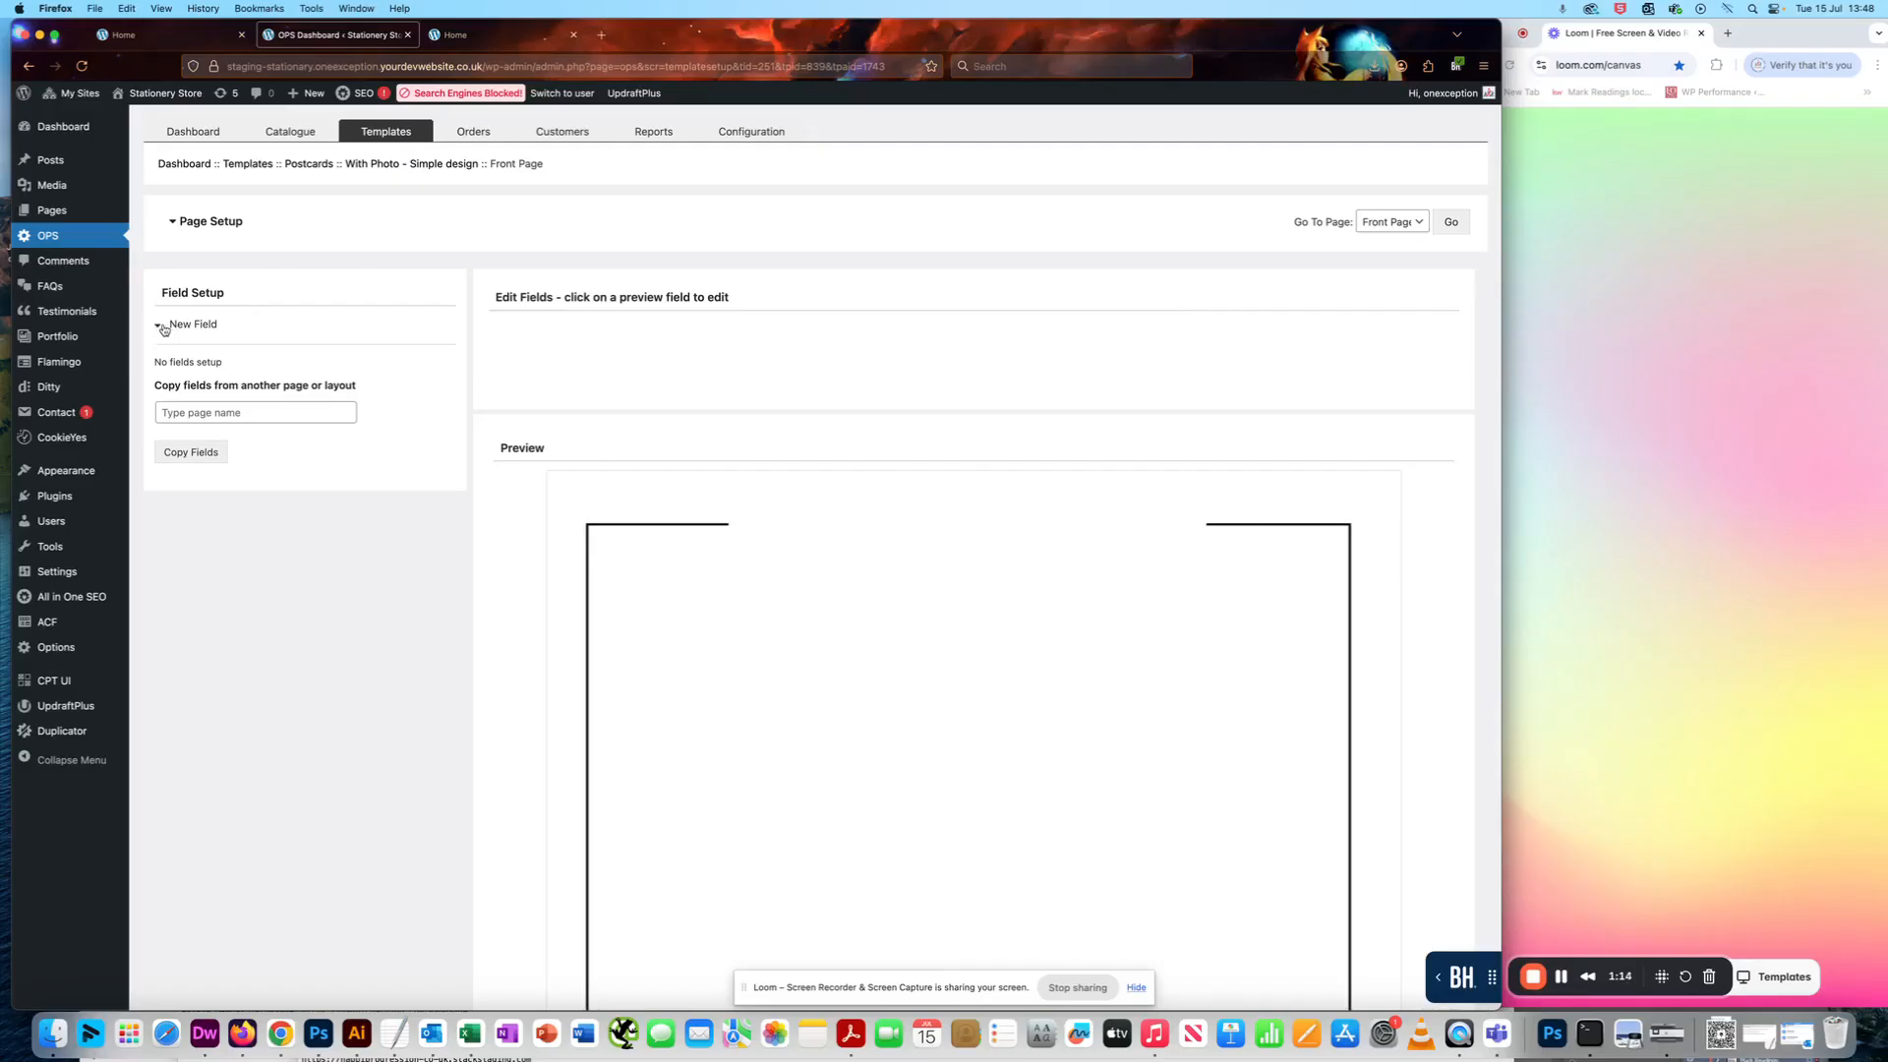
- Start a new field on the postcard's Front Page and set its type to Horizontal Line
click(164, 327)
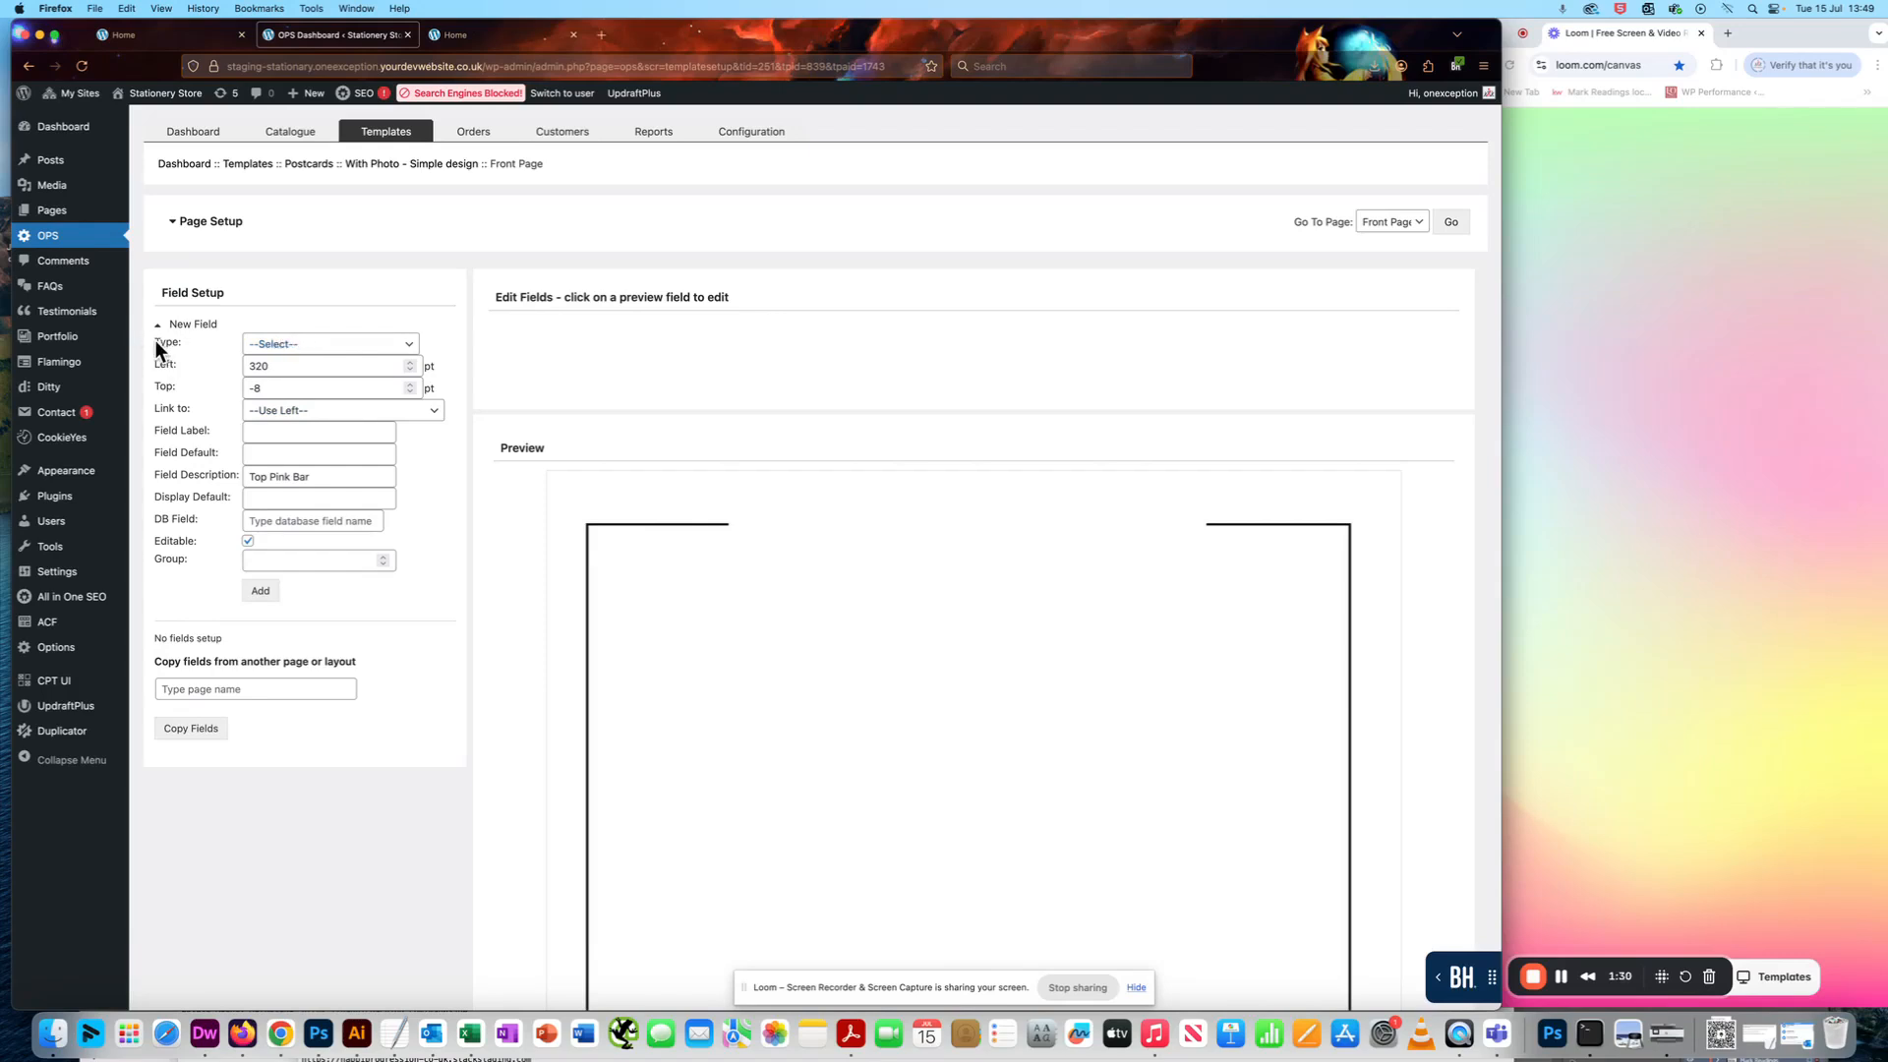
click(294, 345)
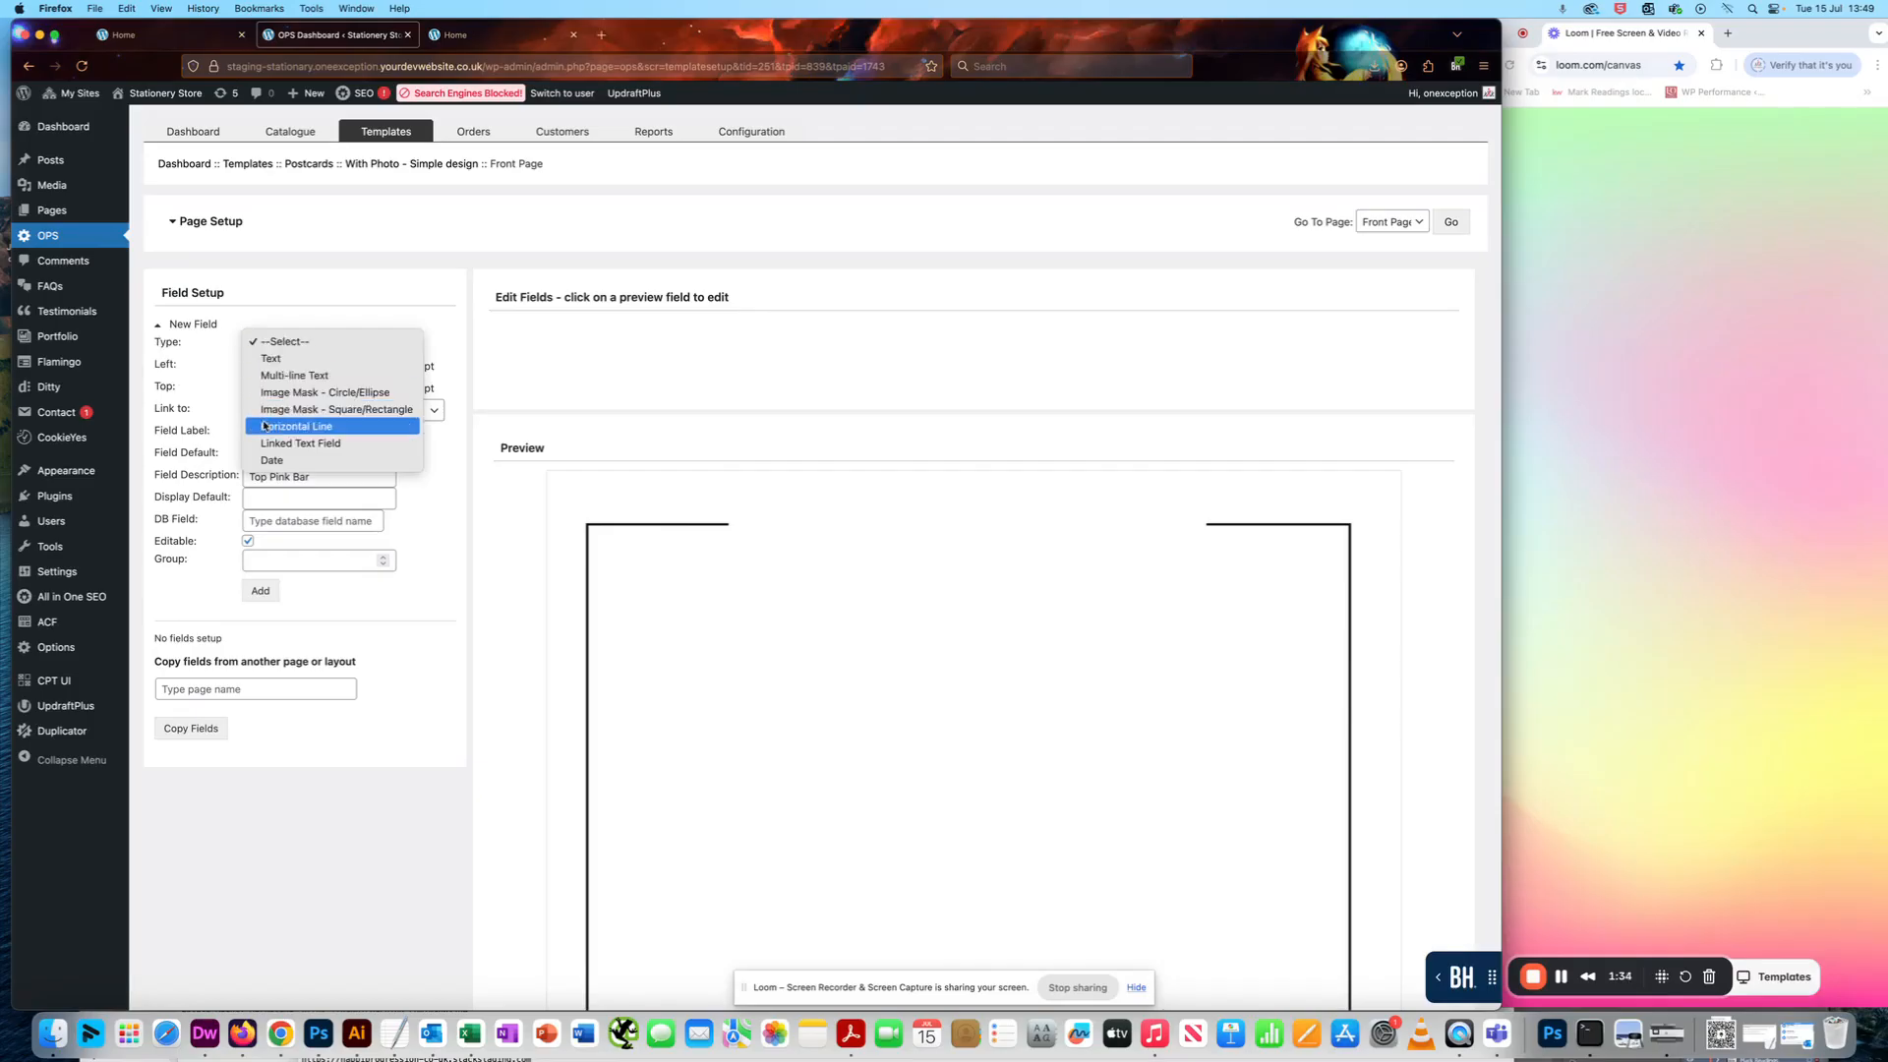
click(318, 429)
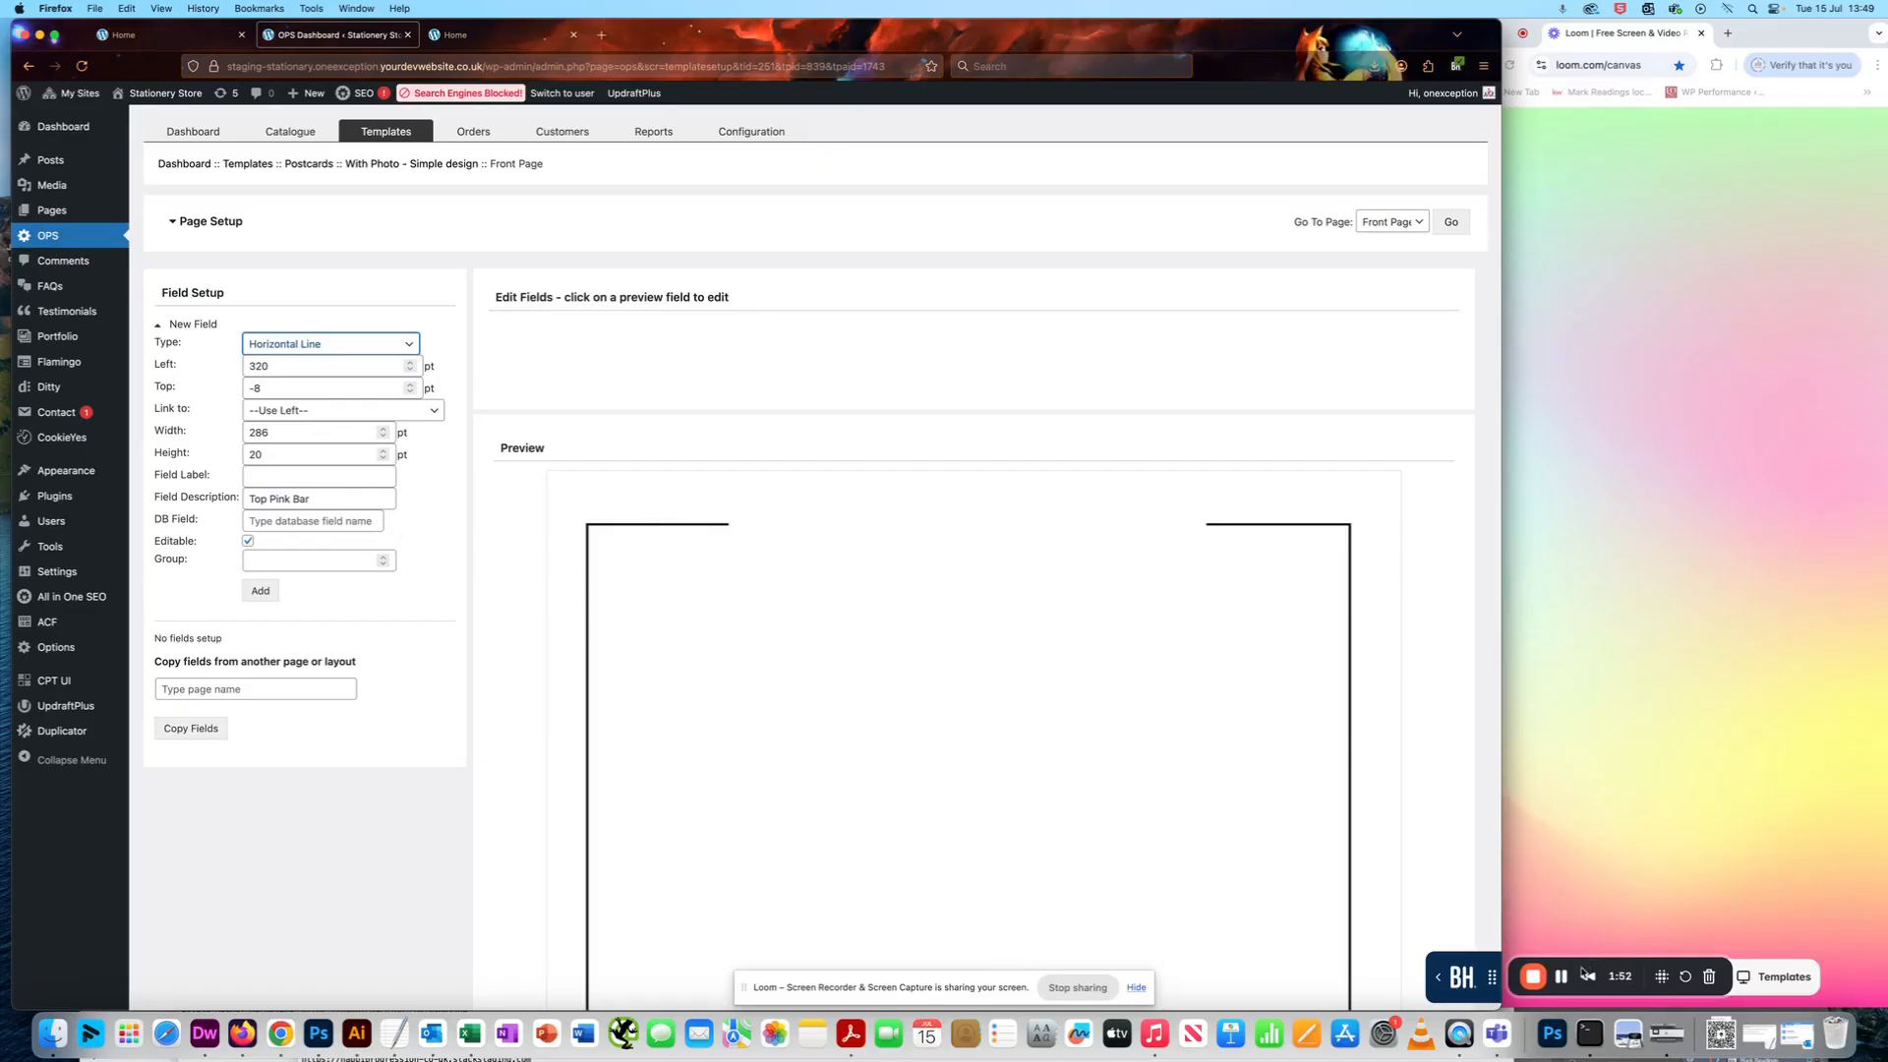
click(1564, 979)
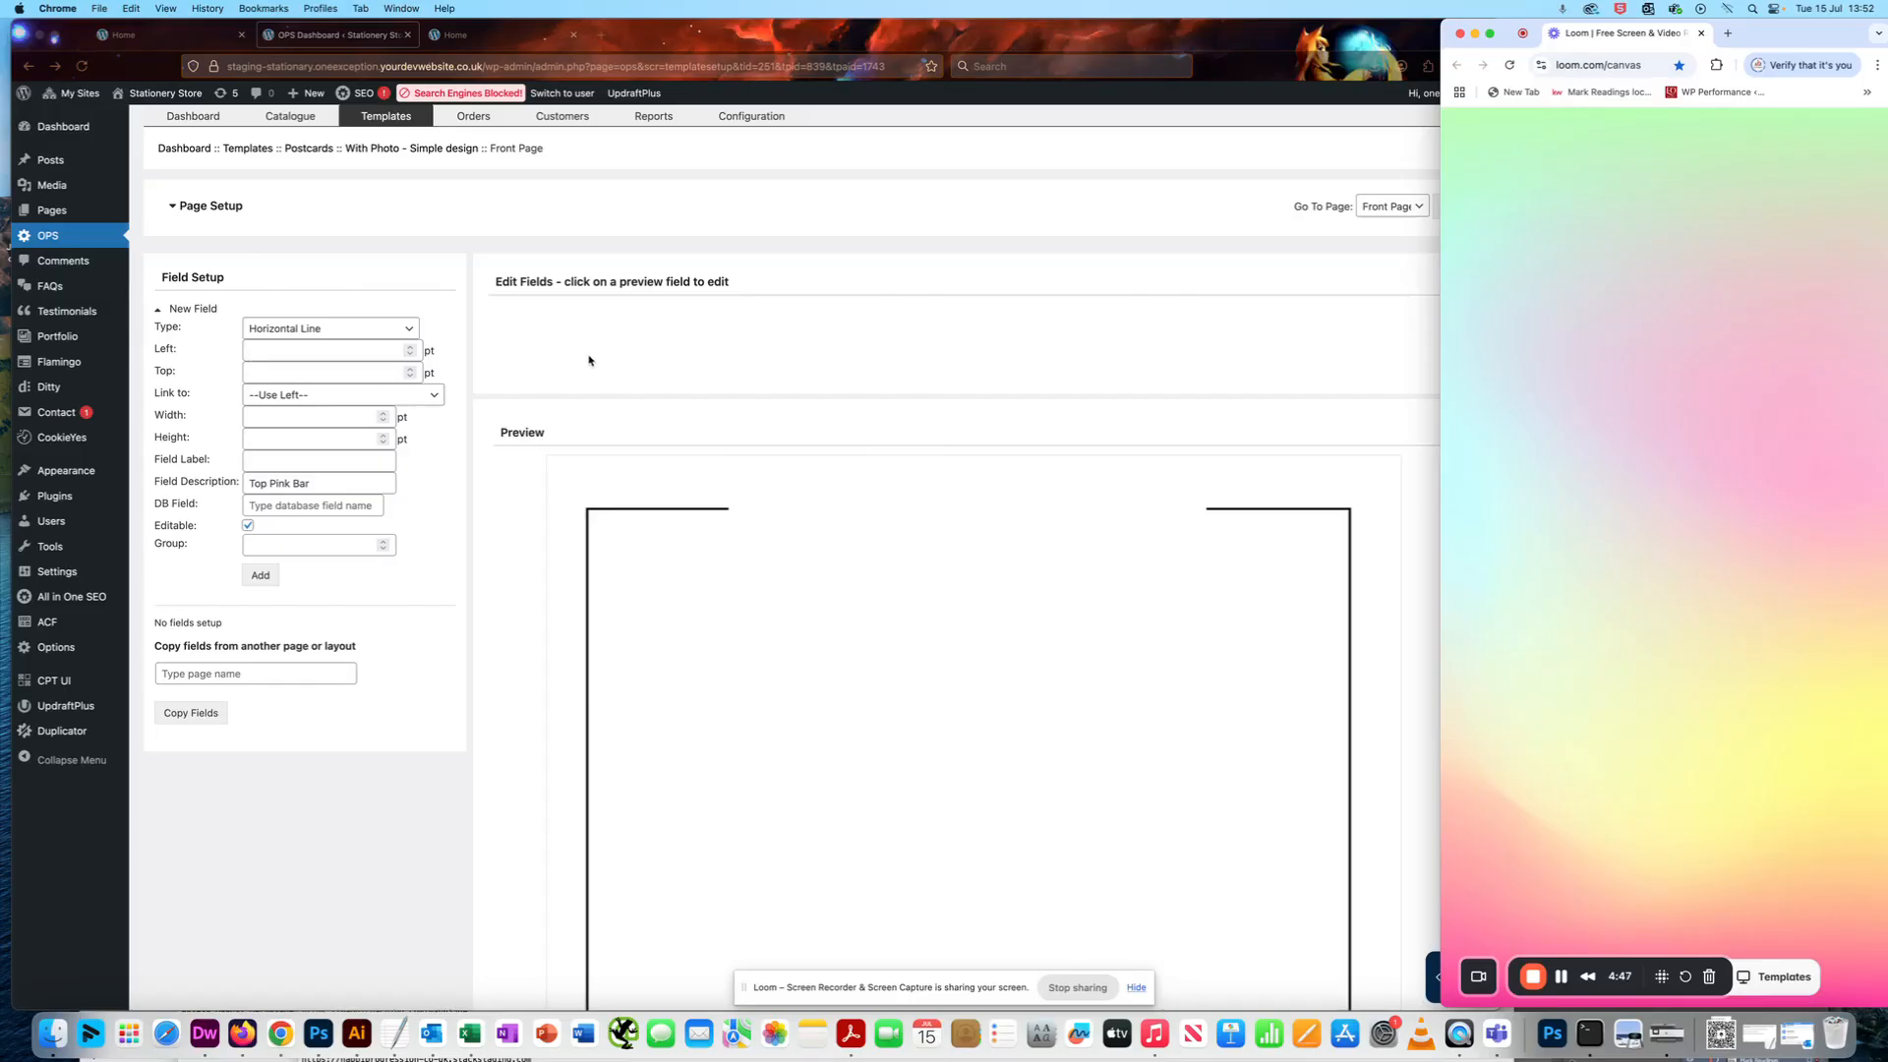
- Set the new field's left and top positions to 0 pt
scroll(589, 360, down, 1)
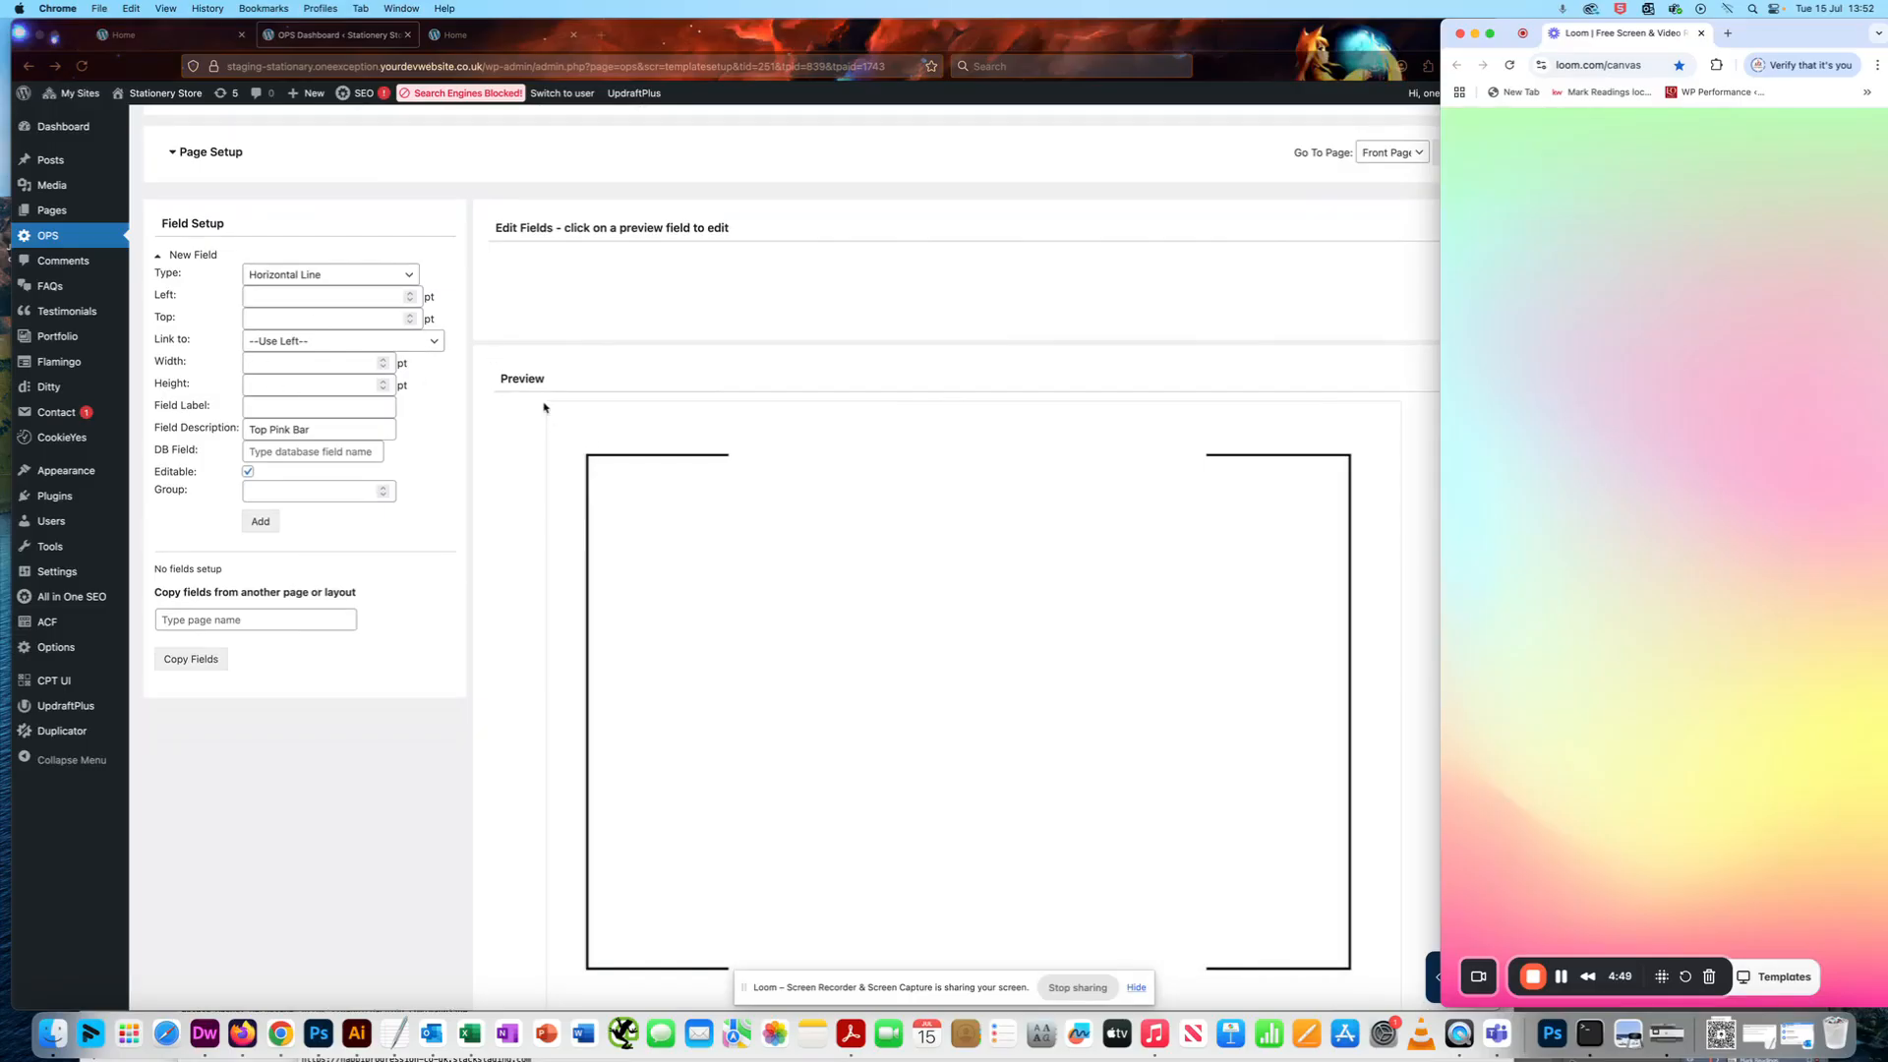
scroll(1229, 506, down, 2)
click(1252, 581)
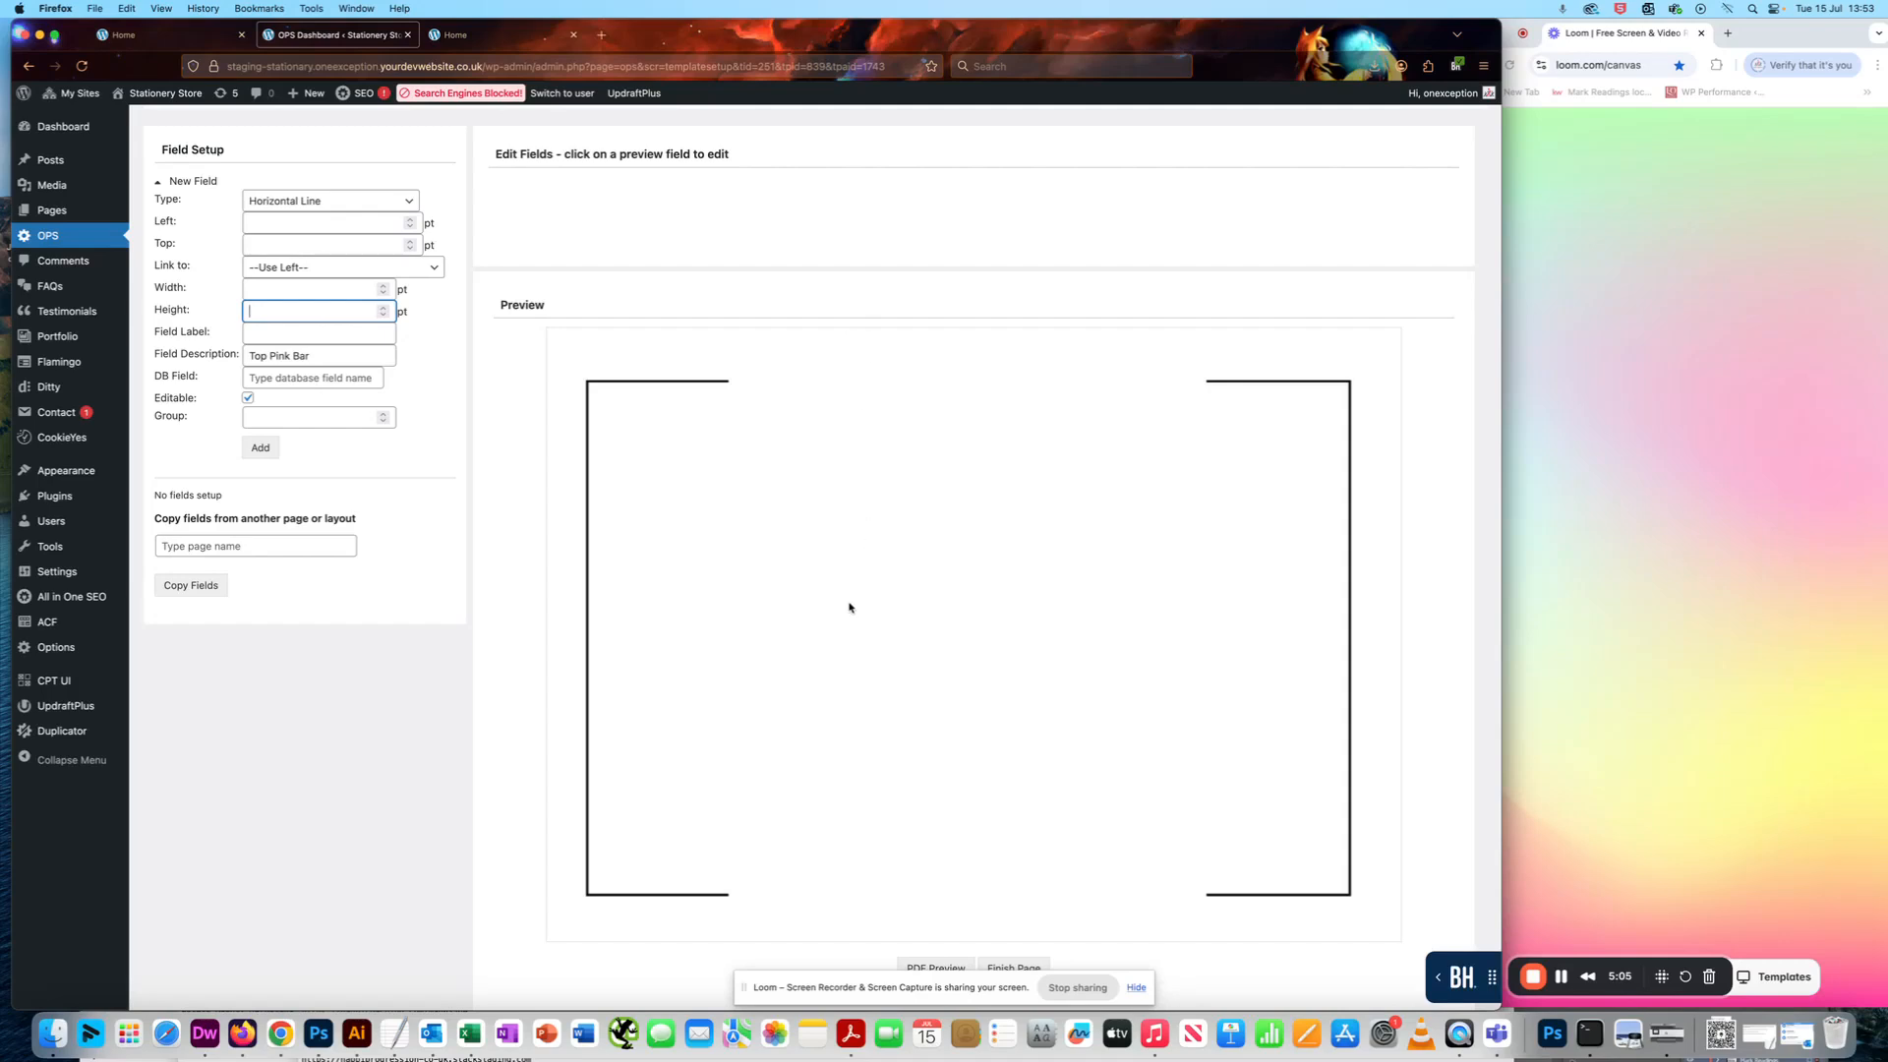
click(263, 227)
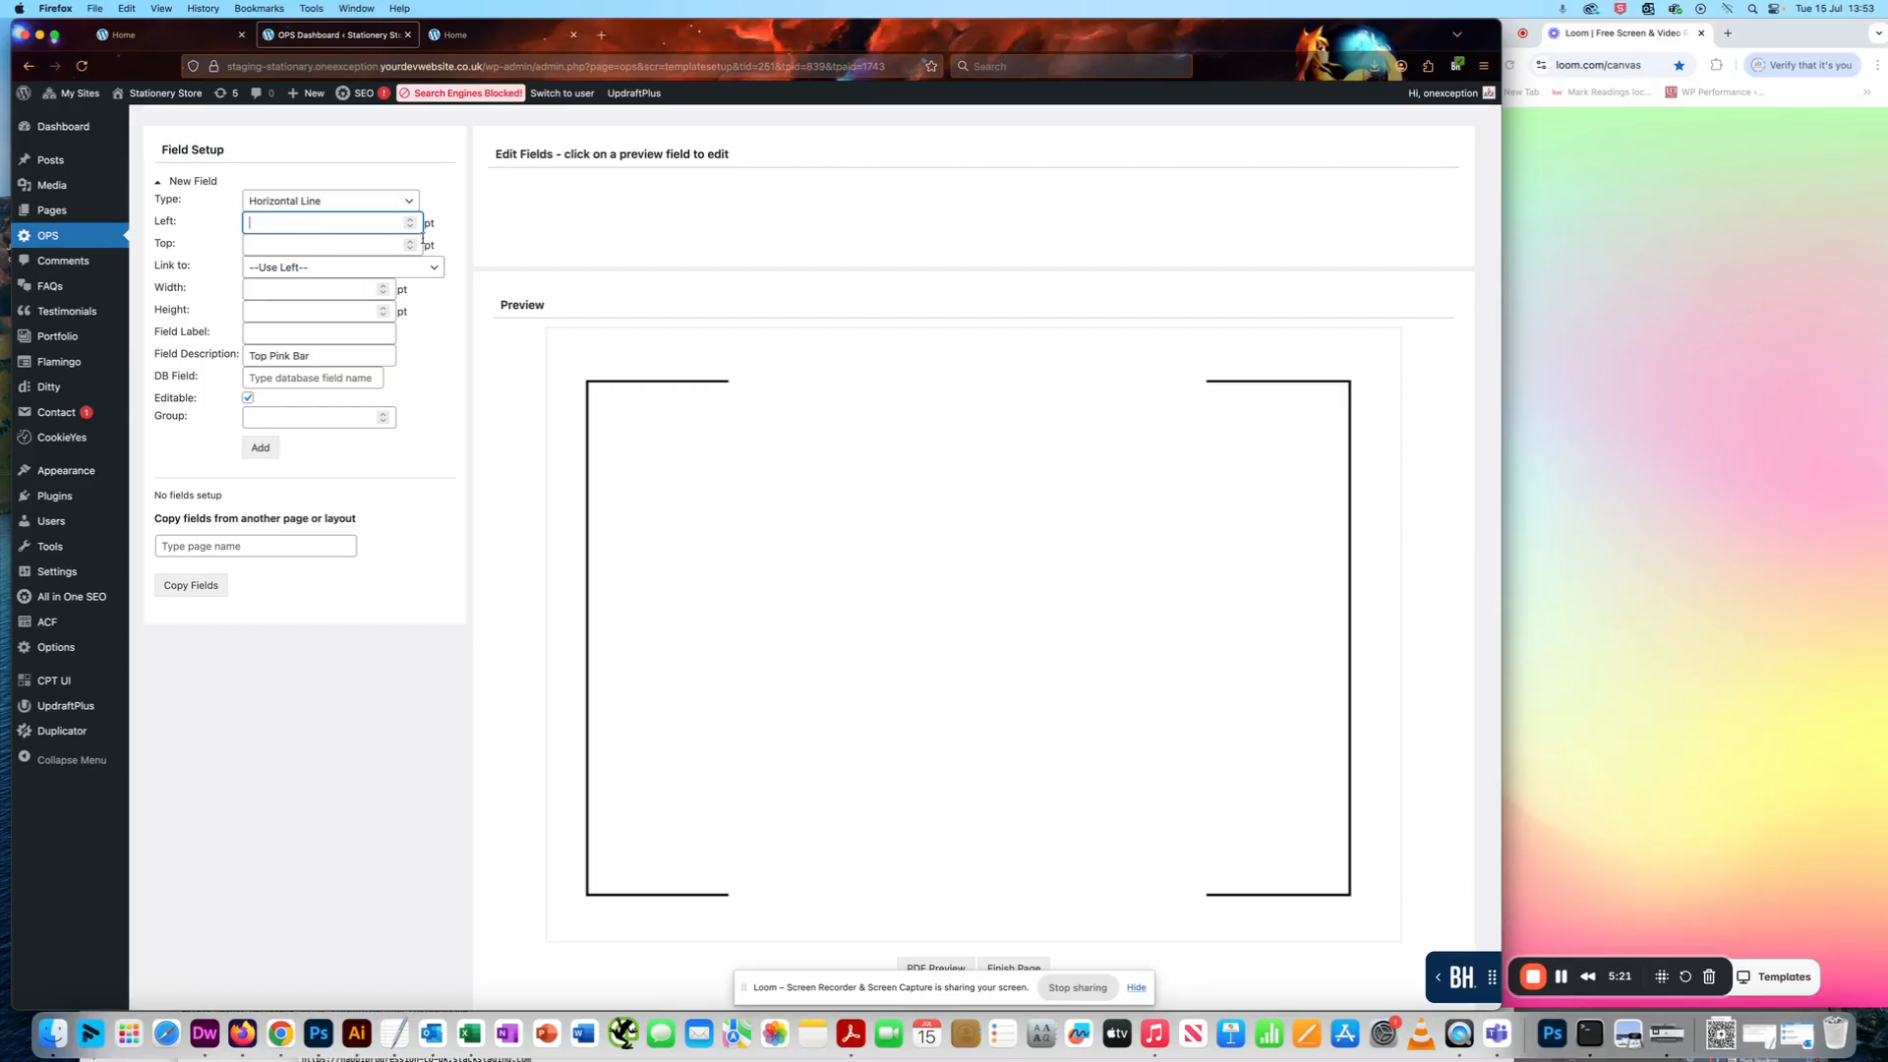
key(Tab)
text(0)
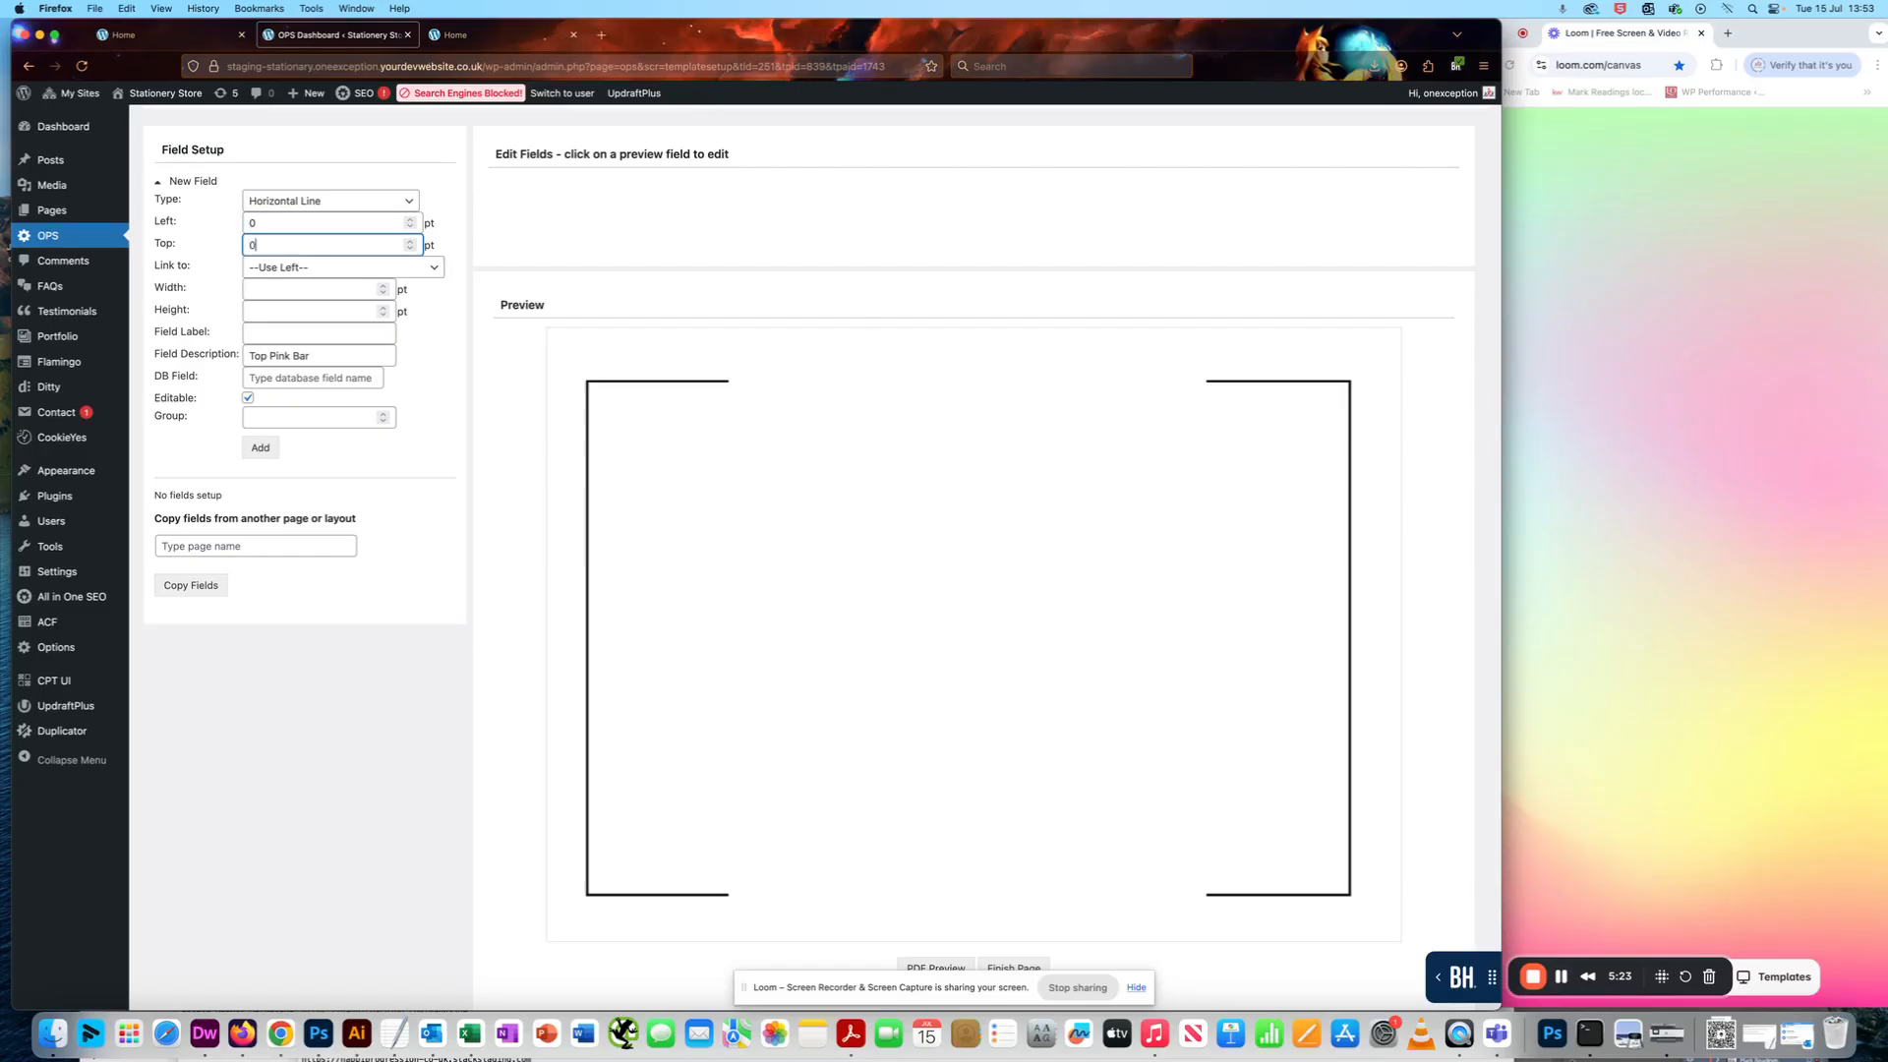
click(183, 245)
- Set the new field's width and height to 100 pt each
click(252, 292)
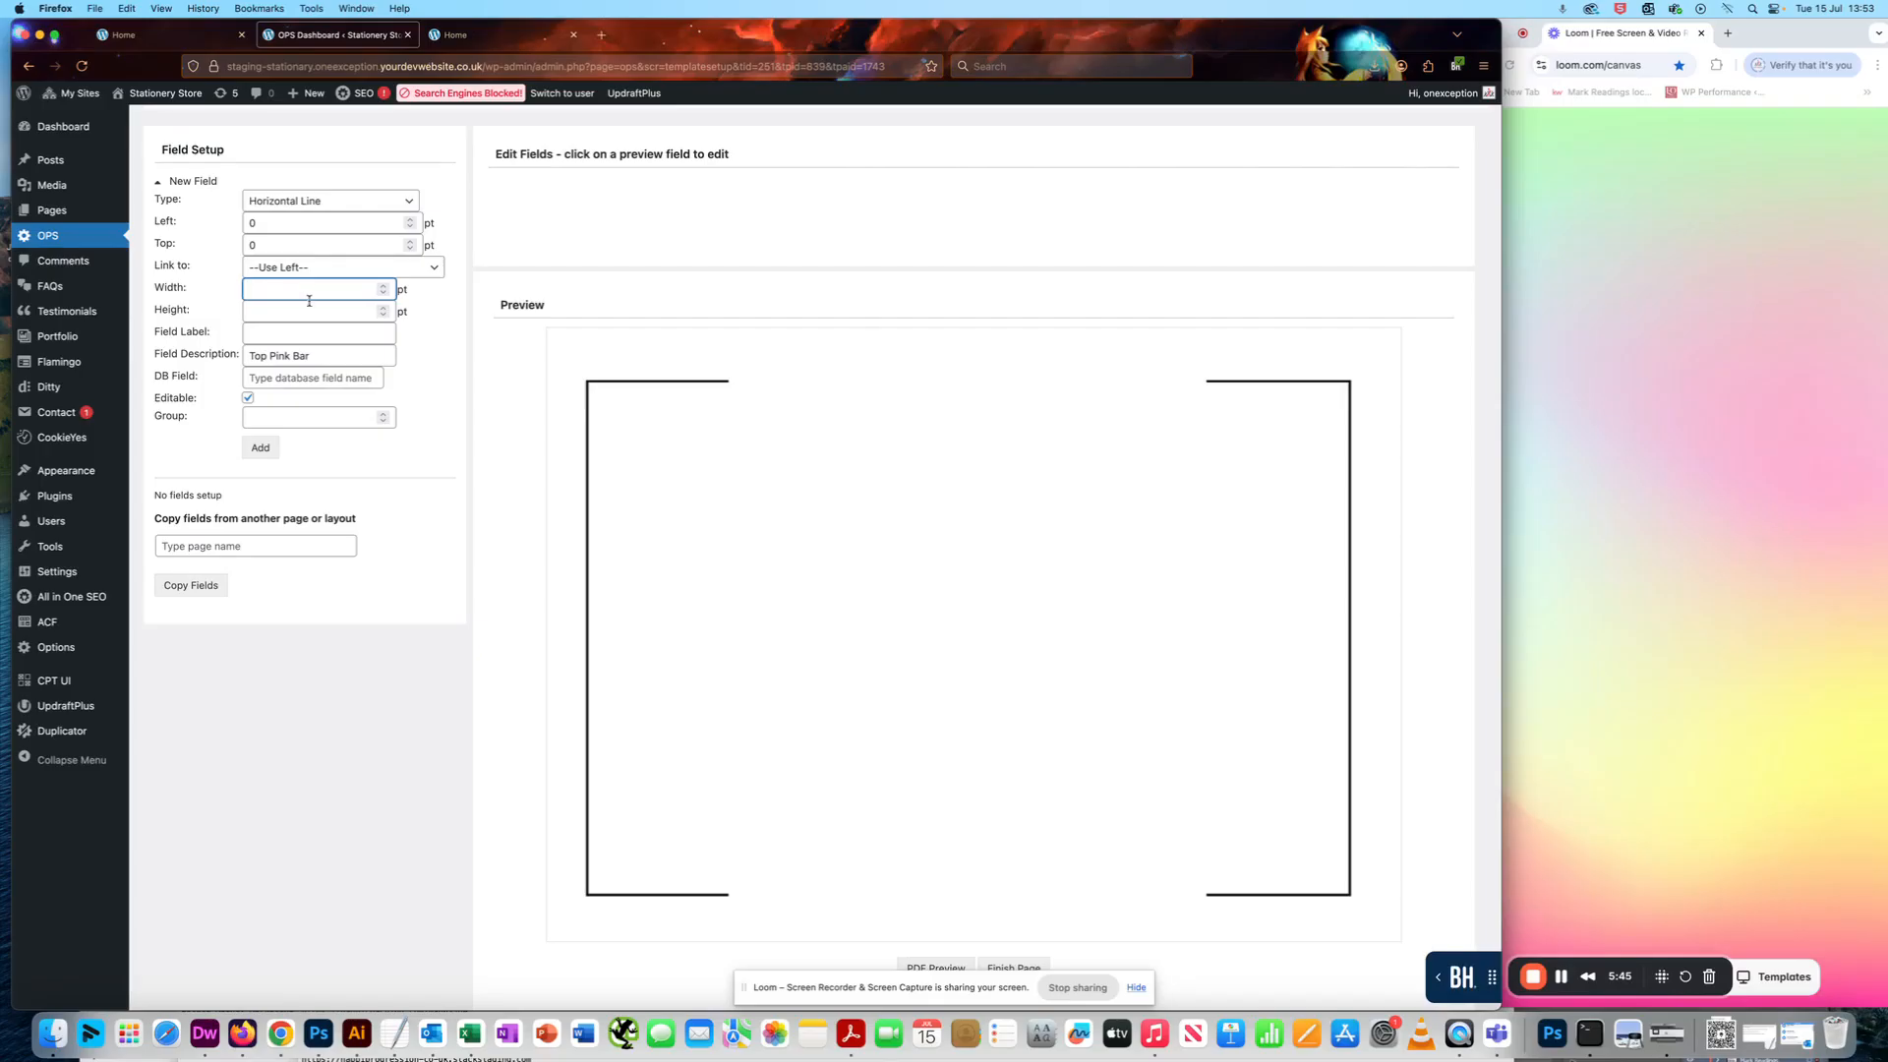
text(200)
key(Tab)
text(200)
double_click(280, 289)
text(100)
key(Tab)
text(2)
key(BackSpace)
text(100)
- Enter "Demo Square" as the new field's label
click(266, 334)
click(309, 339)
click(299, 336)
click(271, 337)
click(275, 336)
text(Demo)
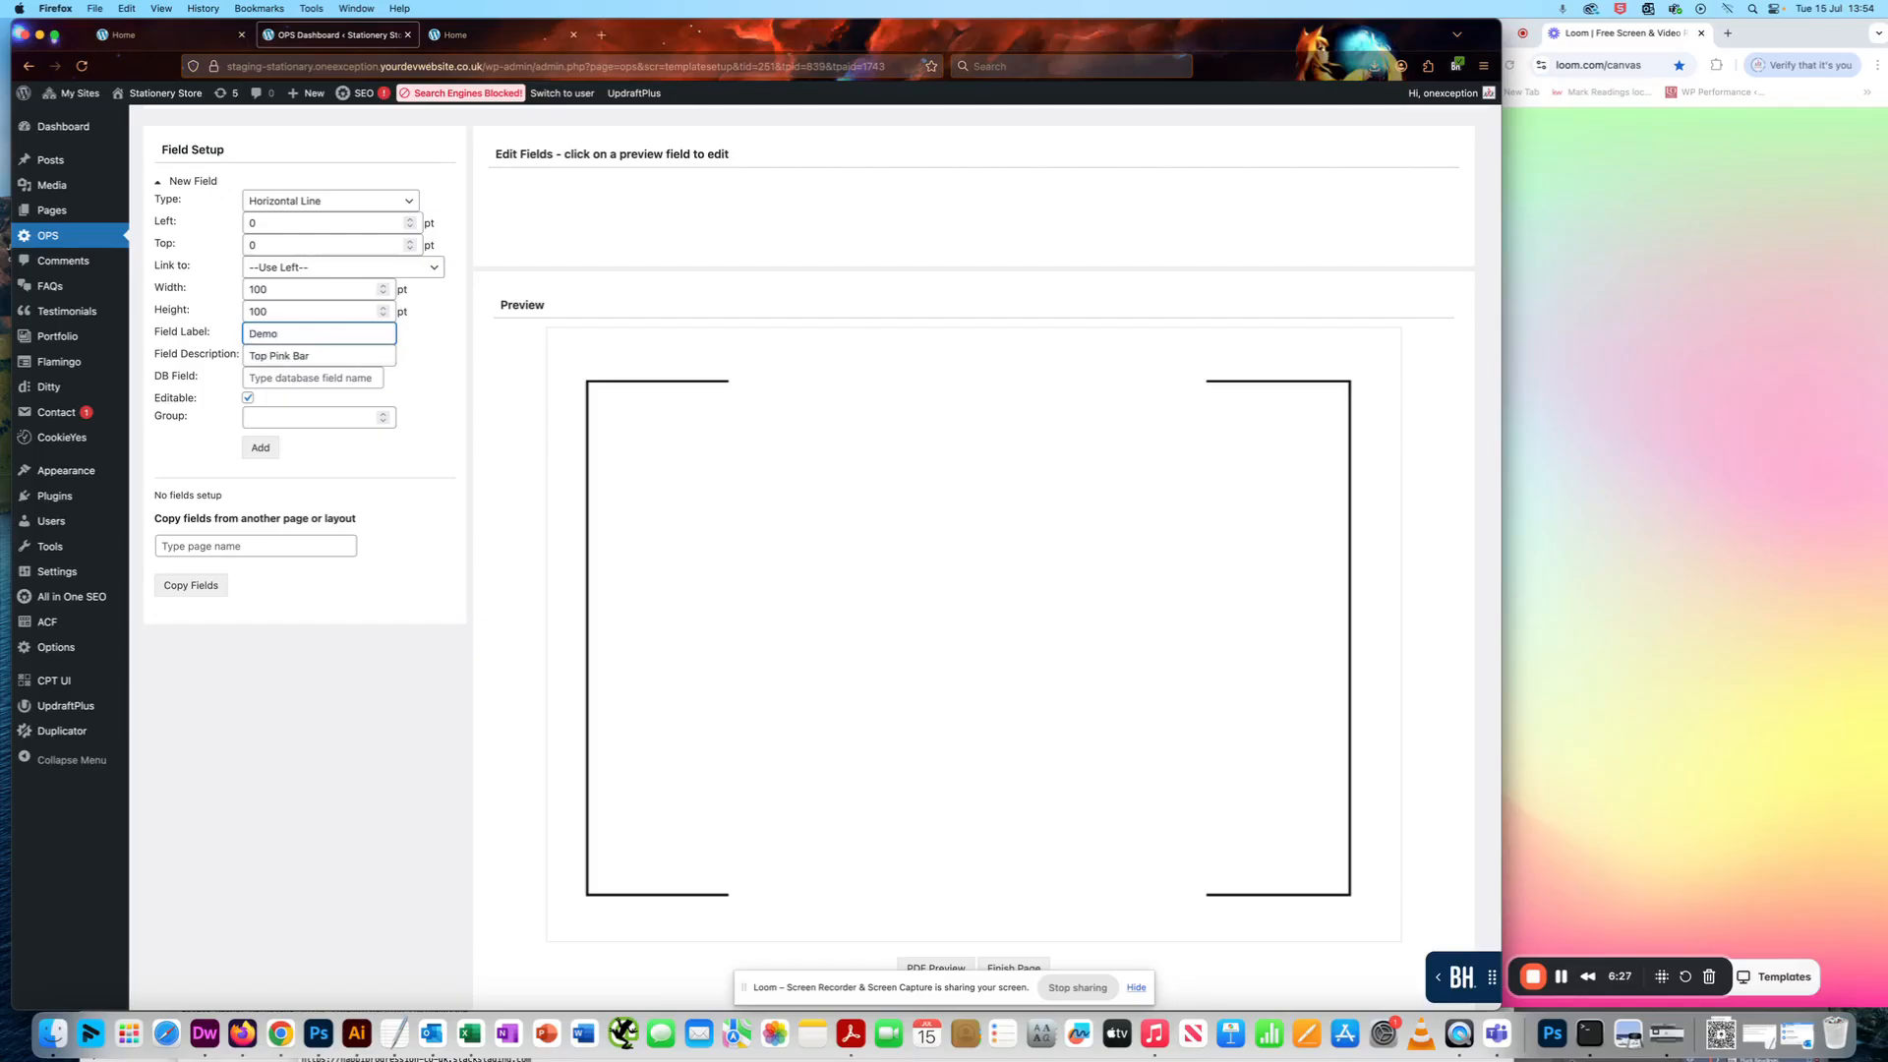
text( Square)
- Replace the field description with the text "Demo Square" from the field label
key(super+a)
key(super+c)
click(322, 356)
key(super+a)
key(super+v)
key(Tab)
click(322, 361)
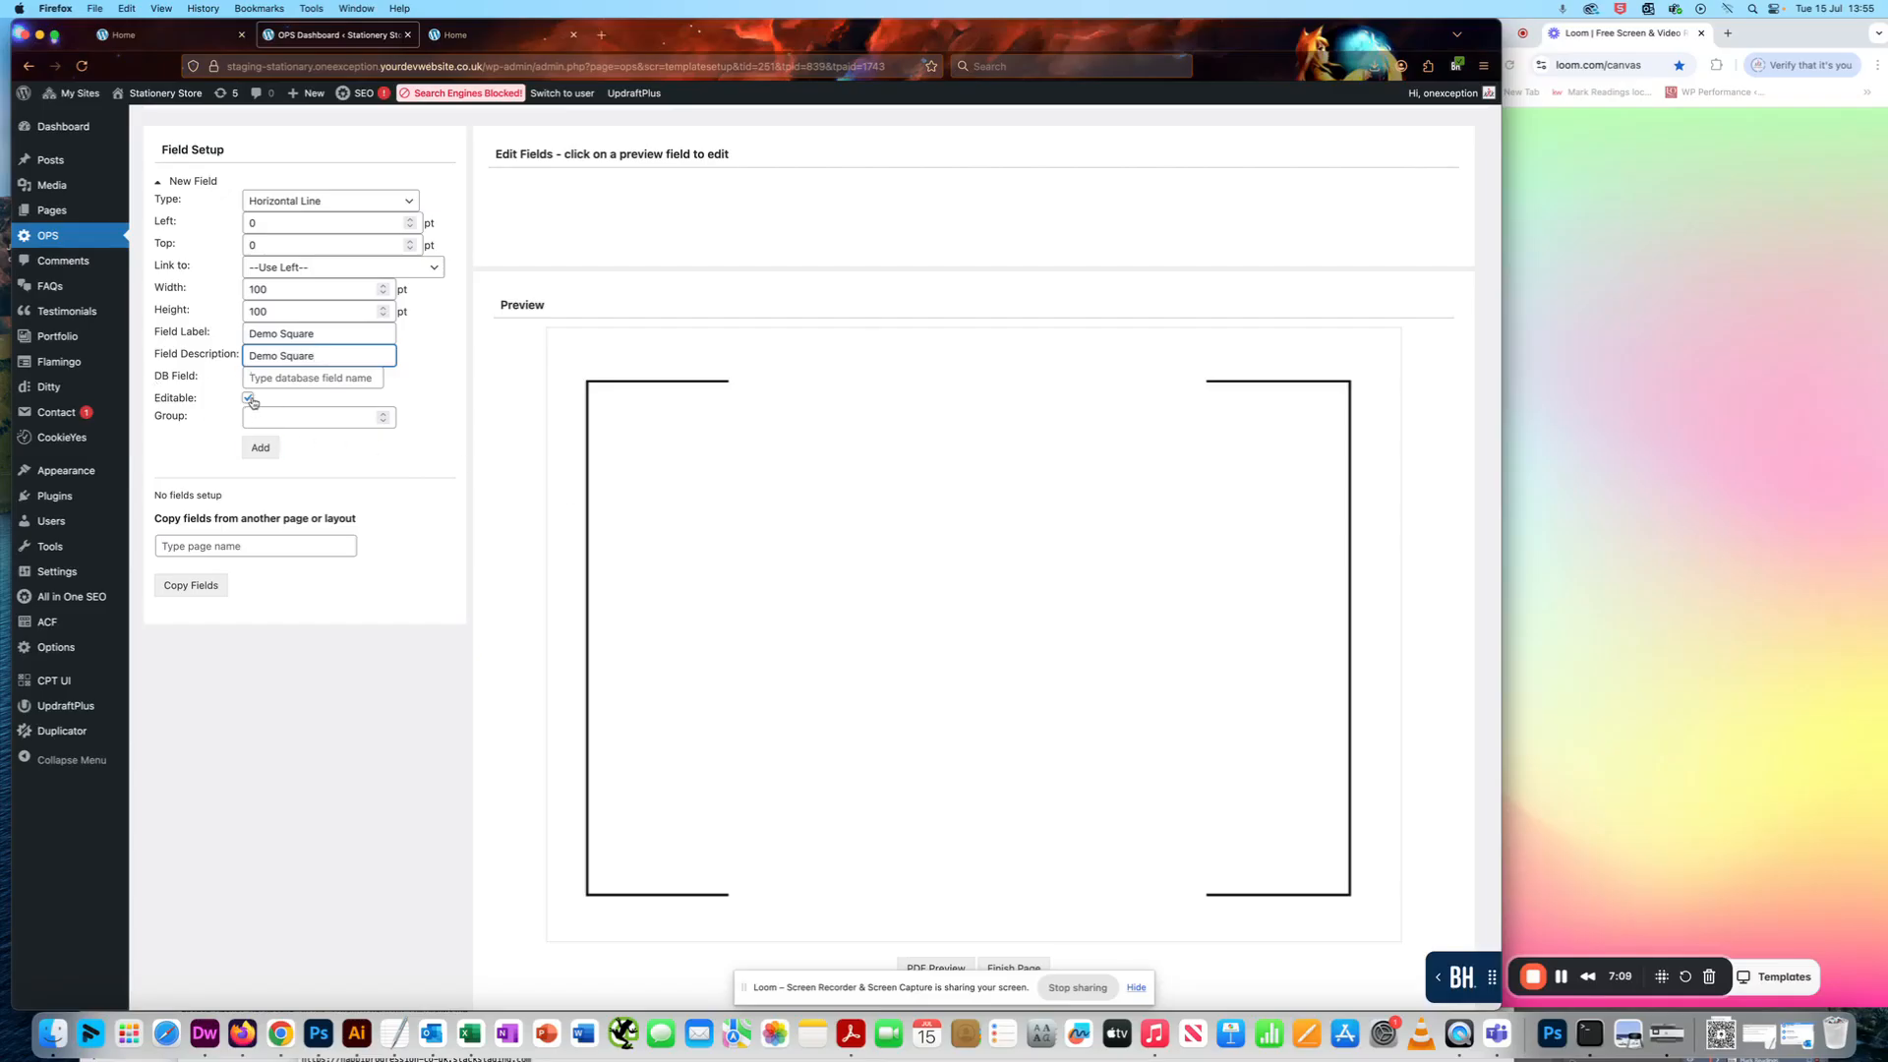
- Add the Demo Square field to the Front Page as an editable field
drag(155, 397, 197, 397)
click(187, 400)
click(260, 448)
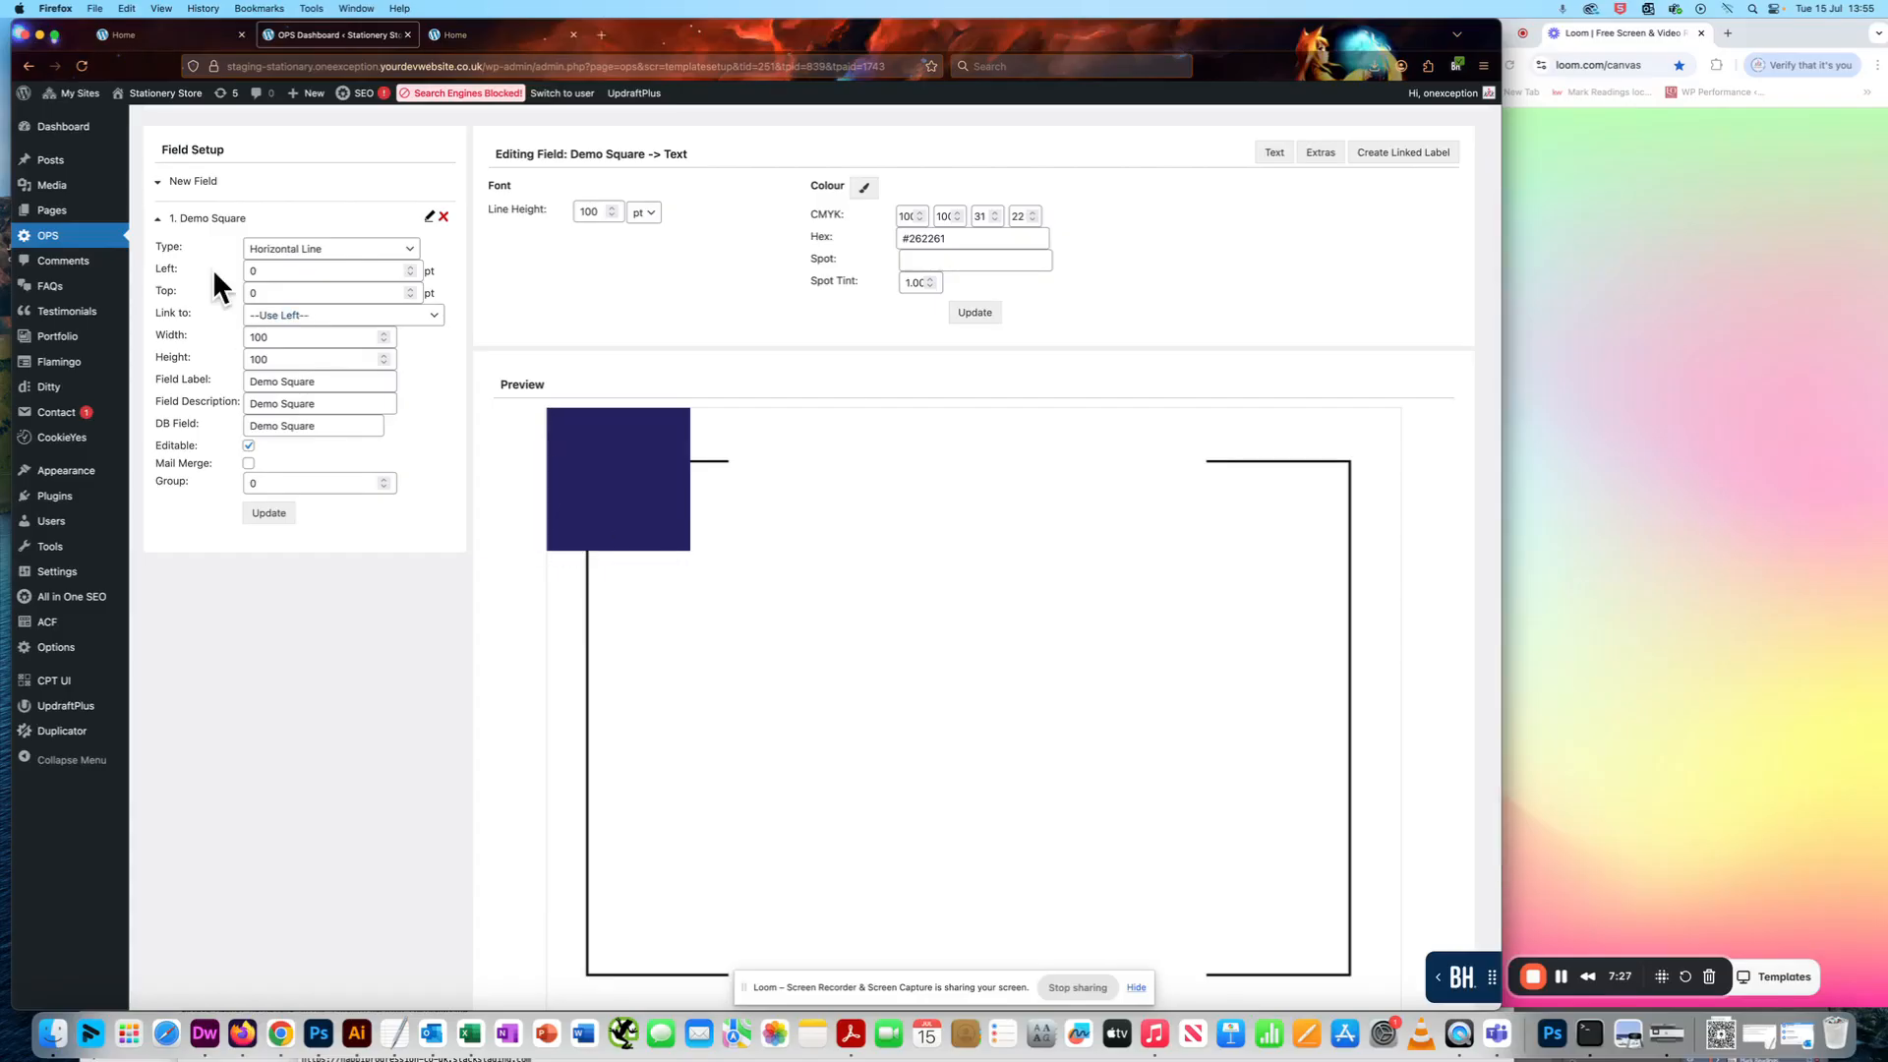
- Reposition the Demo Square to 50 pt from the left and 150 pt from the top, updating the preview
double_click(264, 271)
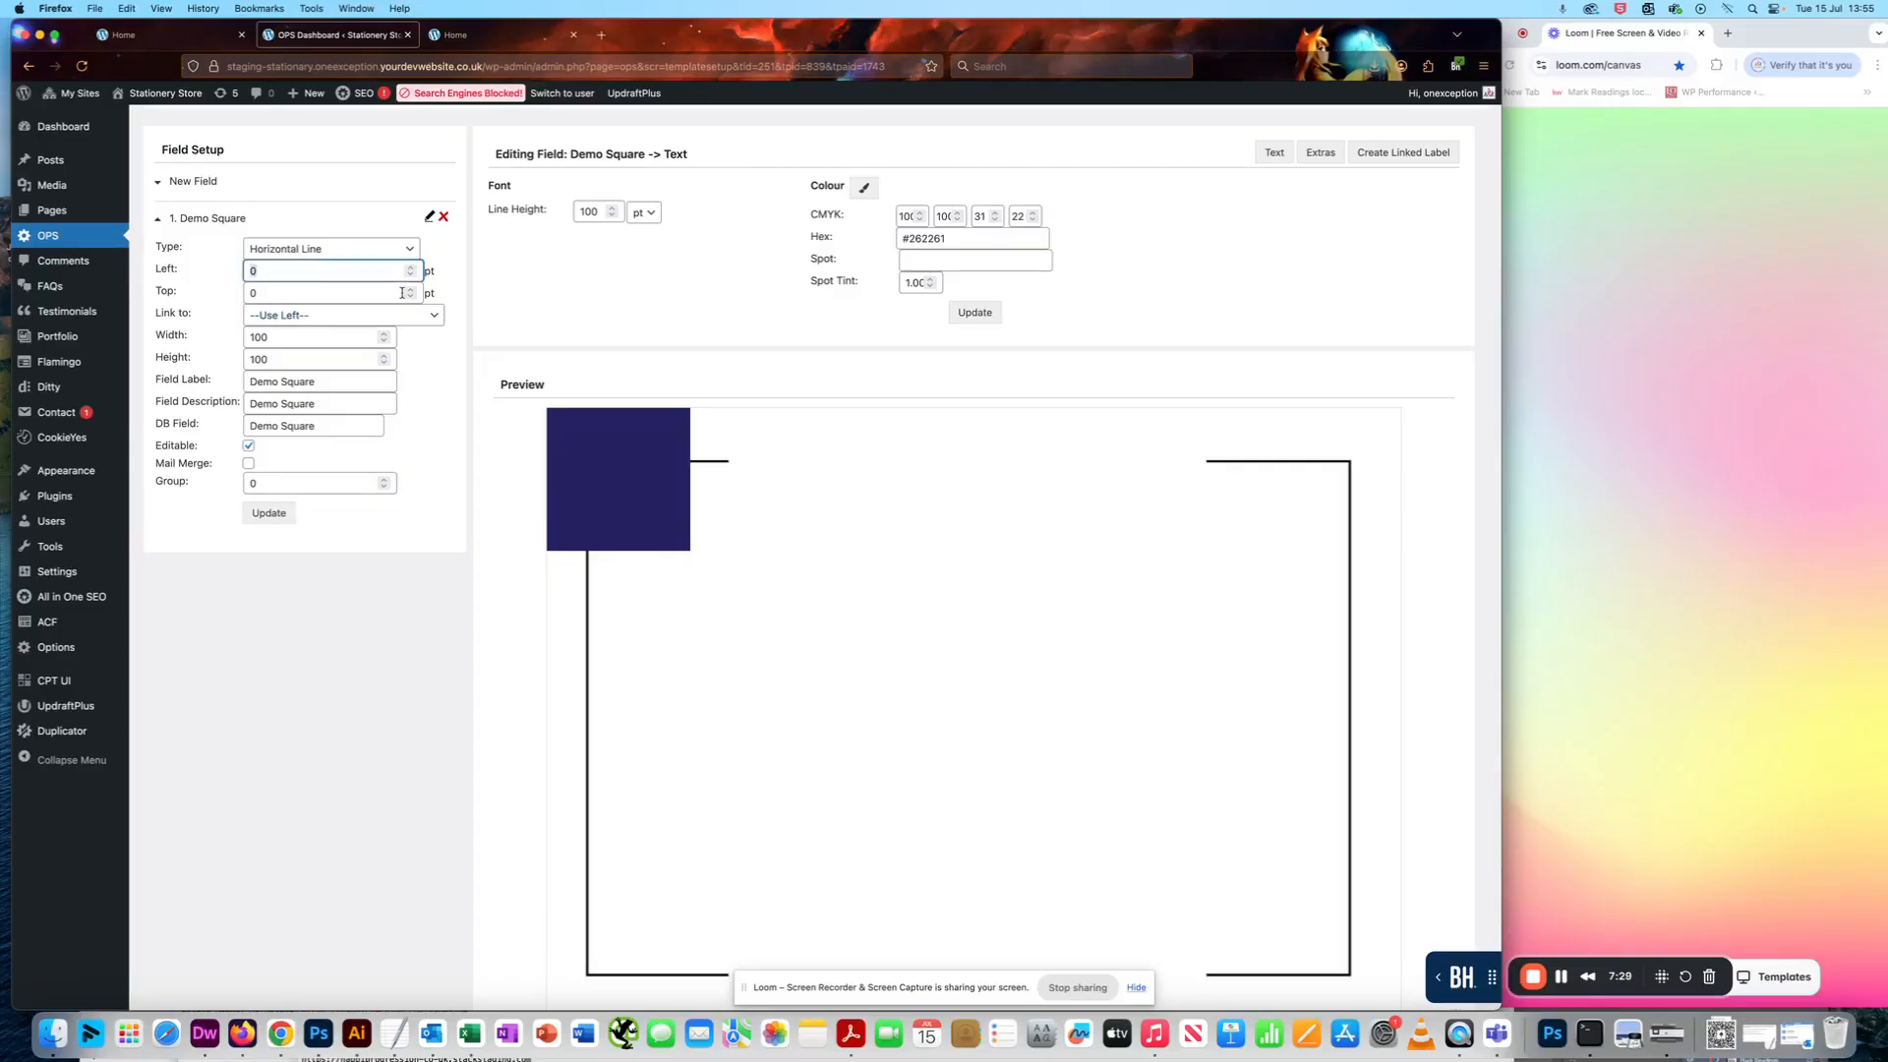
text(50)
click(281, 517)
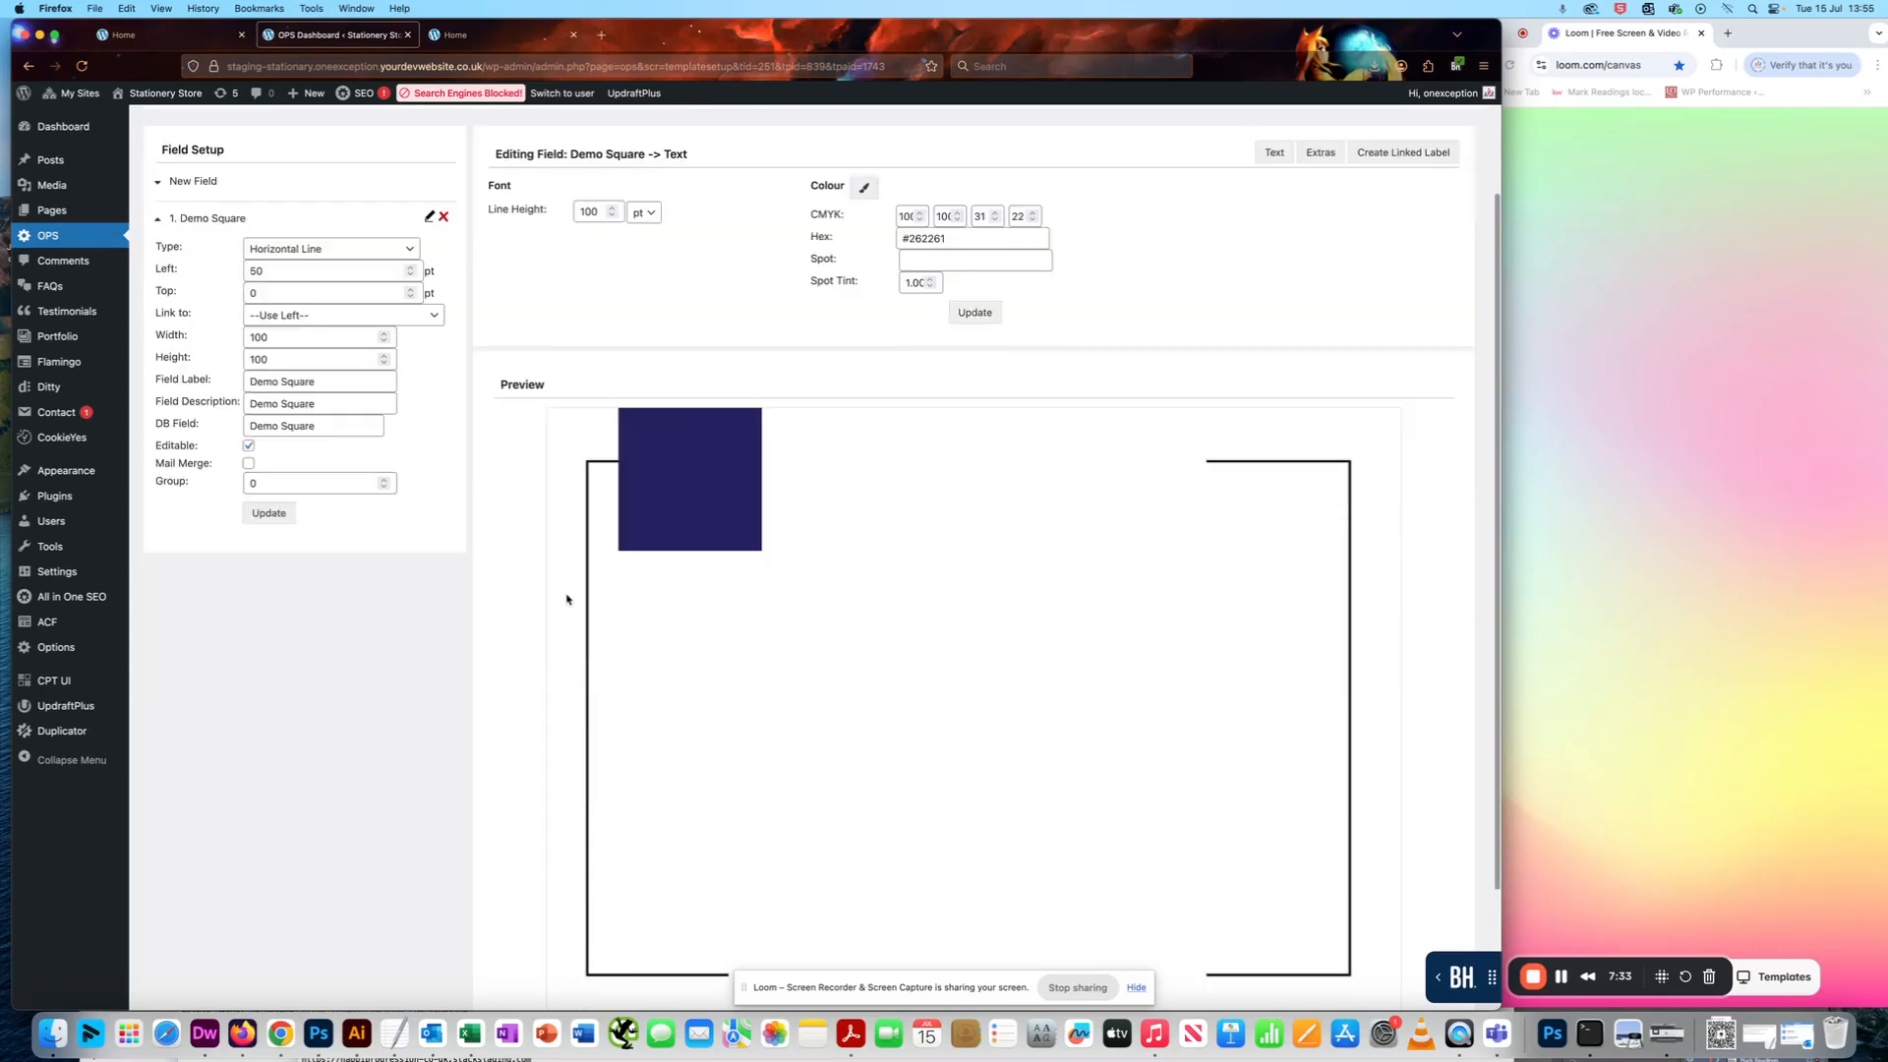
double_click(278, 291)
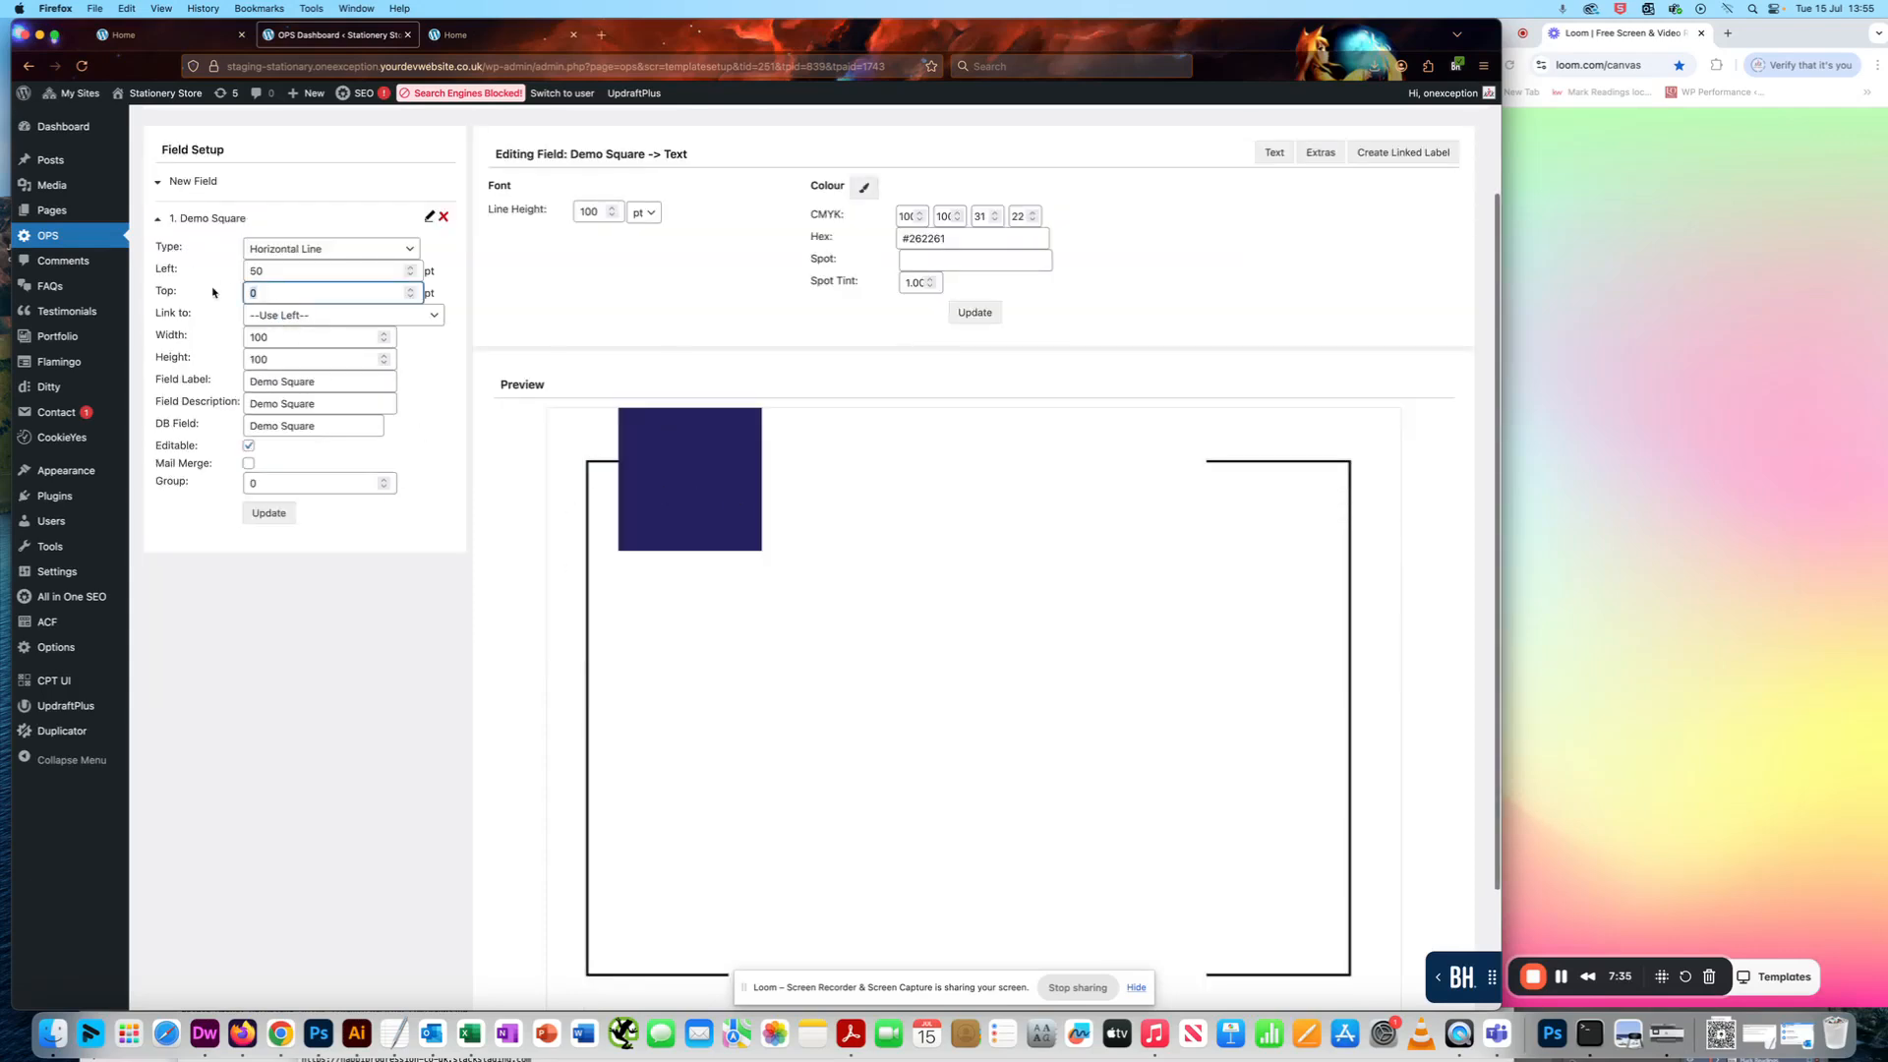
text(150)
click(266, 513)
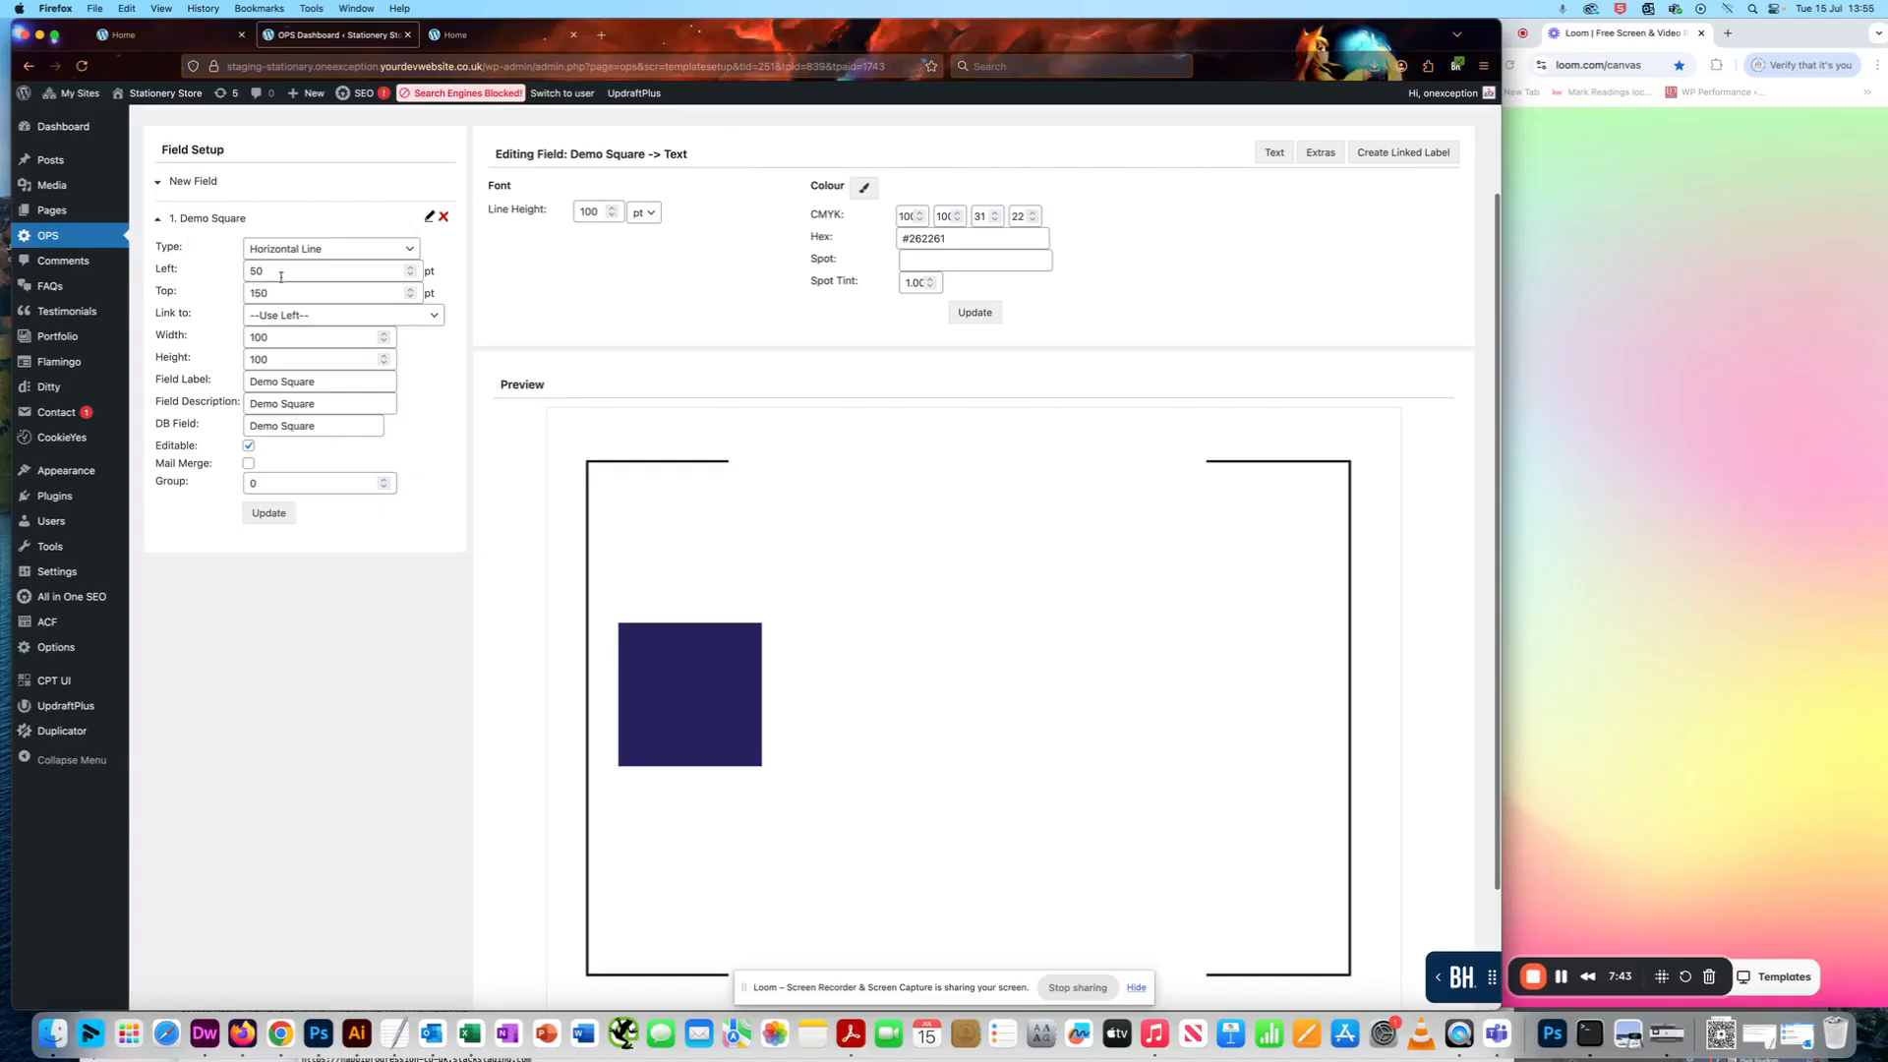
click(271, 513)
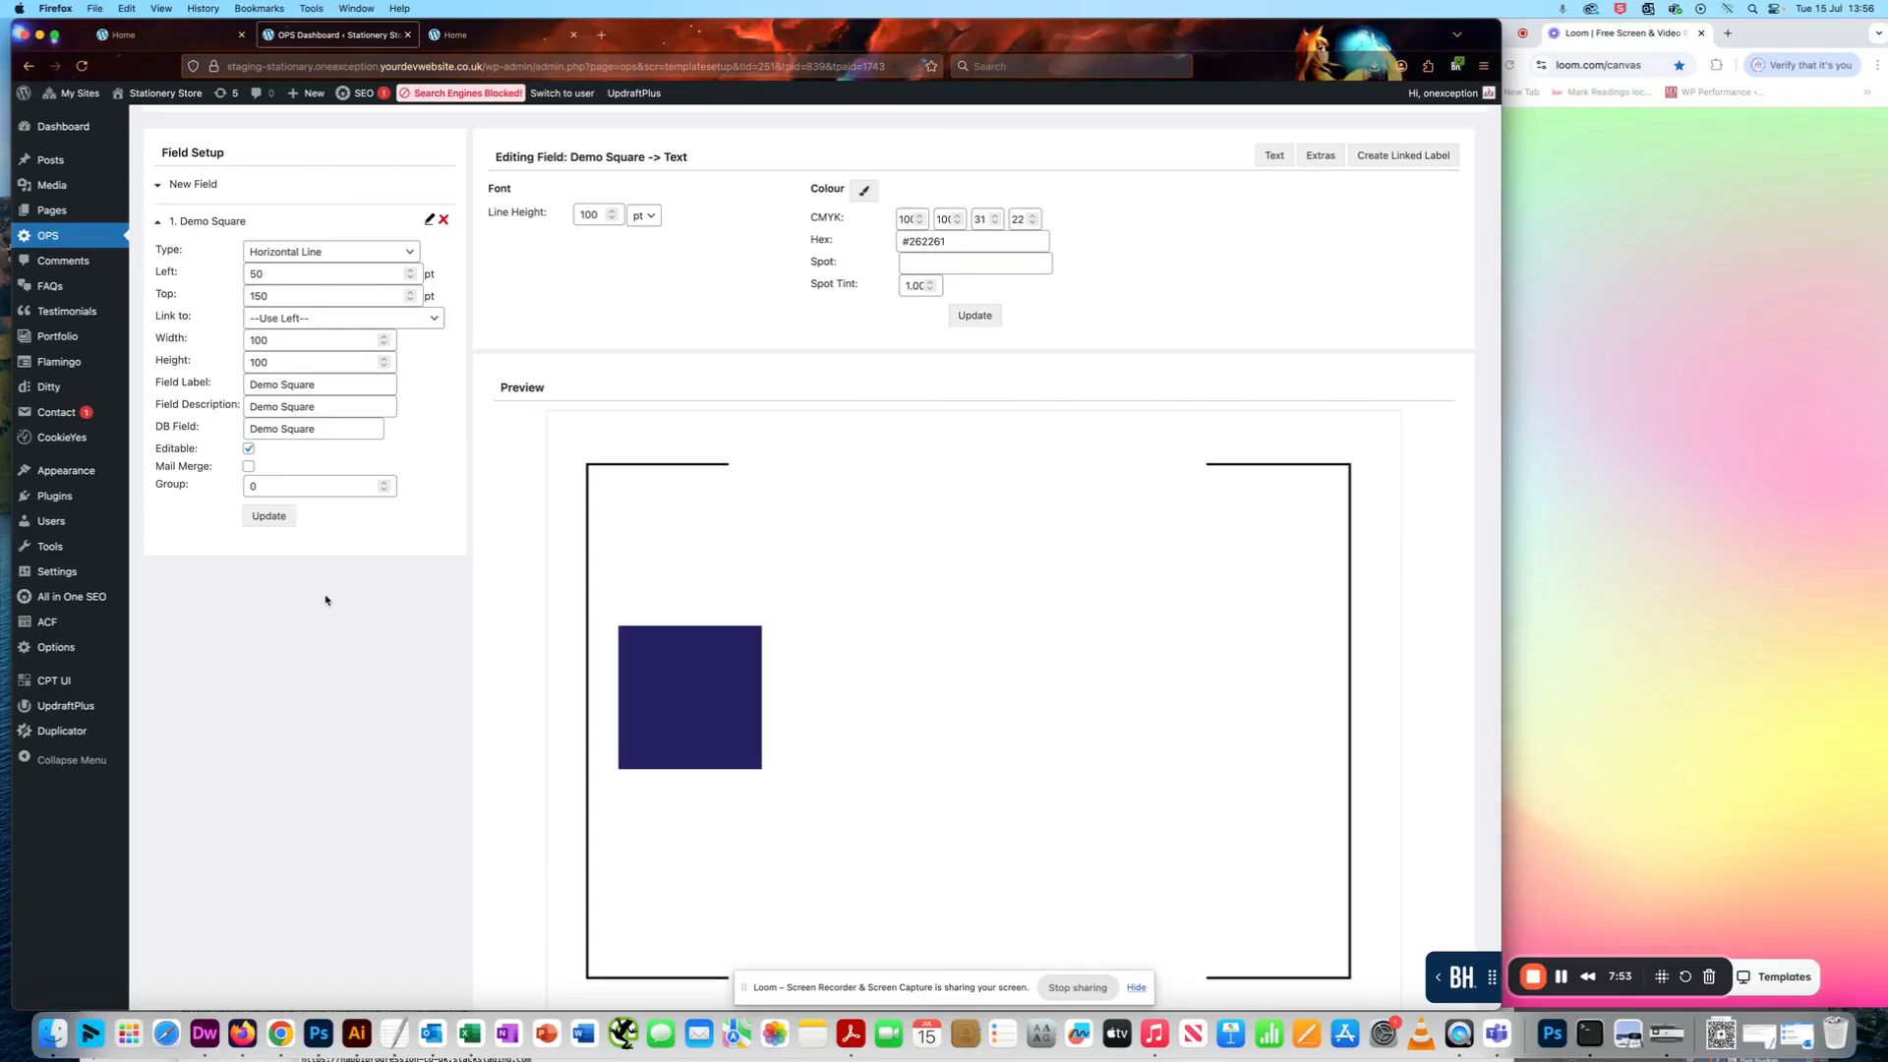
scroll(326, 600, up, 1)
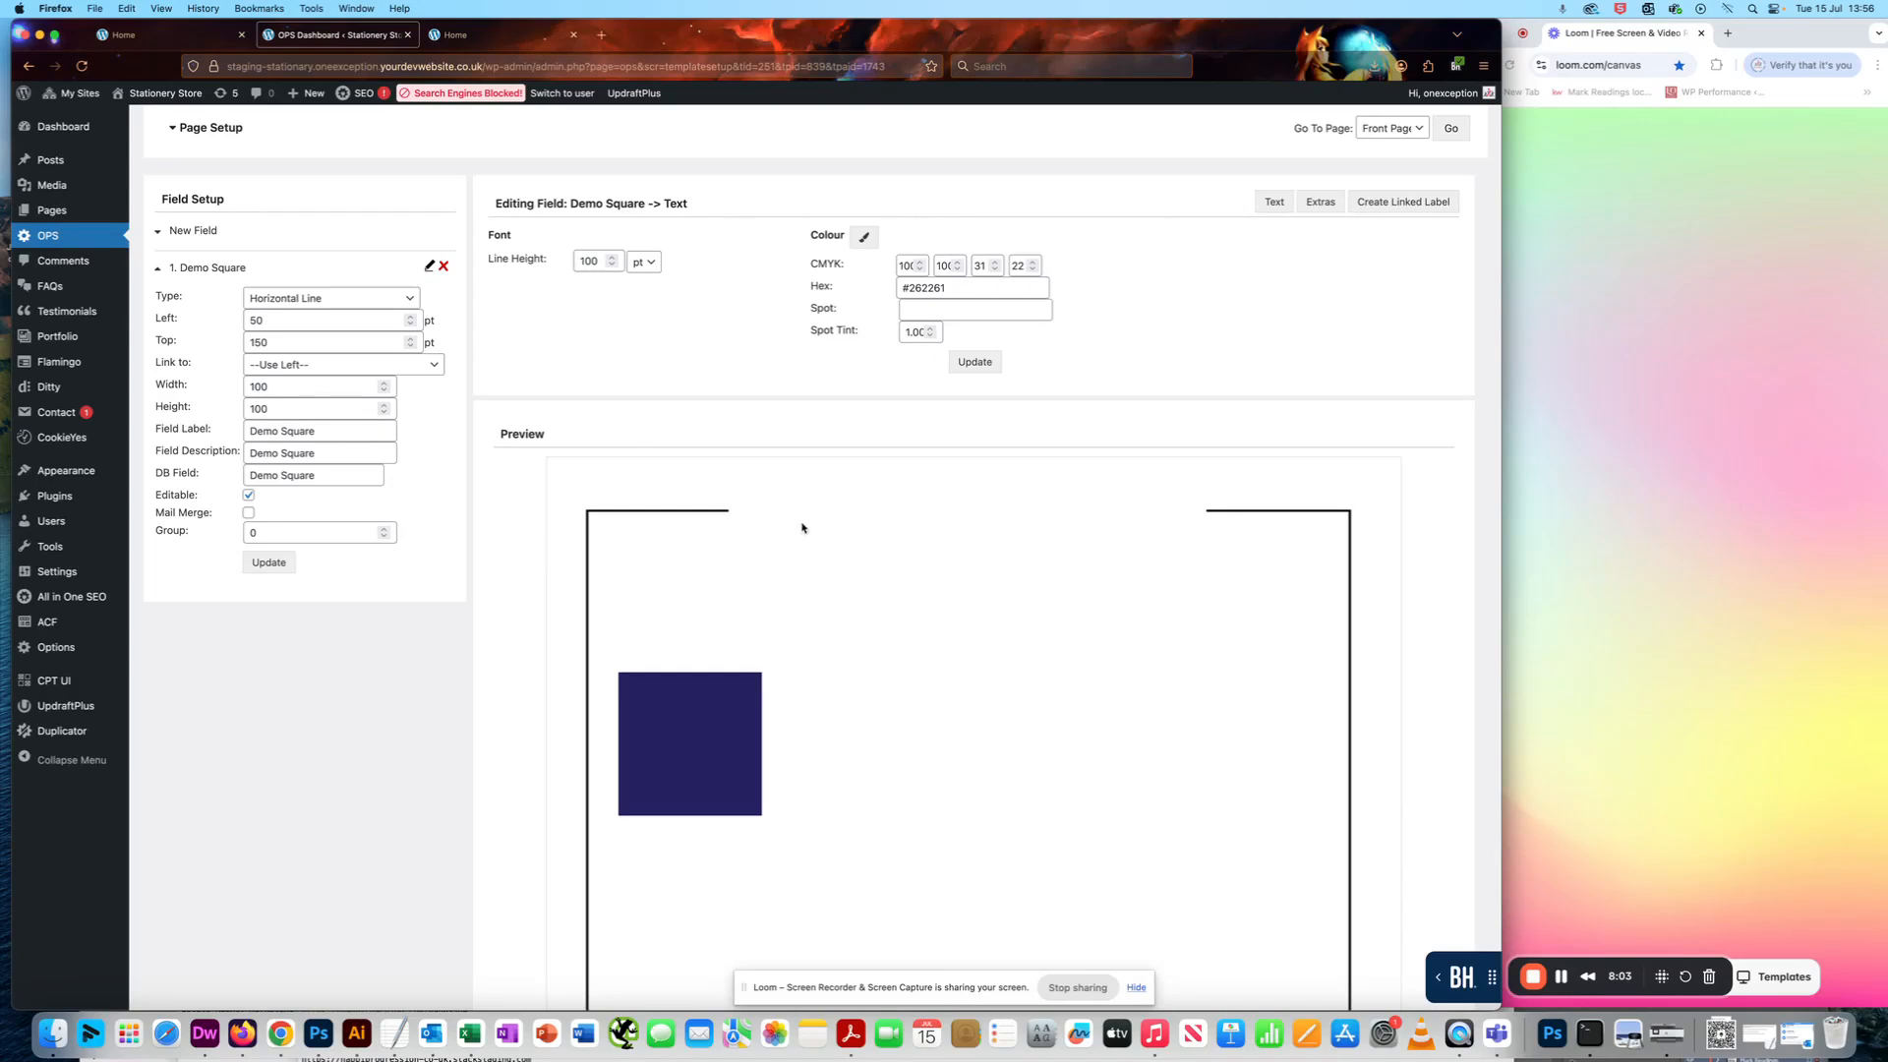
scroll(550, 602, down, 1)
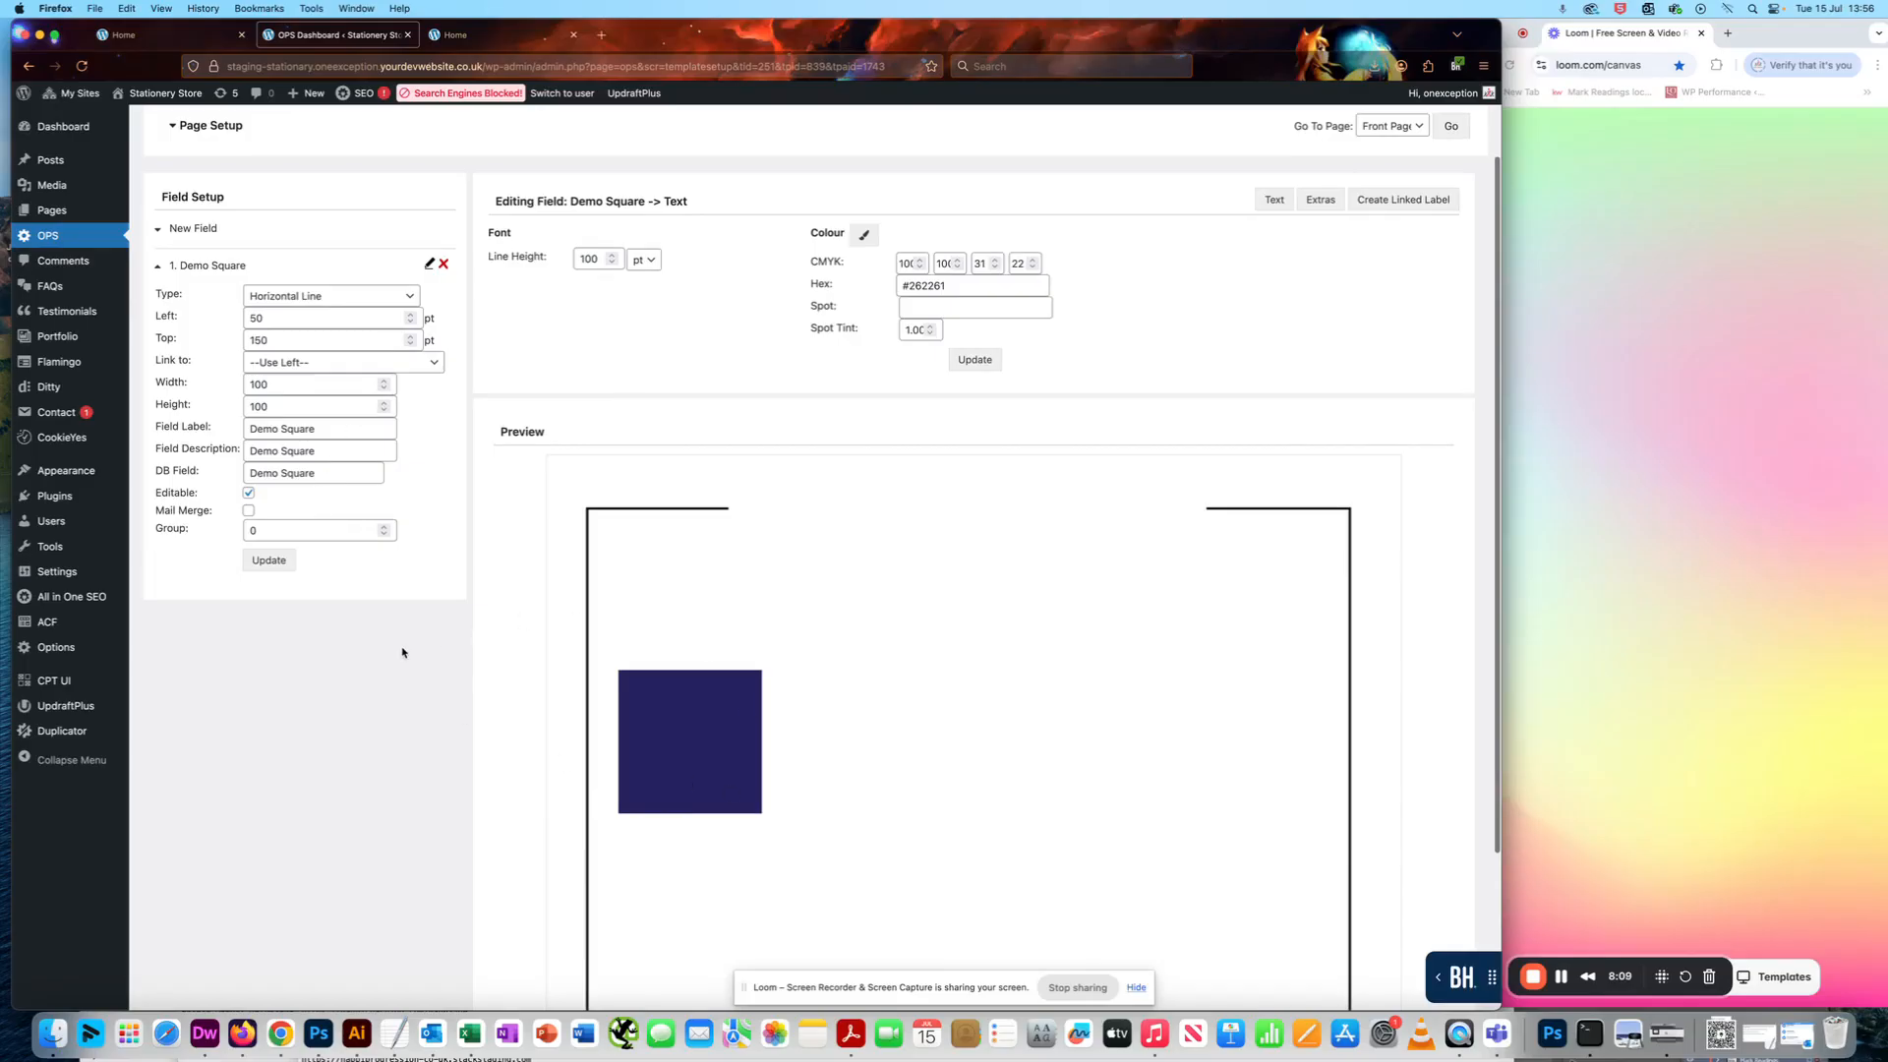
scroll(420, 688, up, 1)
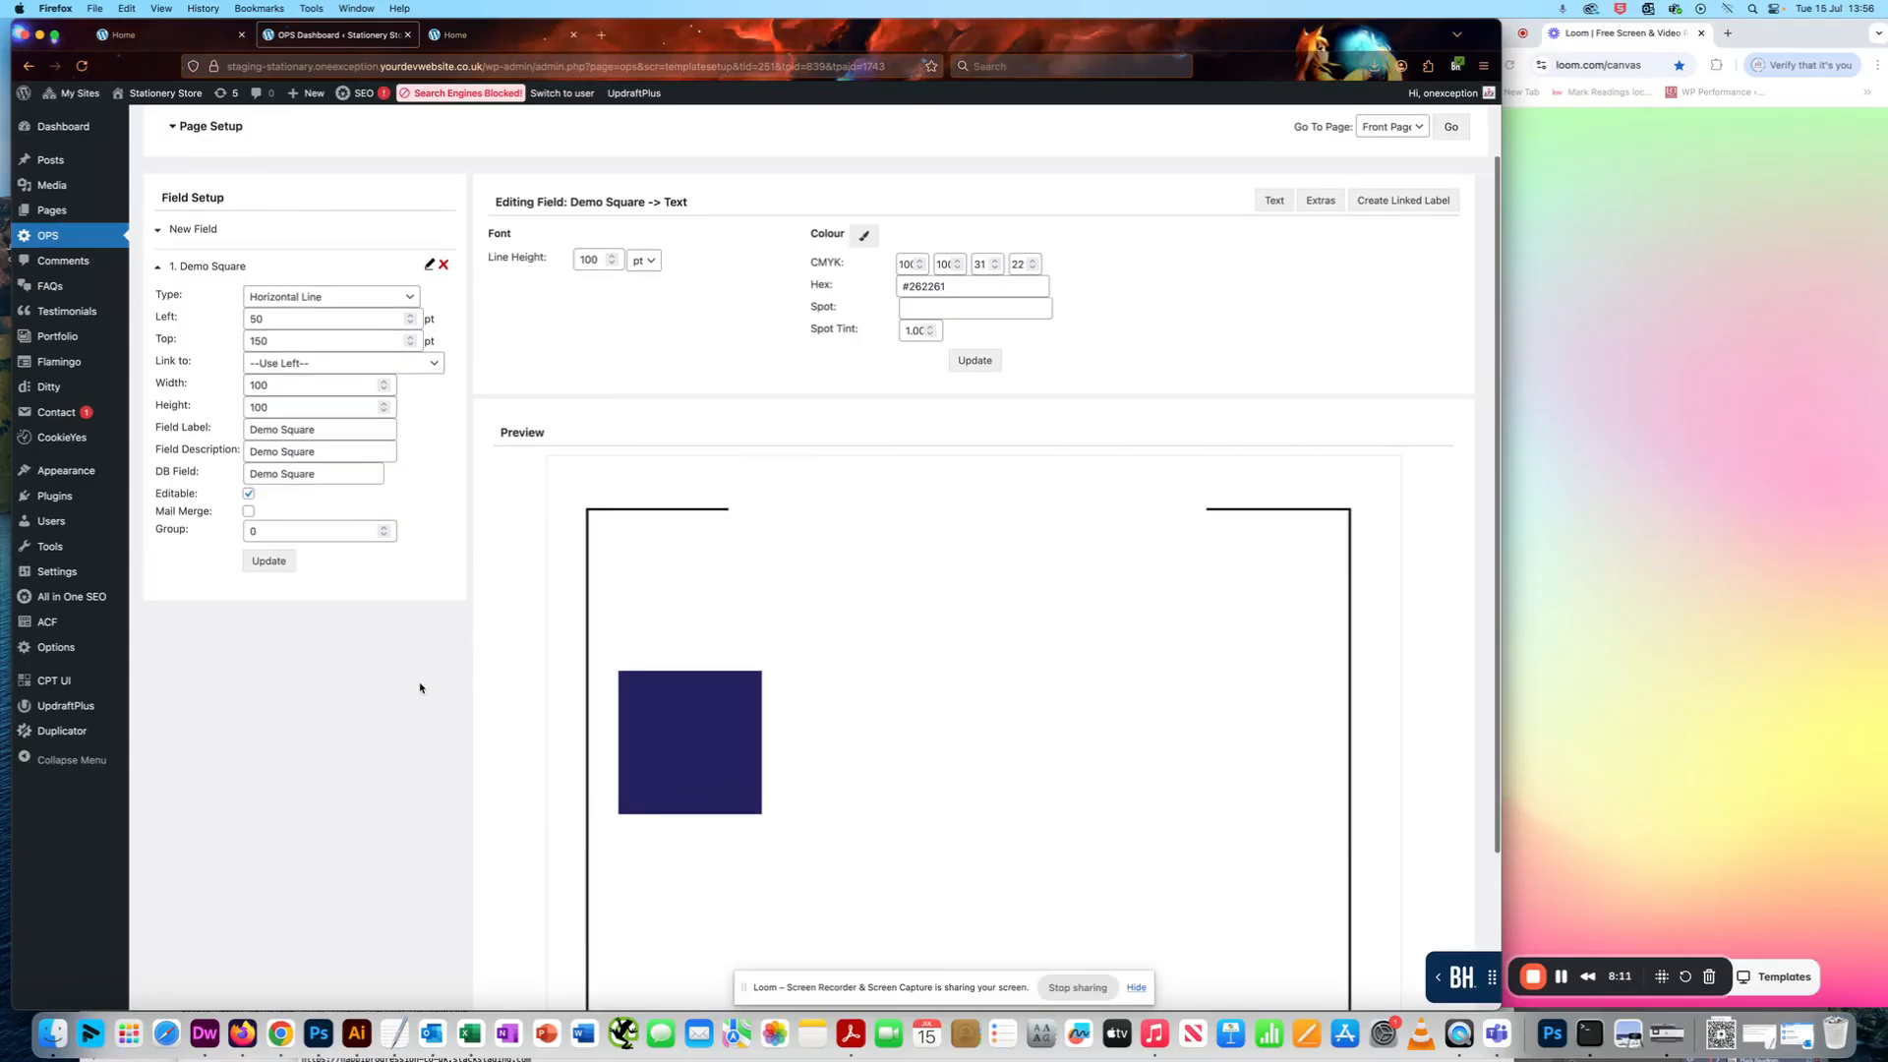
click(1619, 721)
click(1562, 976)
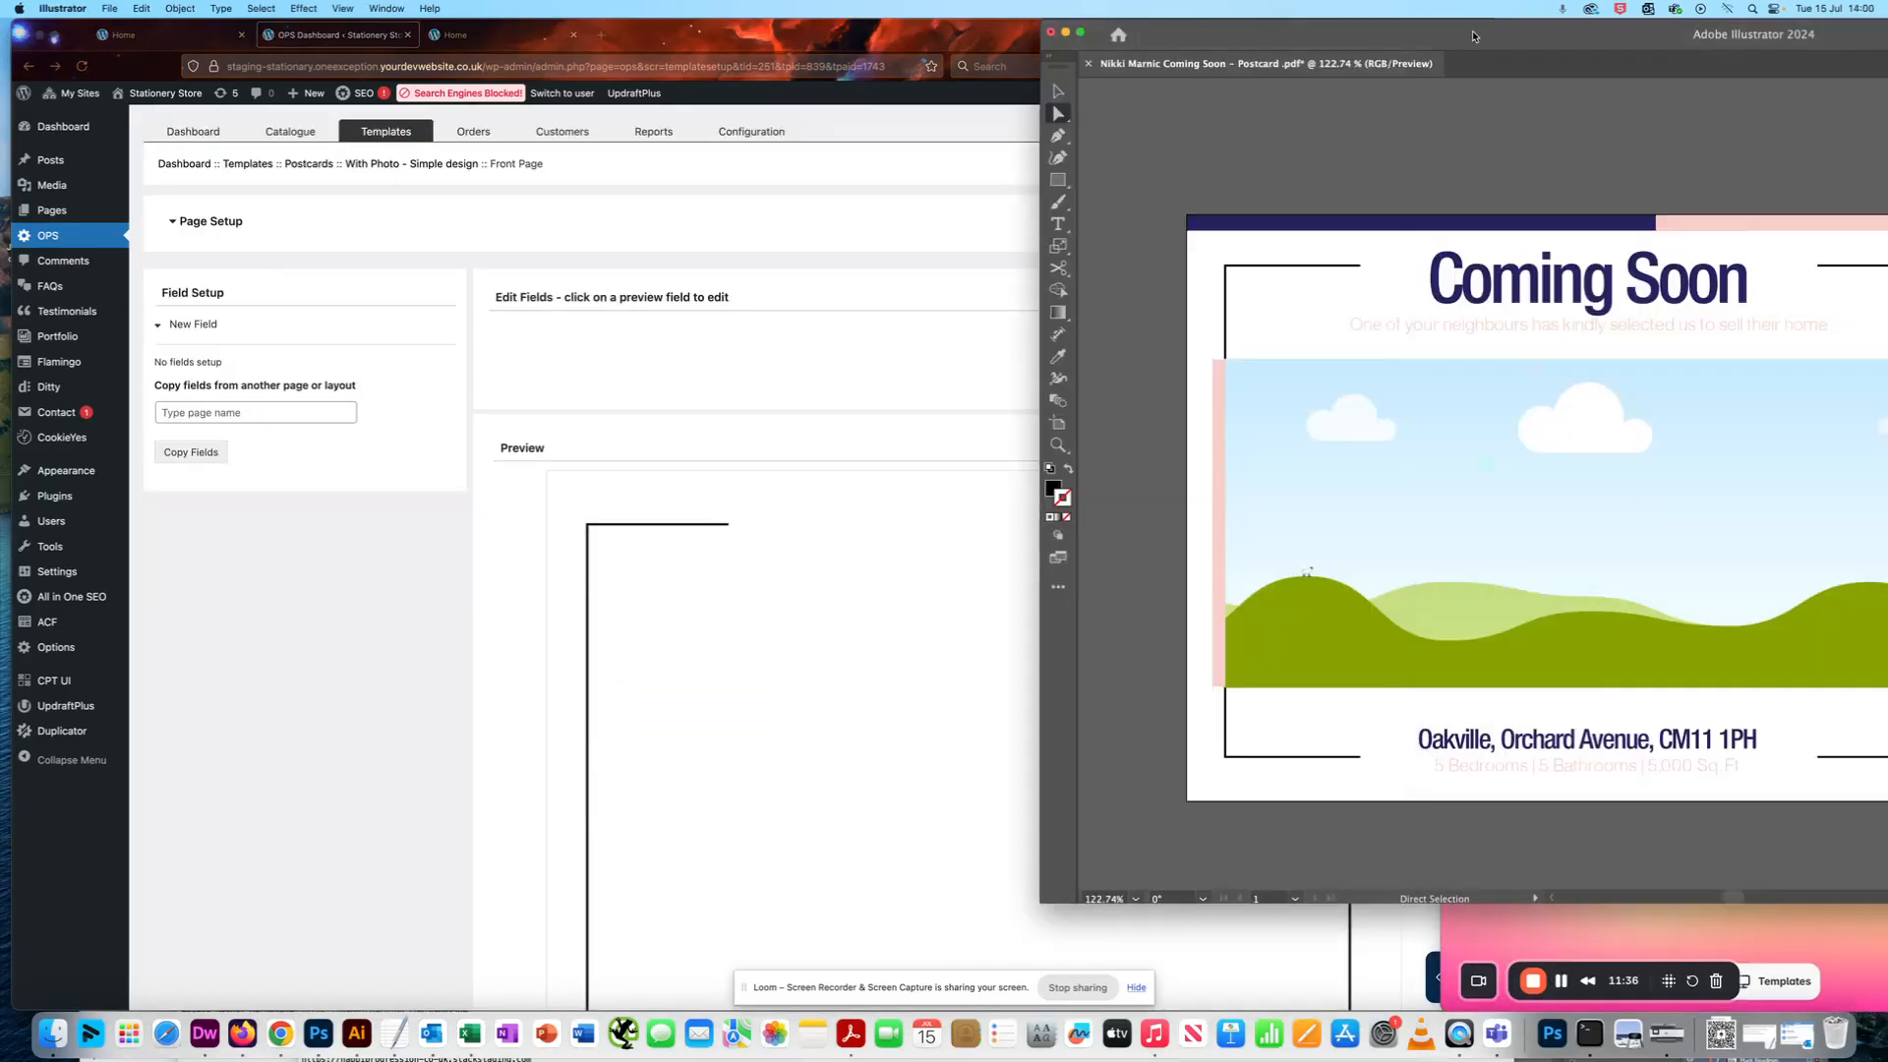
- Place the Illustrator window beside the template page so that the whole Coming Soon postcard design is in view
drag(1473, 37, 1138, 36)
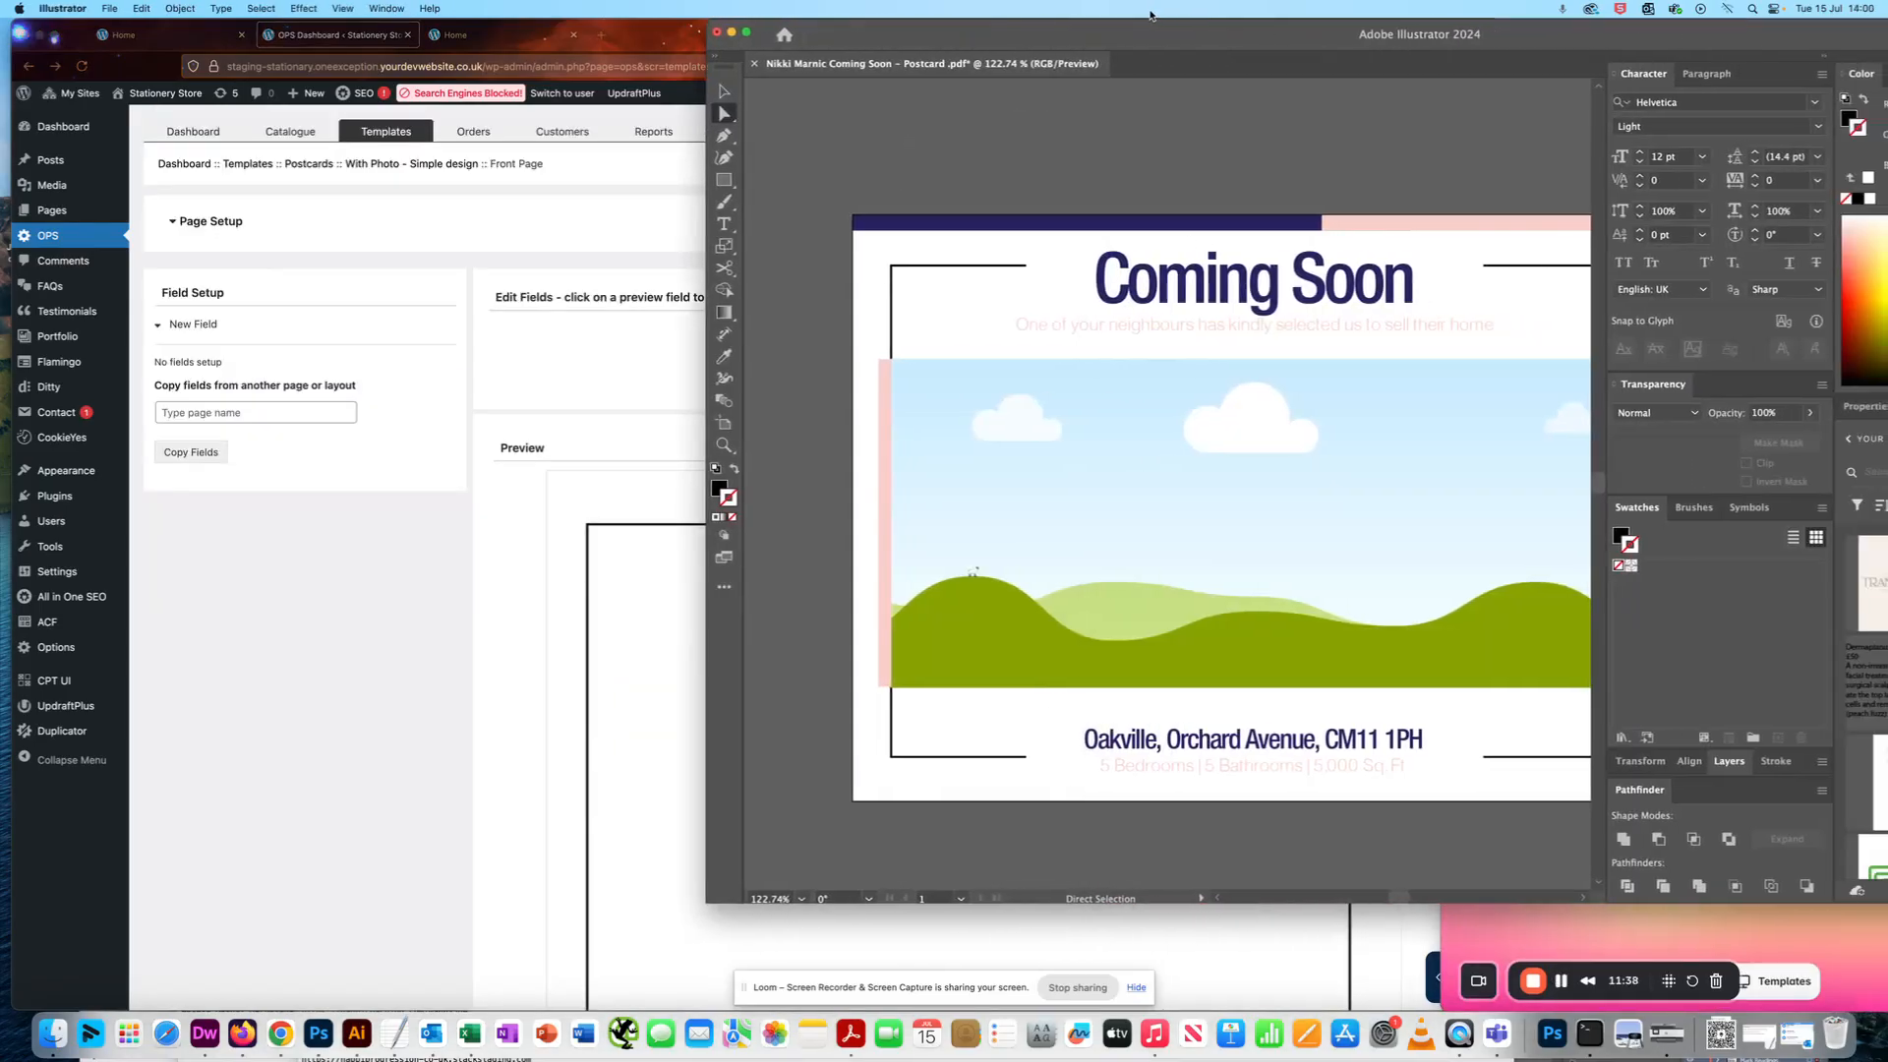
scroll(1425, 421, down, 5)
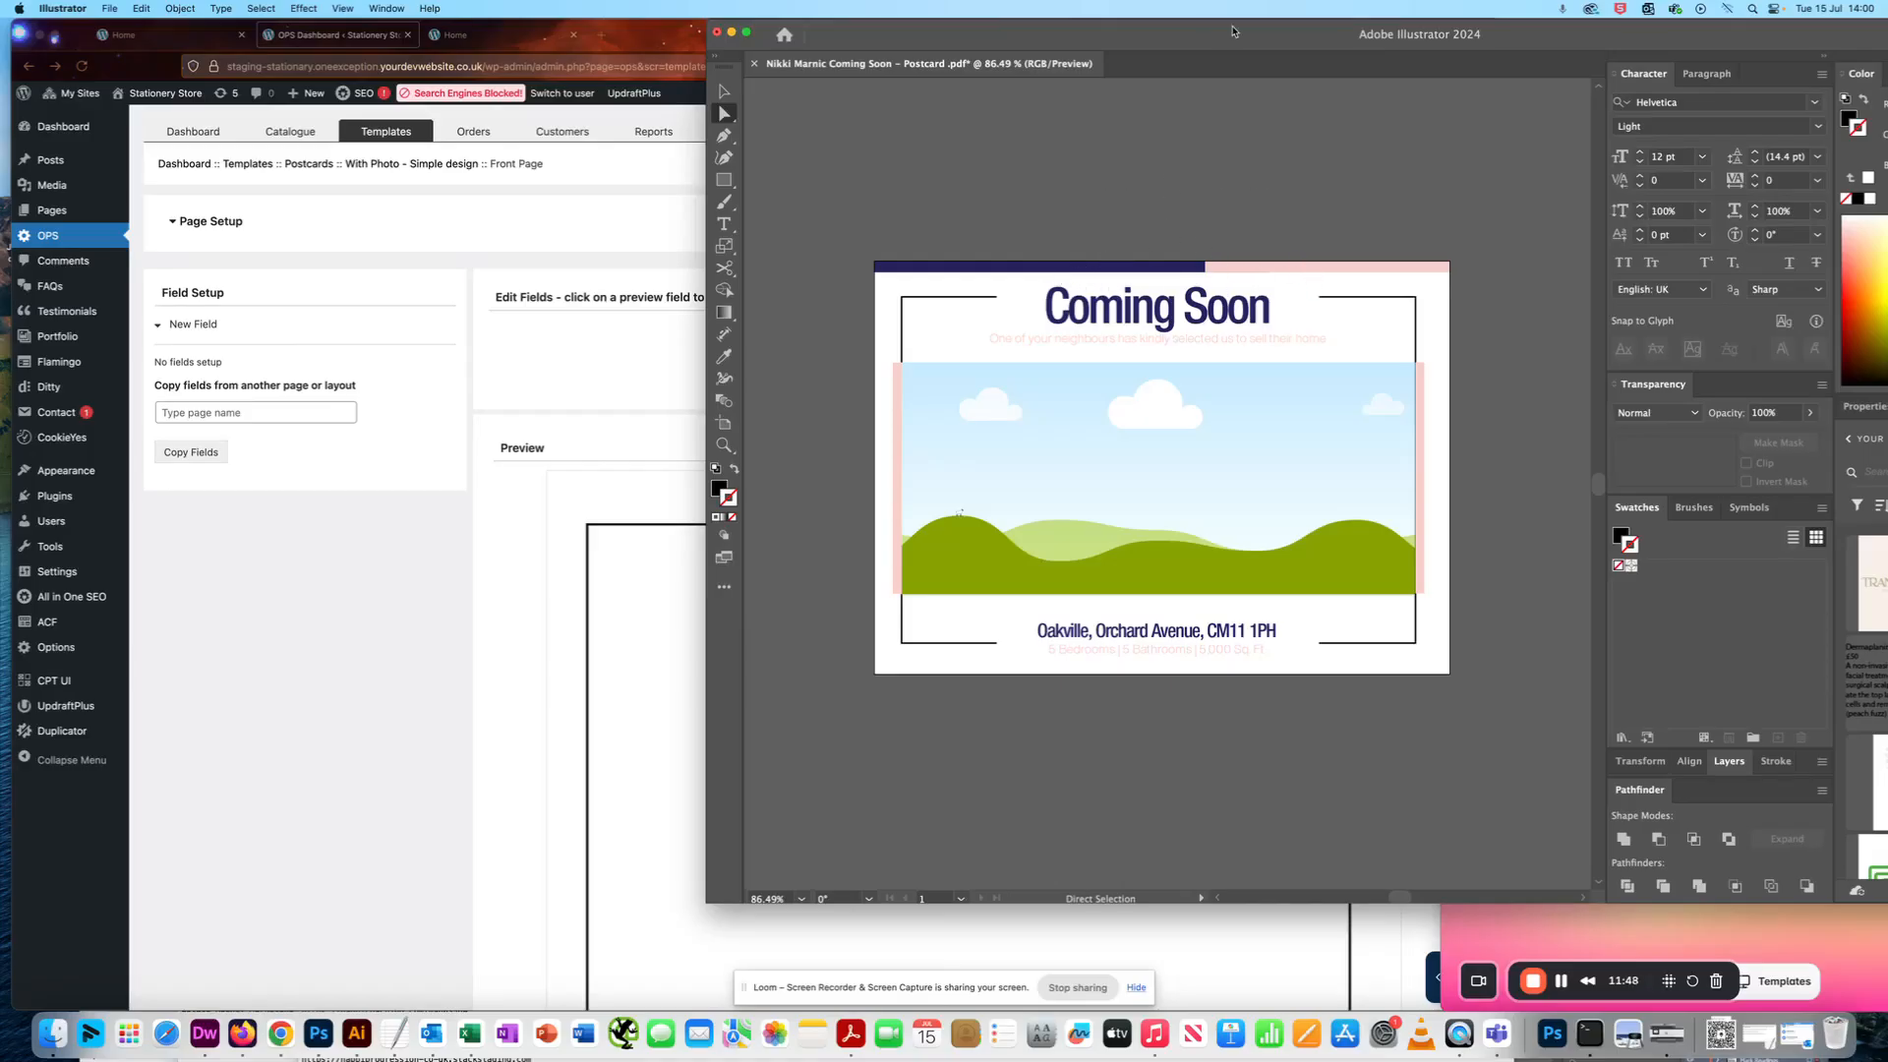
drag(1202, 37, 1395, 38)
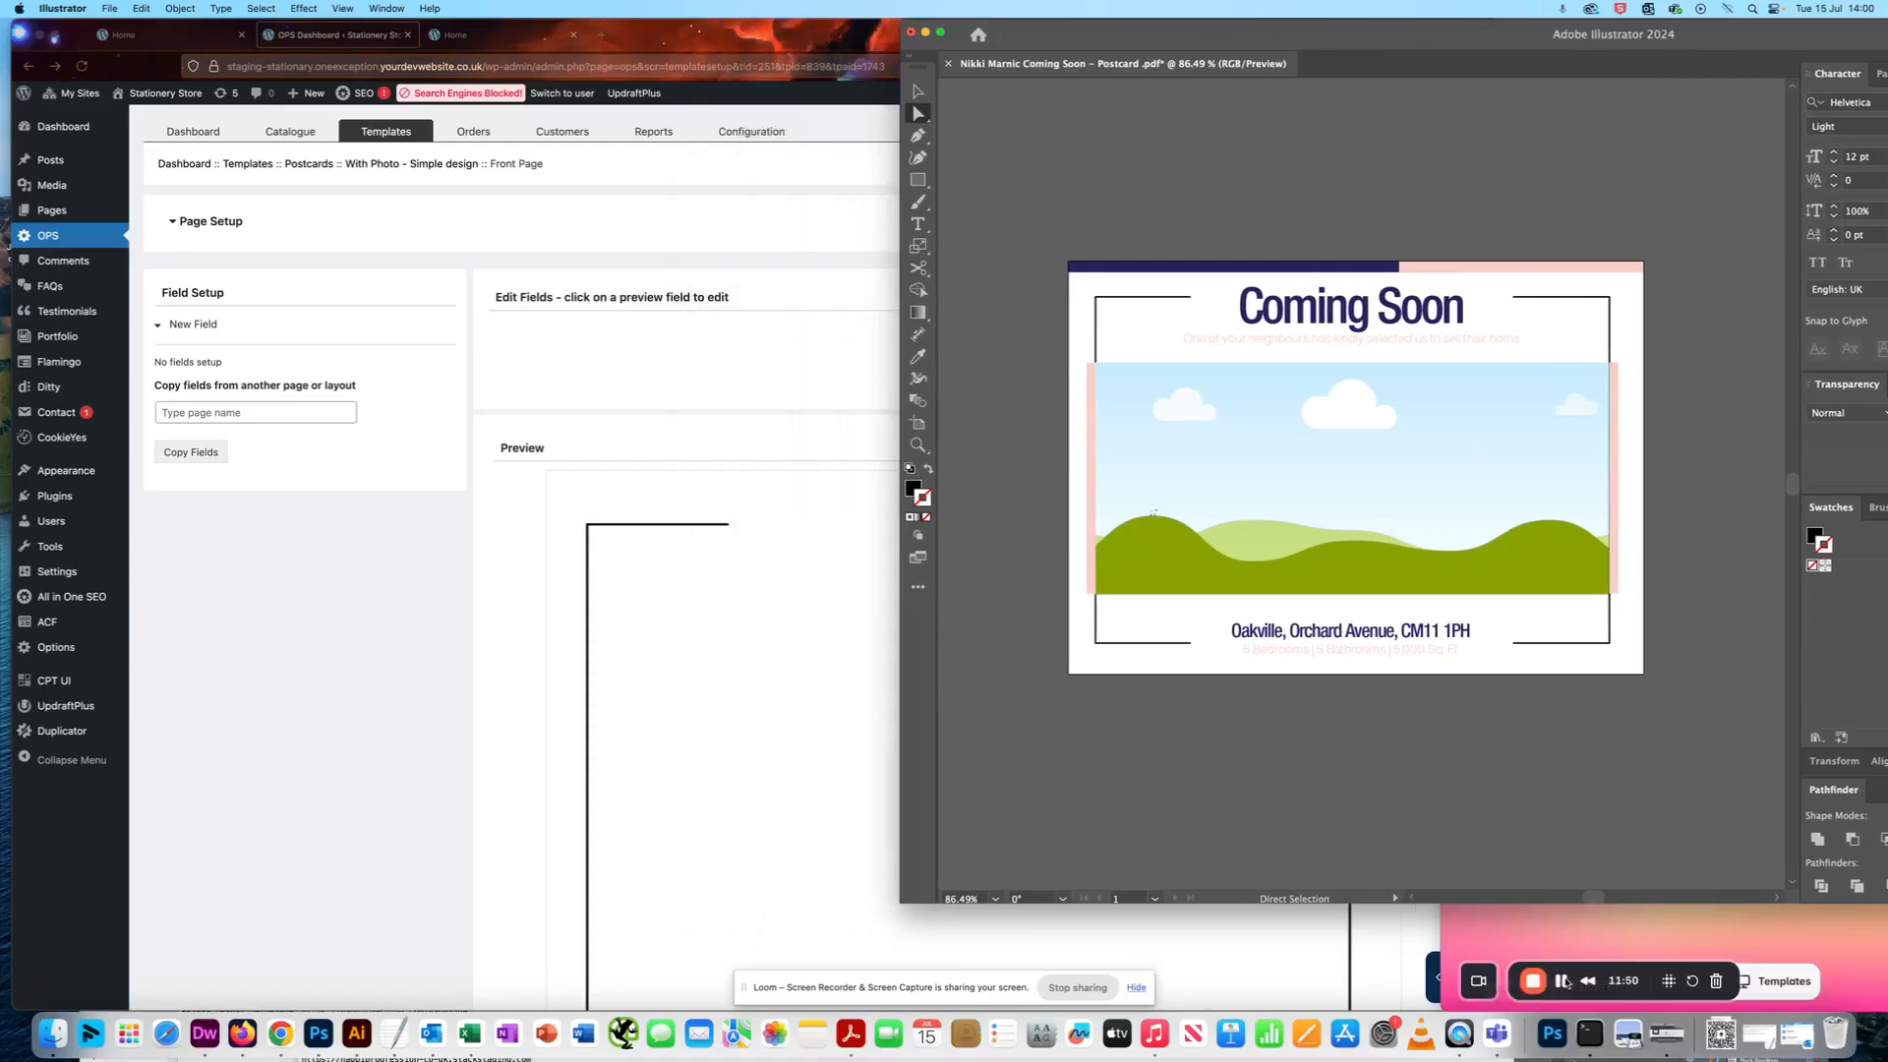
click(1561, 981)
- Return to the template page in Firefox and start a new Horizontal Line field on the Front Page
click(751, 631)
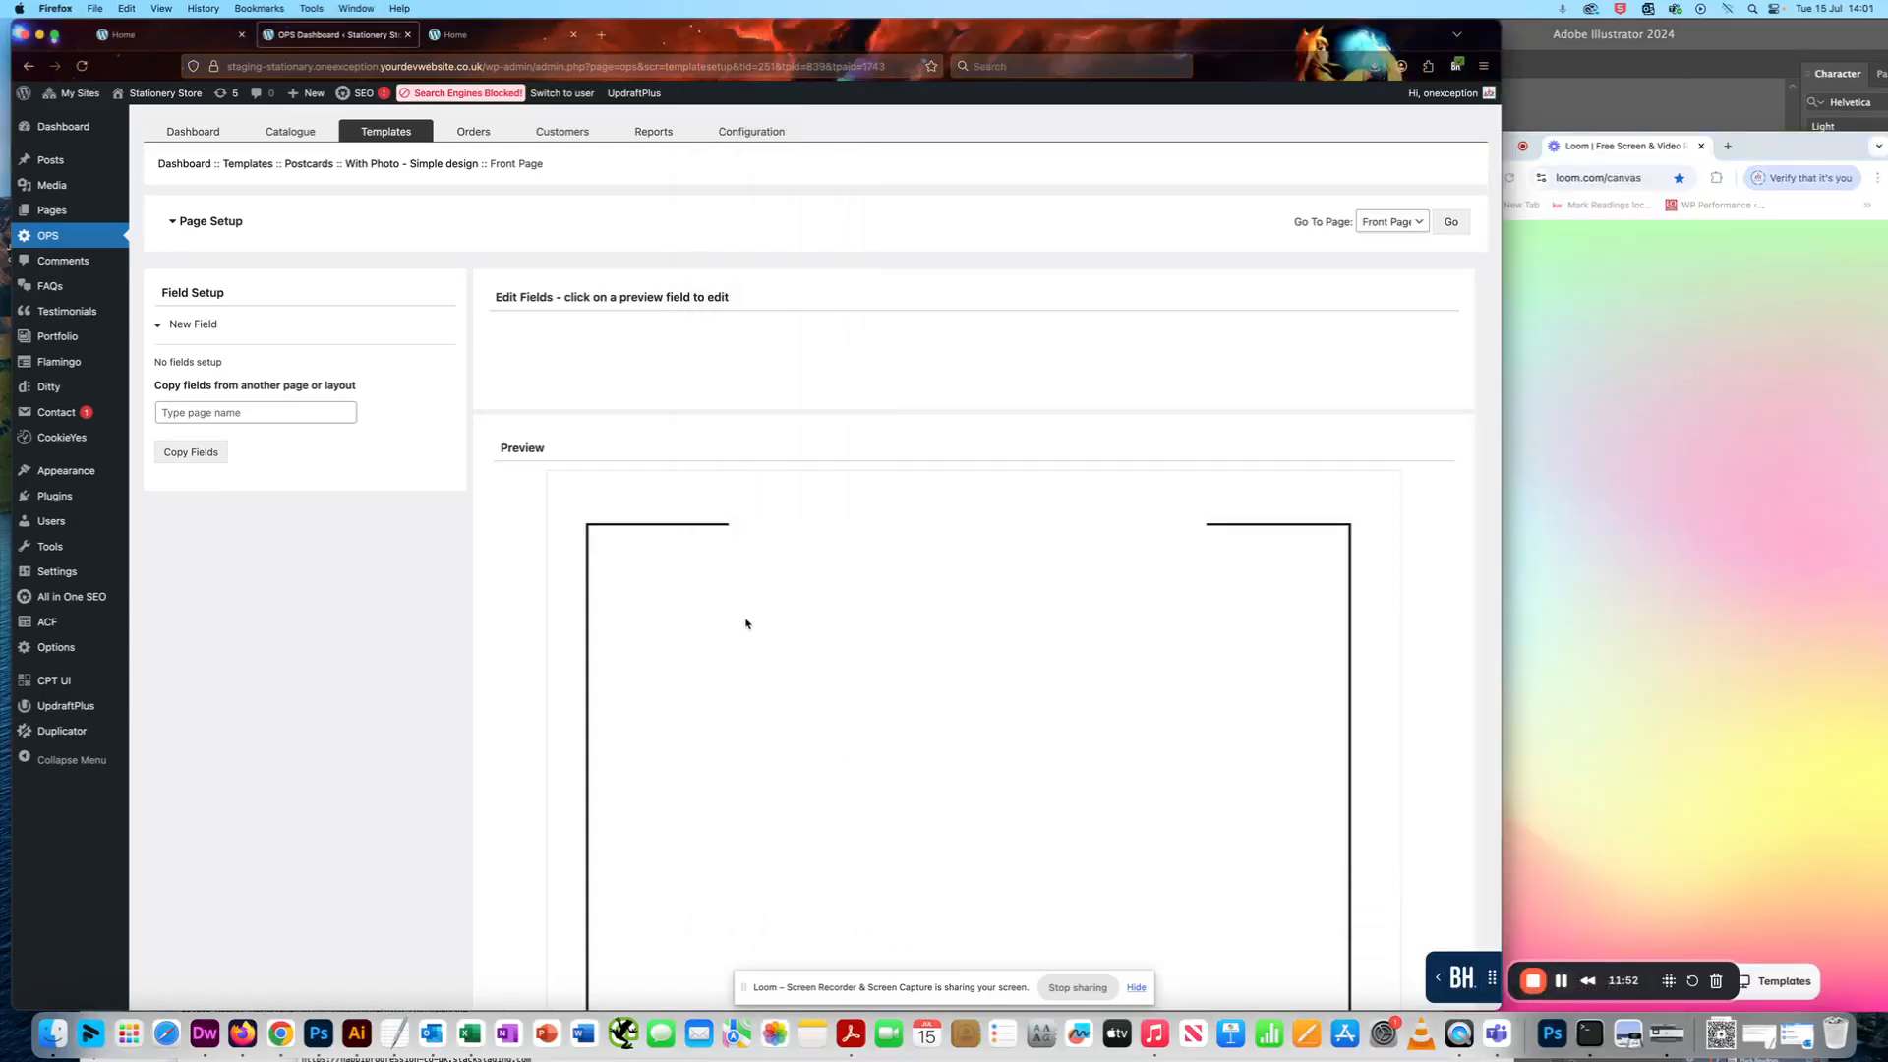
click(159, 328)
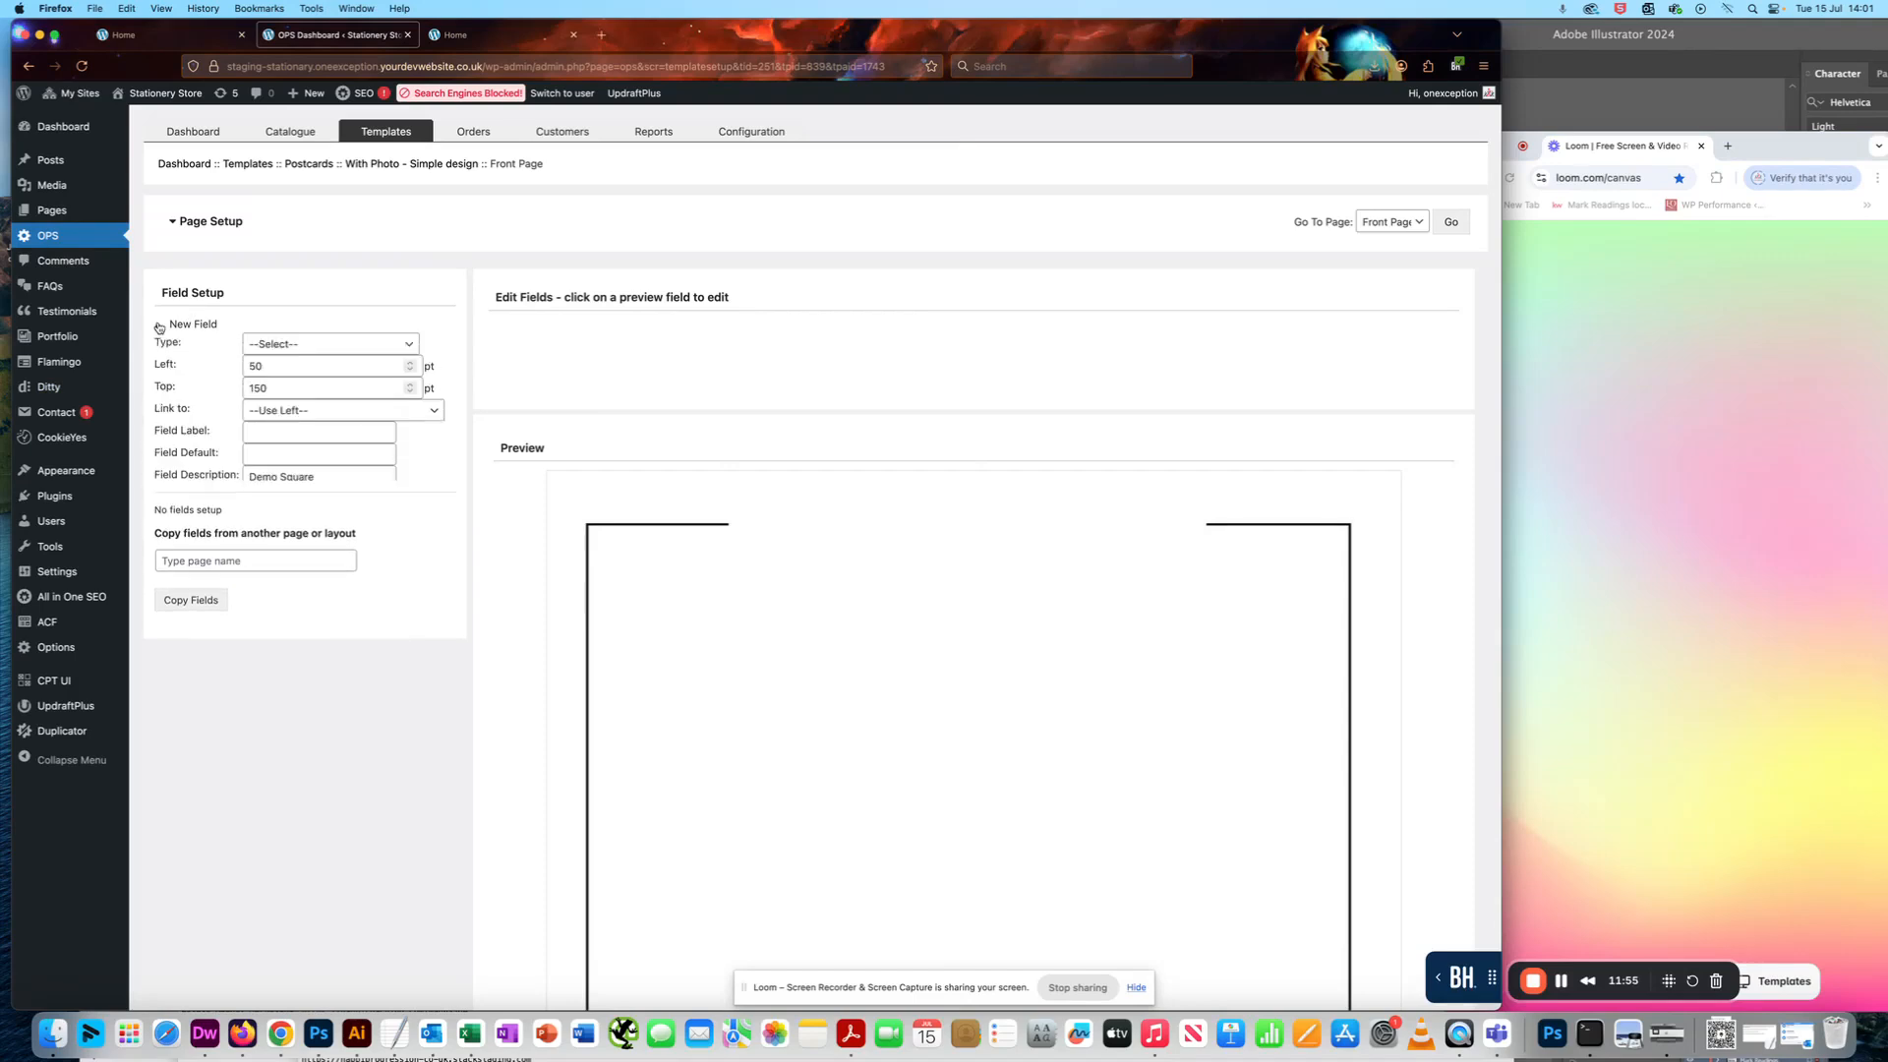
click(280, 346)
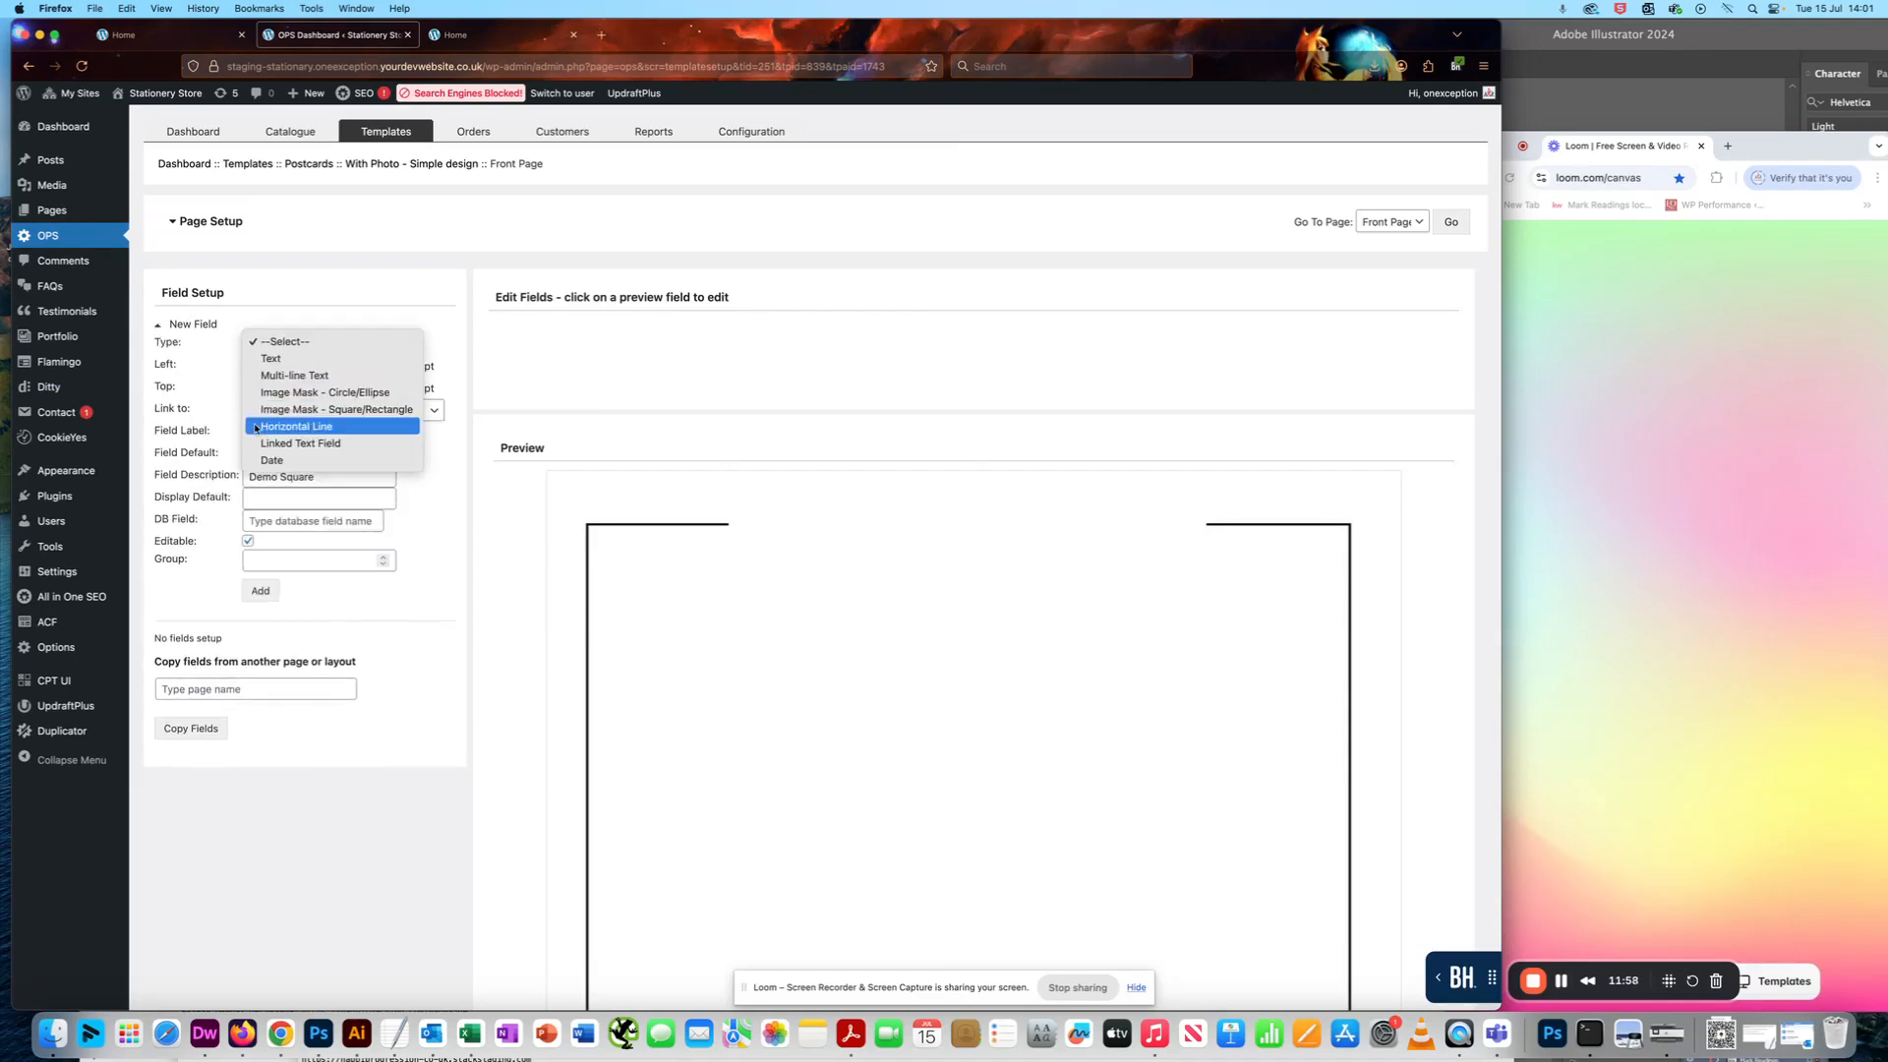
click(306, 429)
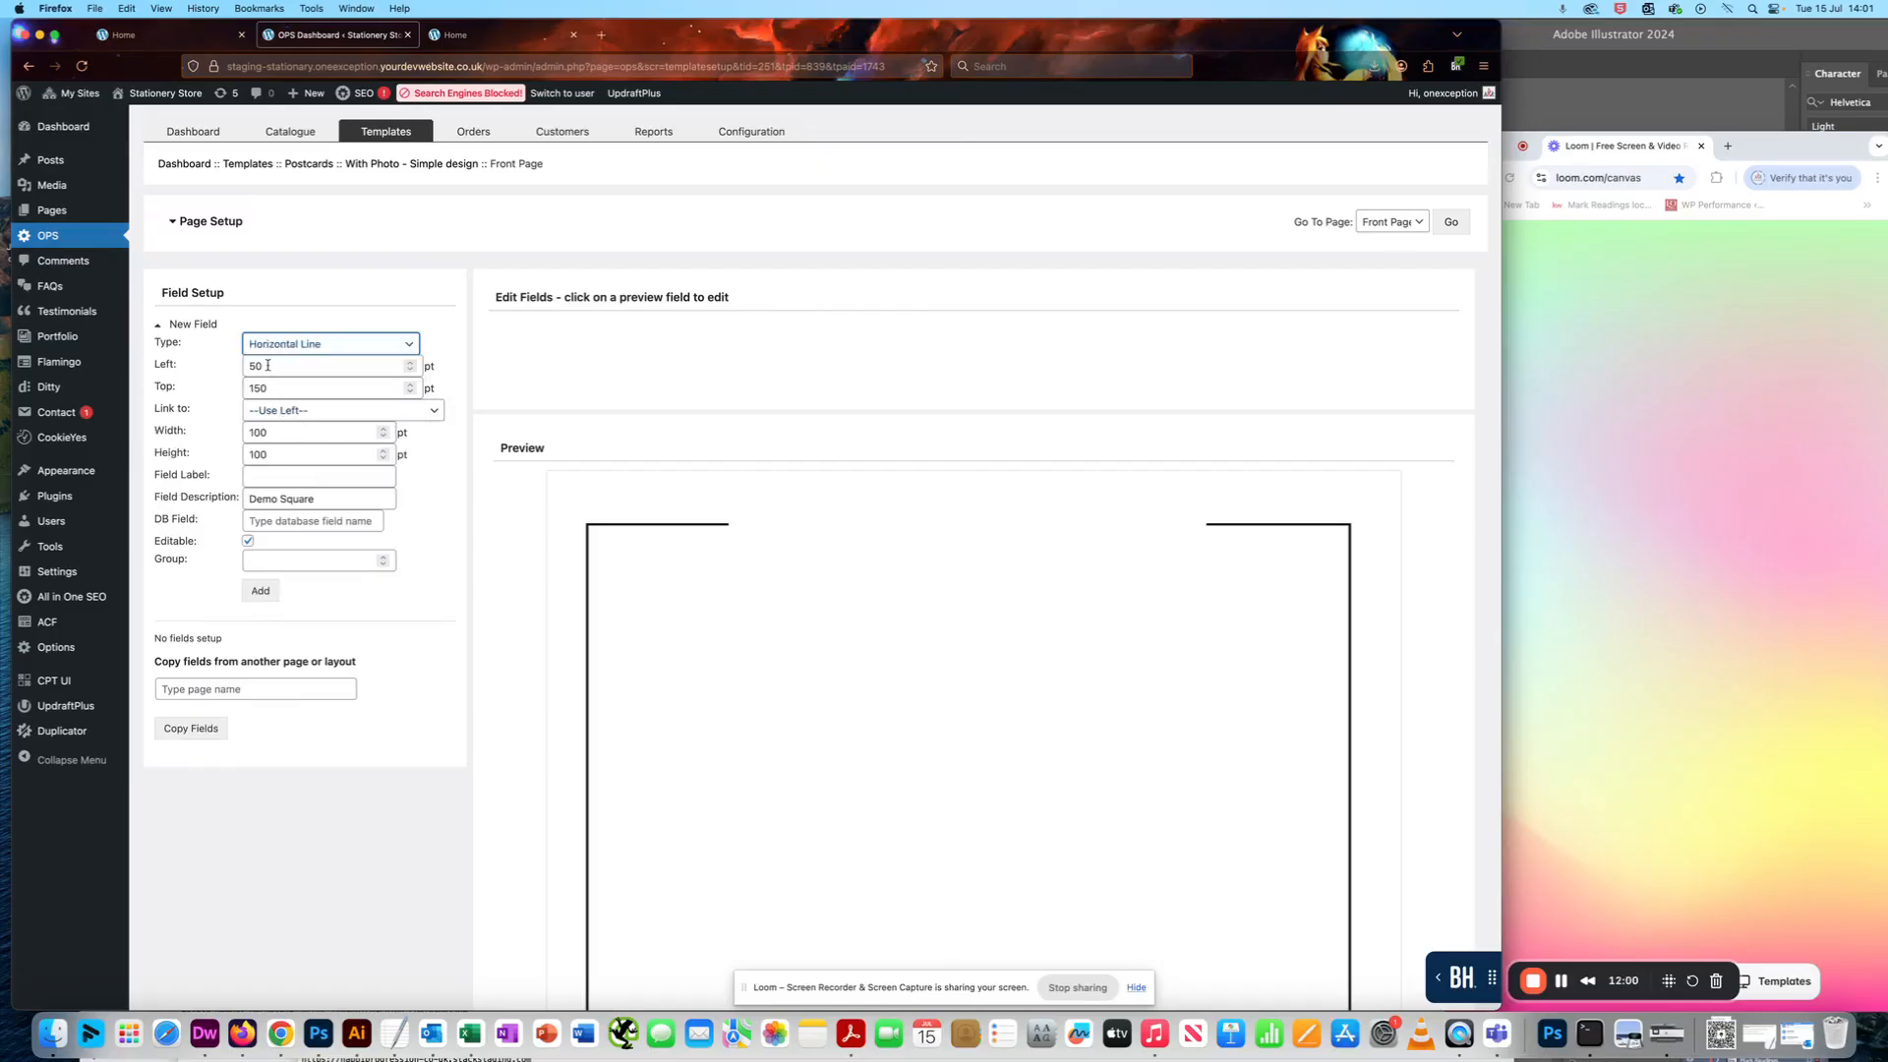
- Set the new Horizontal Line field's left and top positions to 0 pt
key(Tab)
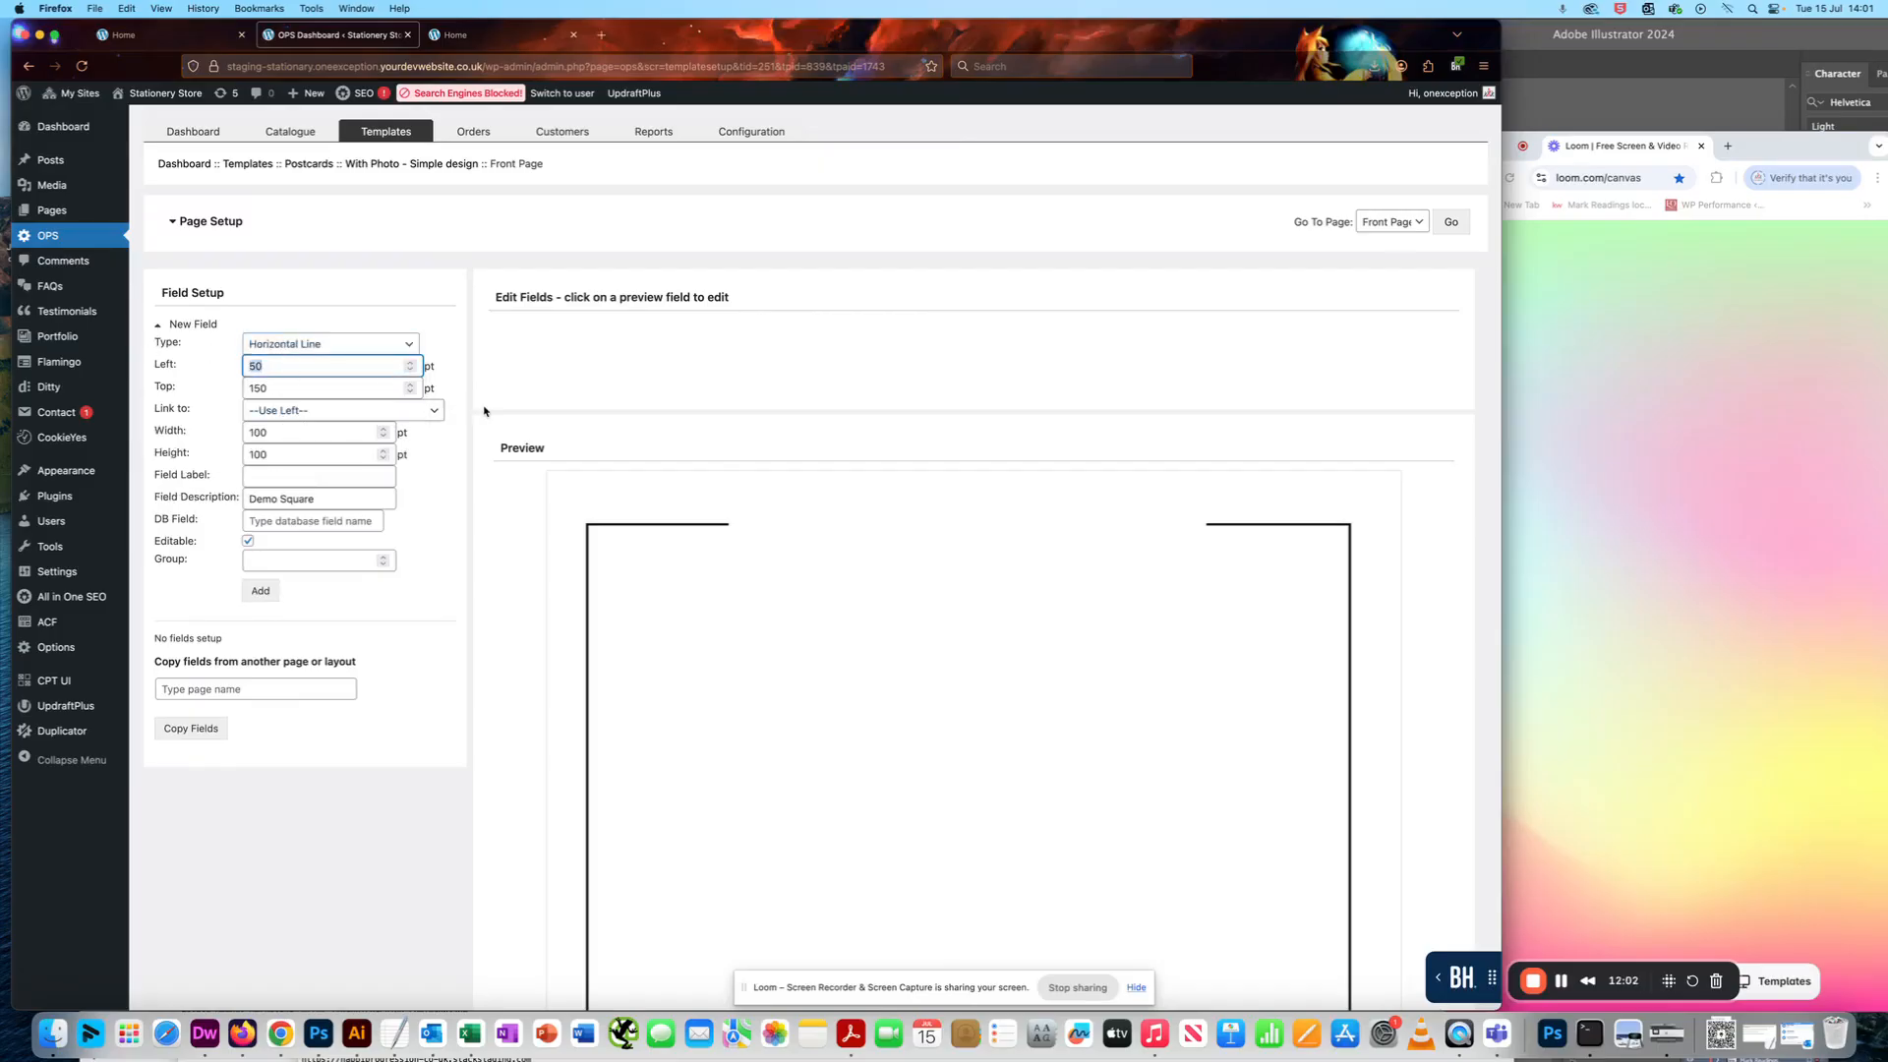
key(BackSpace)
text(0)
key(Tab)
text(0)
click(1595, 727)
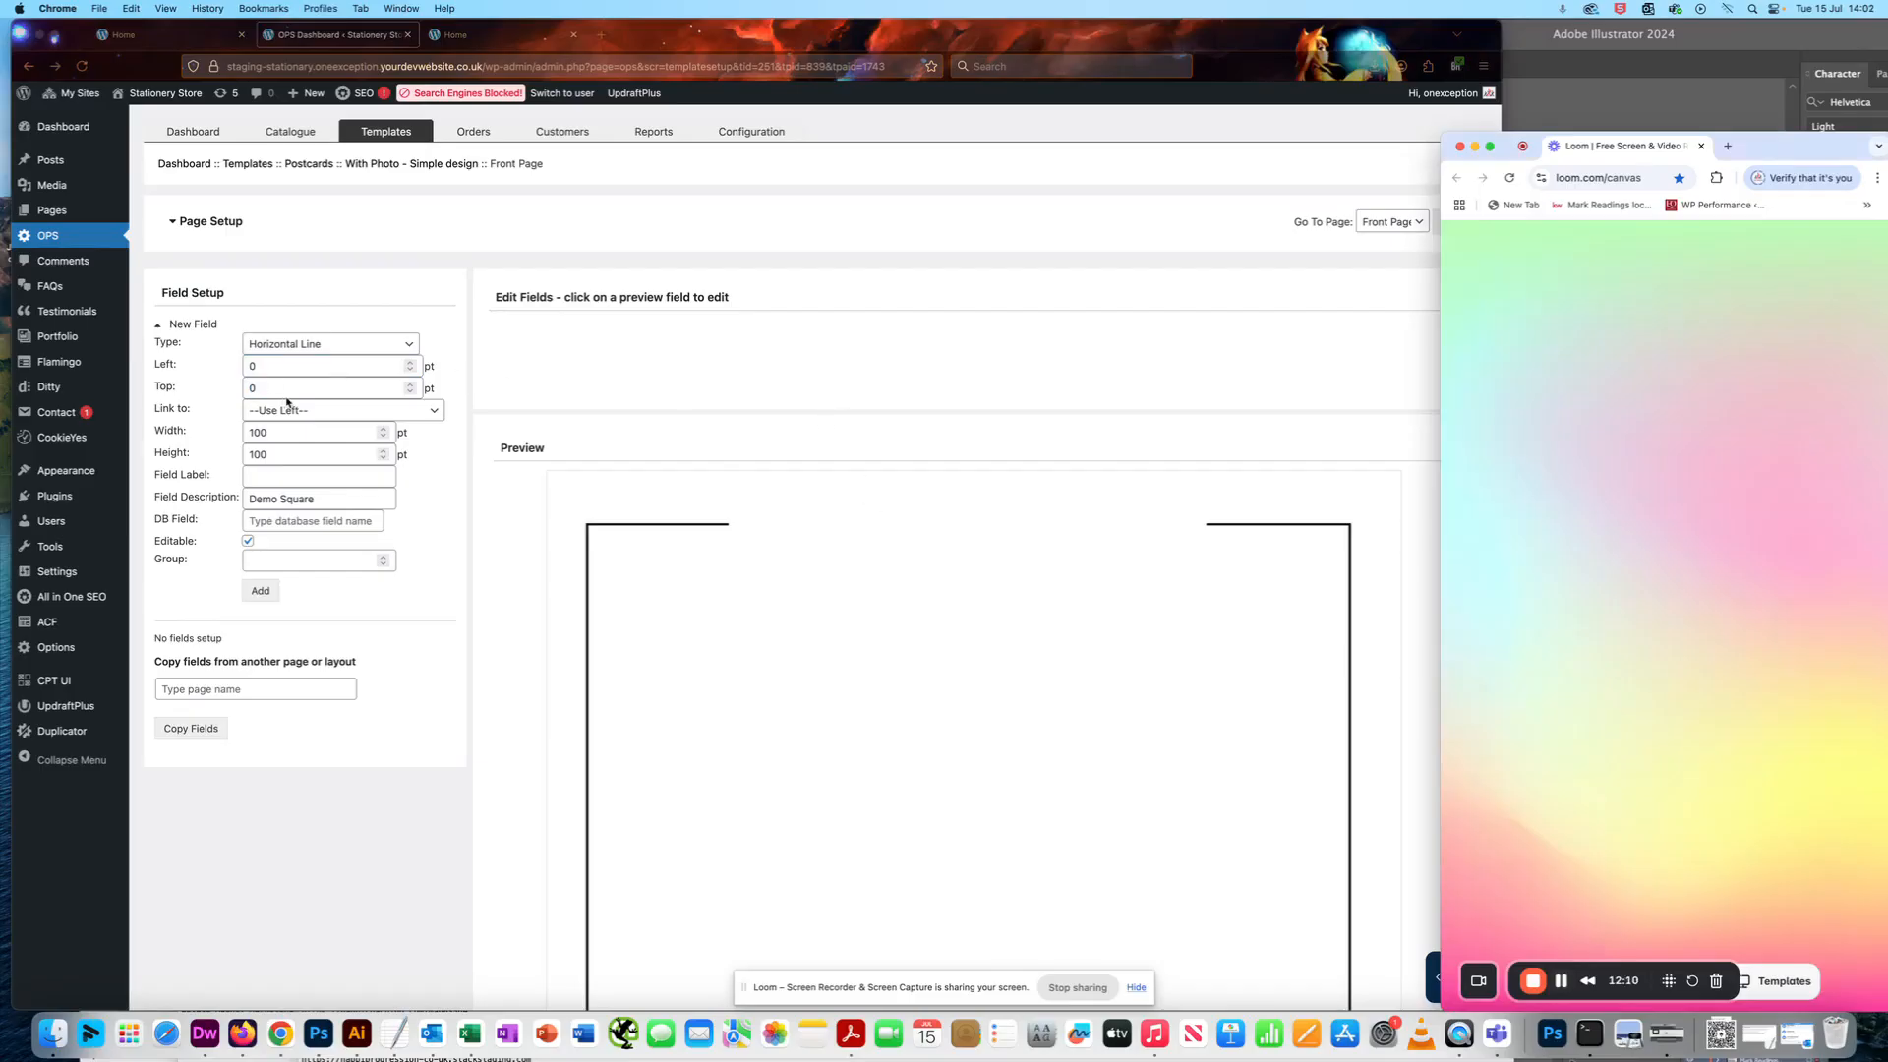
click(210, 396)
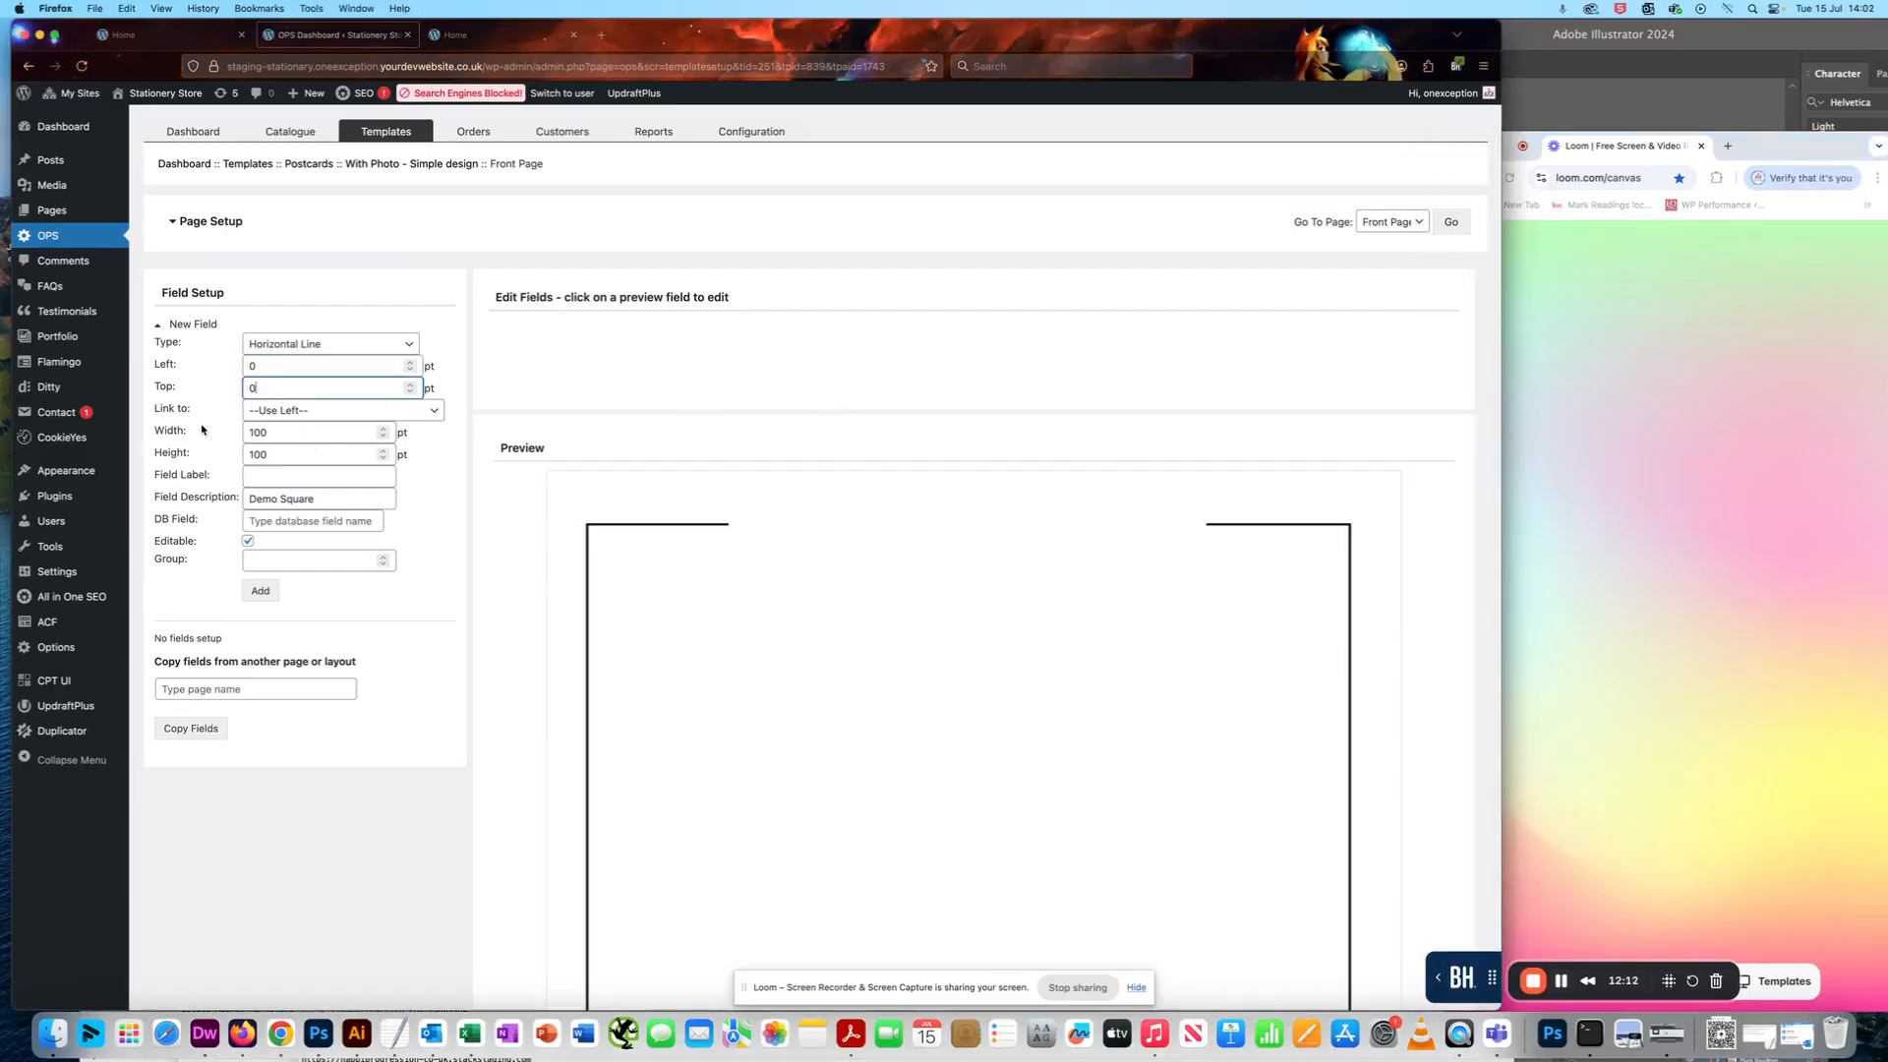
- Set the new Horizontal Line field's width to 300 pt and height to 20 pt, checking the Illustrator postcard for proportions
double_click(309, 434)
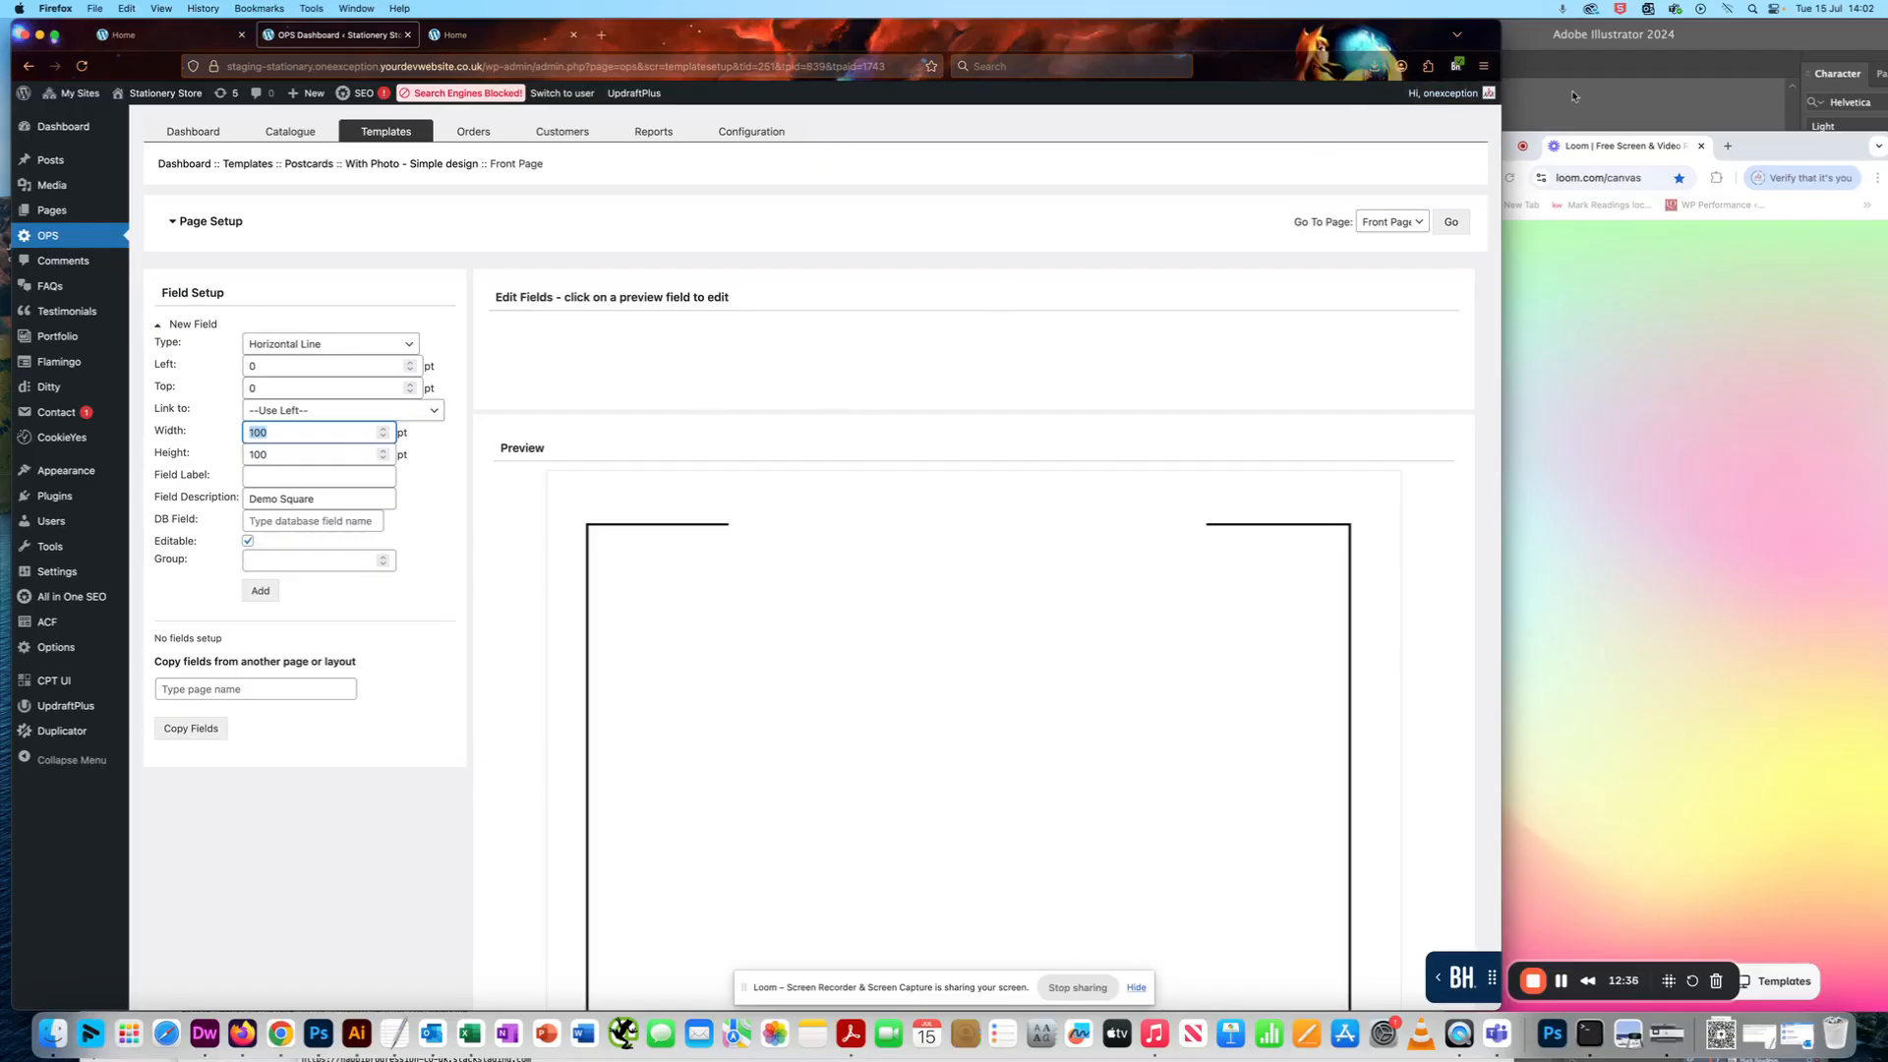
click(1563, 44)
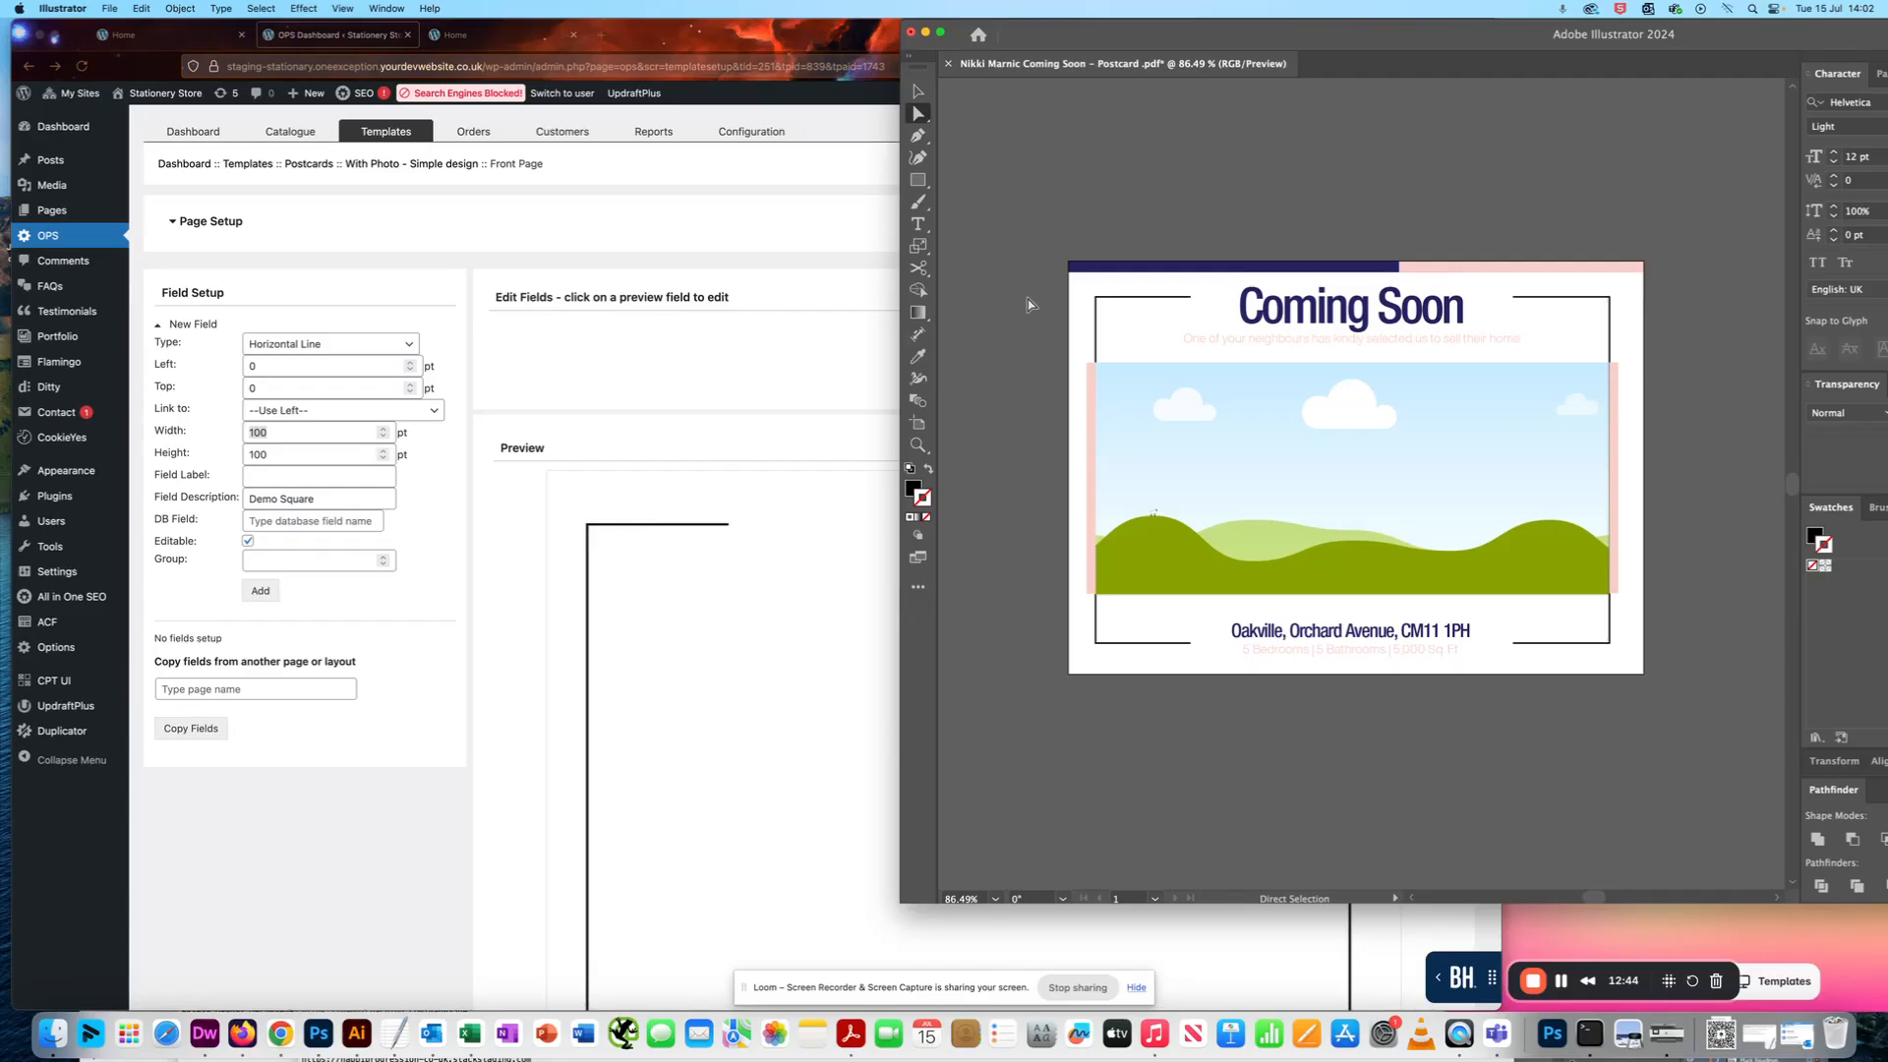
click(736, 360)
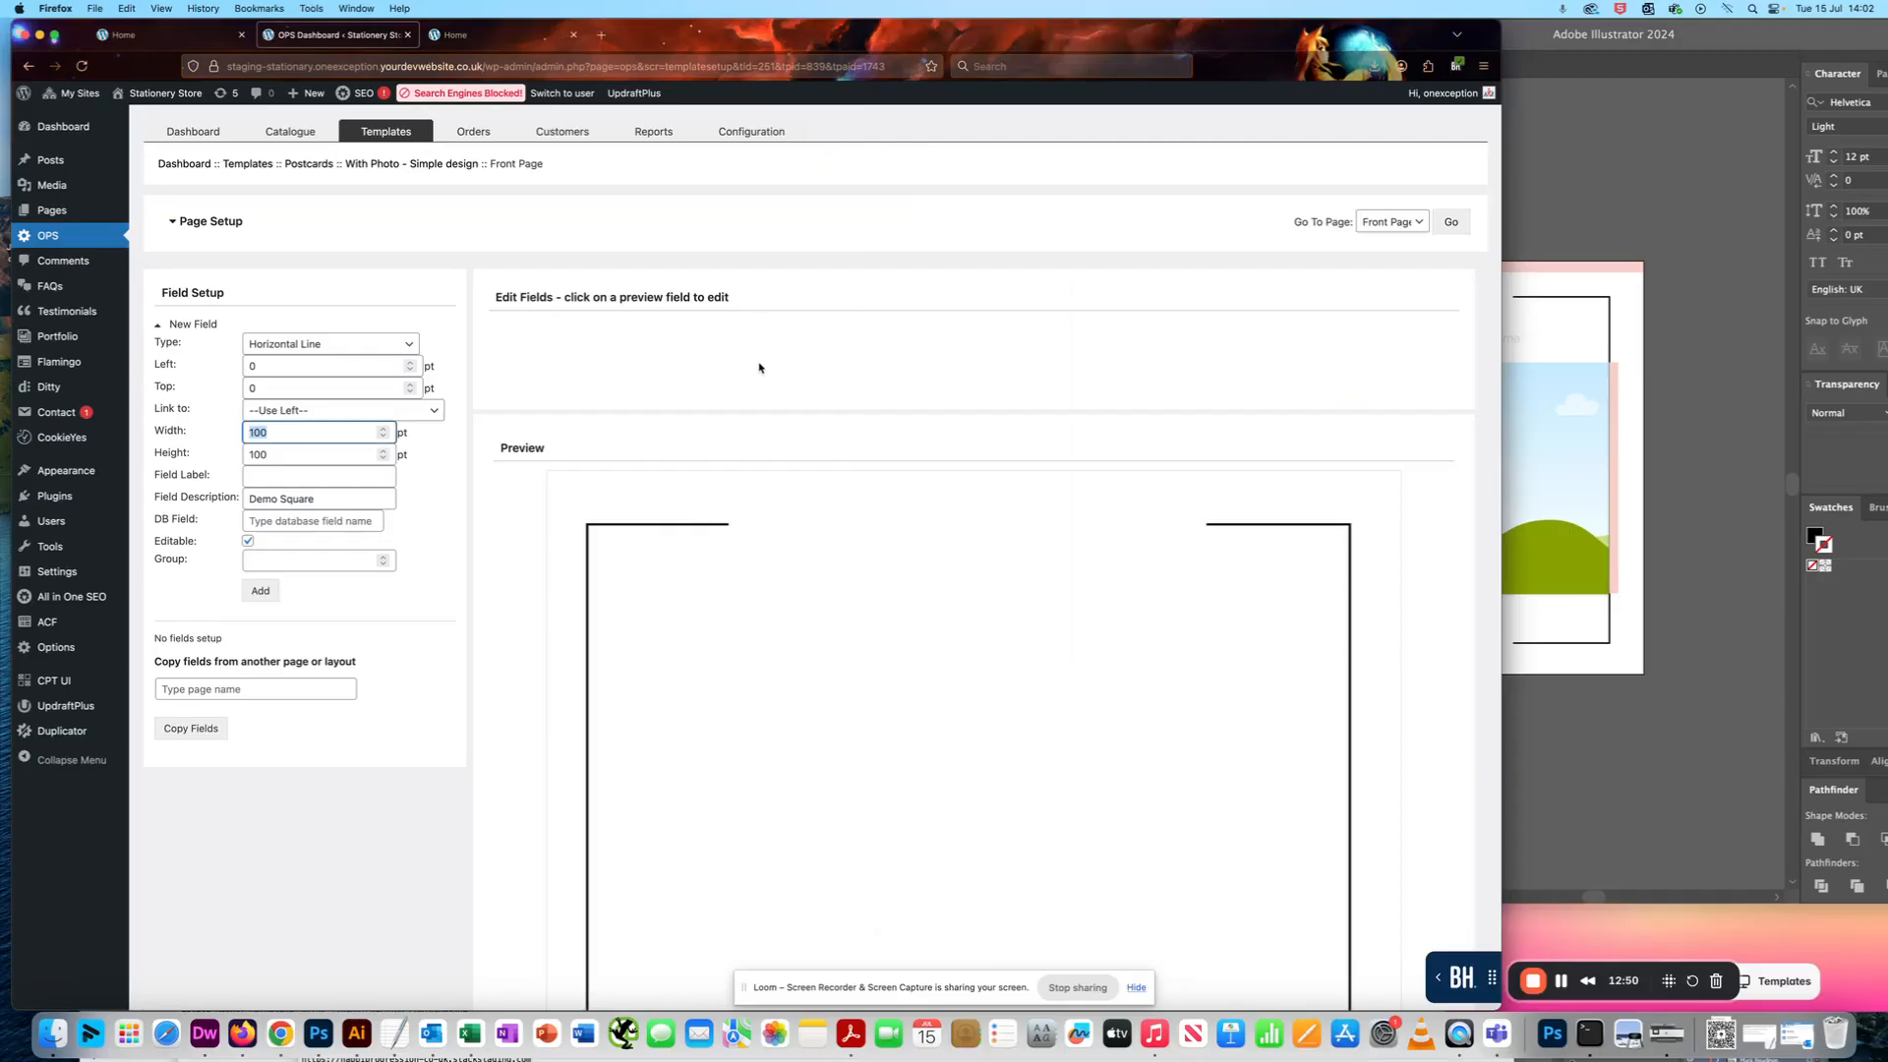
click(1689, 298)
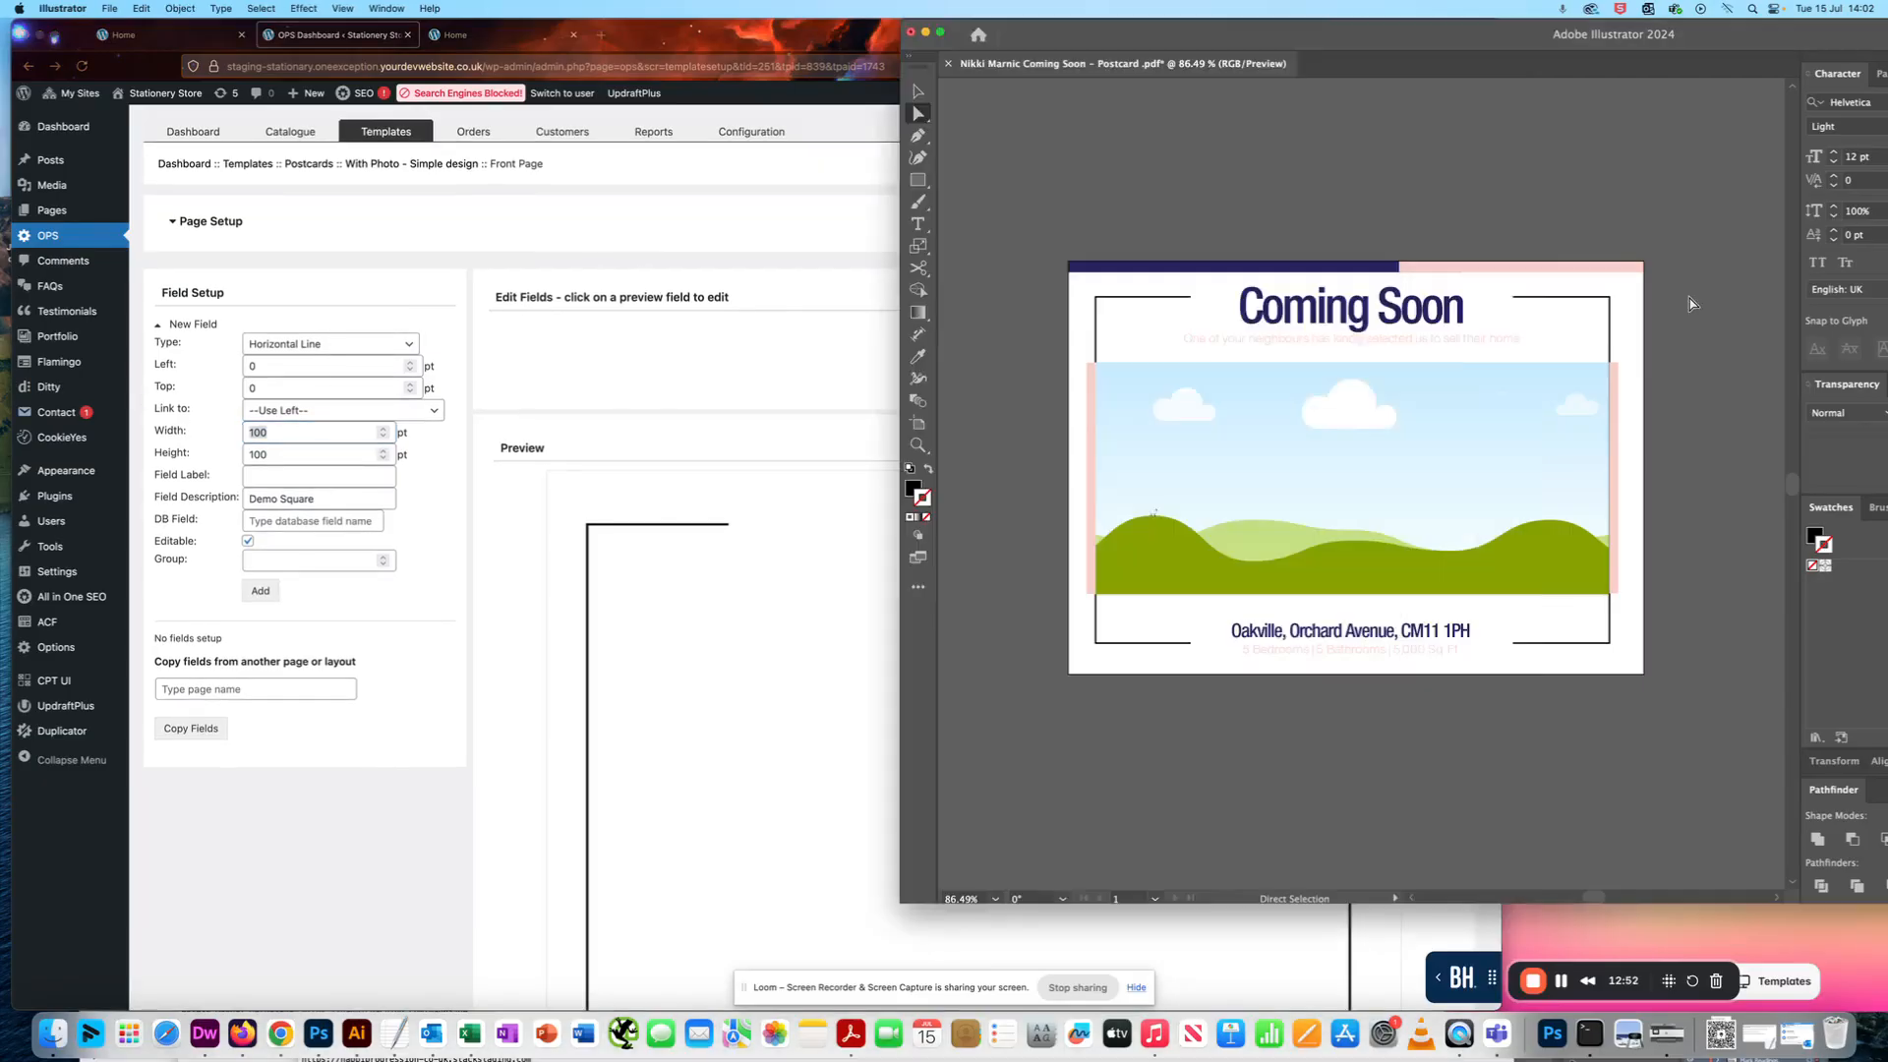
click(298, 430)
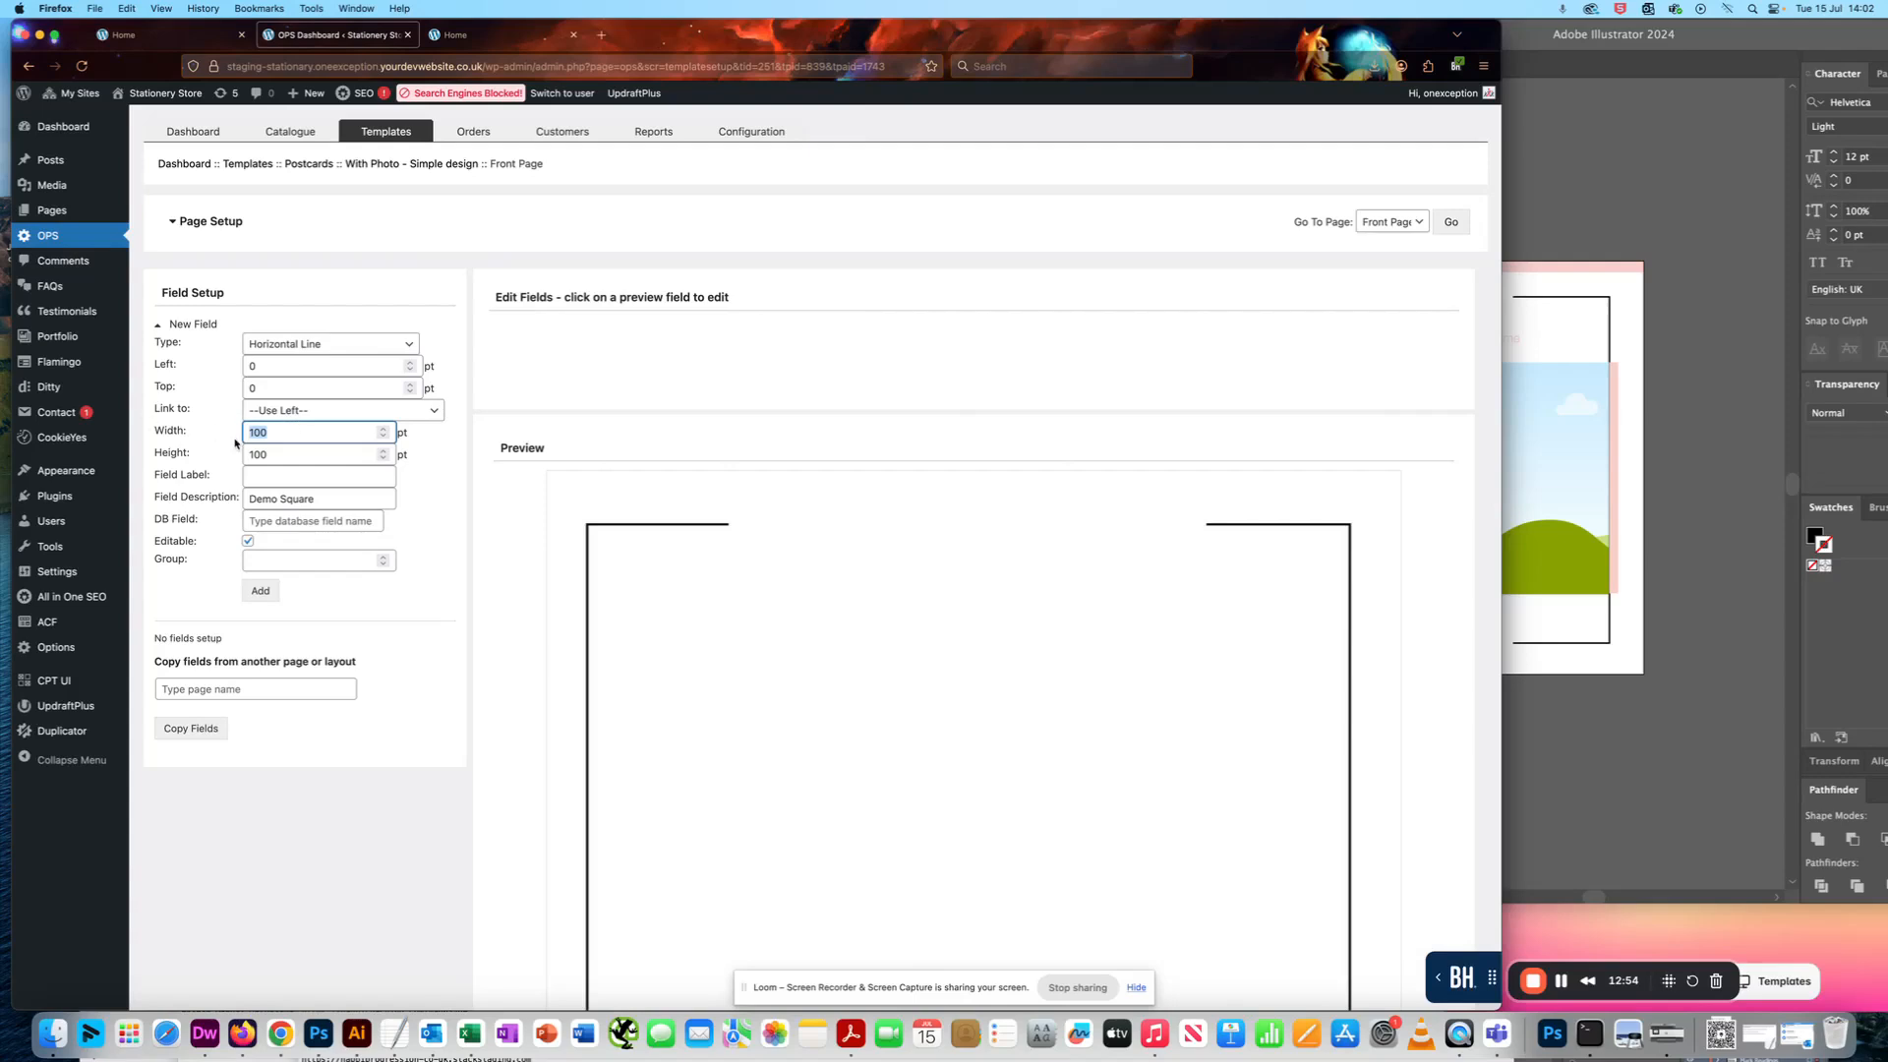
text(300)
key(Tab)
text(20)
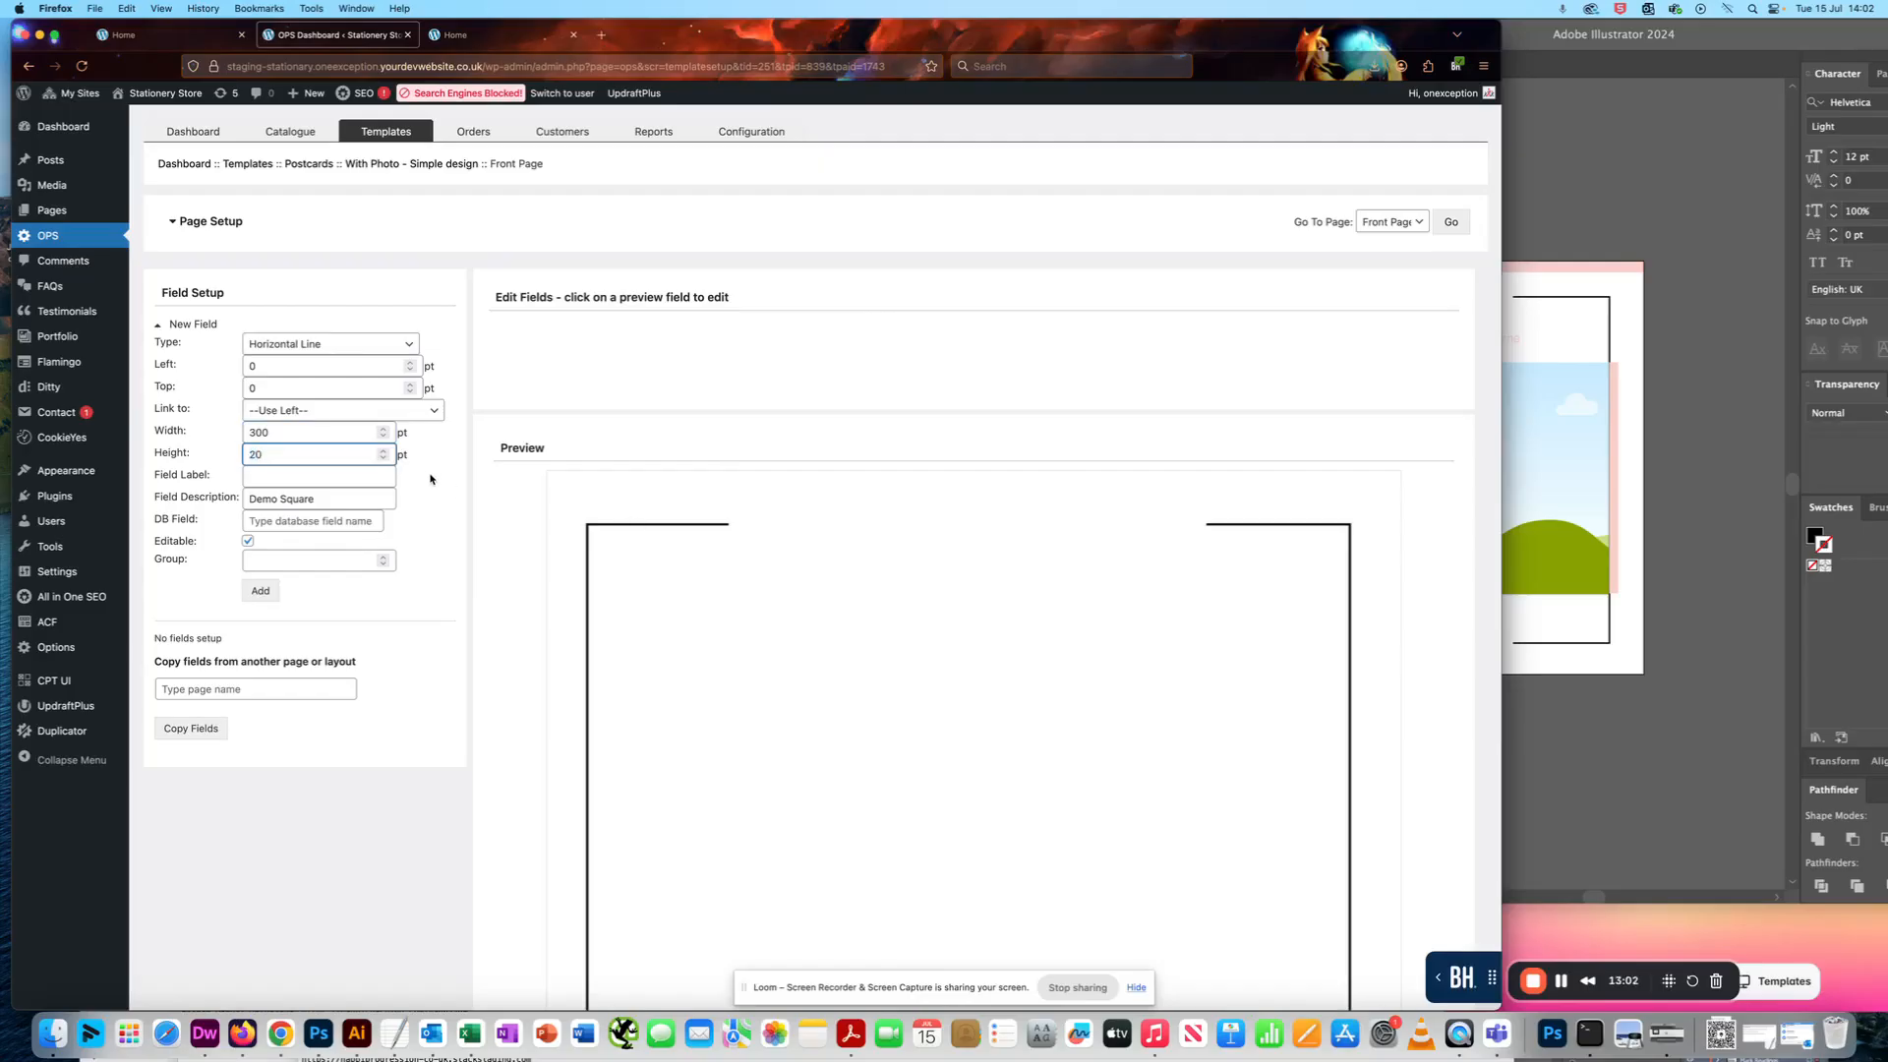
- Label the new Horizontal Line field Top Blue Bar, using the suggested entry
click(267, 475)
text(Top)
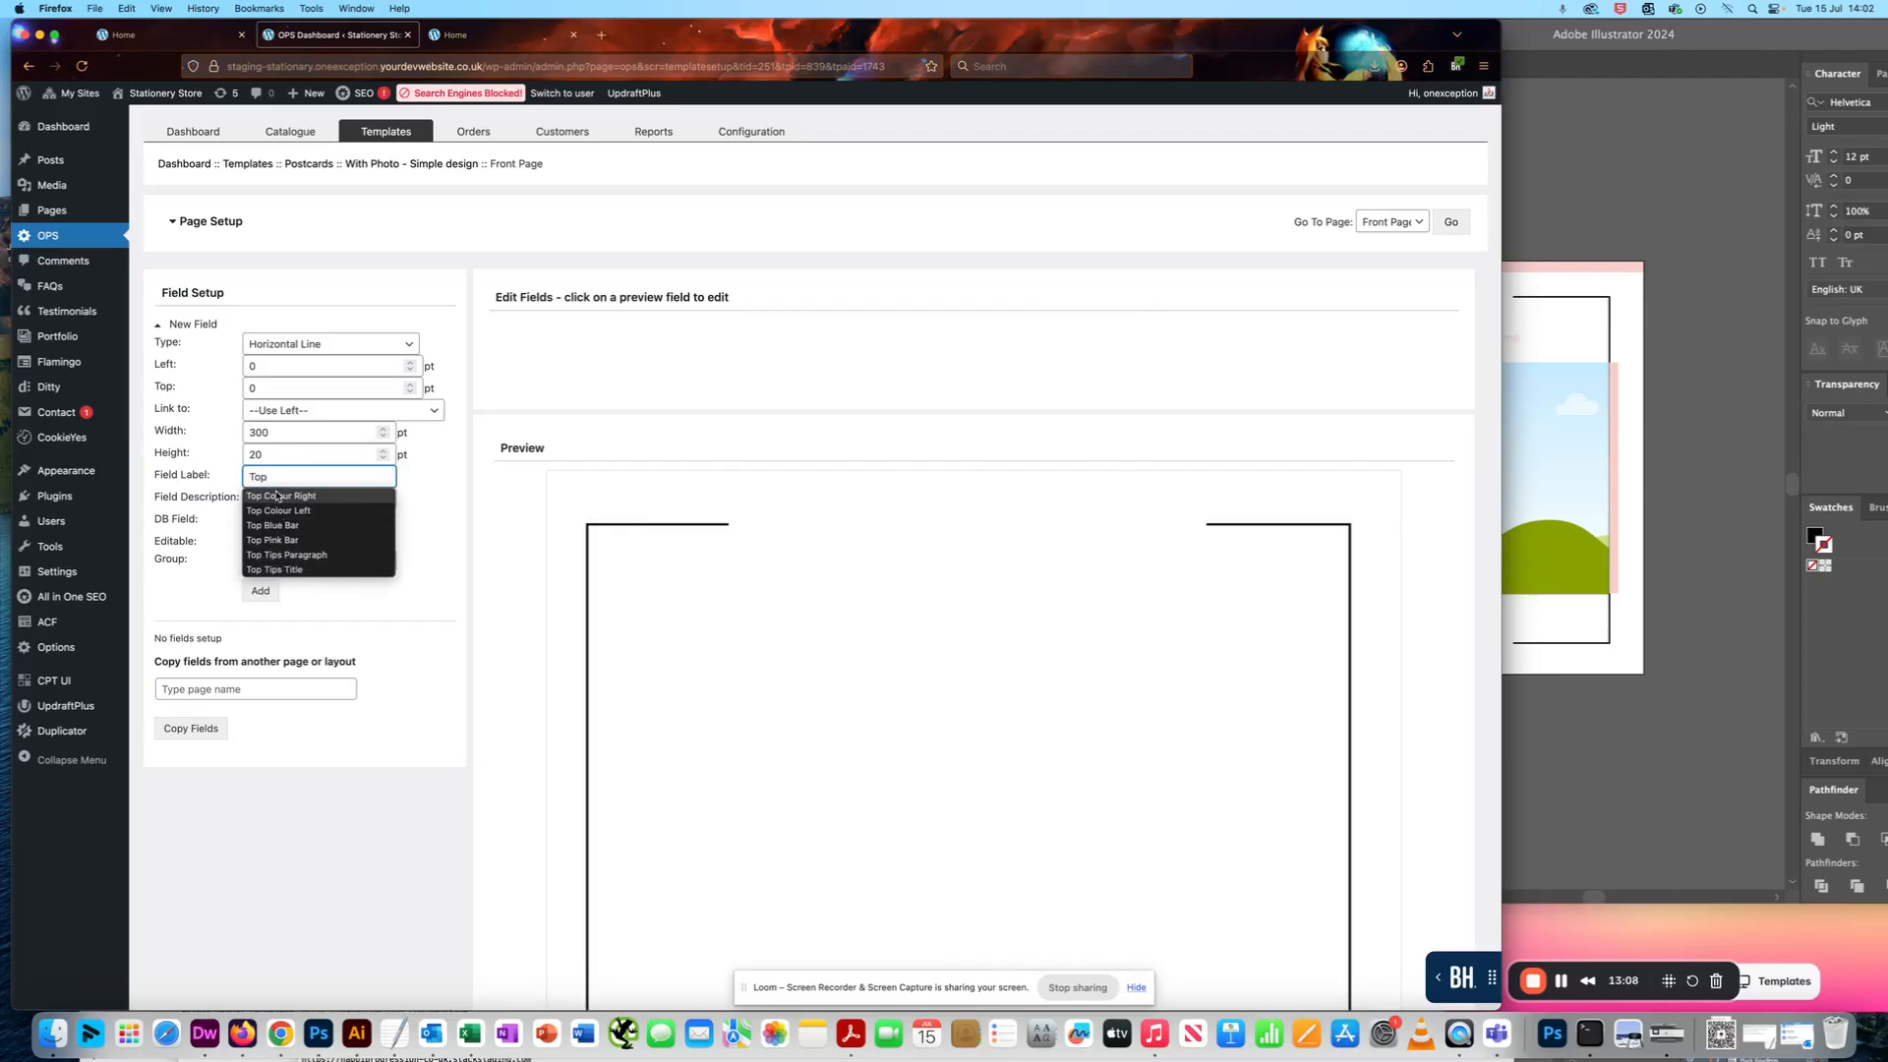
click(282, 526)
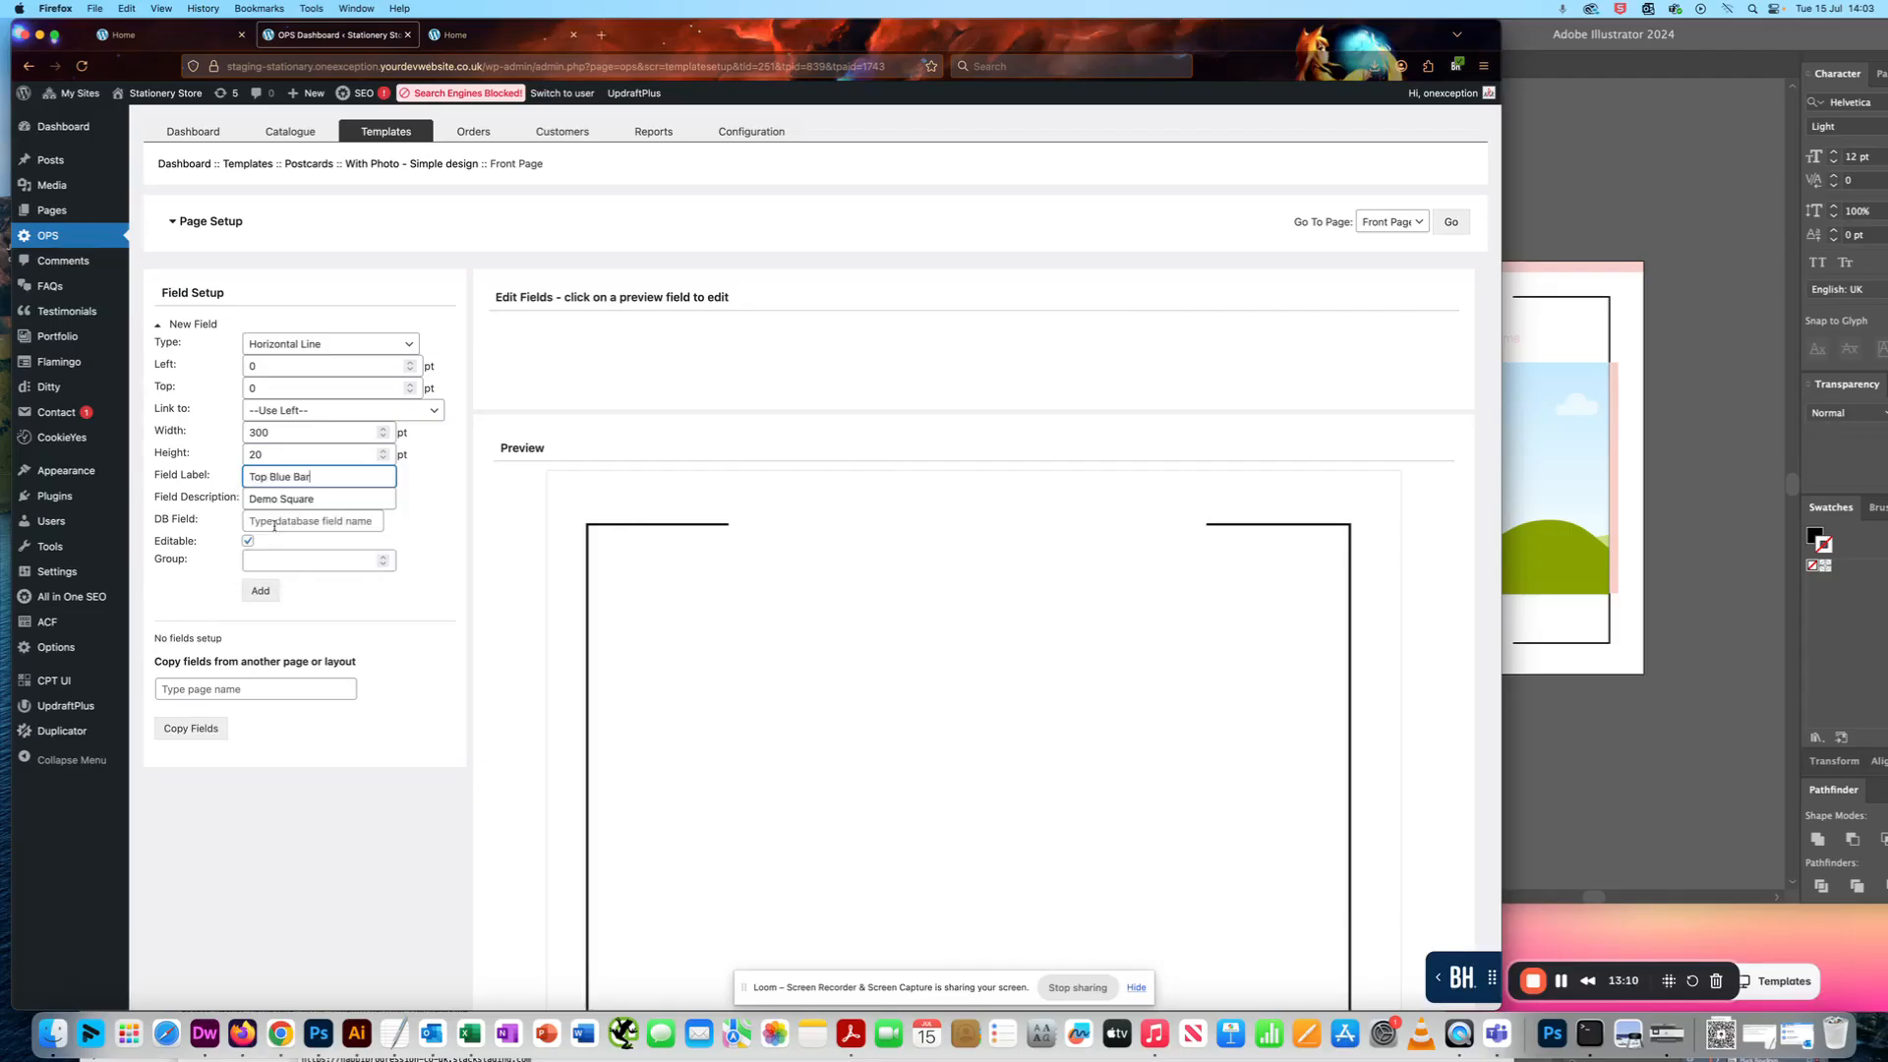
- Replace the field description with the text of the field label and add the field to the Front Page
click(339, 489)
triple_click(331, 476)
key(super+c)
triple_click(324, 499)
key(super+v)
click(441, 532)
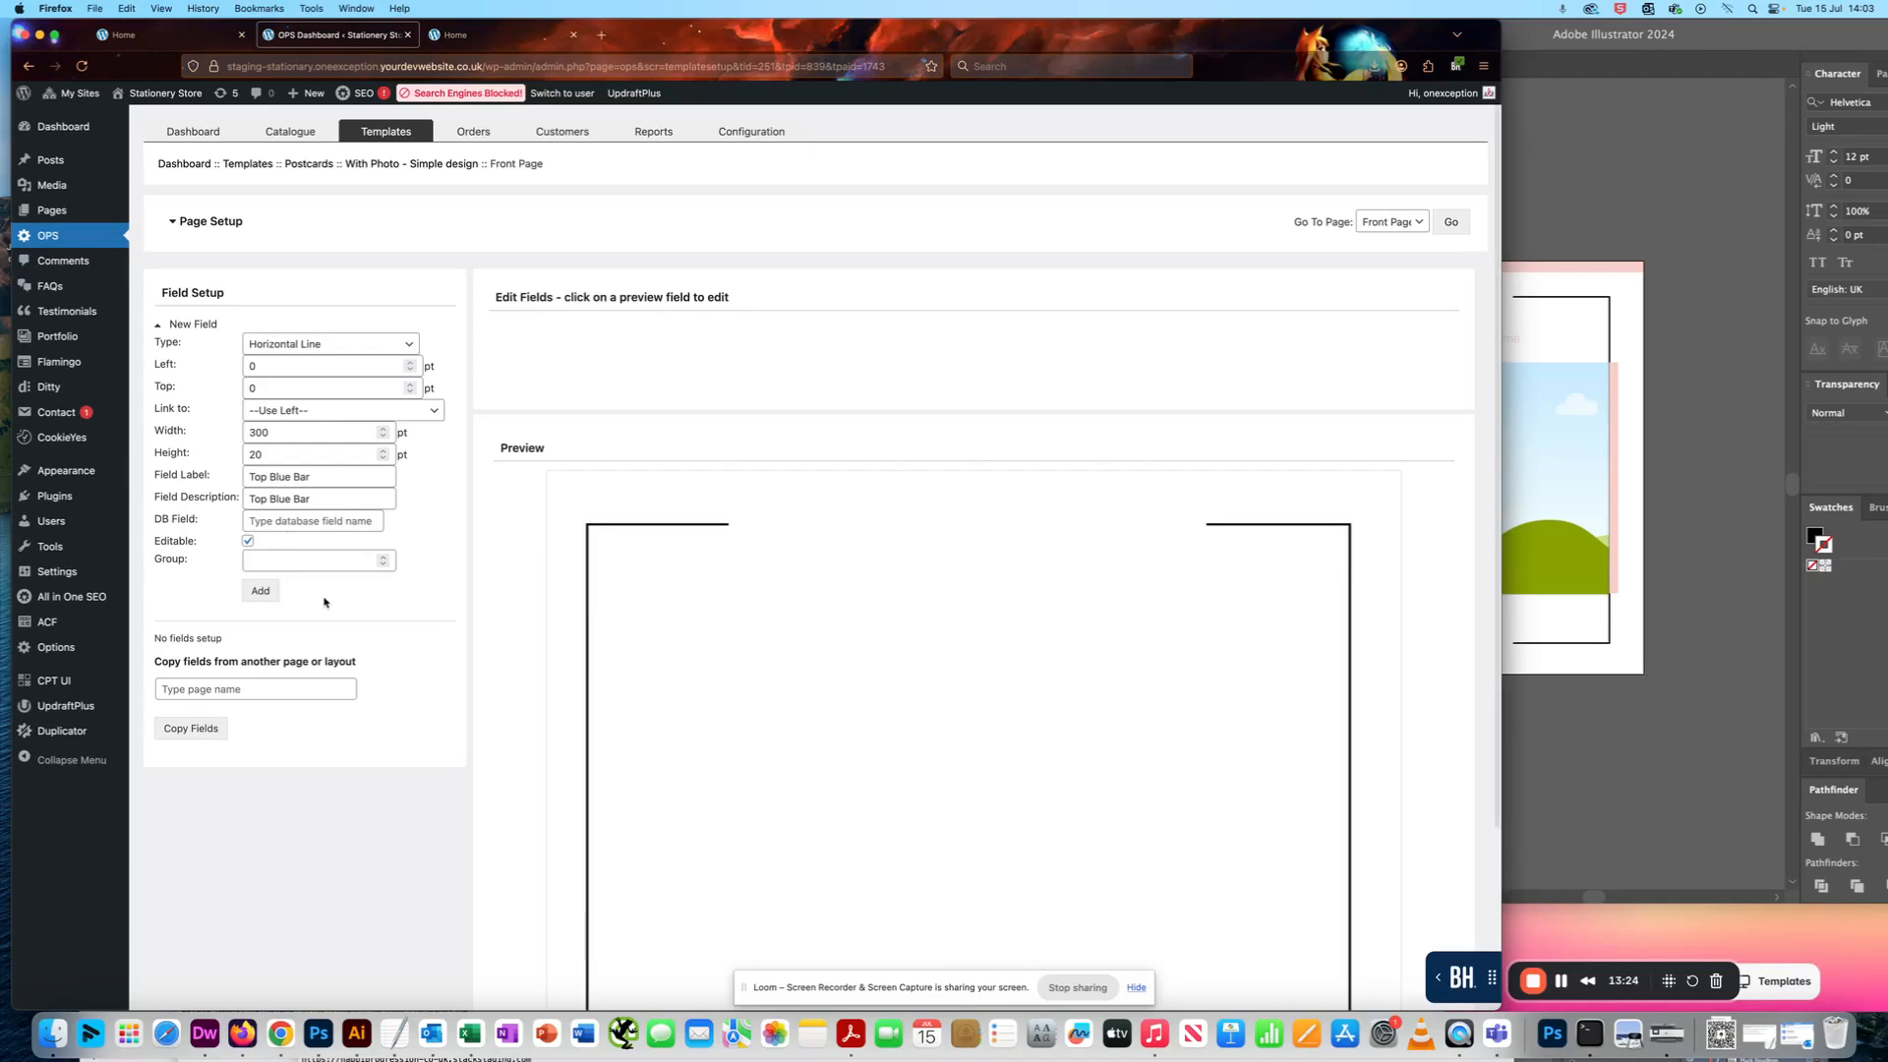
click(261, 590)
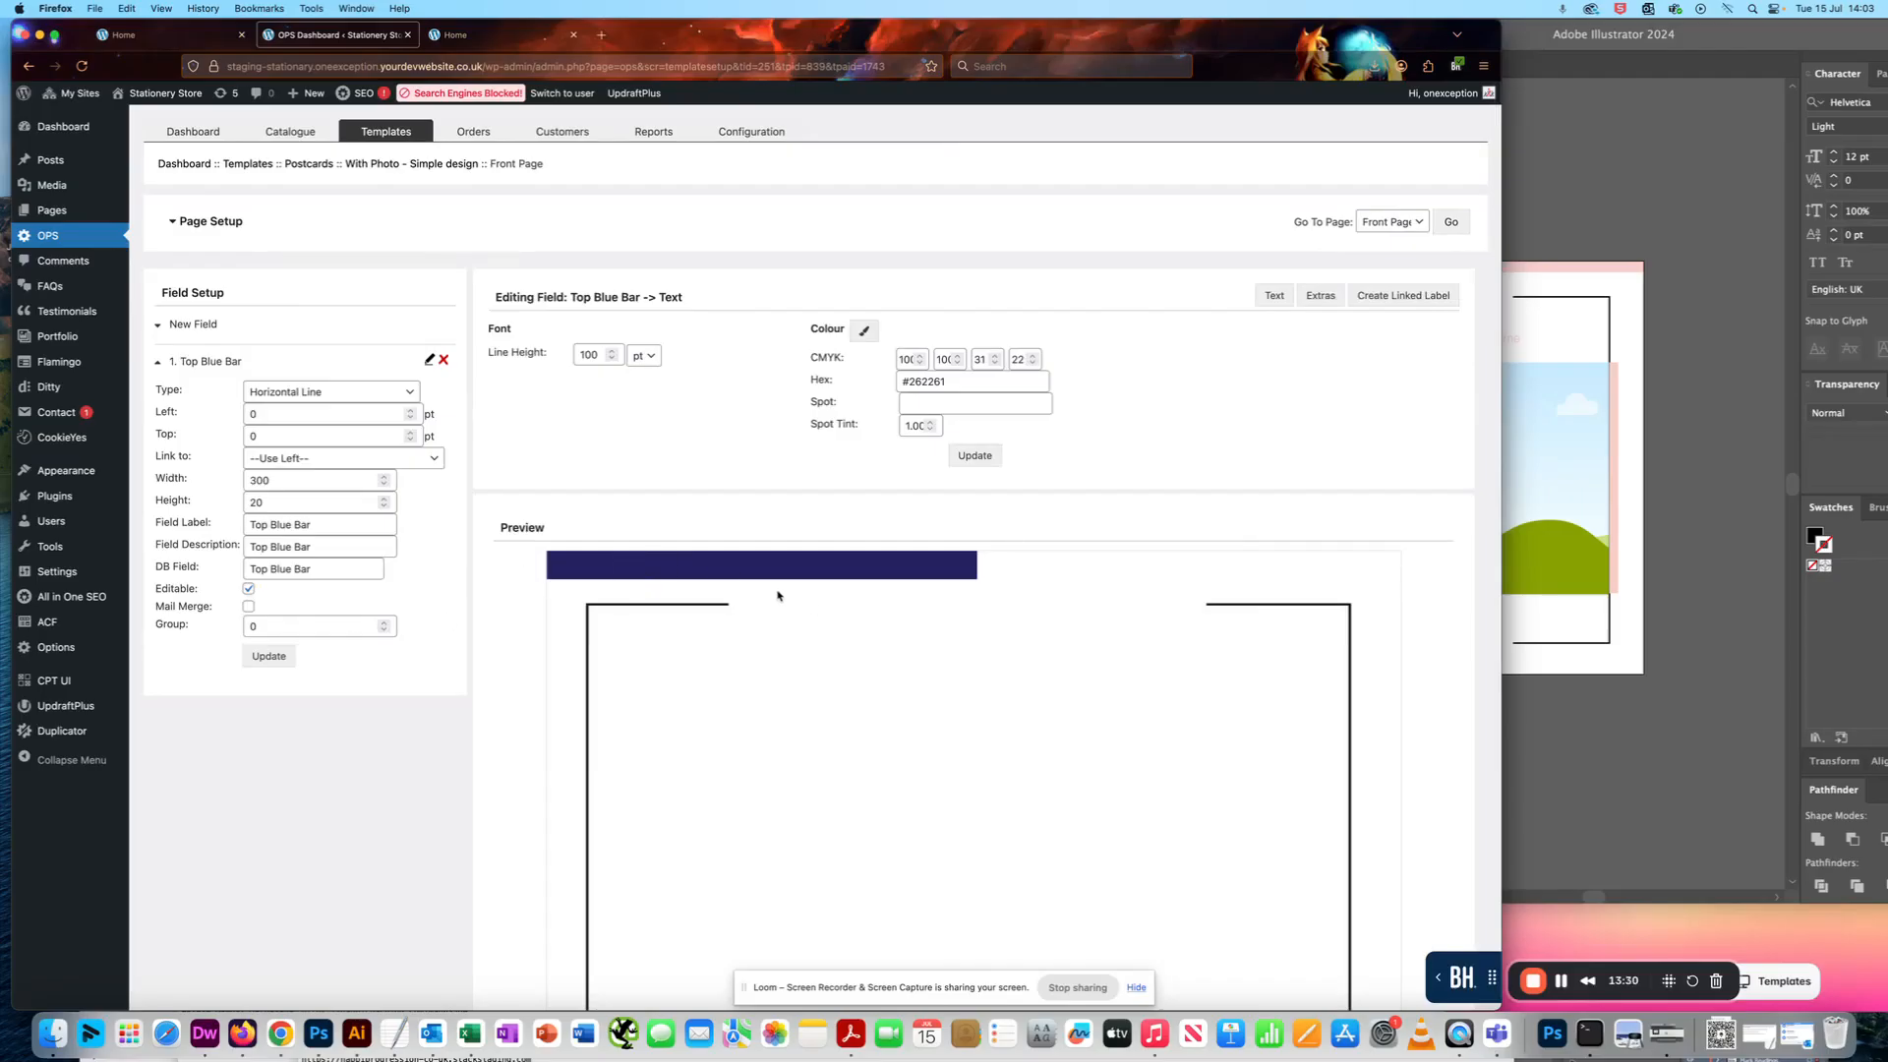
- Rearrange the Firefox and Illustrator windows so the template page and the Coming Soon postcard can be compared
drag(1403, 34, 1243, 14)
click(1460, 146)
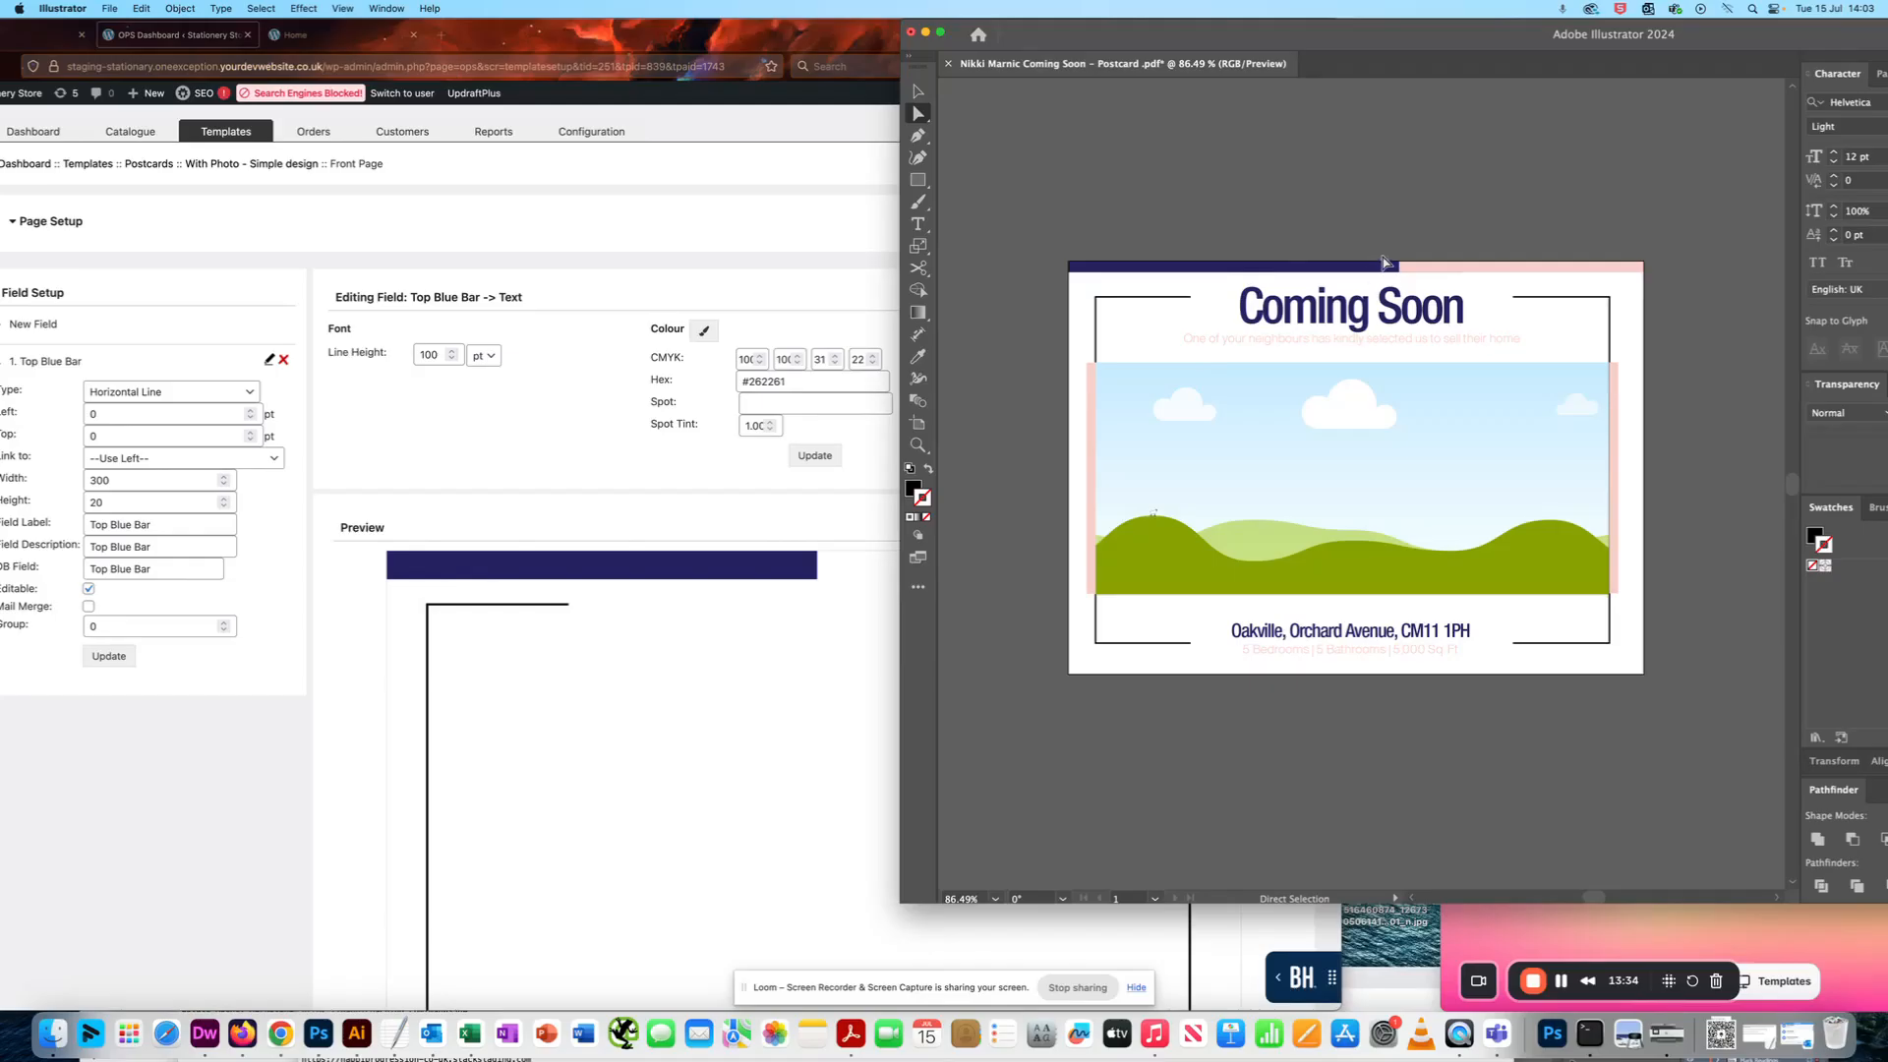
drag(1202, 37, 1446, 59)
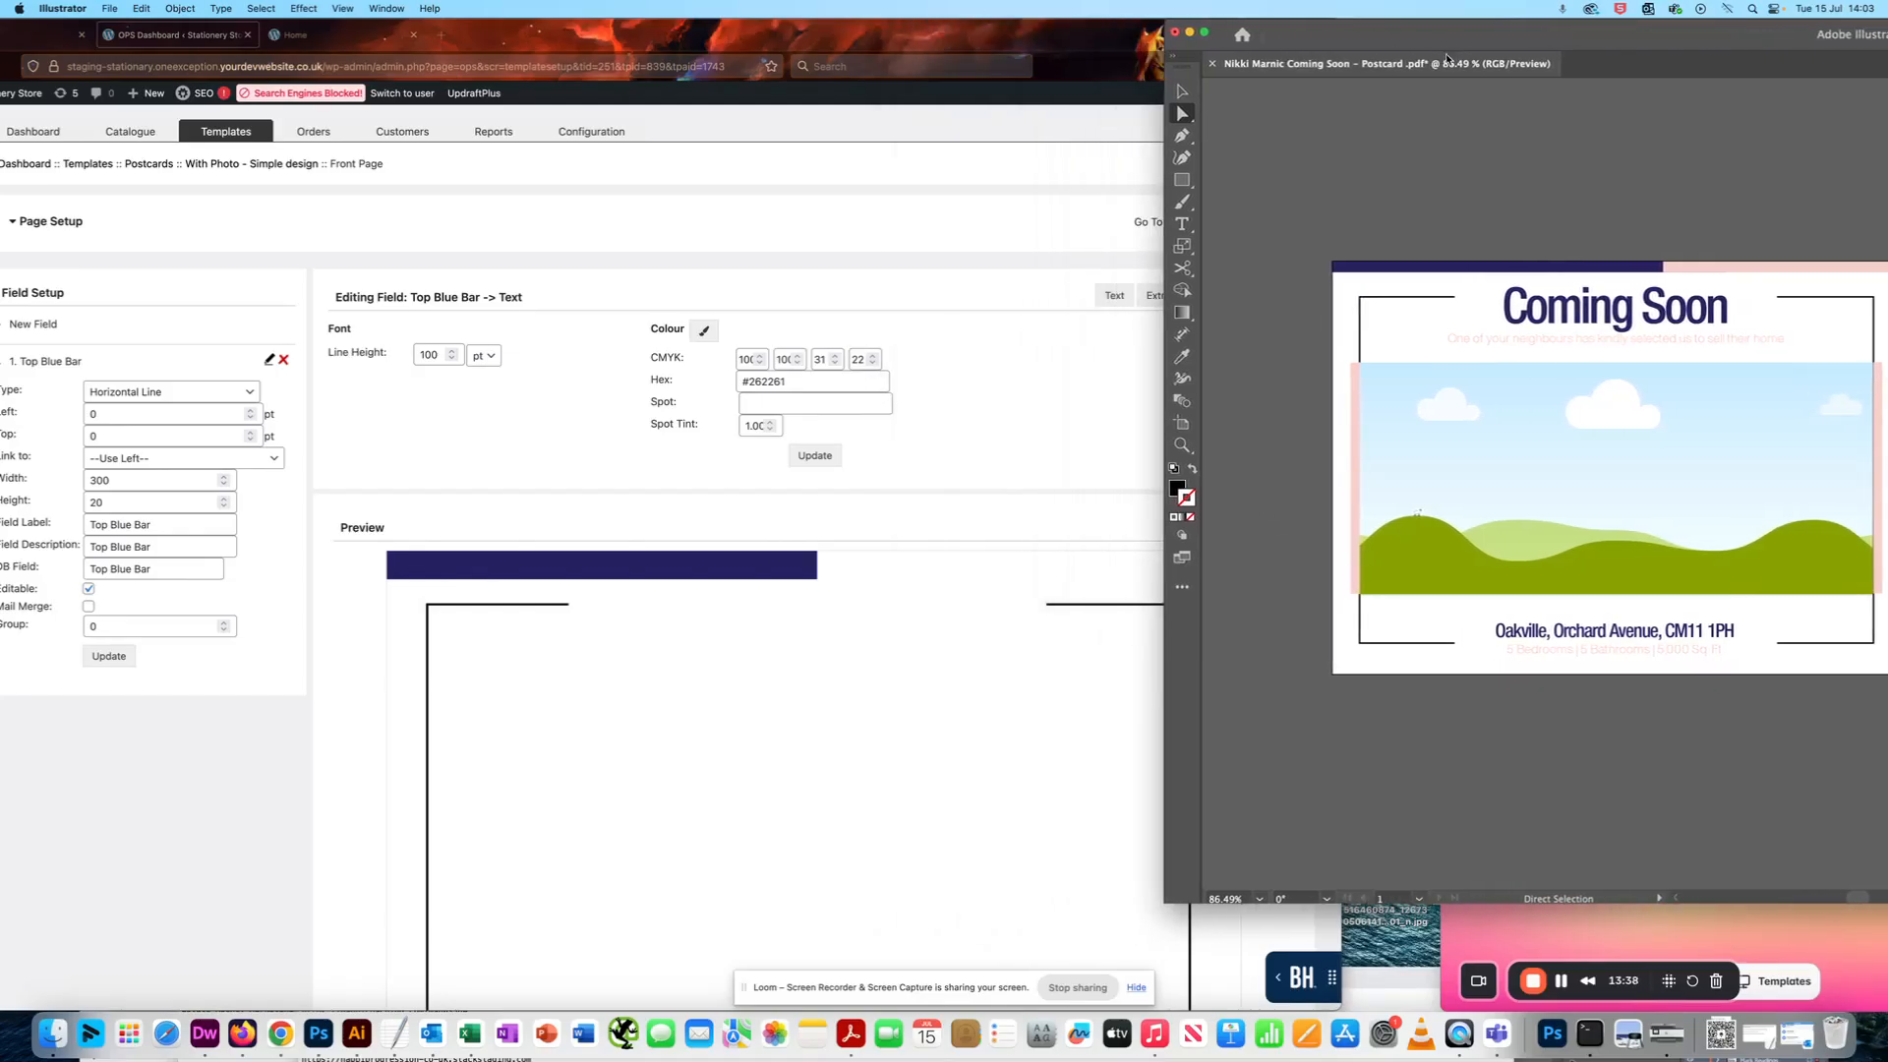
click(1019, 354)
drag(991, 43, 1101, 29)
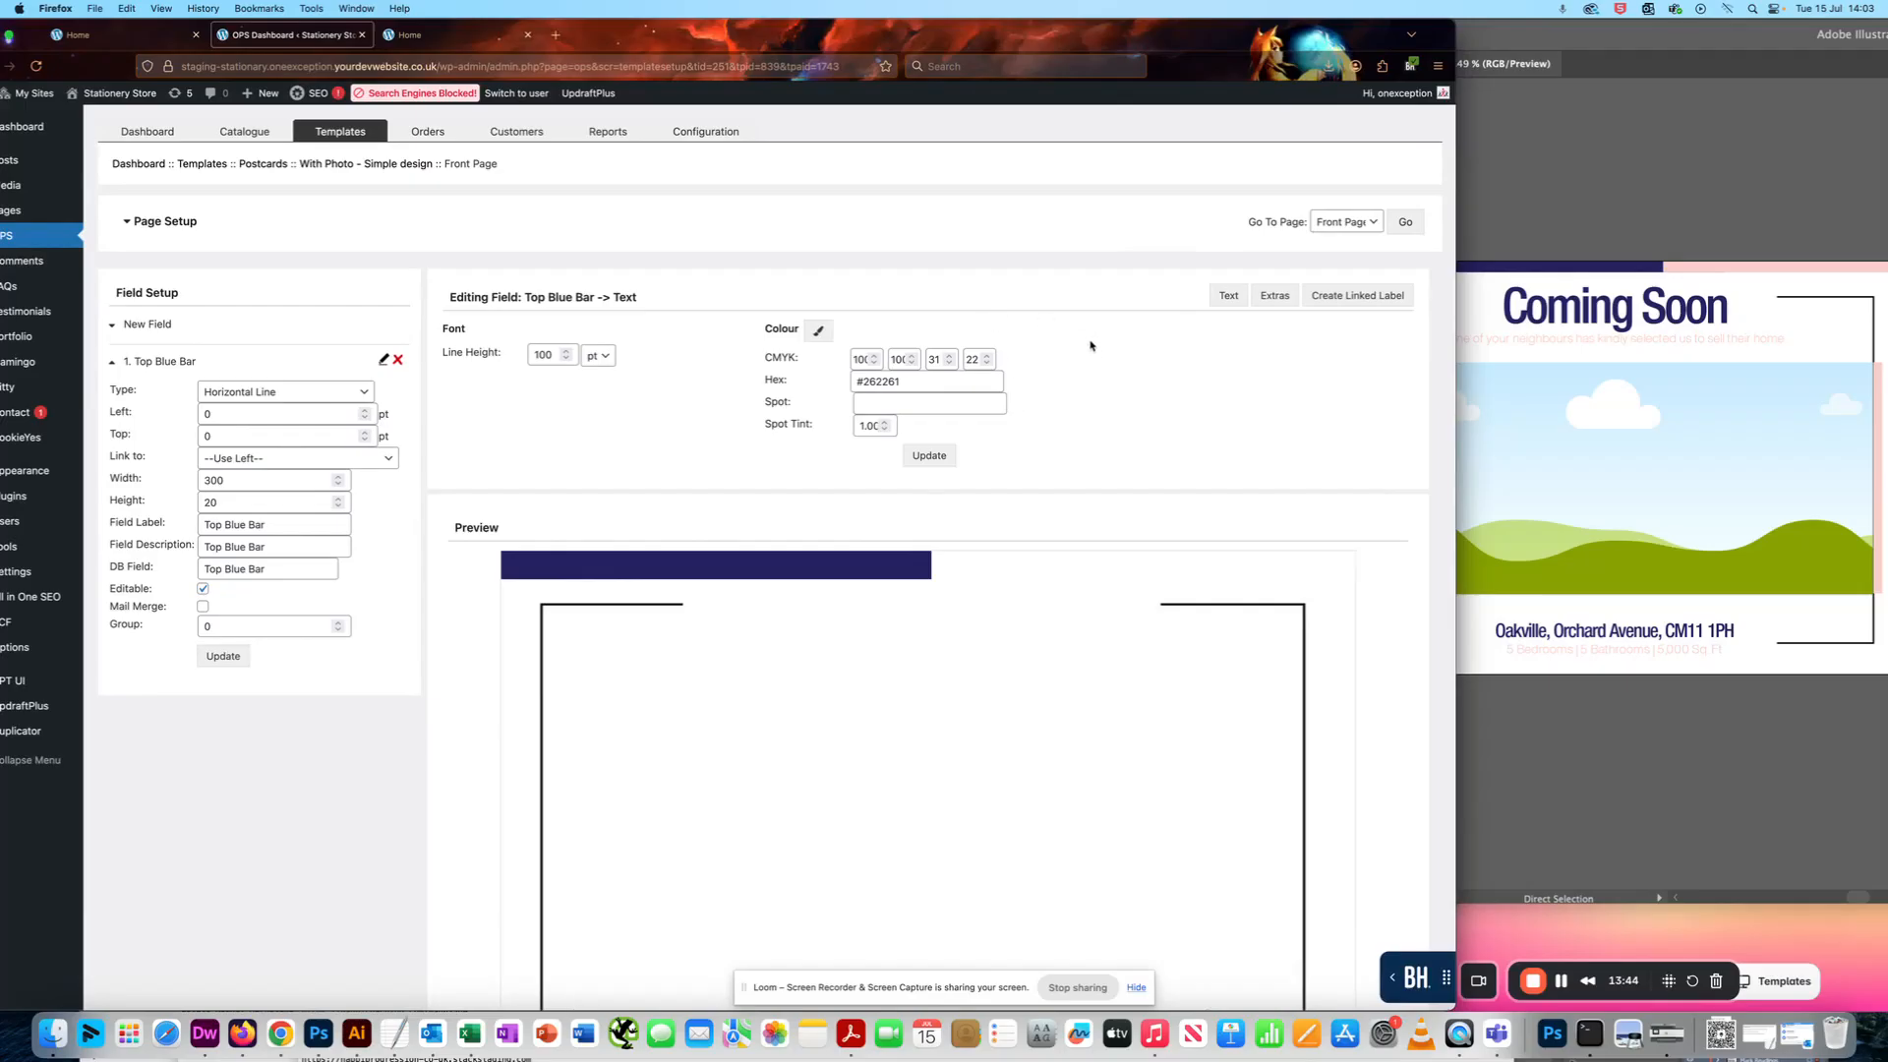
- Check the blue bar in the page preview and generate a PDF preview of the Front Page
scroll(1090, 344, down, 5)
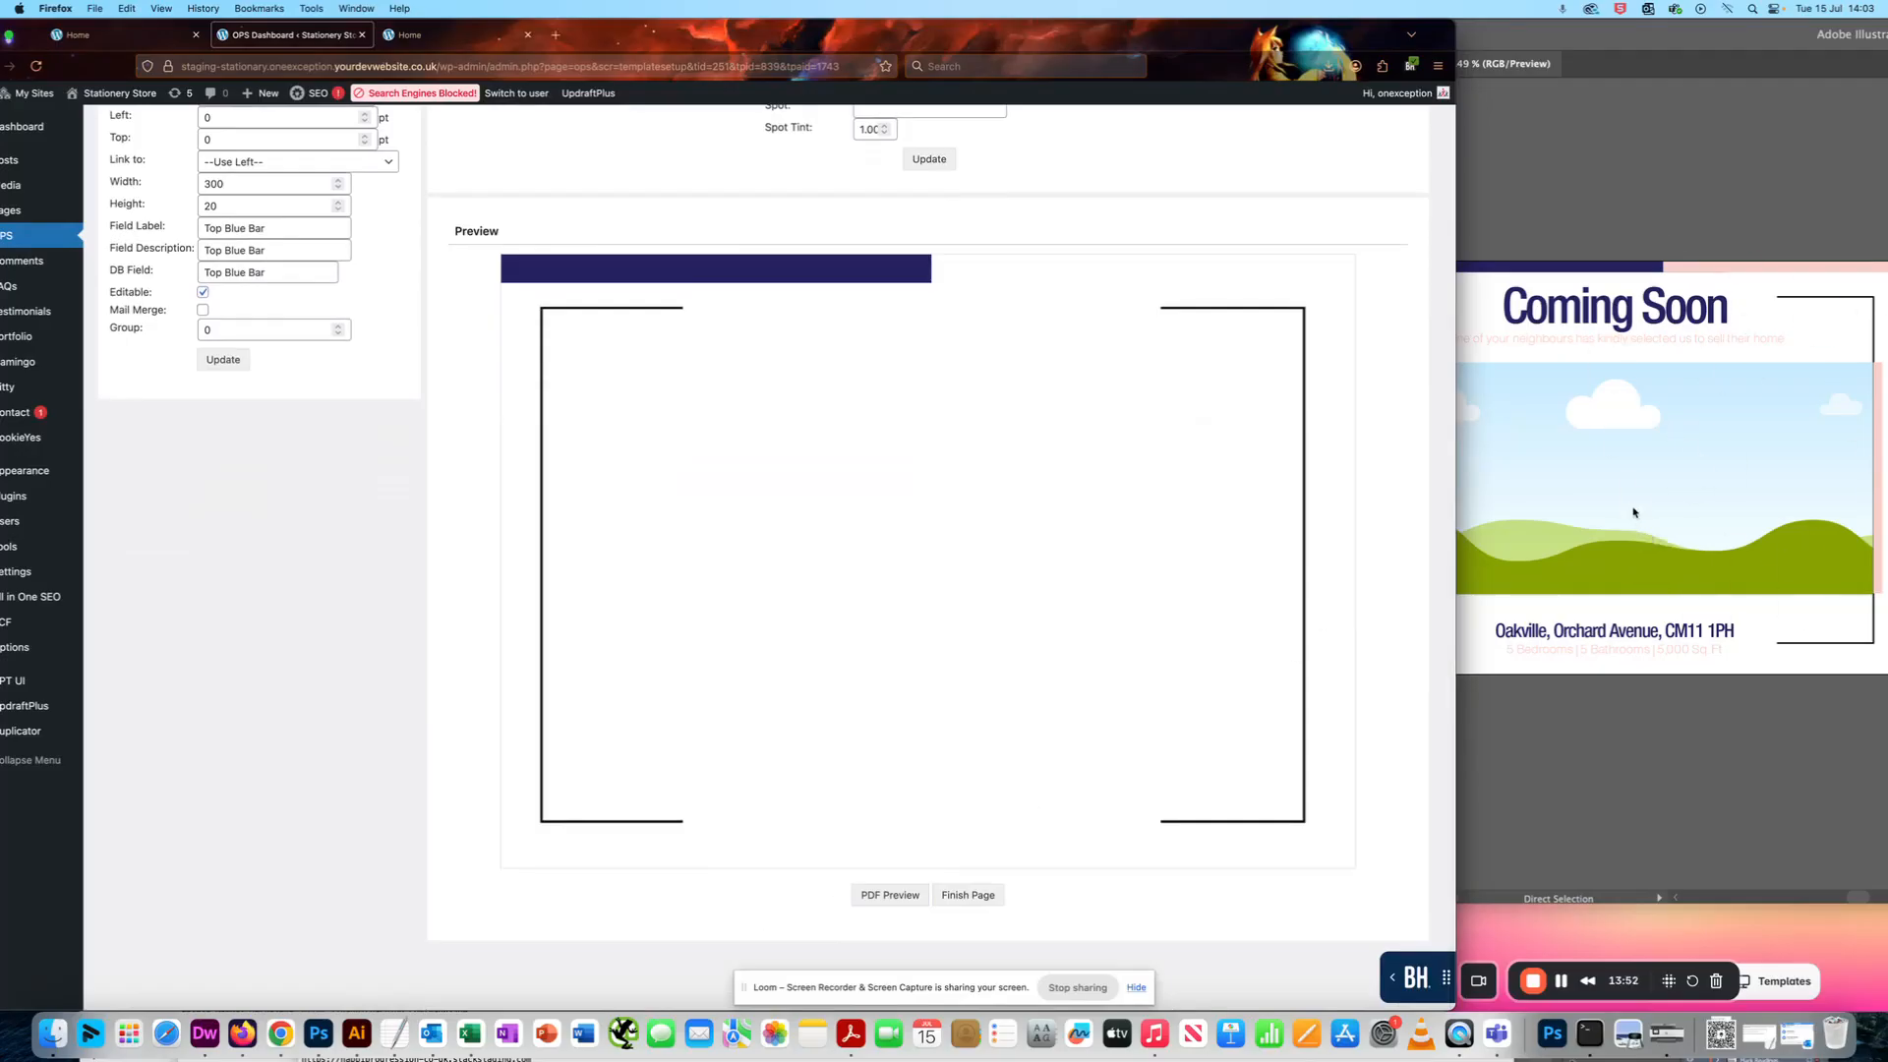
scroll(772, 893, up, 1)
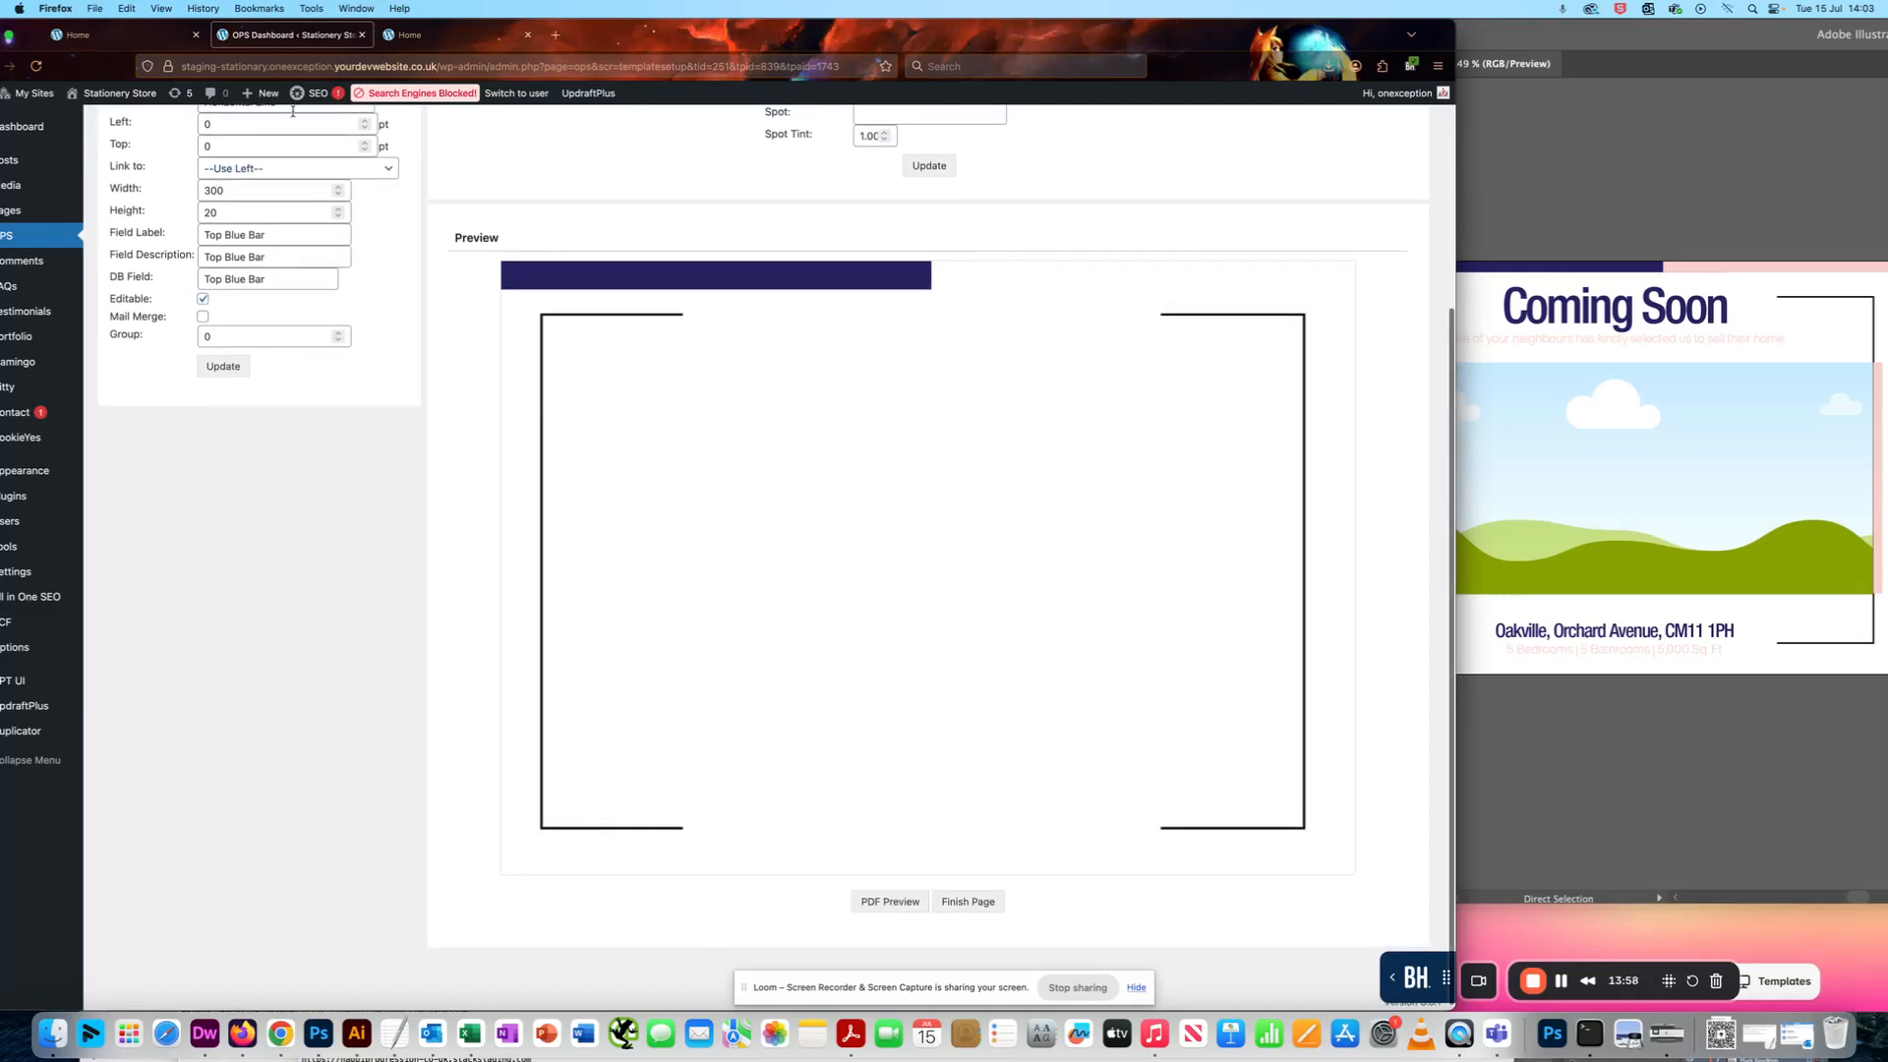
scroll(427, 579, up, 1)
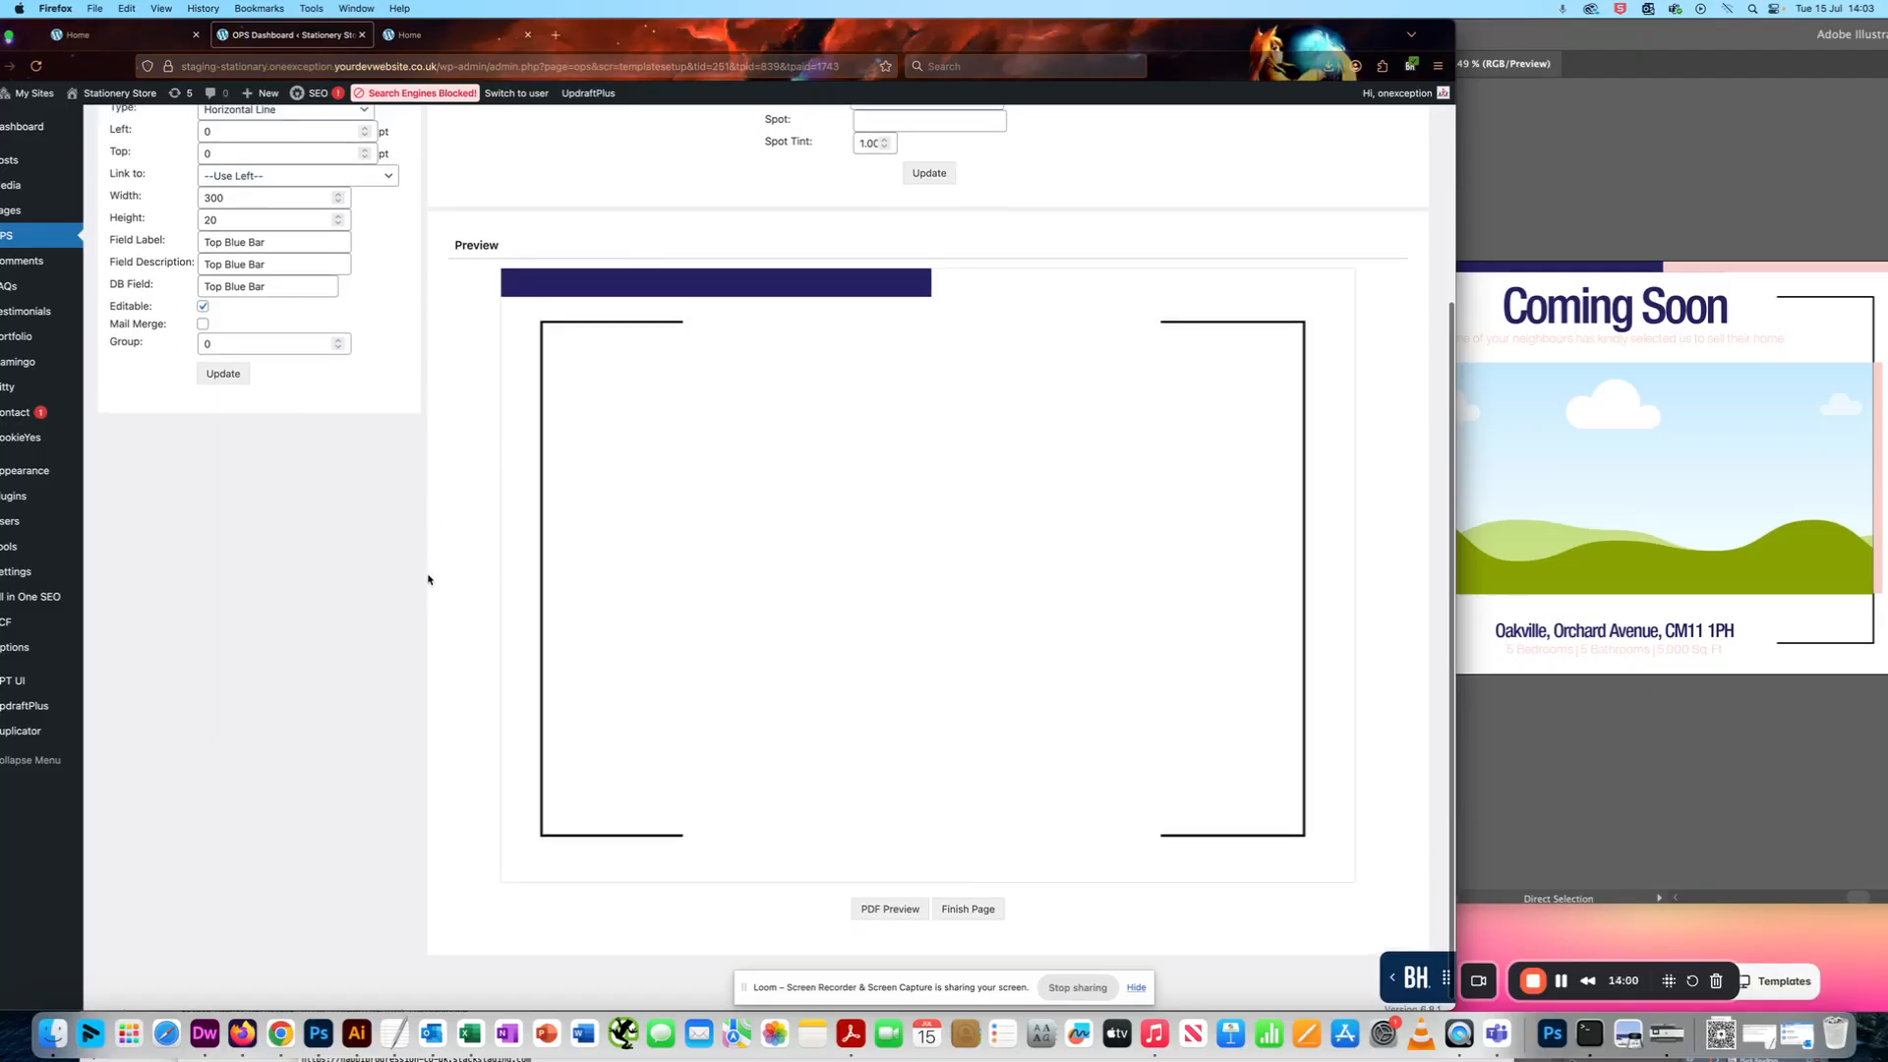
click(890, 911)
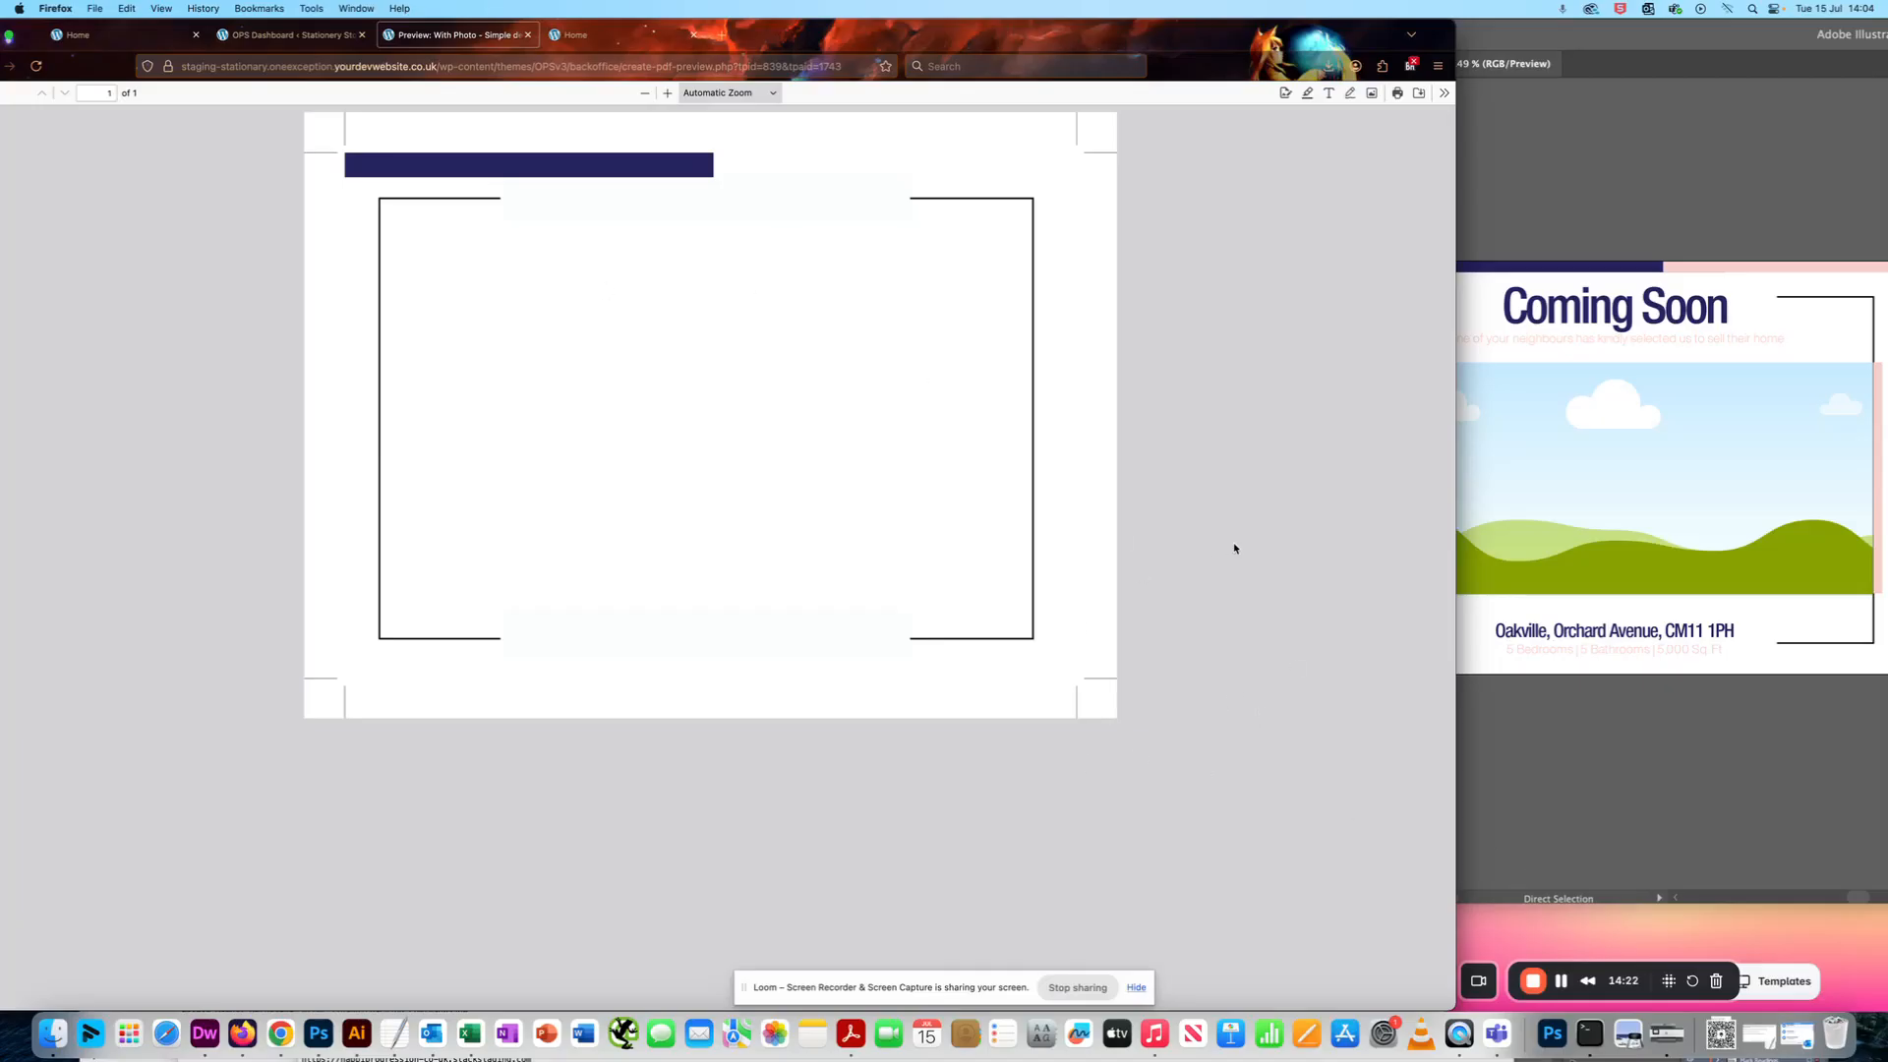
- Compare the blue bar's position against the crop marks in the PDF preview with the template page's preview
click(334, 35)
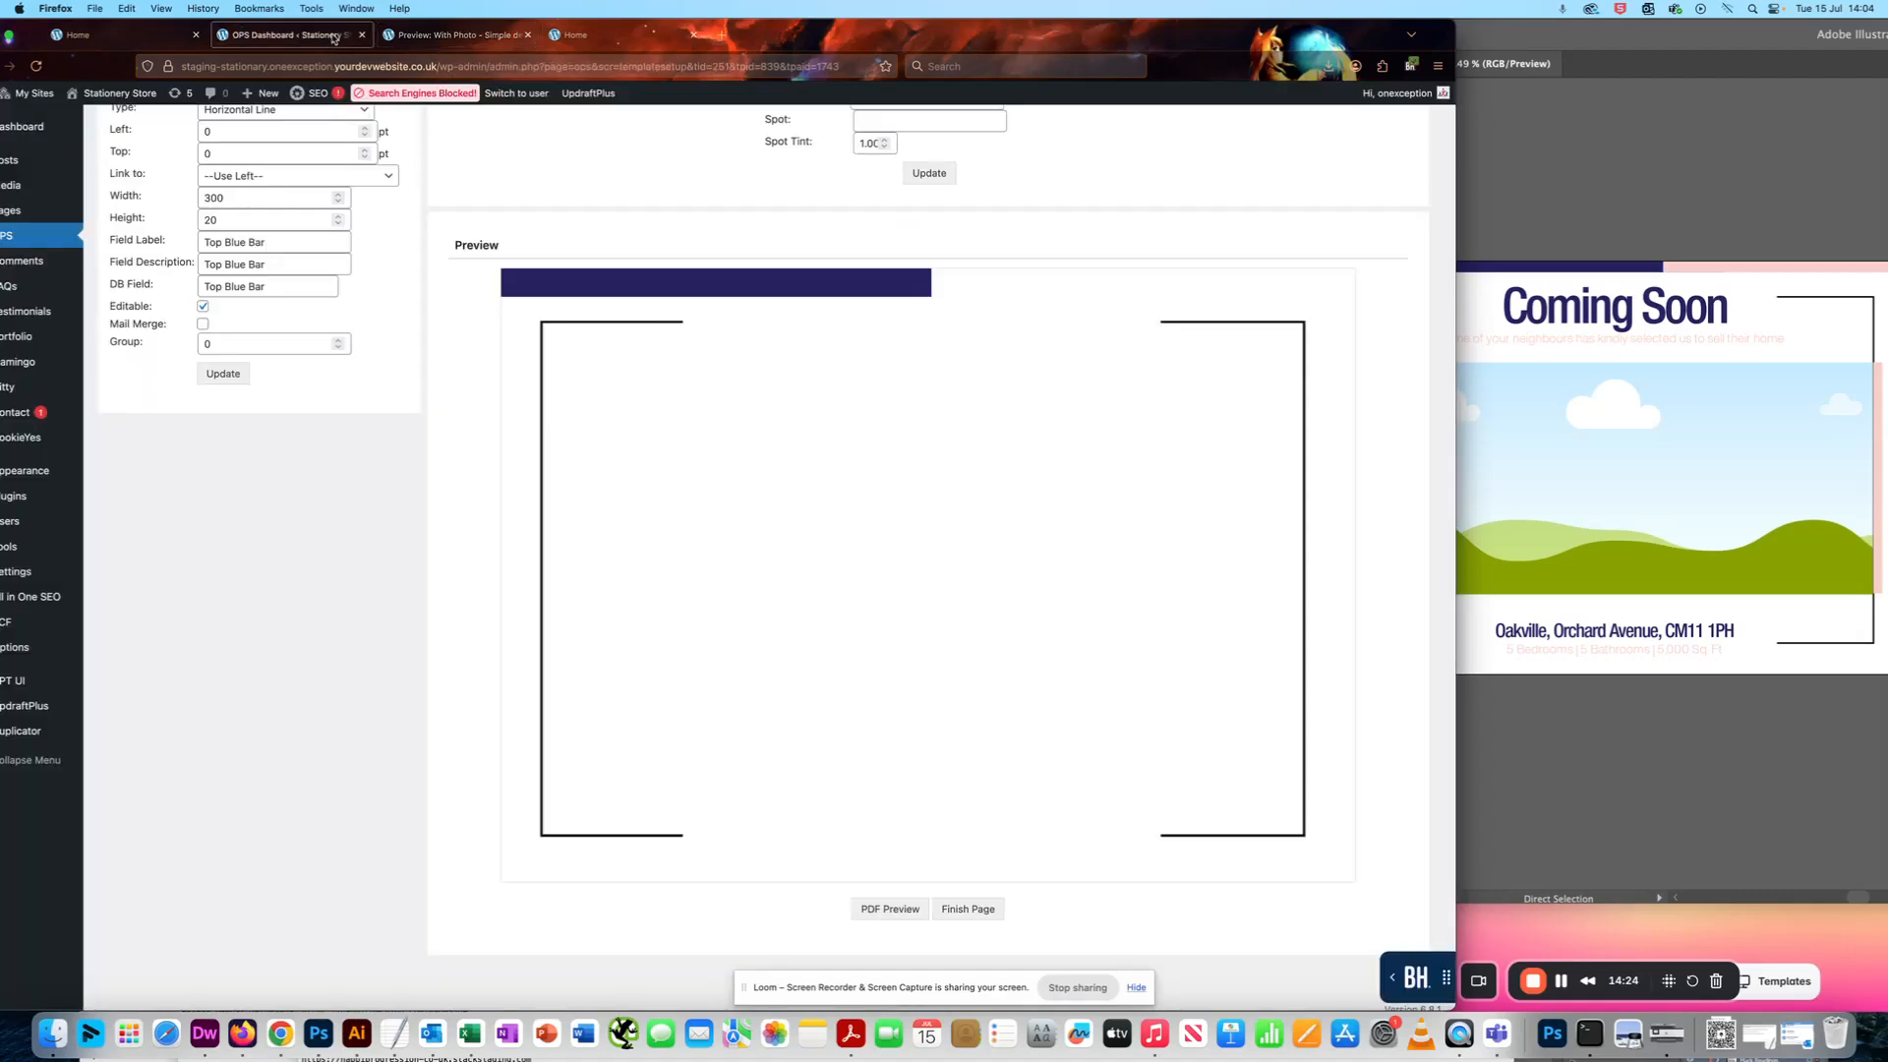
click(433, 35)
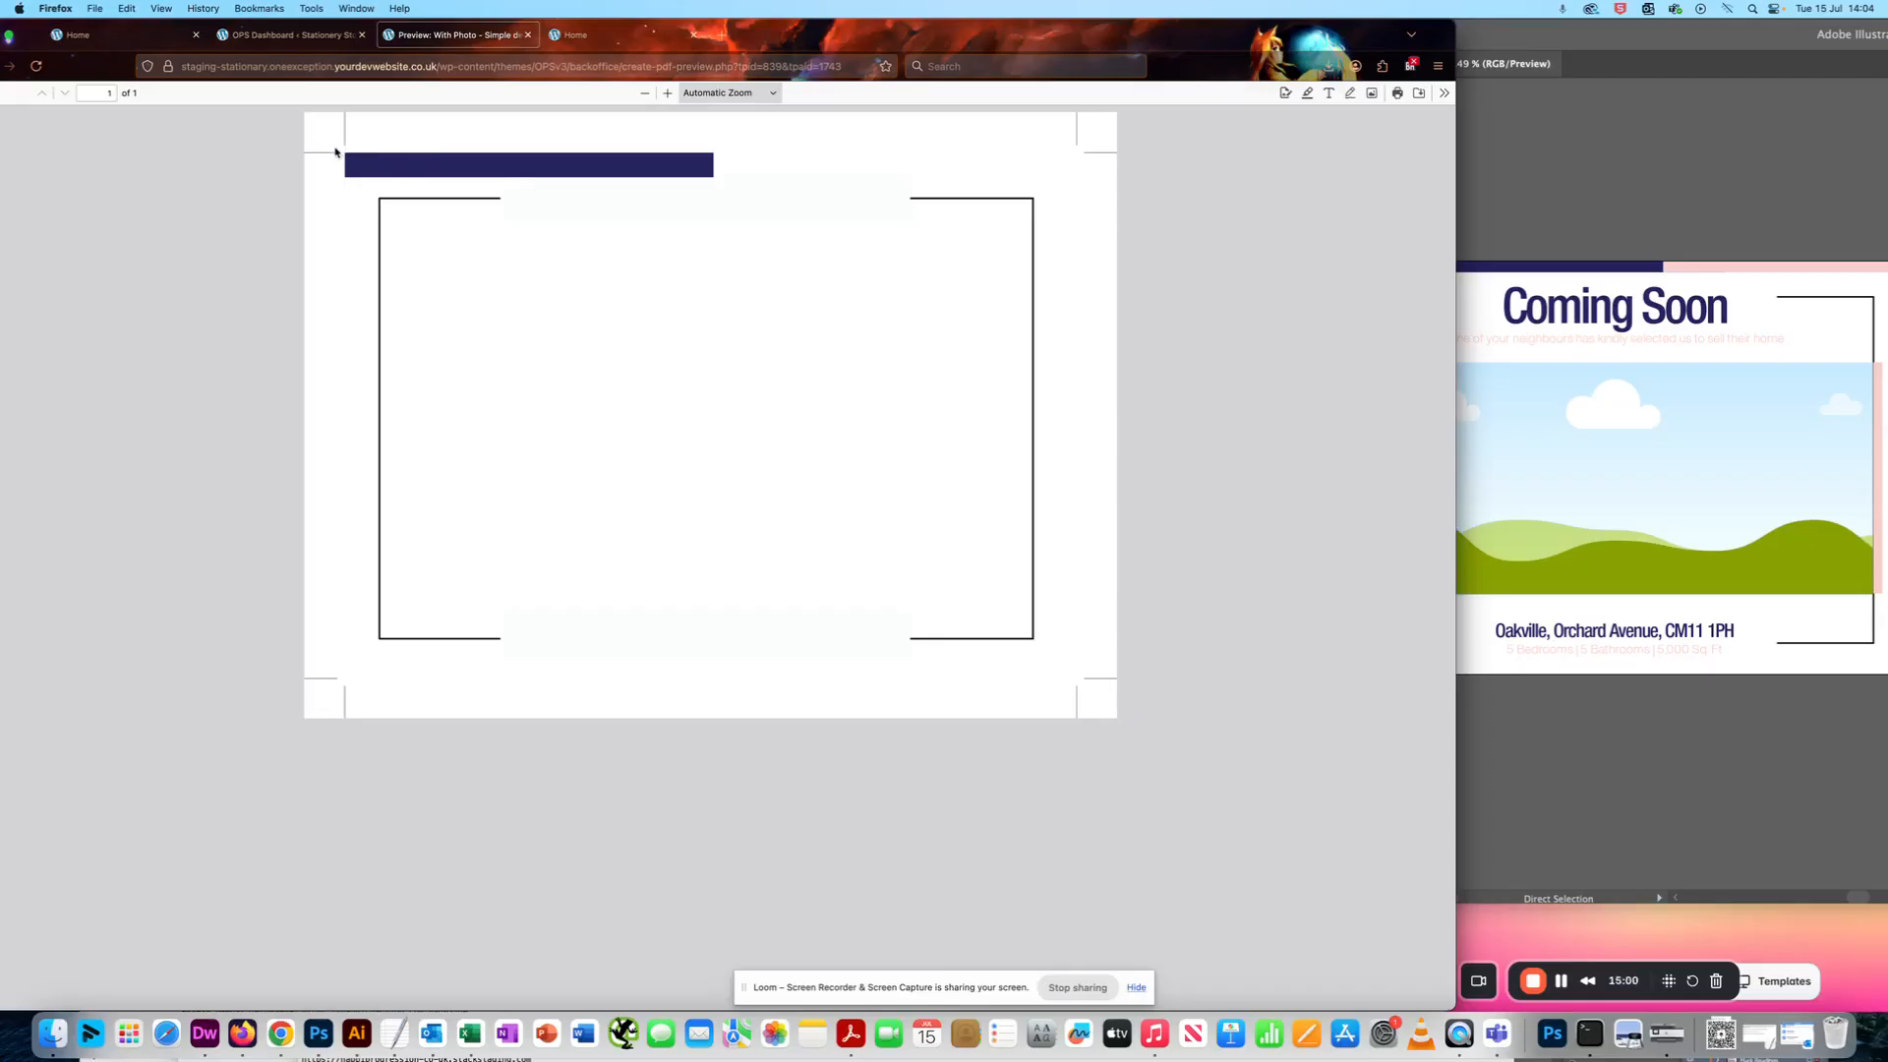
click(285, 35)
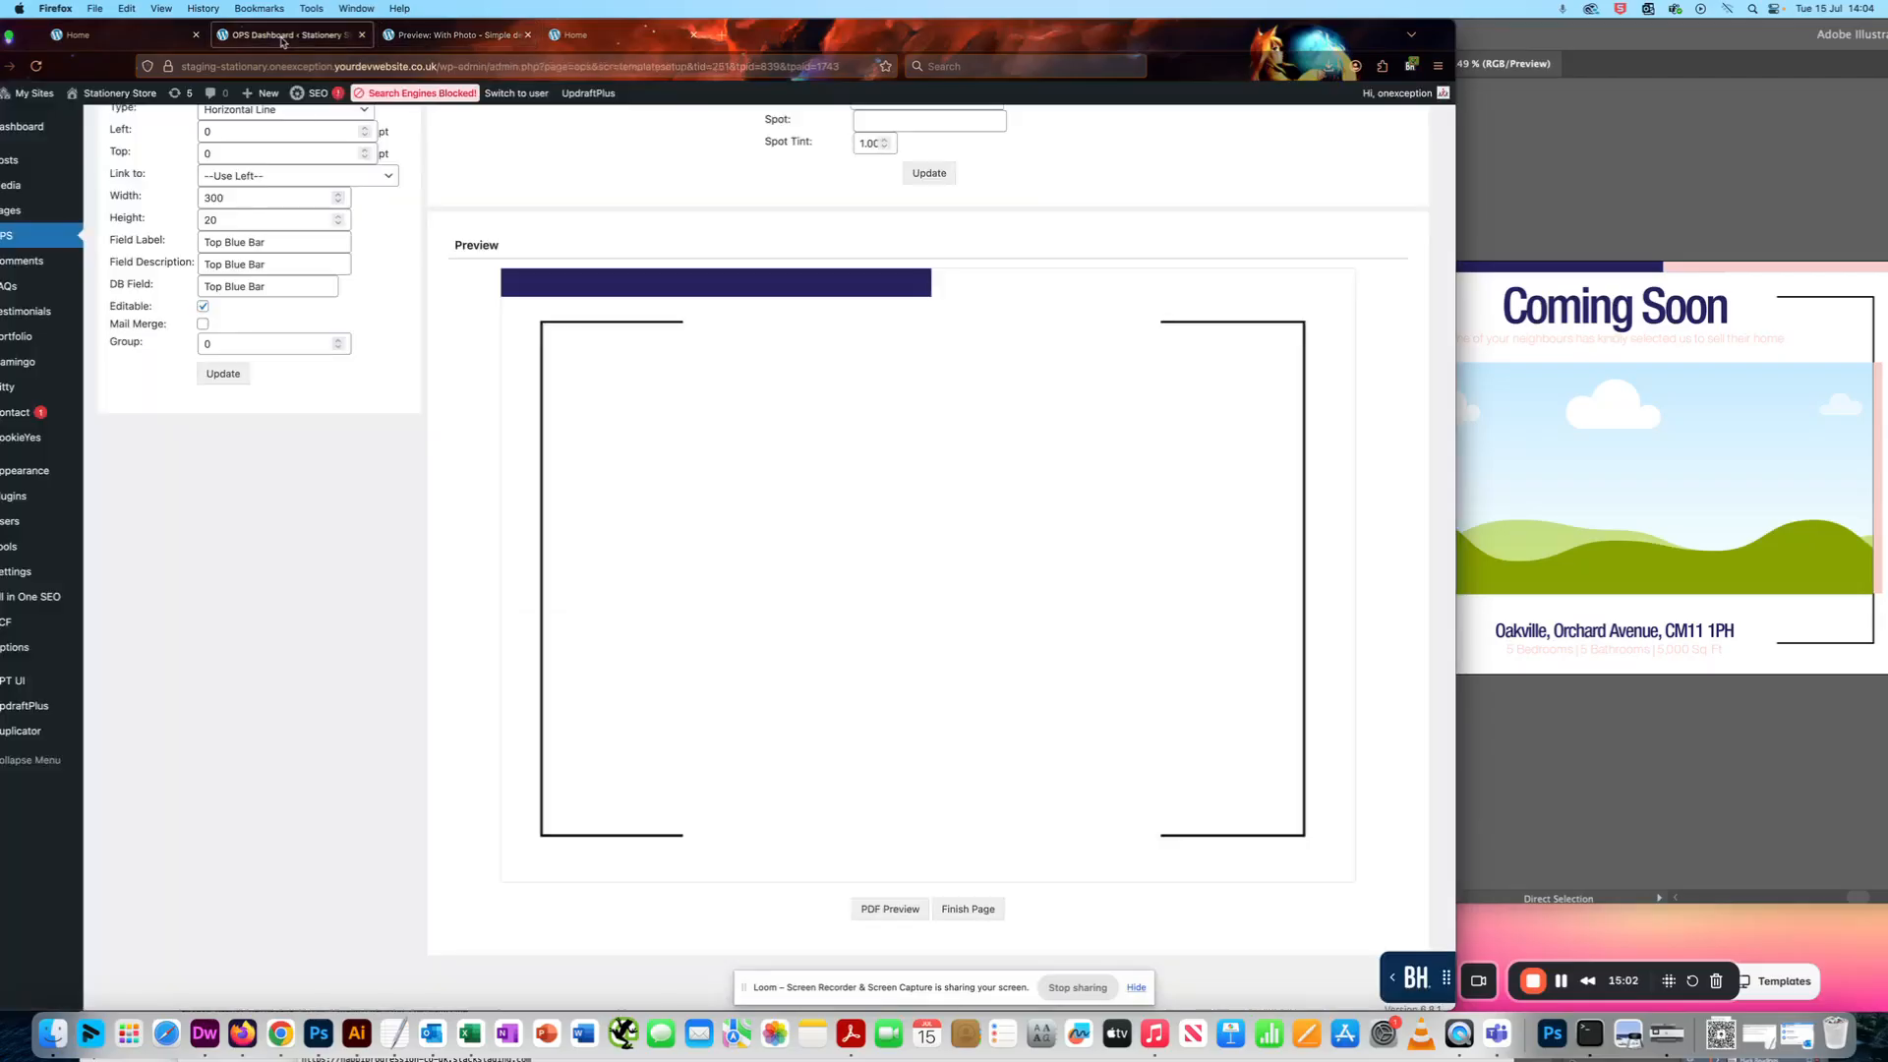
scroll(440, 344, up, 1)
scroll(501, 349, up, 1)
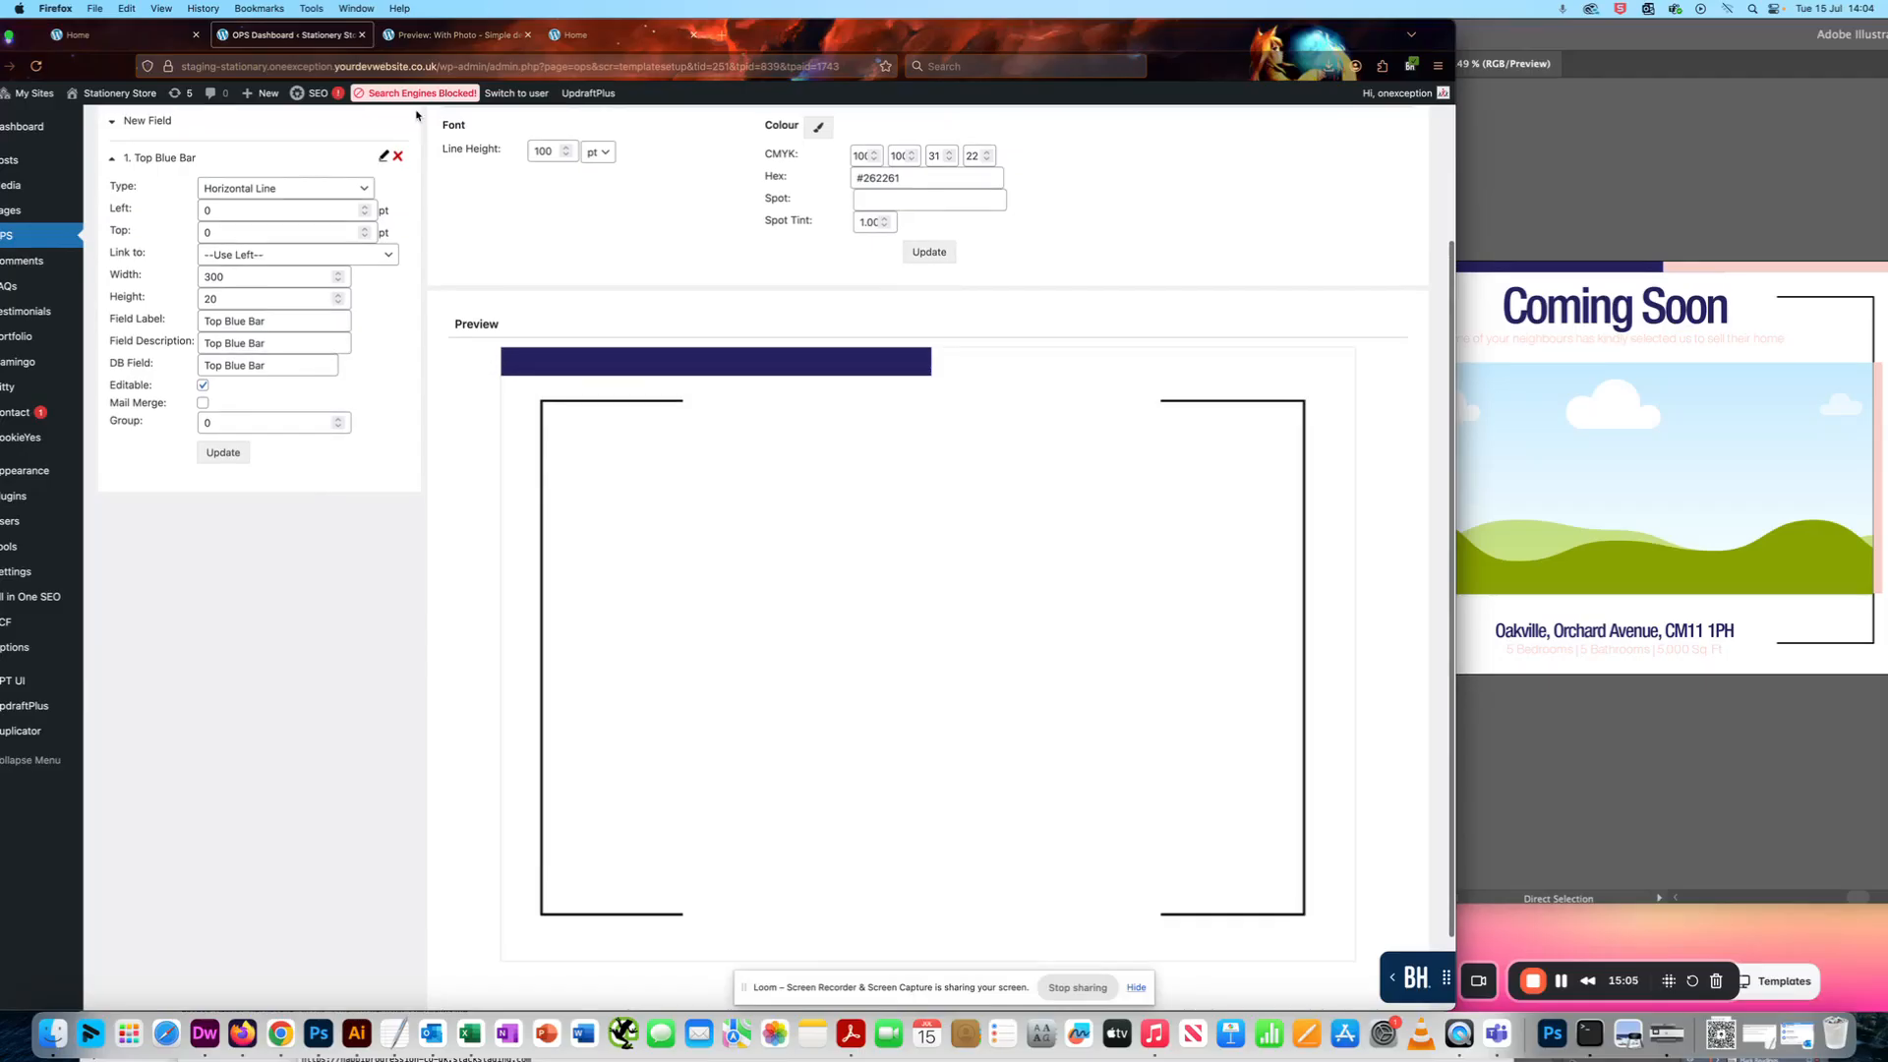
click(440, 38)
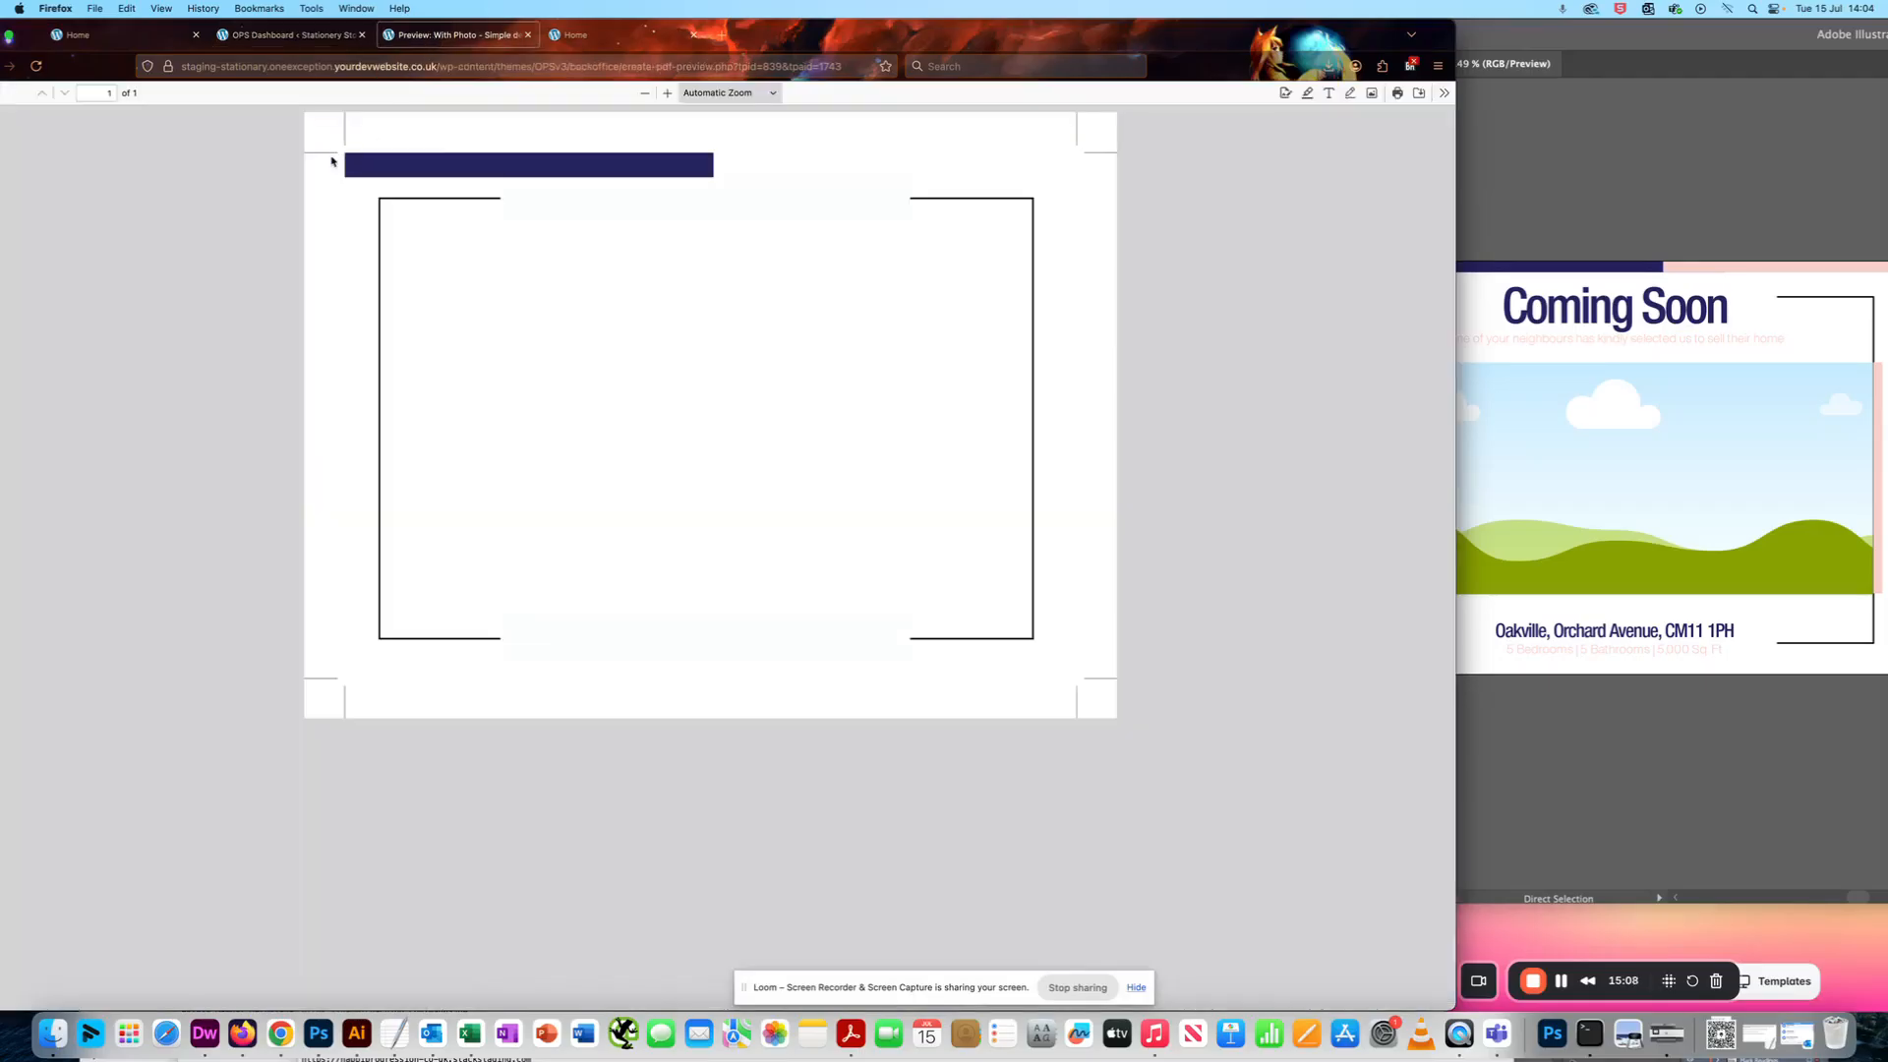
- Set the Top Blue Bar's left and top positions to -8 pt on the template page and update the field
click(317, 39)
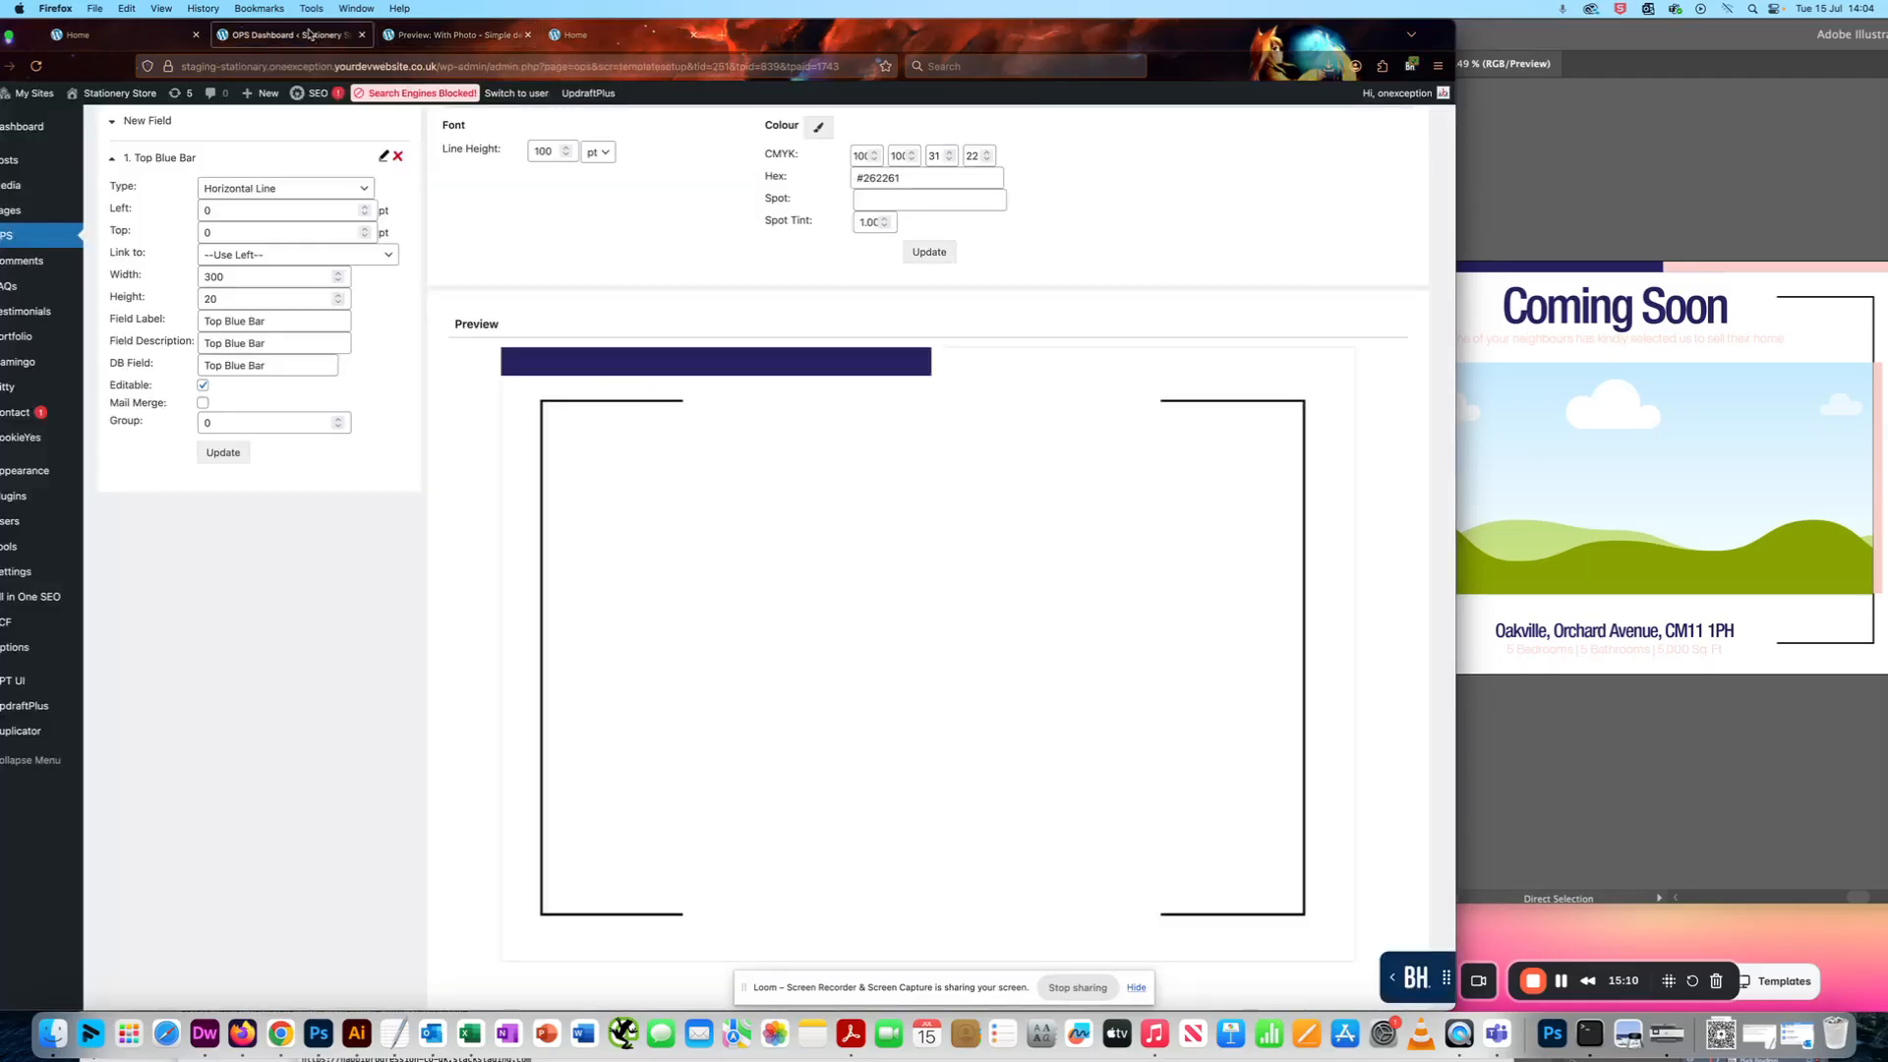
click(201, 210)
text(8)
key(Tab)
text(-8)
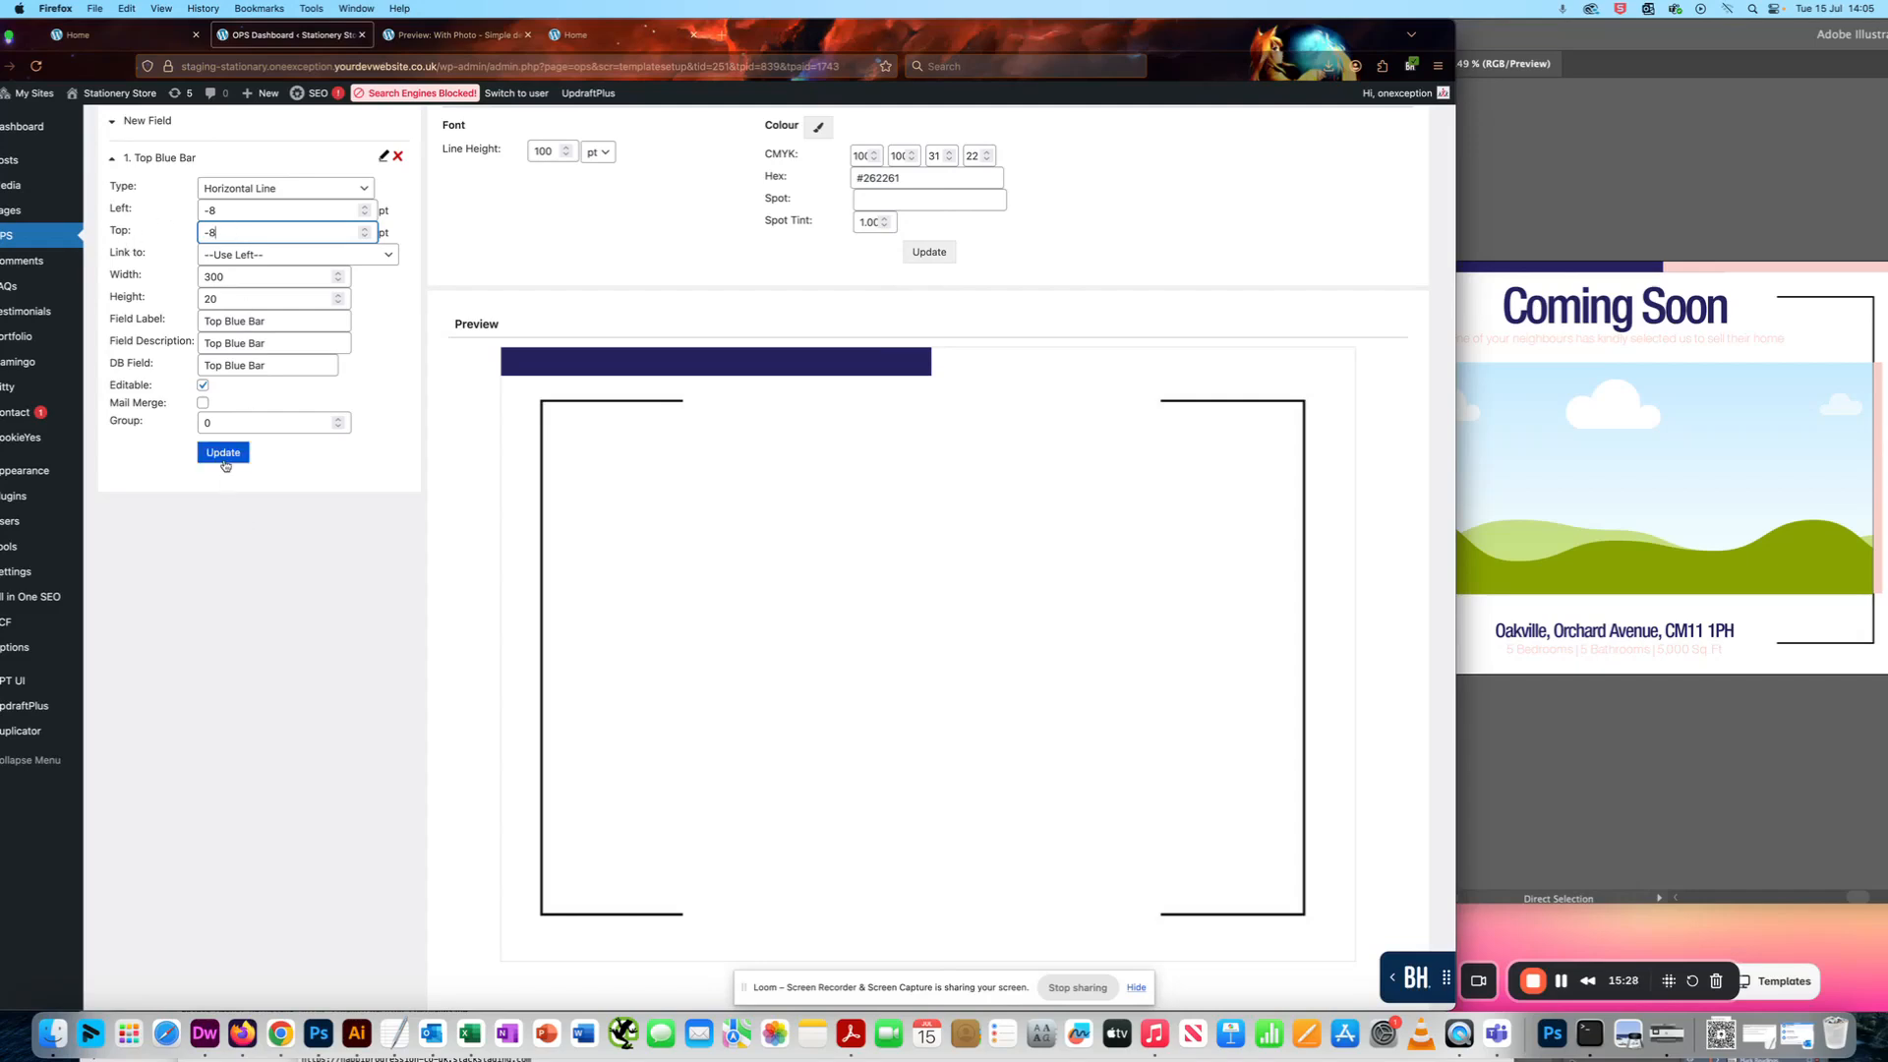
click(229, 461)
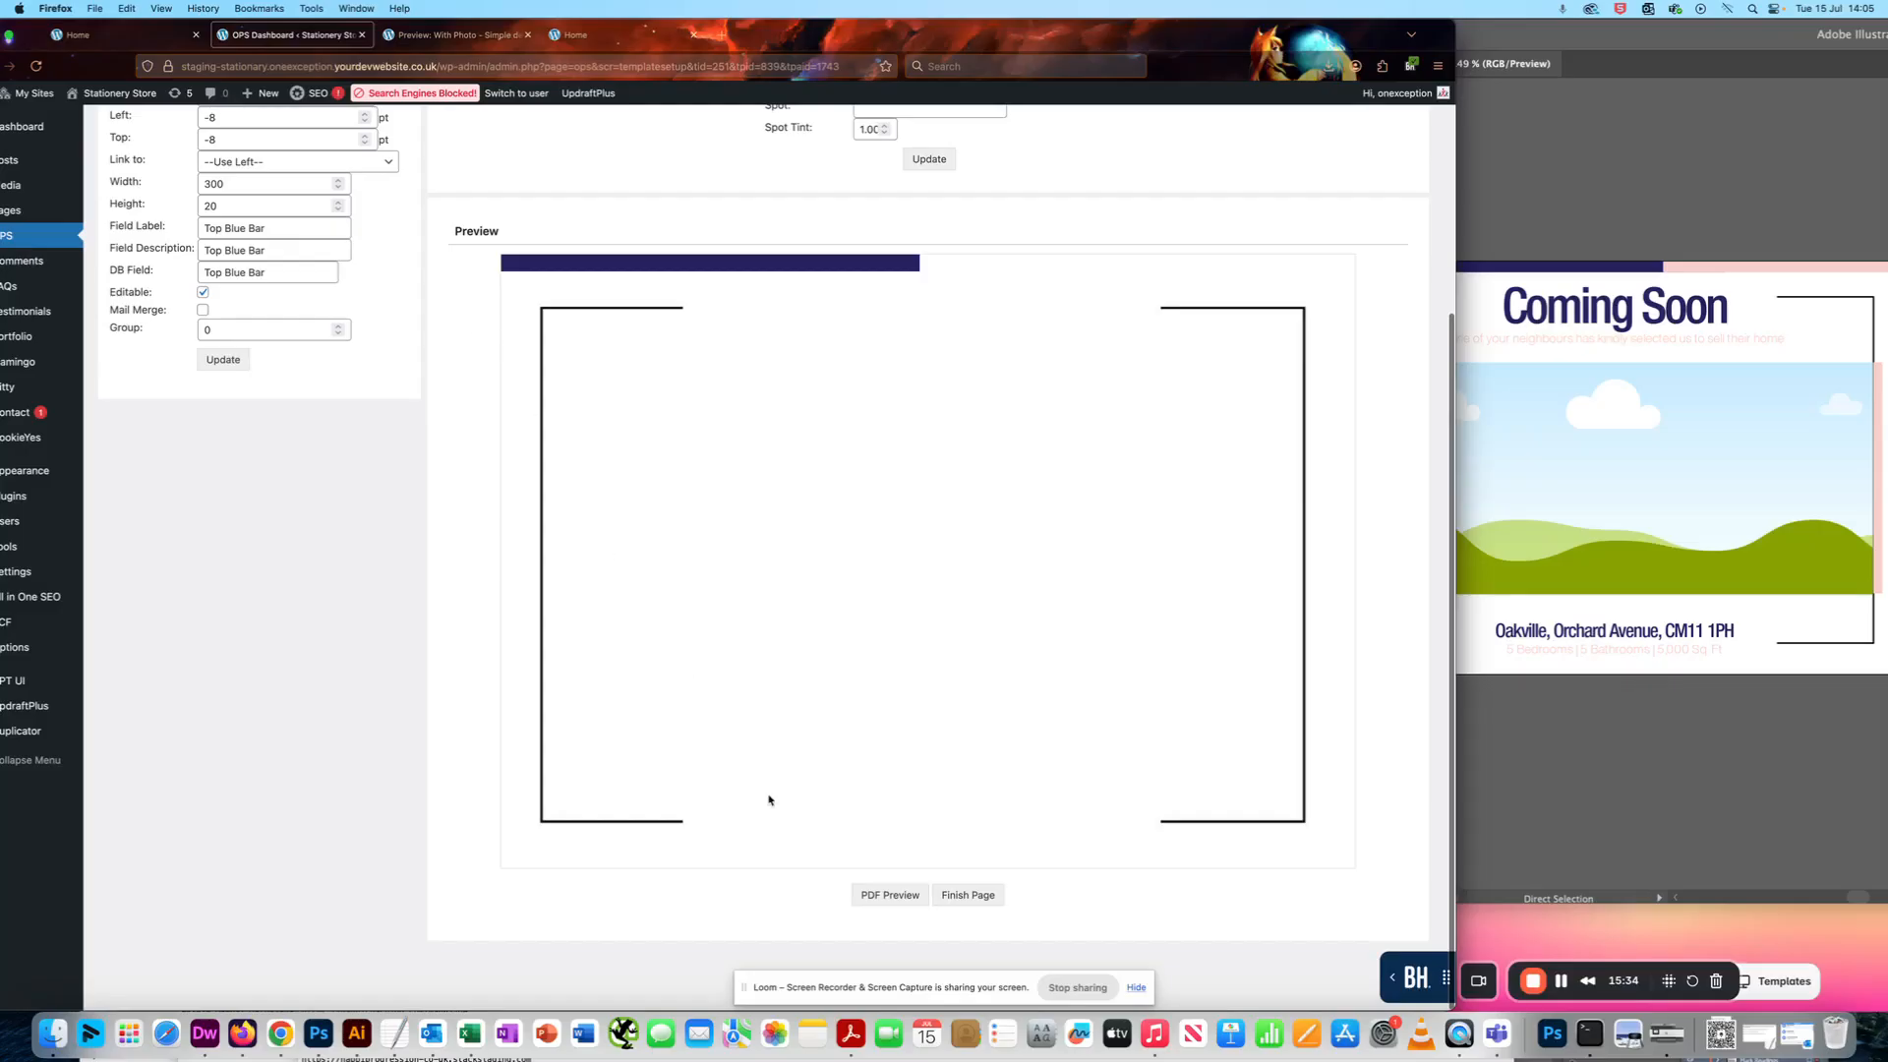
- Generate a new PDF preview to check how the repositioned blue bar extends into the bleed
click(889, 897)
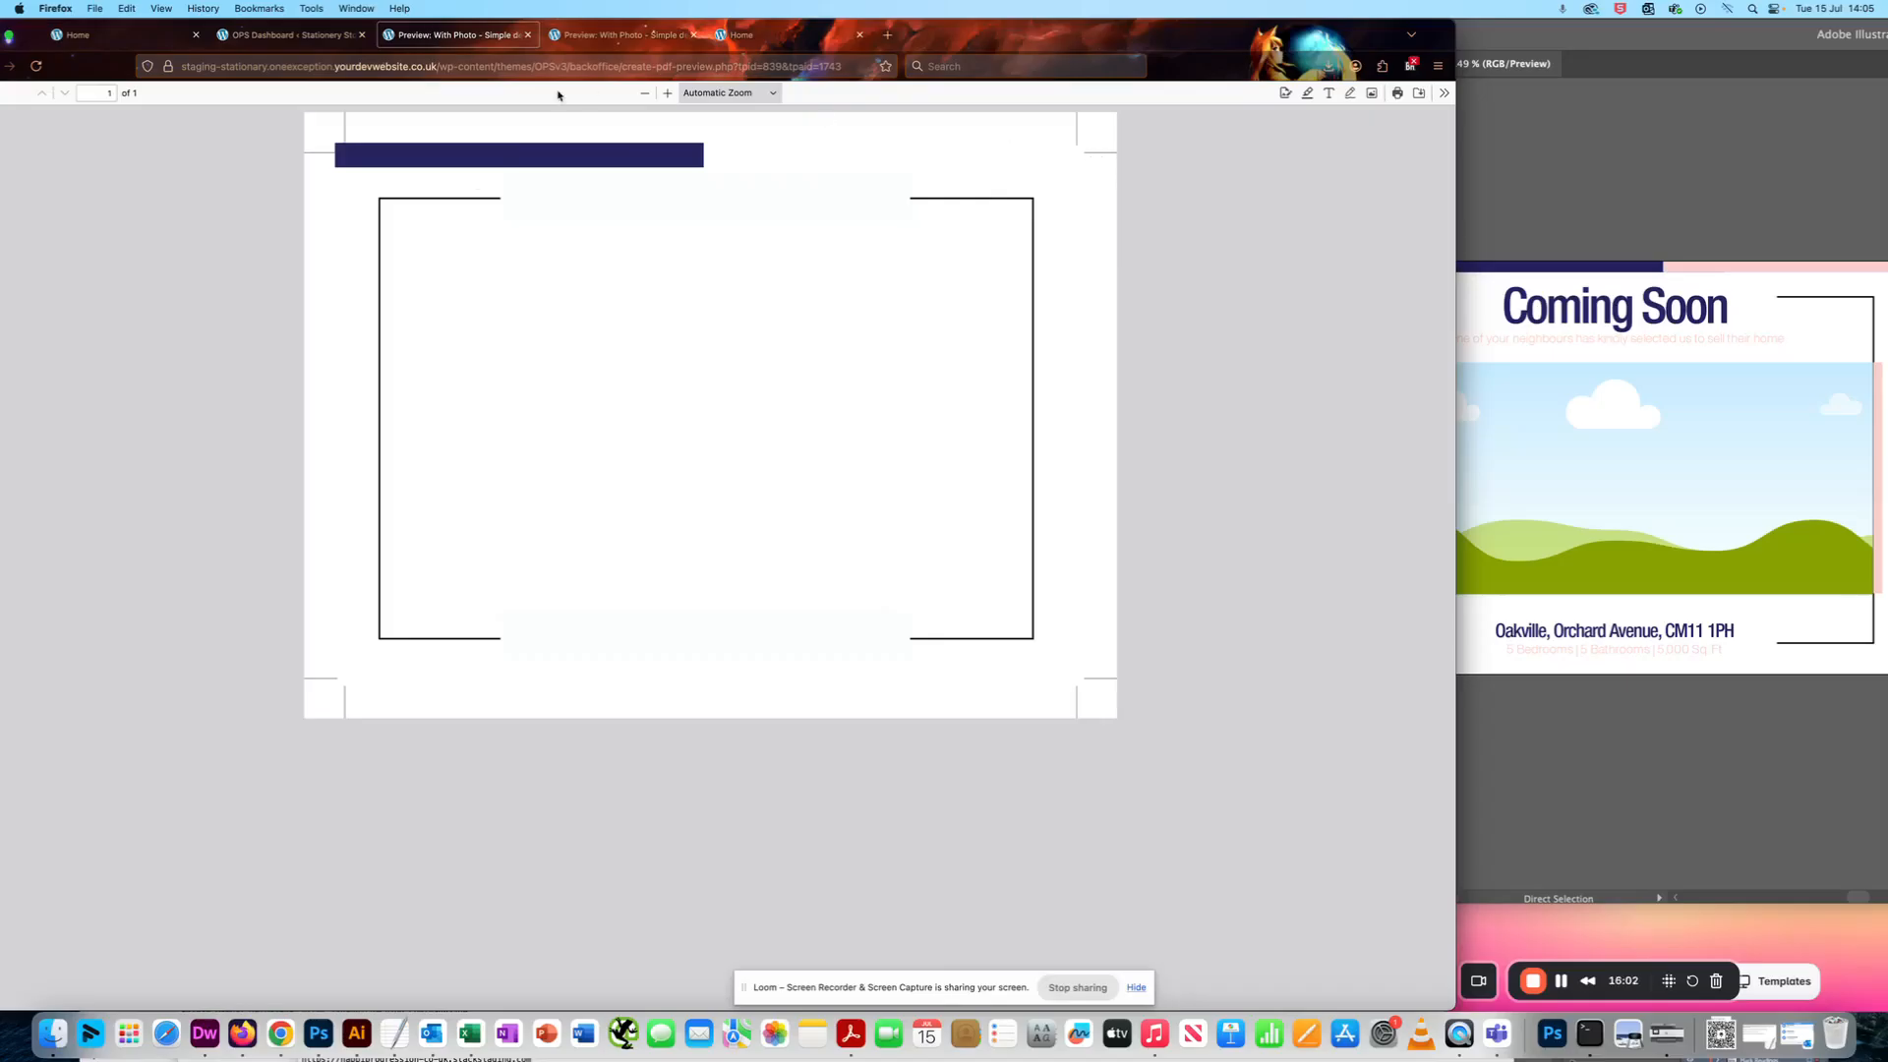
click(1547, 752)
click(1561, 981)
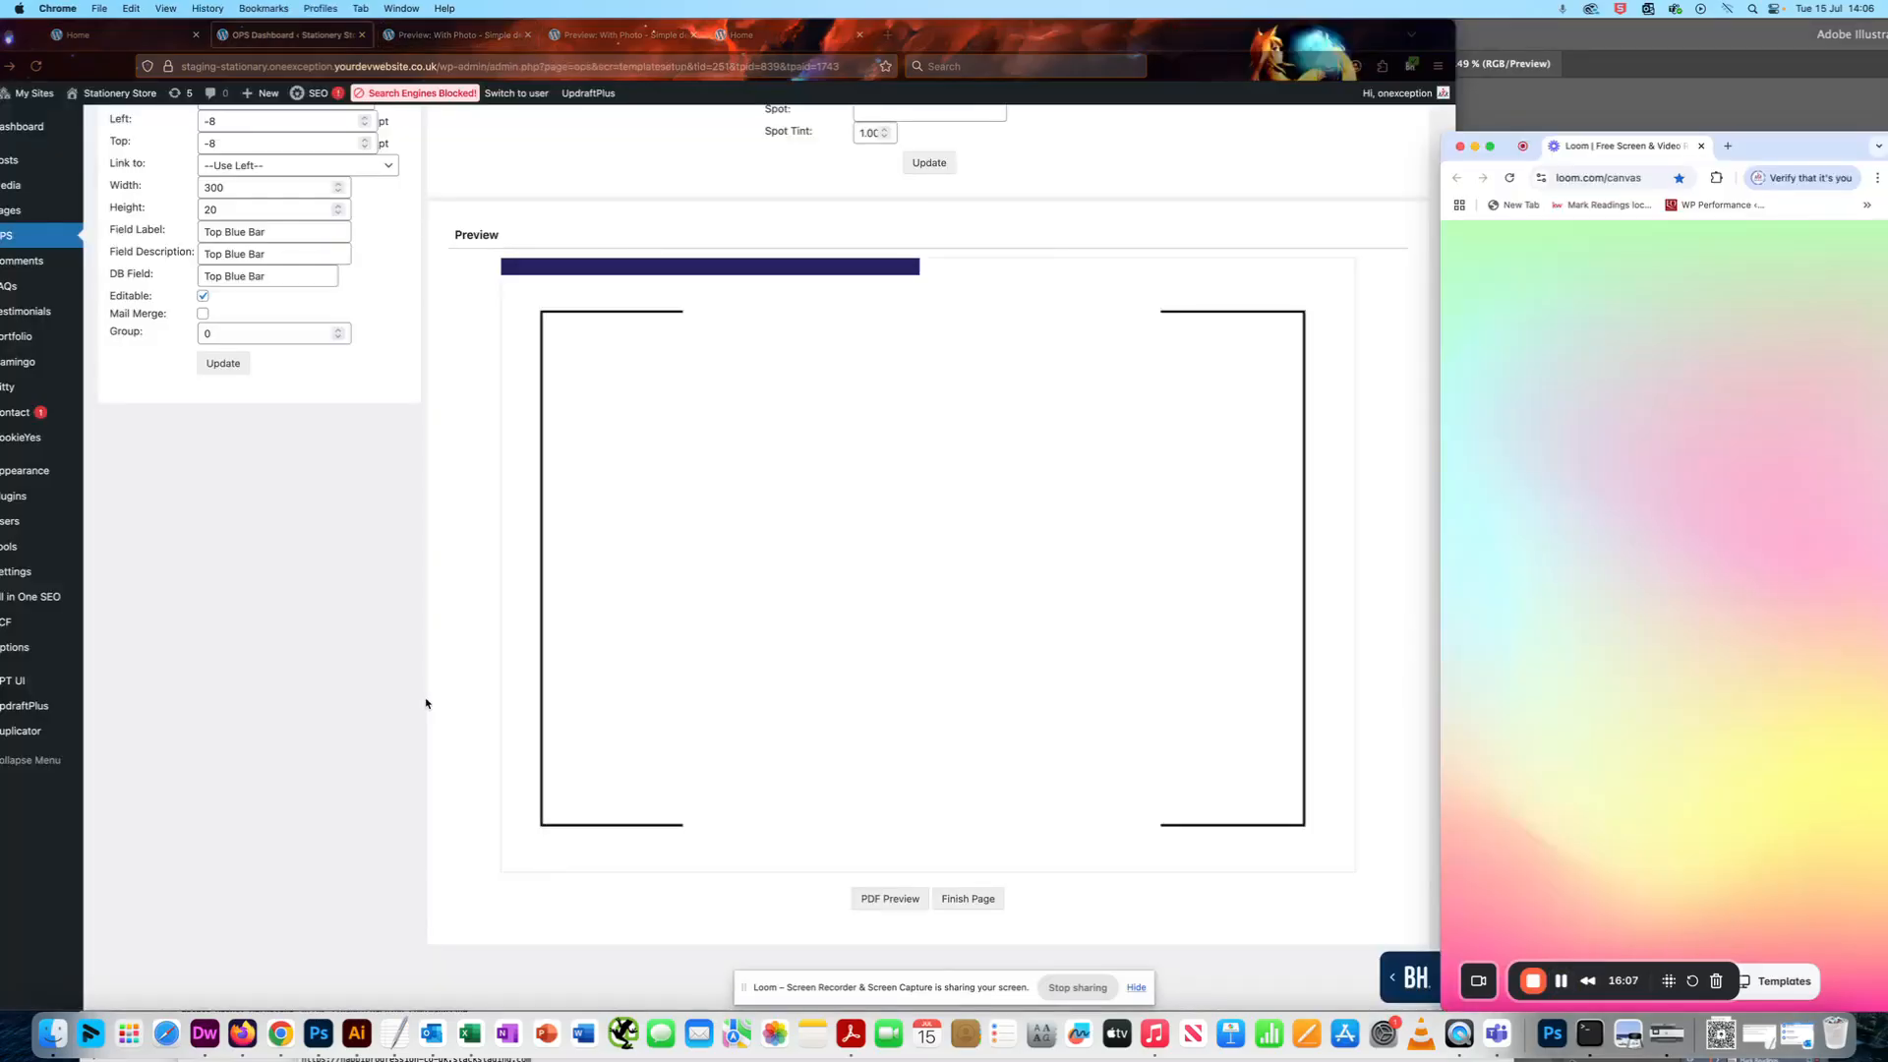
- Bring the Illustrator design beside the template page and compare where the blue bar ends
scroll(426, 703, up, 3)
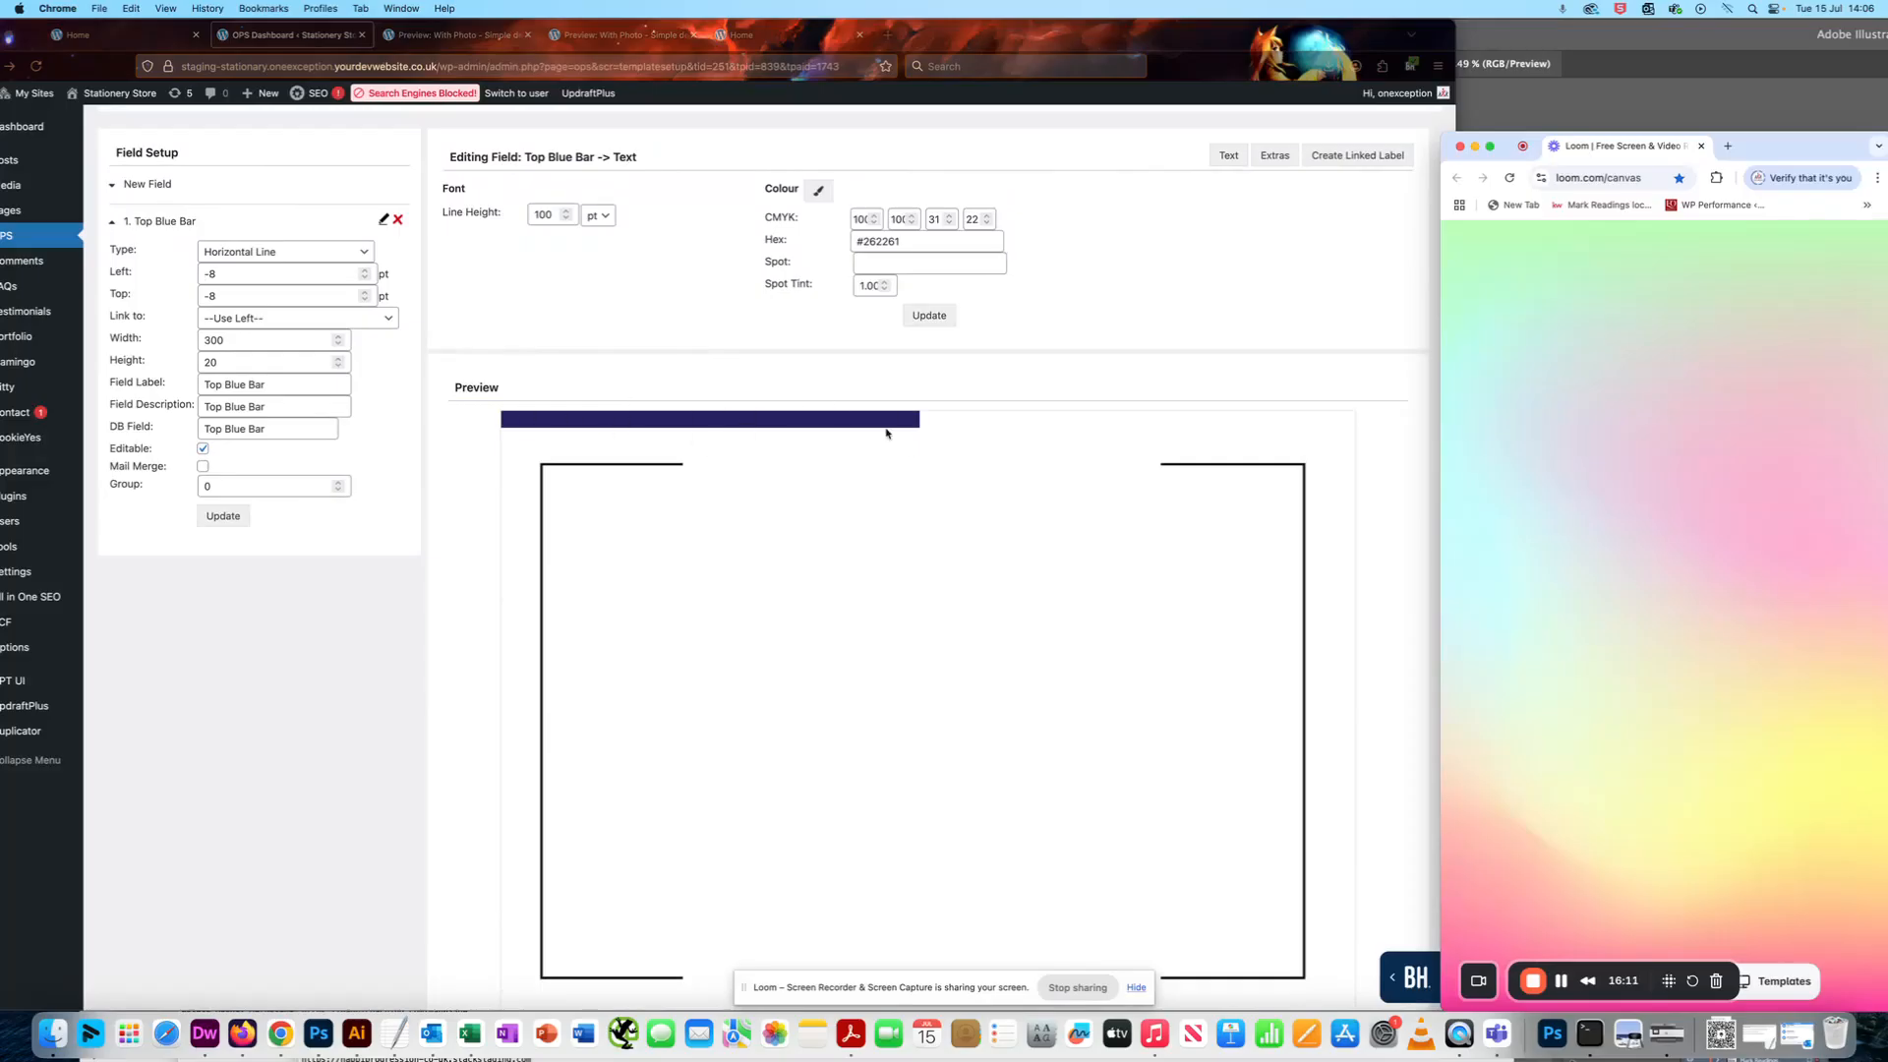
click(1627, 42)
drag(1490, 53, 1472, 110)
scroll(1116, 315, down, 3)
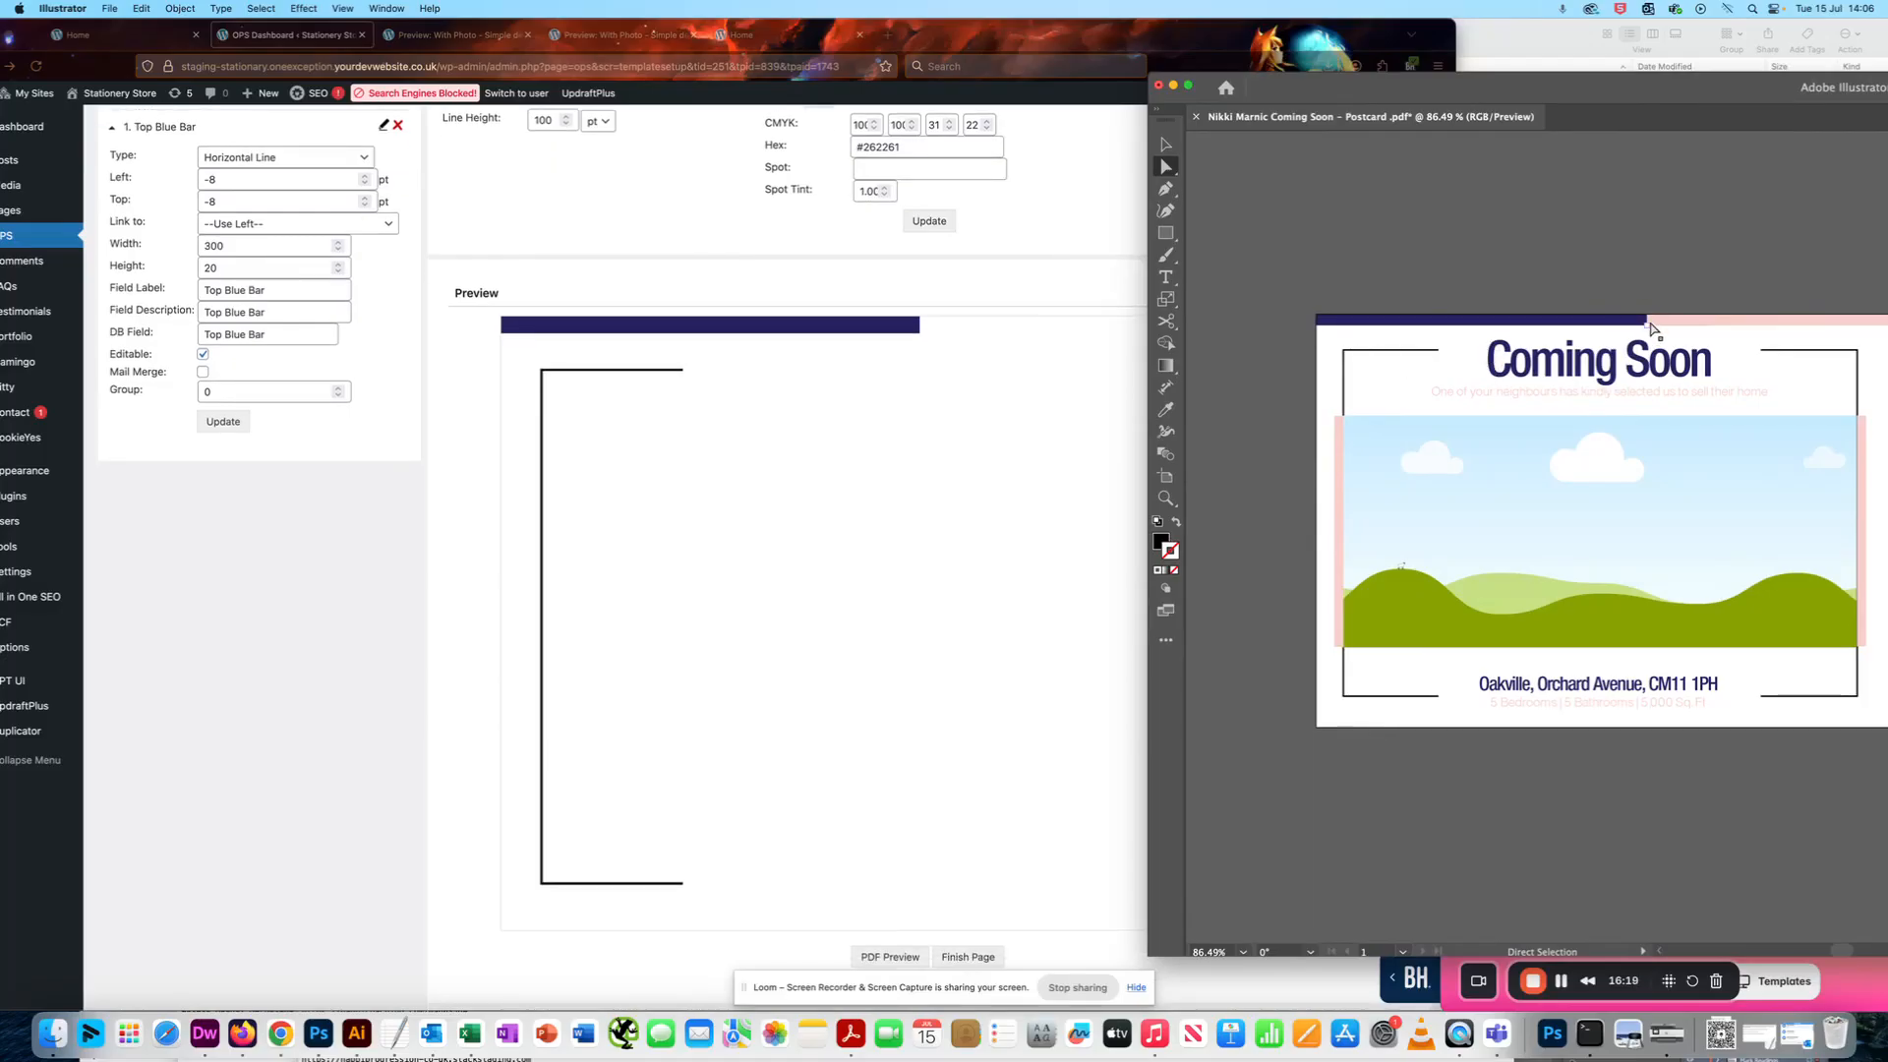
- Return to the template page, set the Top Blue Bar's width to 320 pt and update the field
click(847, 413)
scroll(688, 393, up, 1)
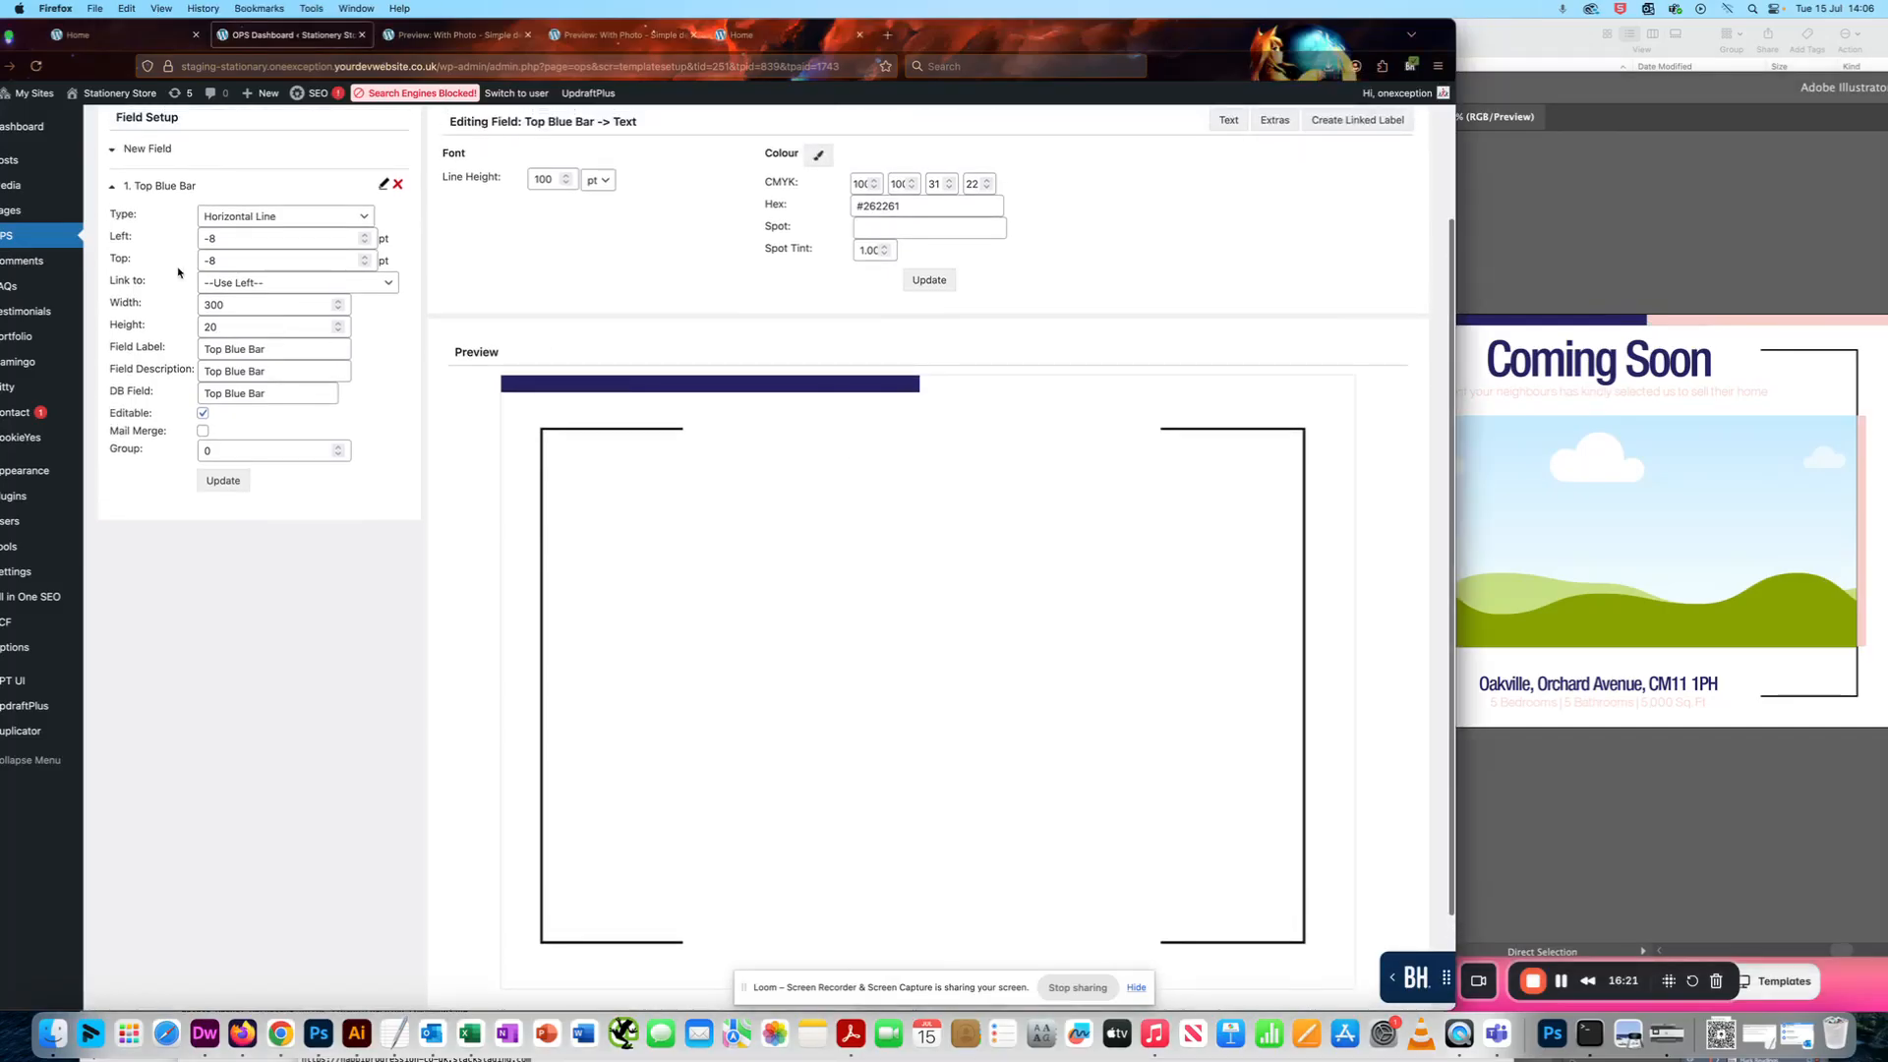
click(213, 306)
key(Delete)
text(20)
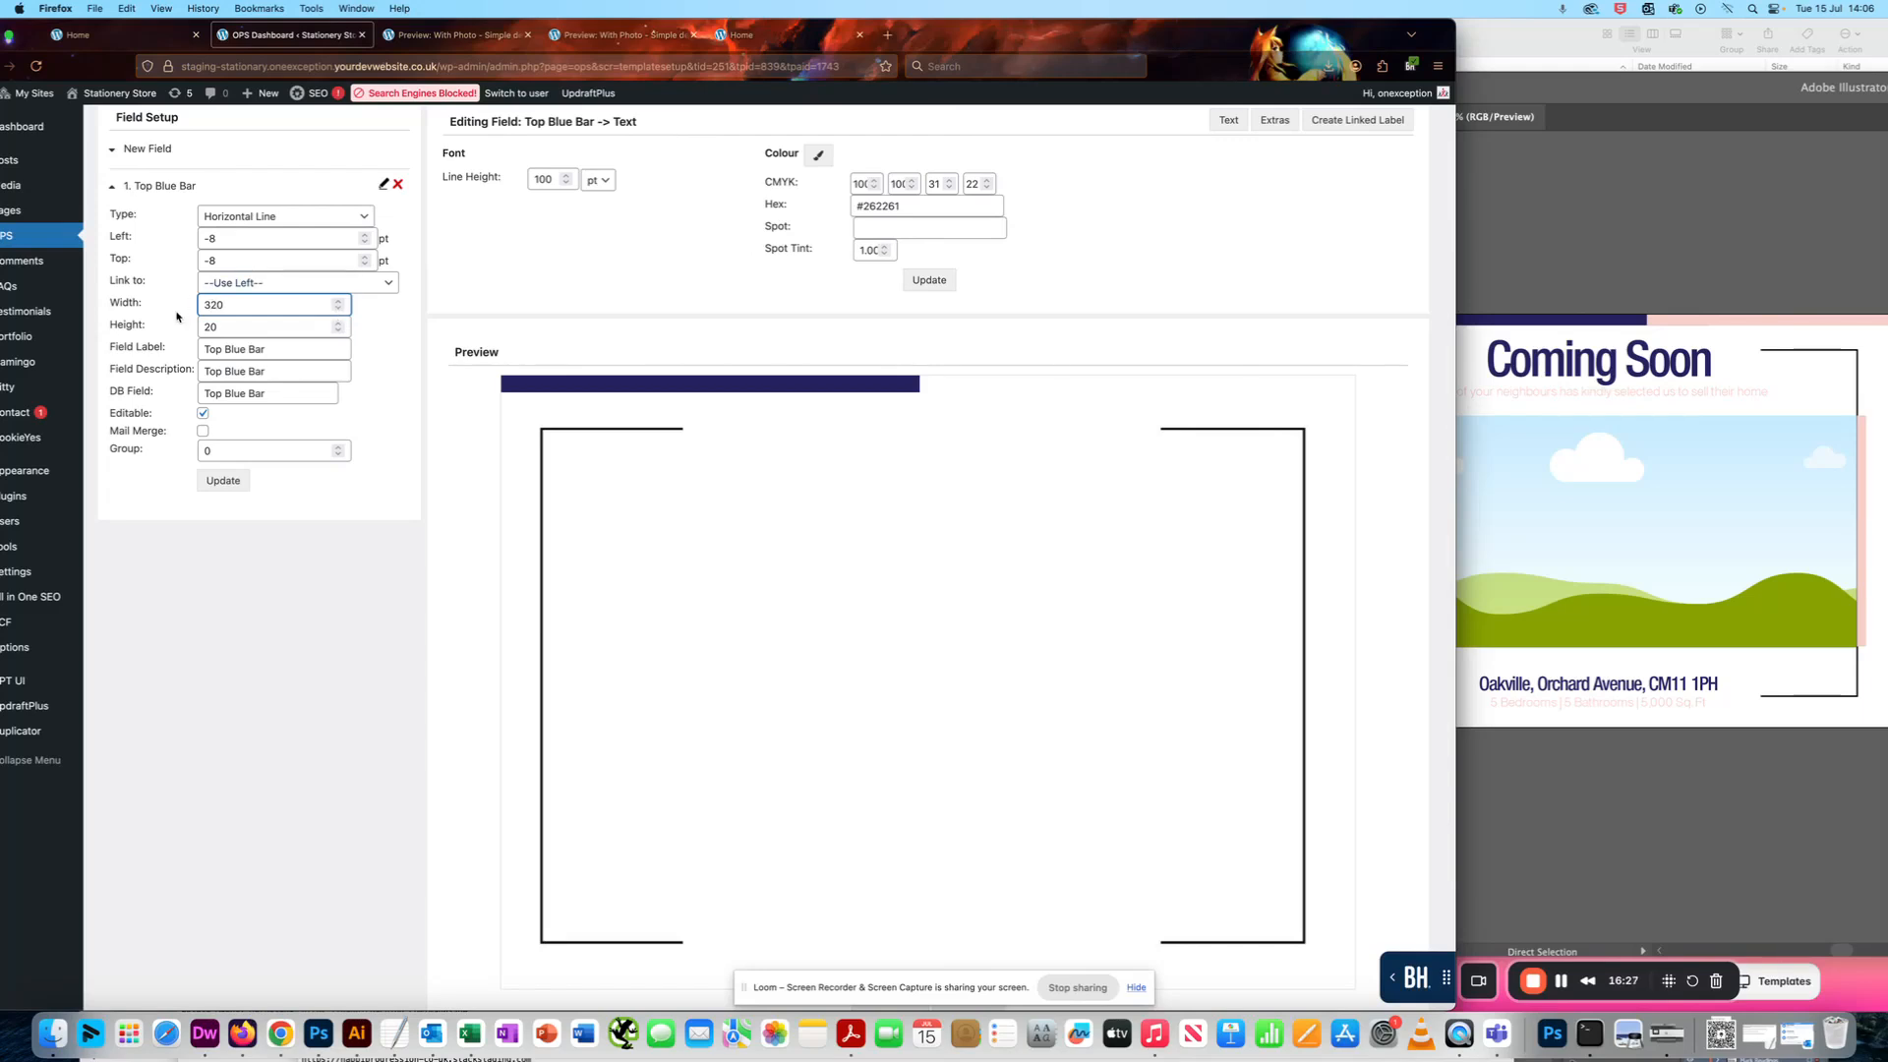
click(224, 482)
scroll(944, 375, down, 2)
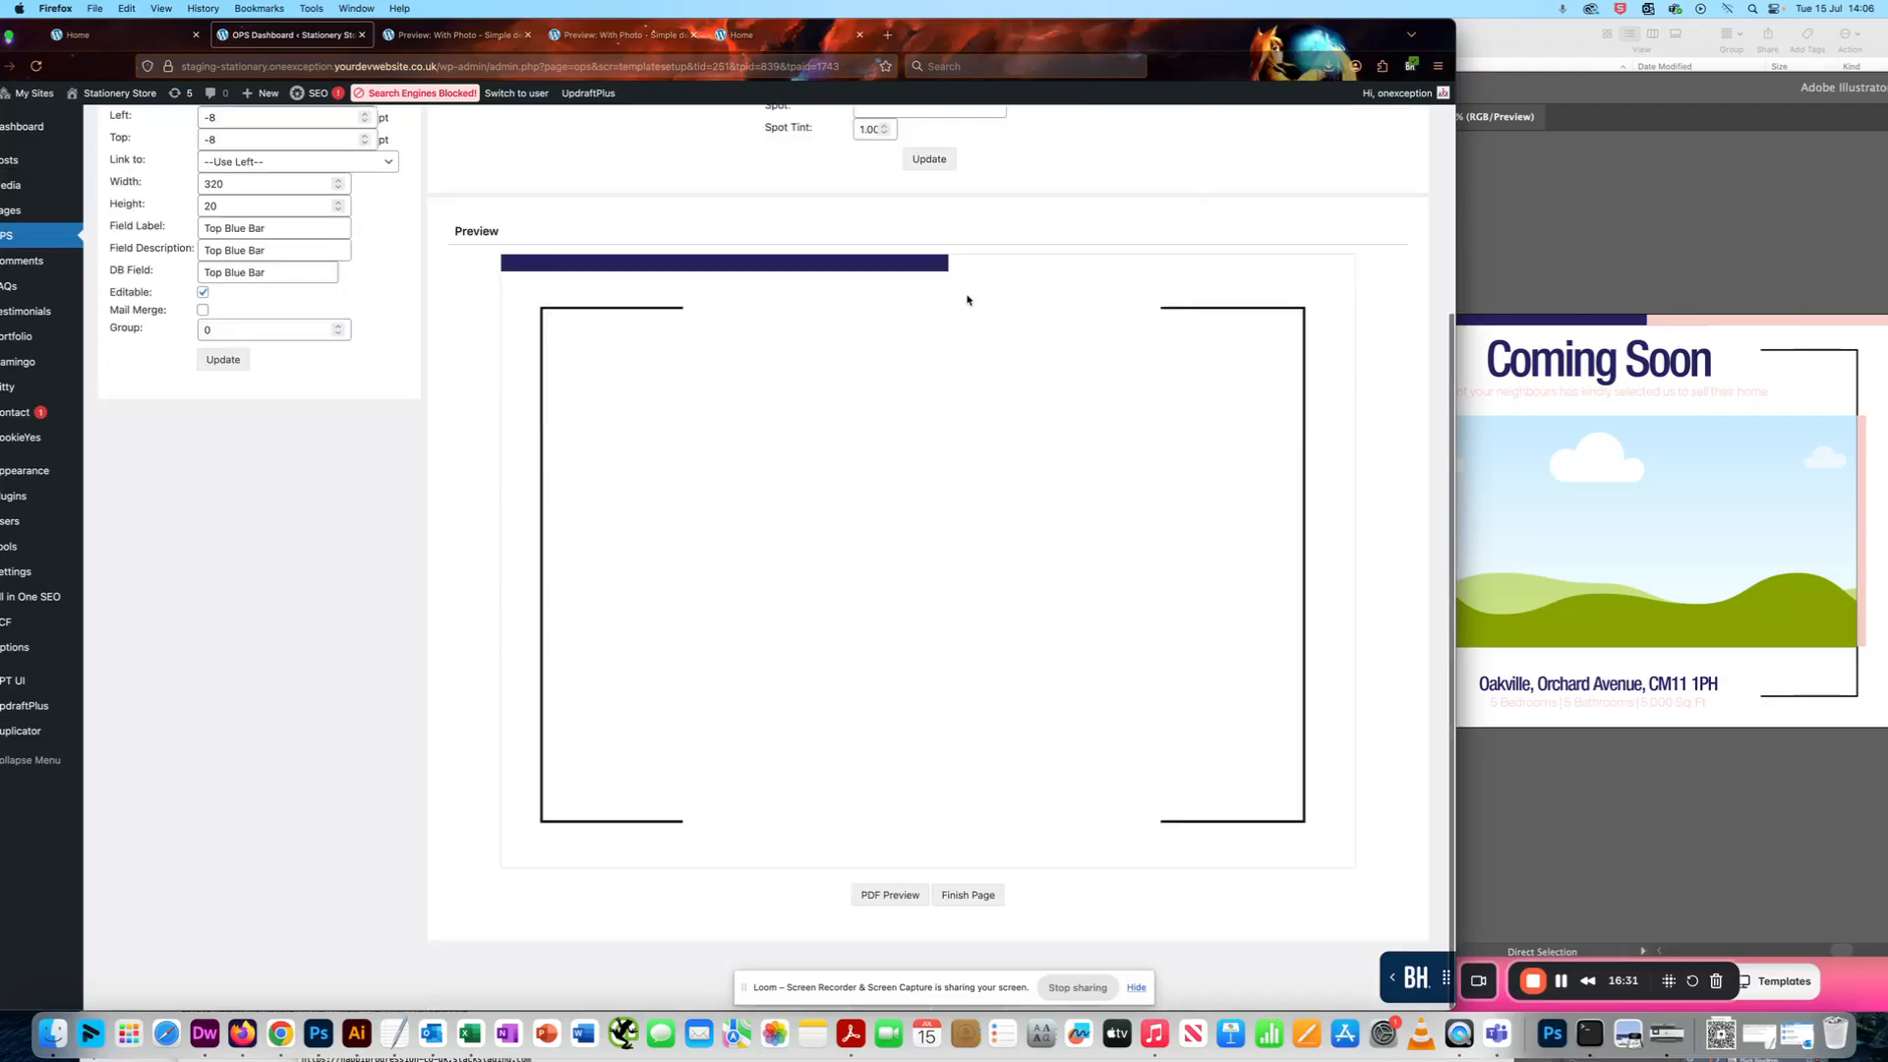
- Fit the postcard artboard in the Illustrator window, compare its blue bar with the template preview, and return to the field settings
click(1658, 252)
mouse_move(1632, 79)
mouse_down()
mouse_move(1676, 87)
mouse_move(1644, 447)
mouse_move(1640, 99)
mouse_move(1655, 537)
mouse_move(1647, 99)
mouse_up()
key(super+0)
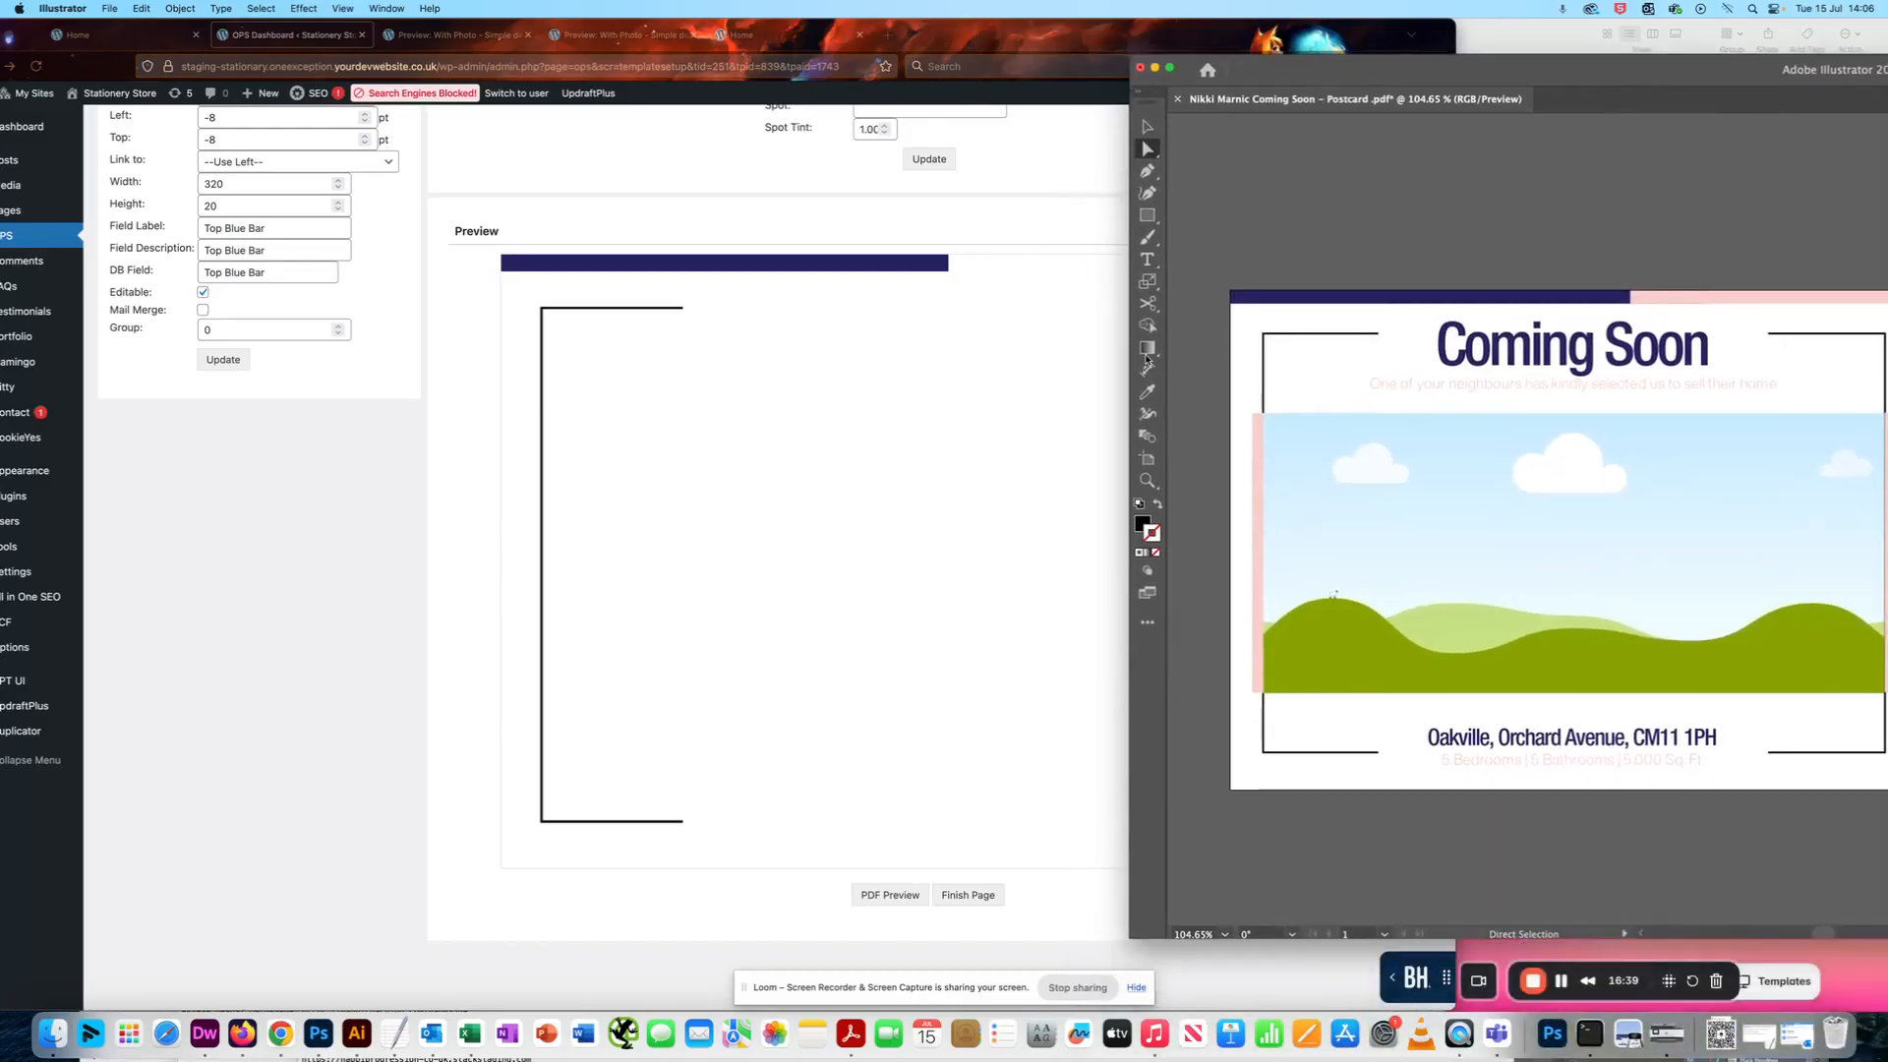
click(977, 311)
scroll(607, 443, up, 1)
scroll(707, 371, up, 3)
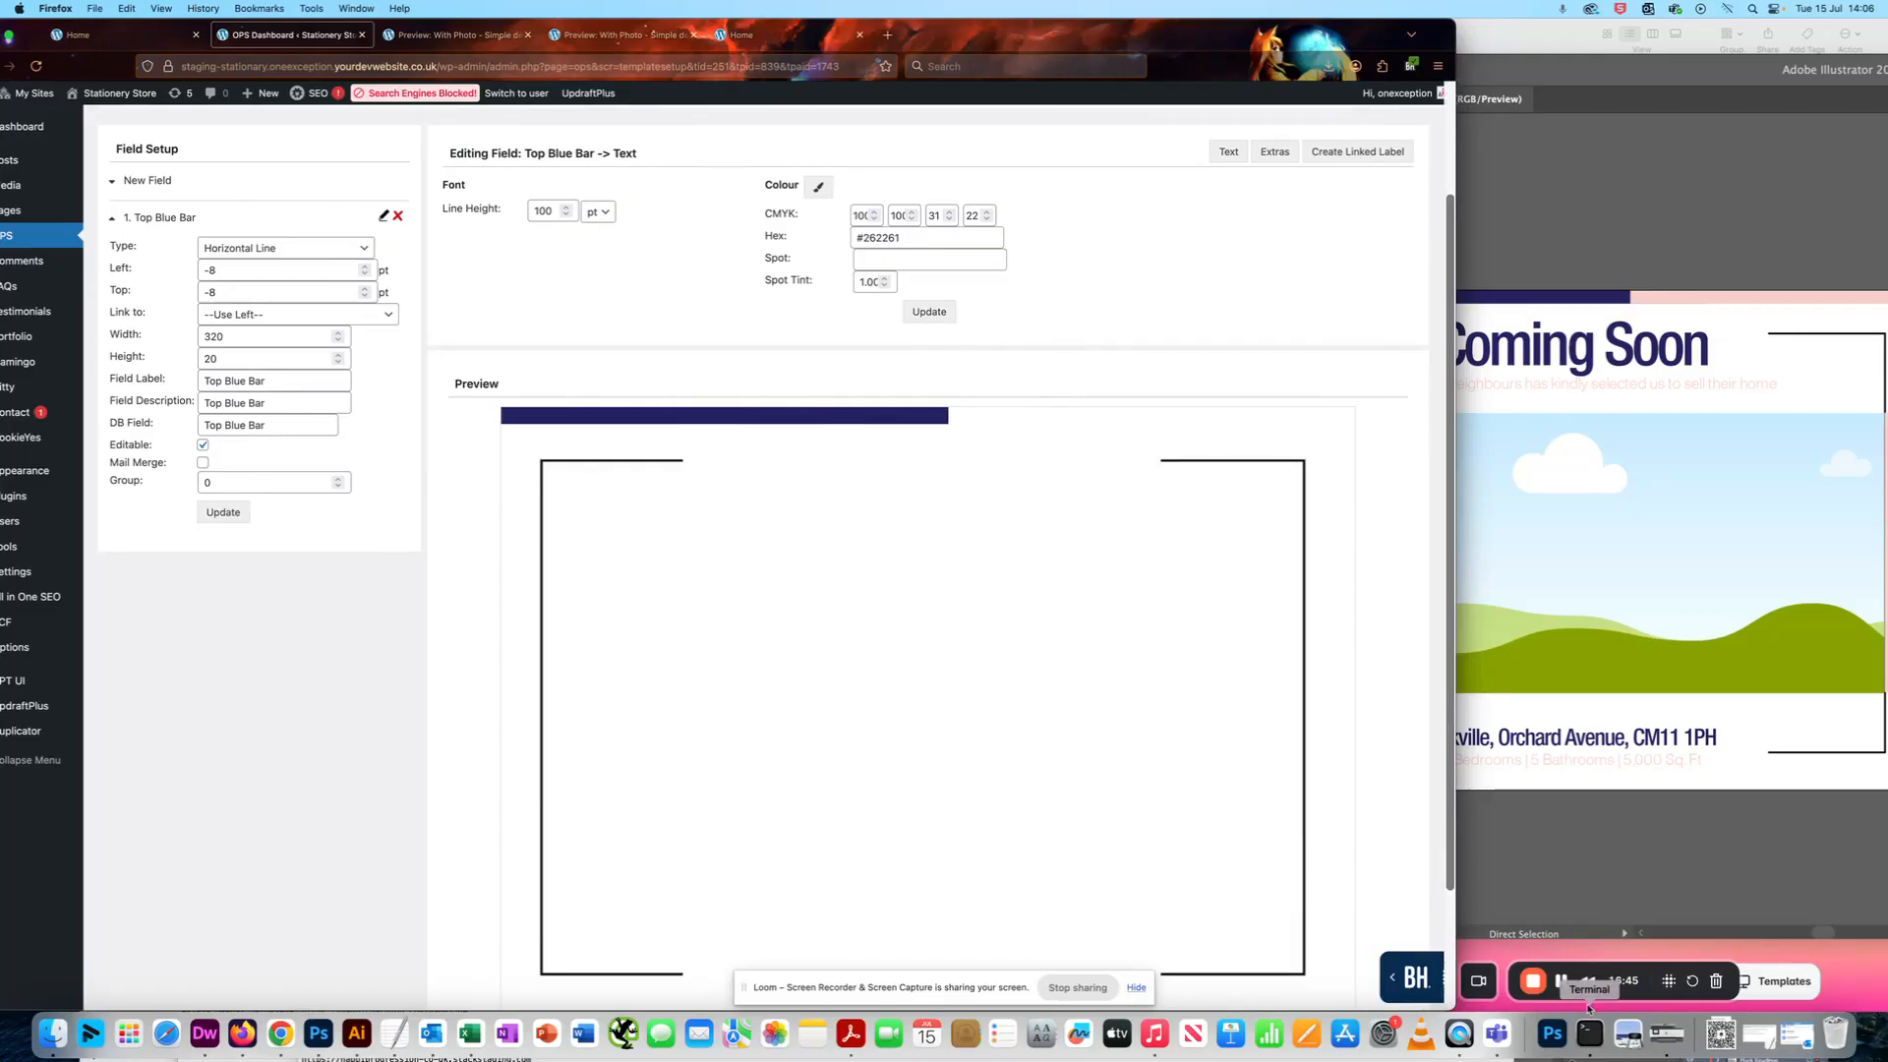
click(1561, 981)
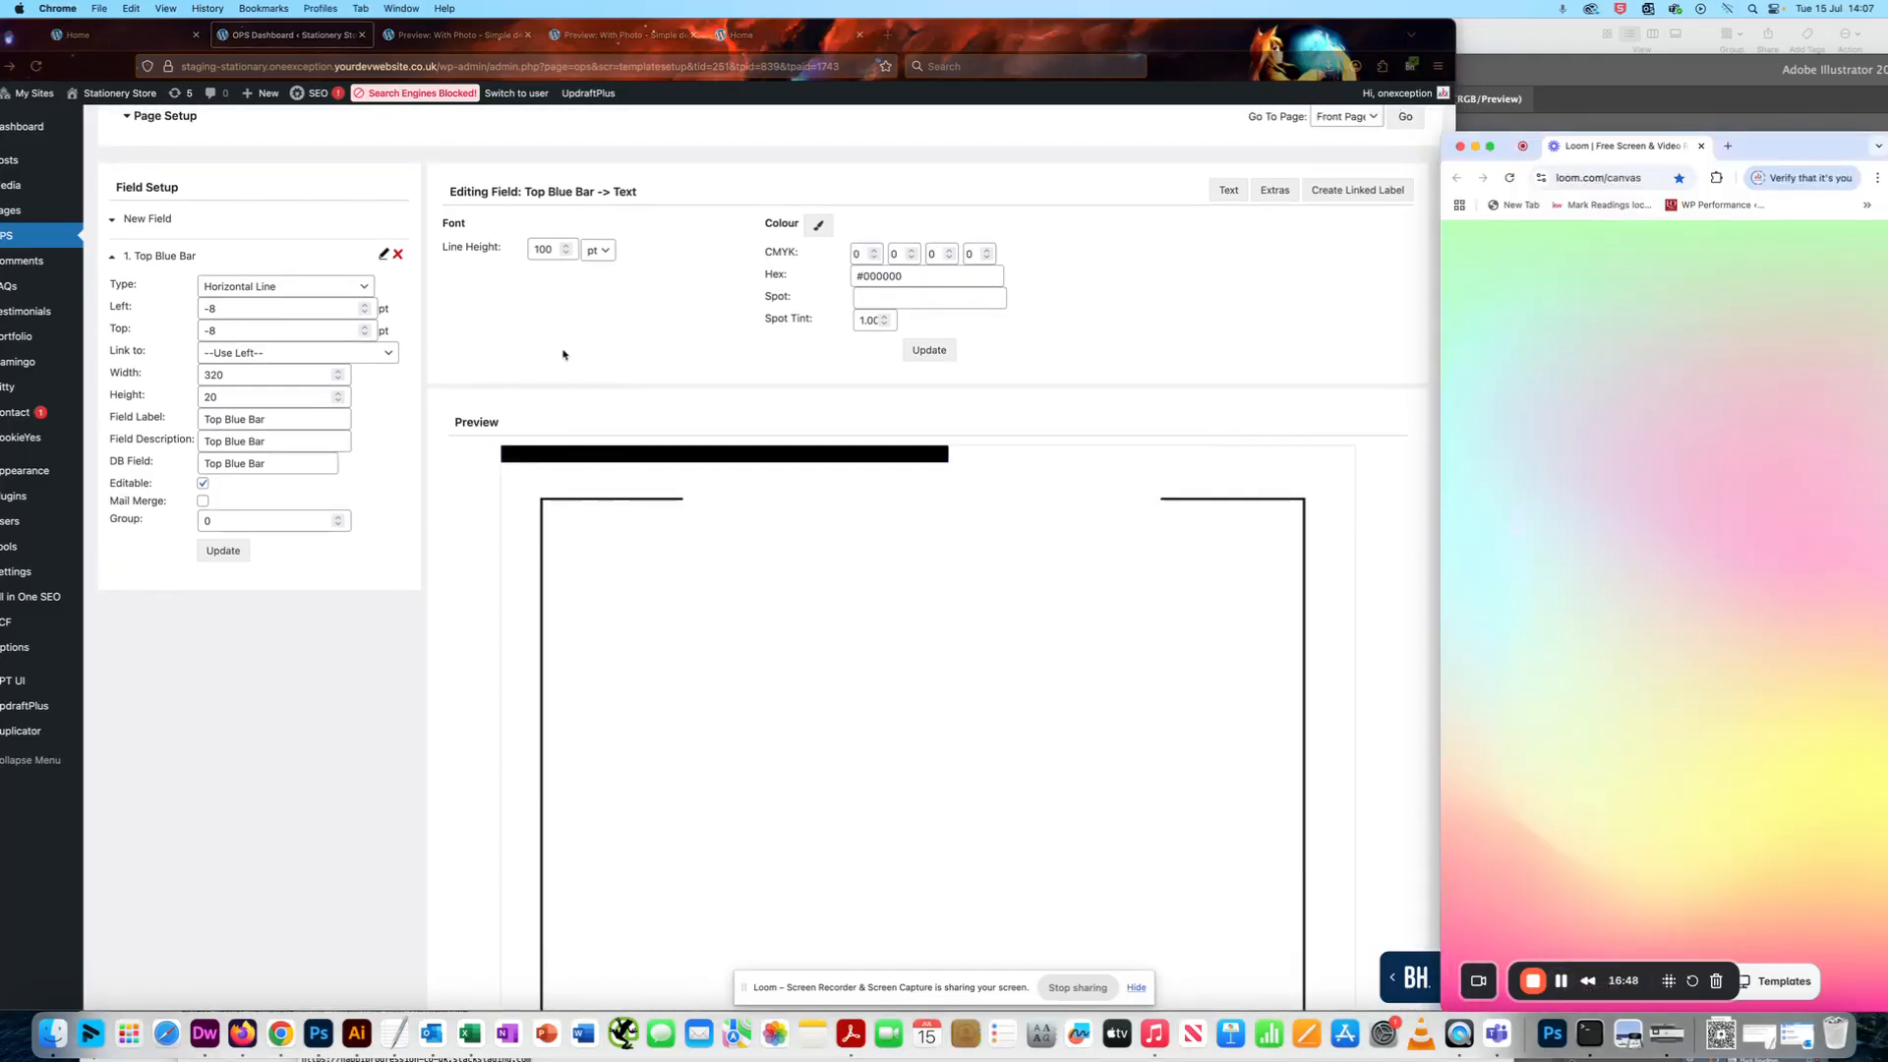
click(547, 383)
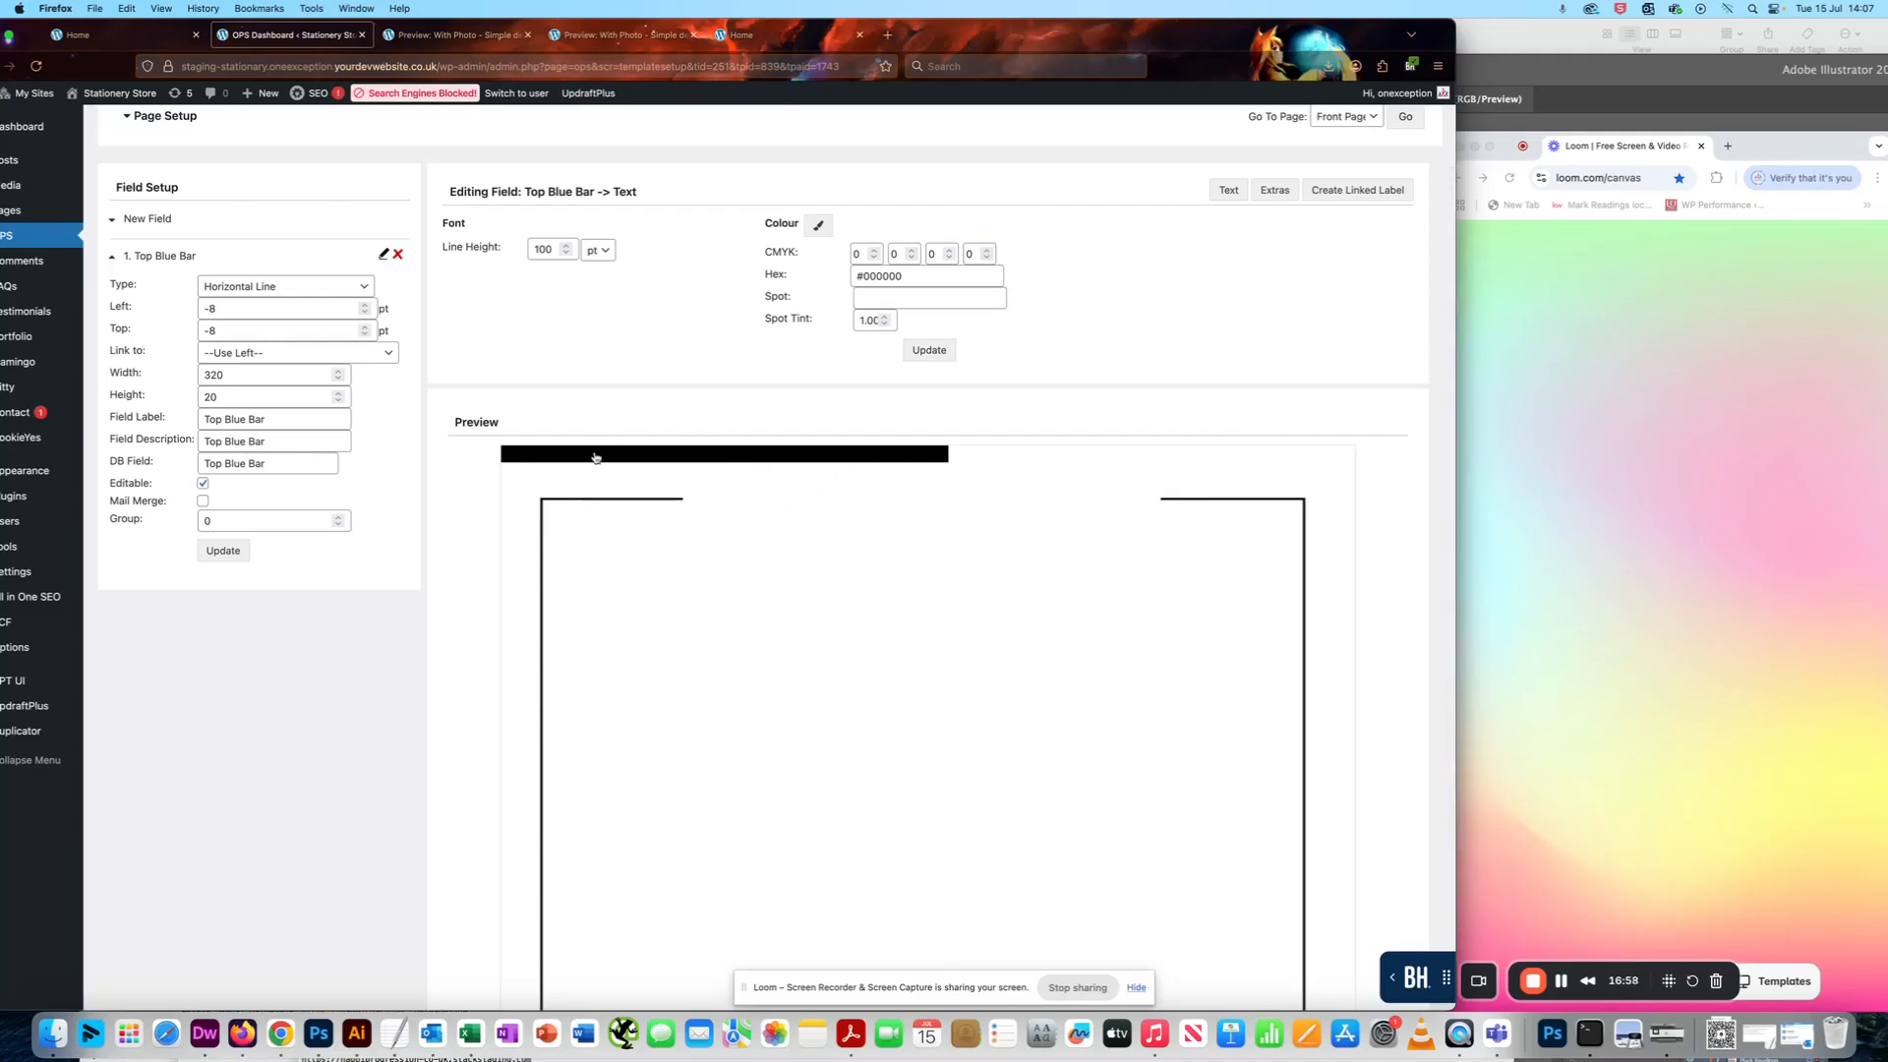
- Bring the Illustrator design to the front, select the blue bar along the postcard's top edge and open its fill colour in the Color Picker
click(1687, 41)
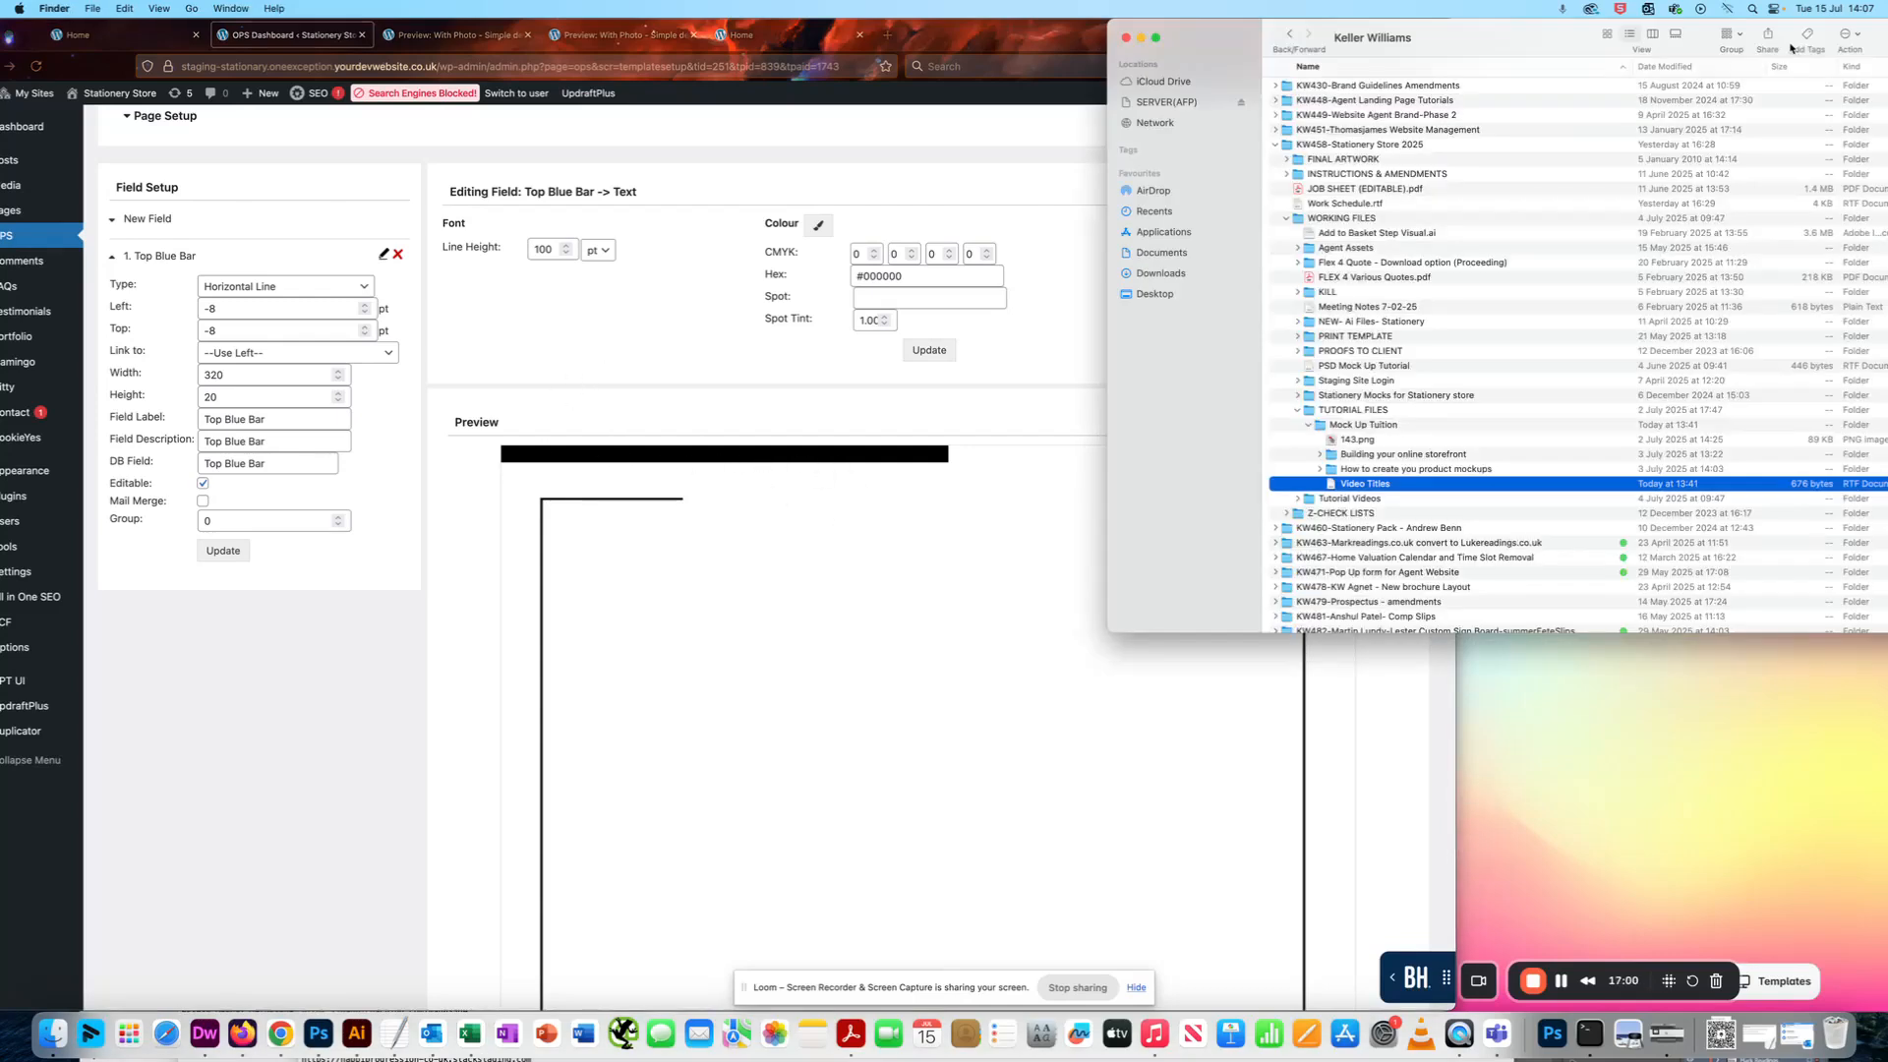
drag(1509, 37, 1628, 1009)
drag(1686, 74, 1690, 40)
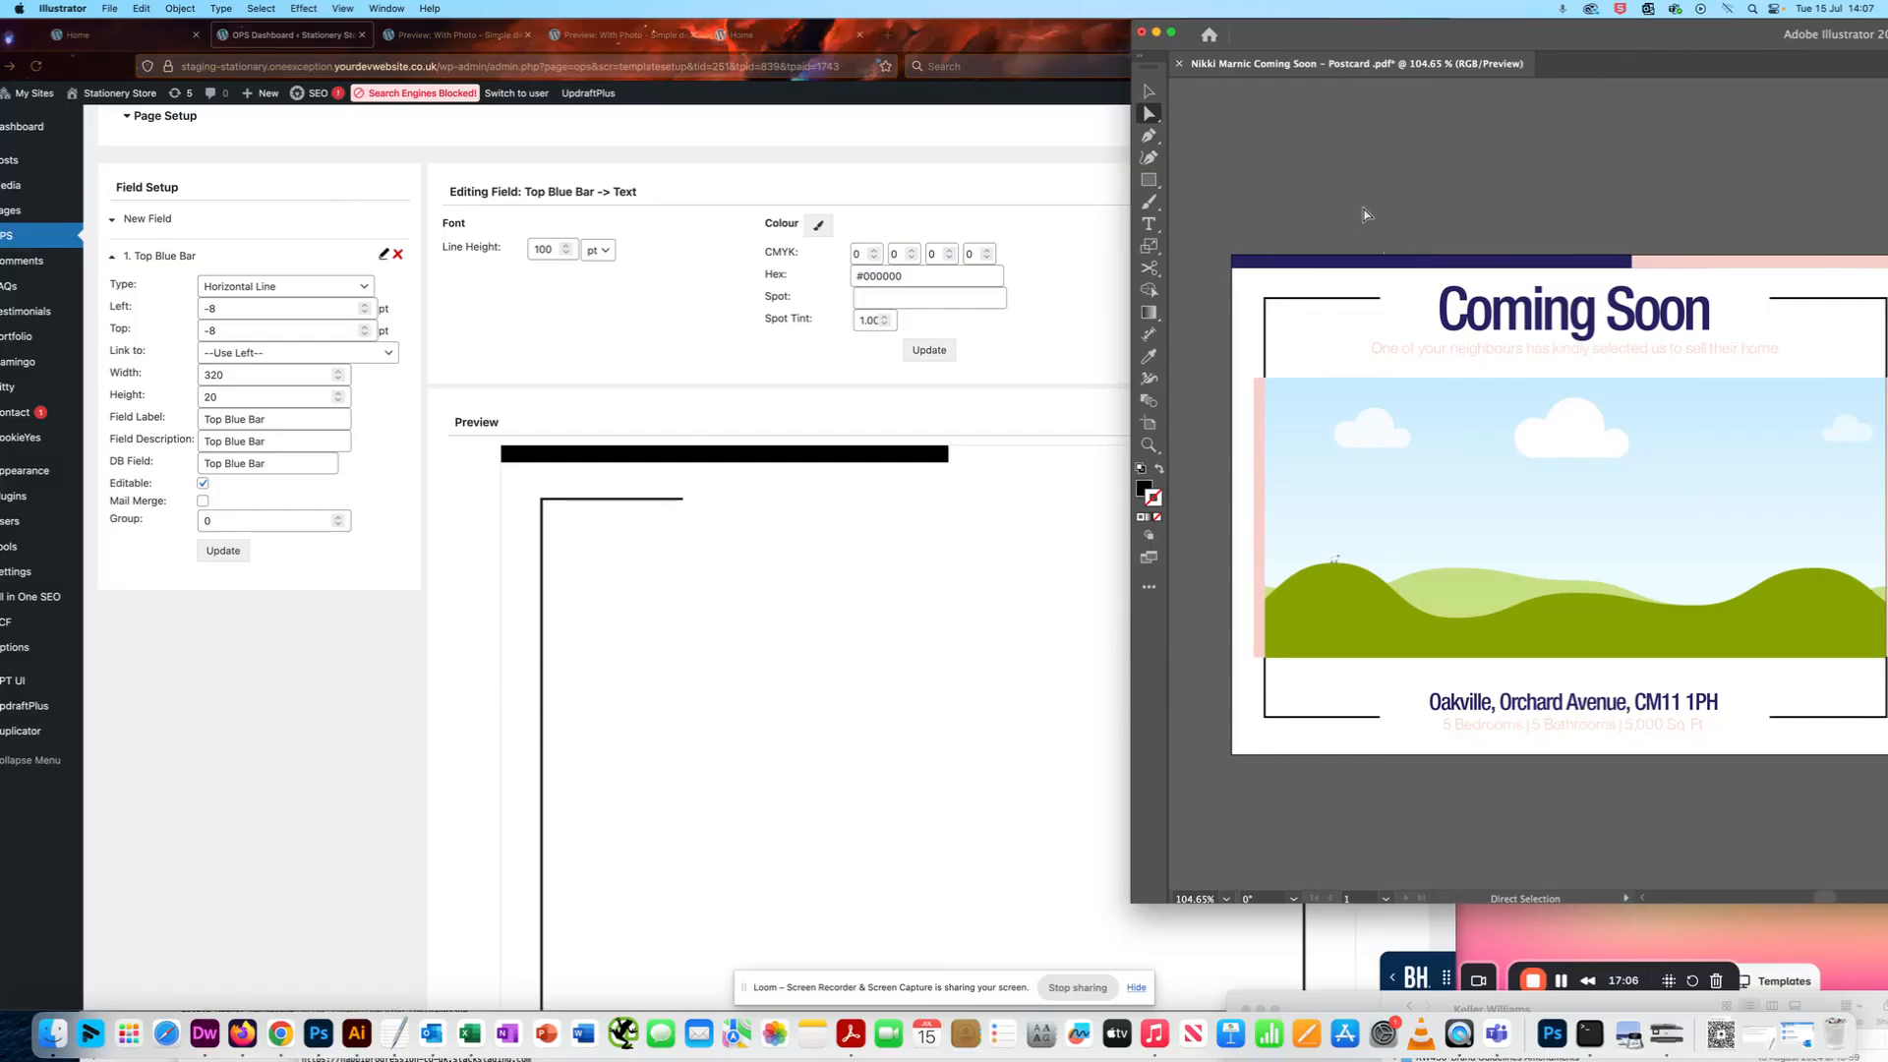
click(1462, 264)
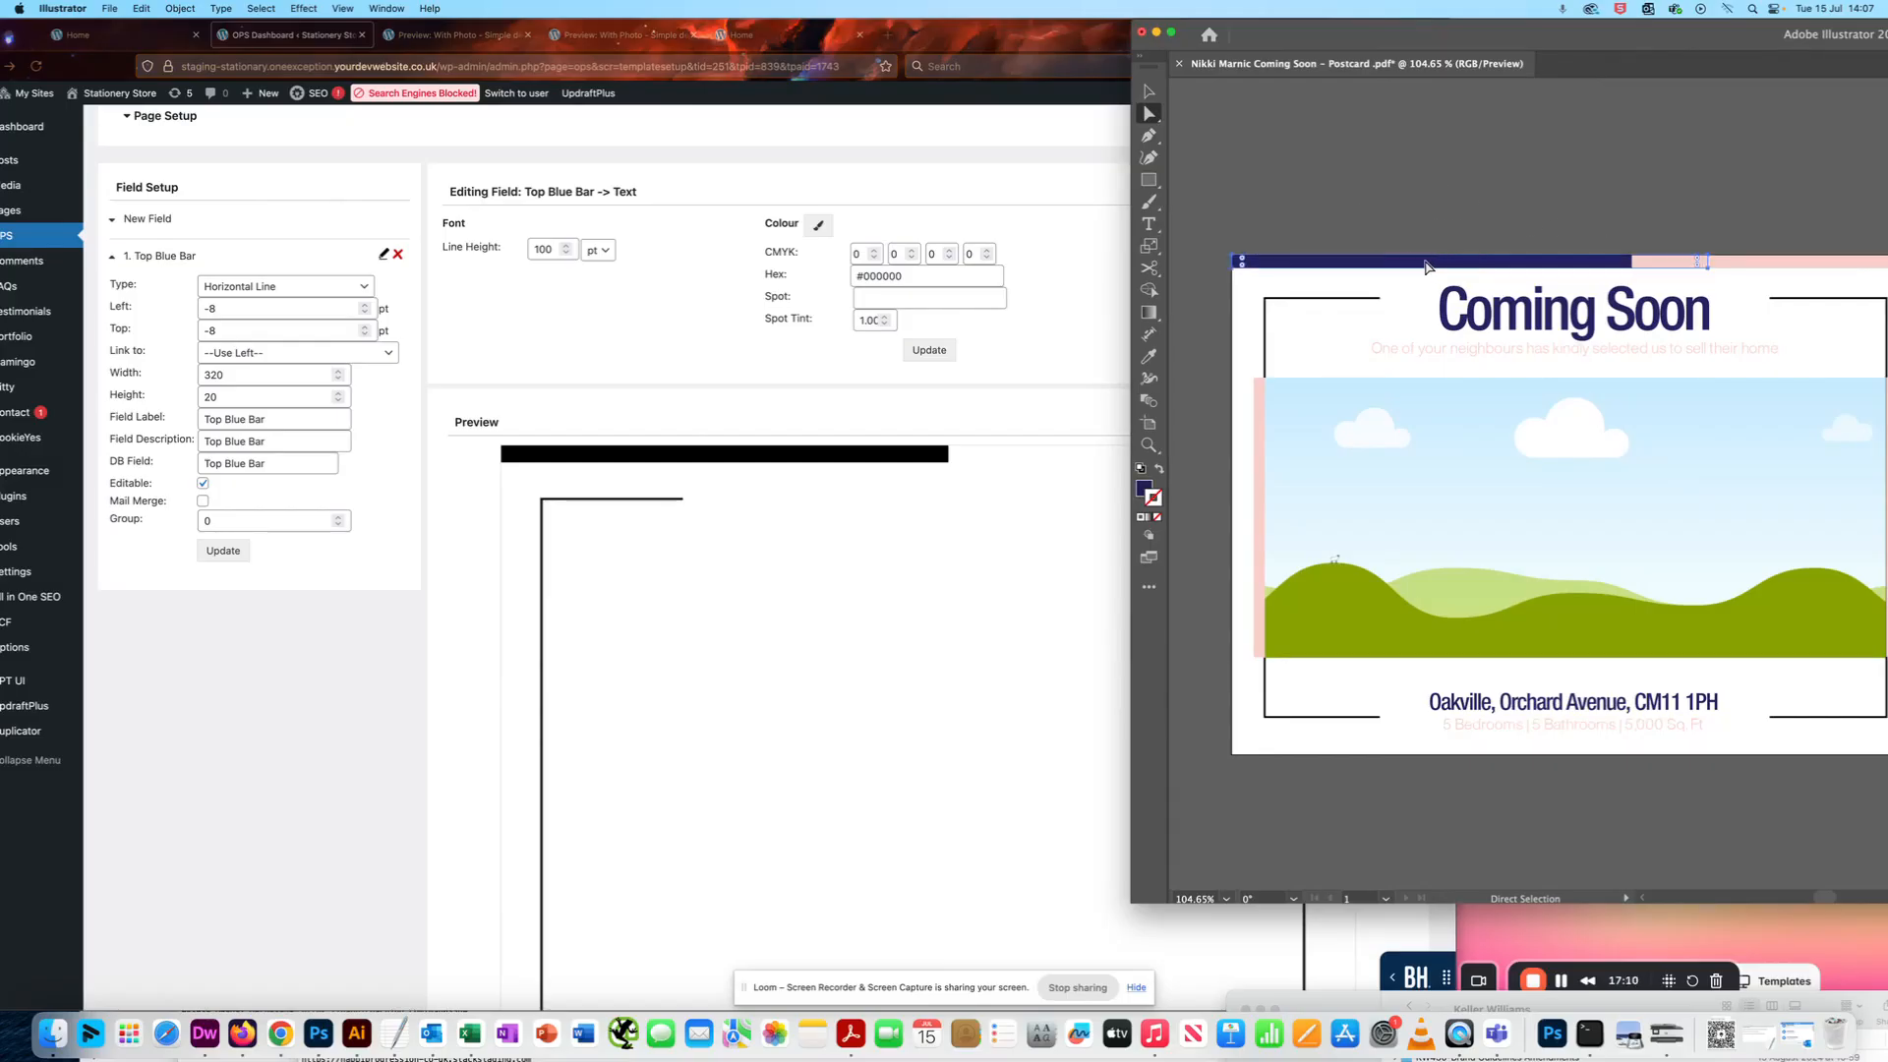
double_click(1144, 489)
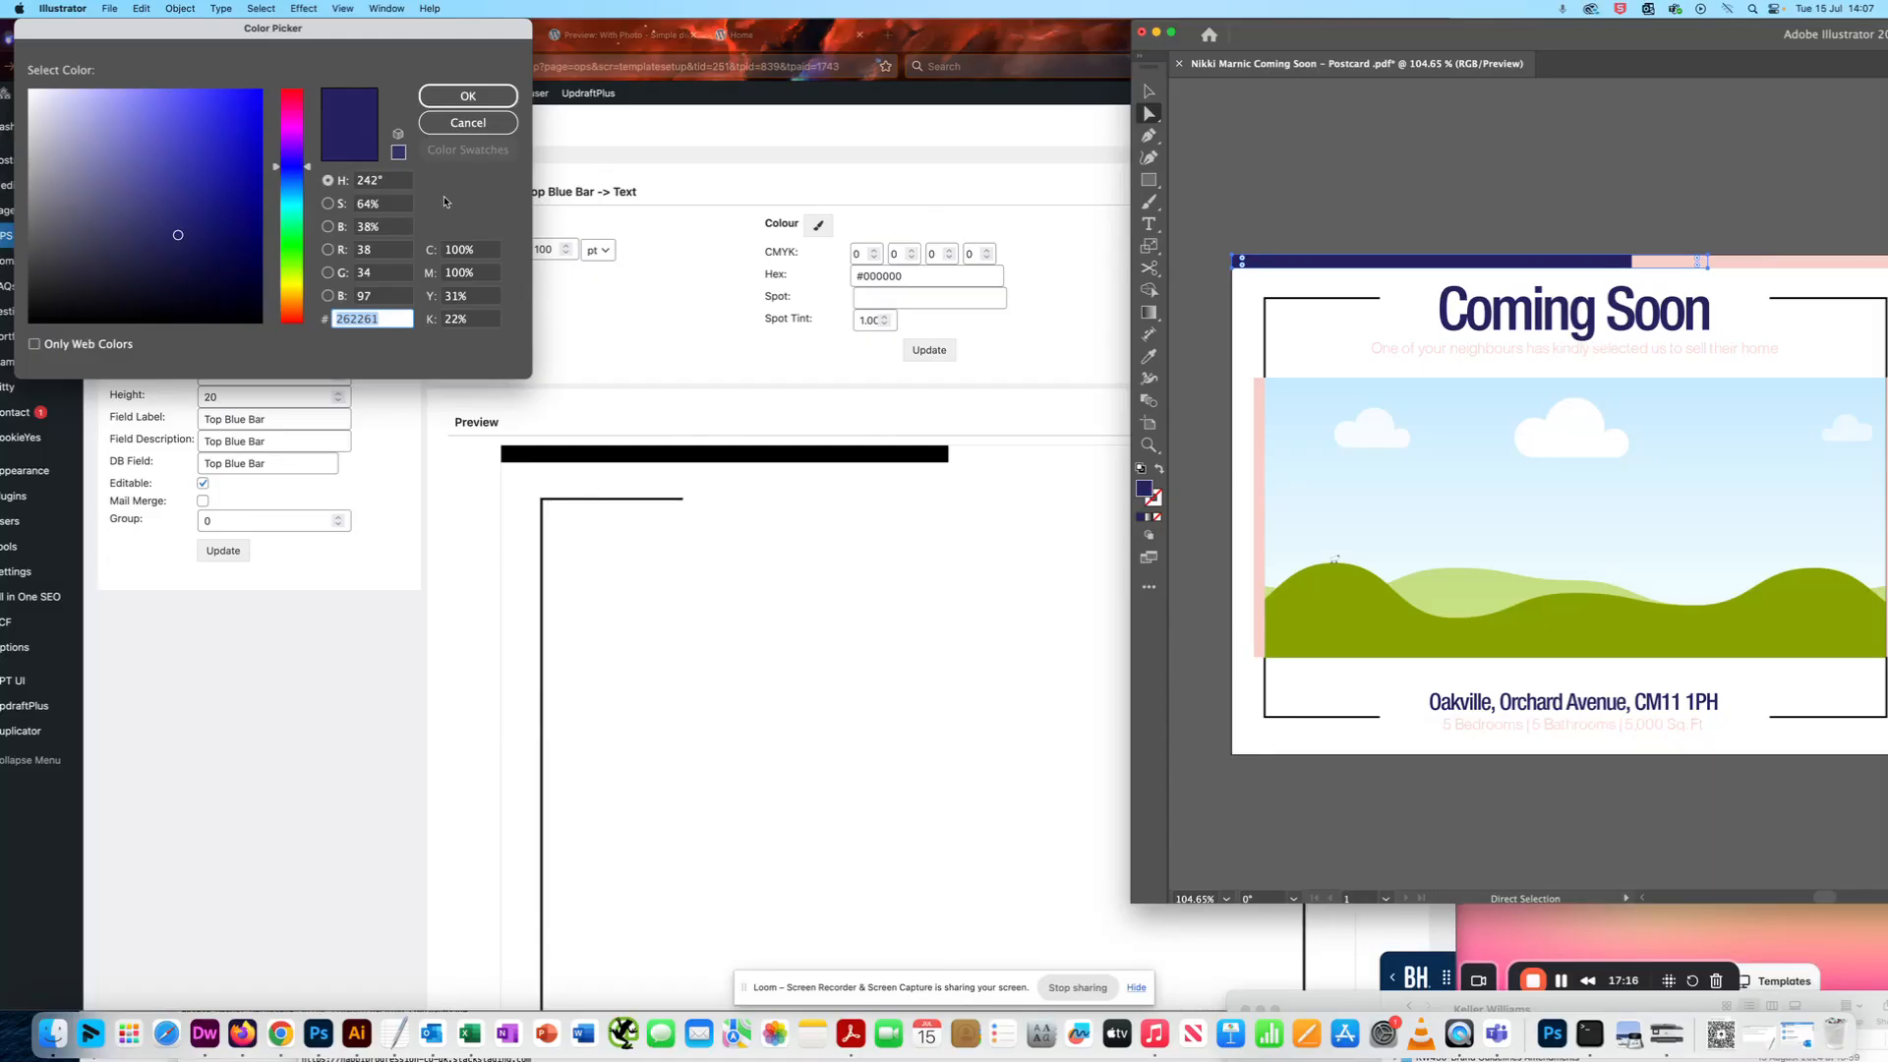
- Return to the Top Blue Bar's styling page and arrange the browser window so the Color Picker's values stay readable beside it
click(615, 338)
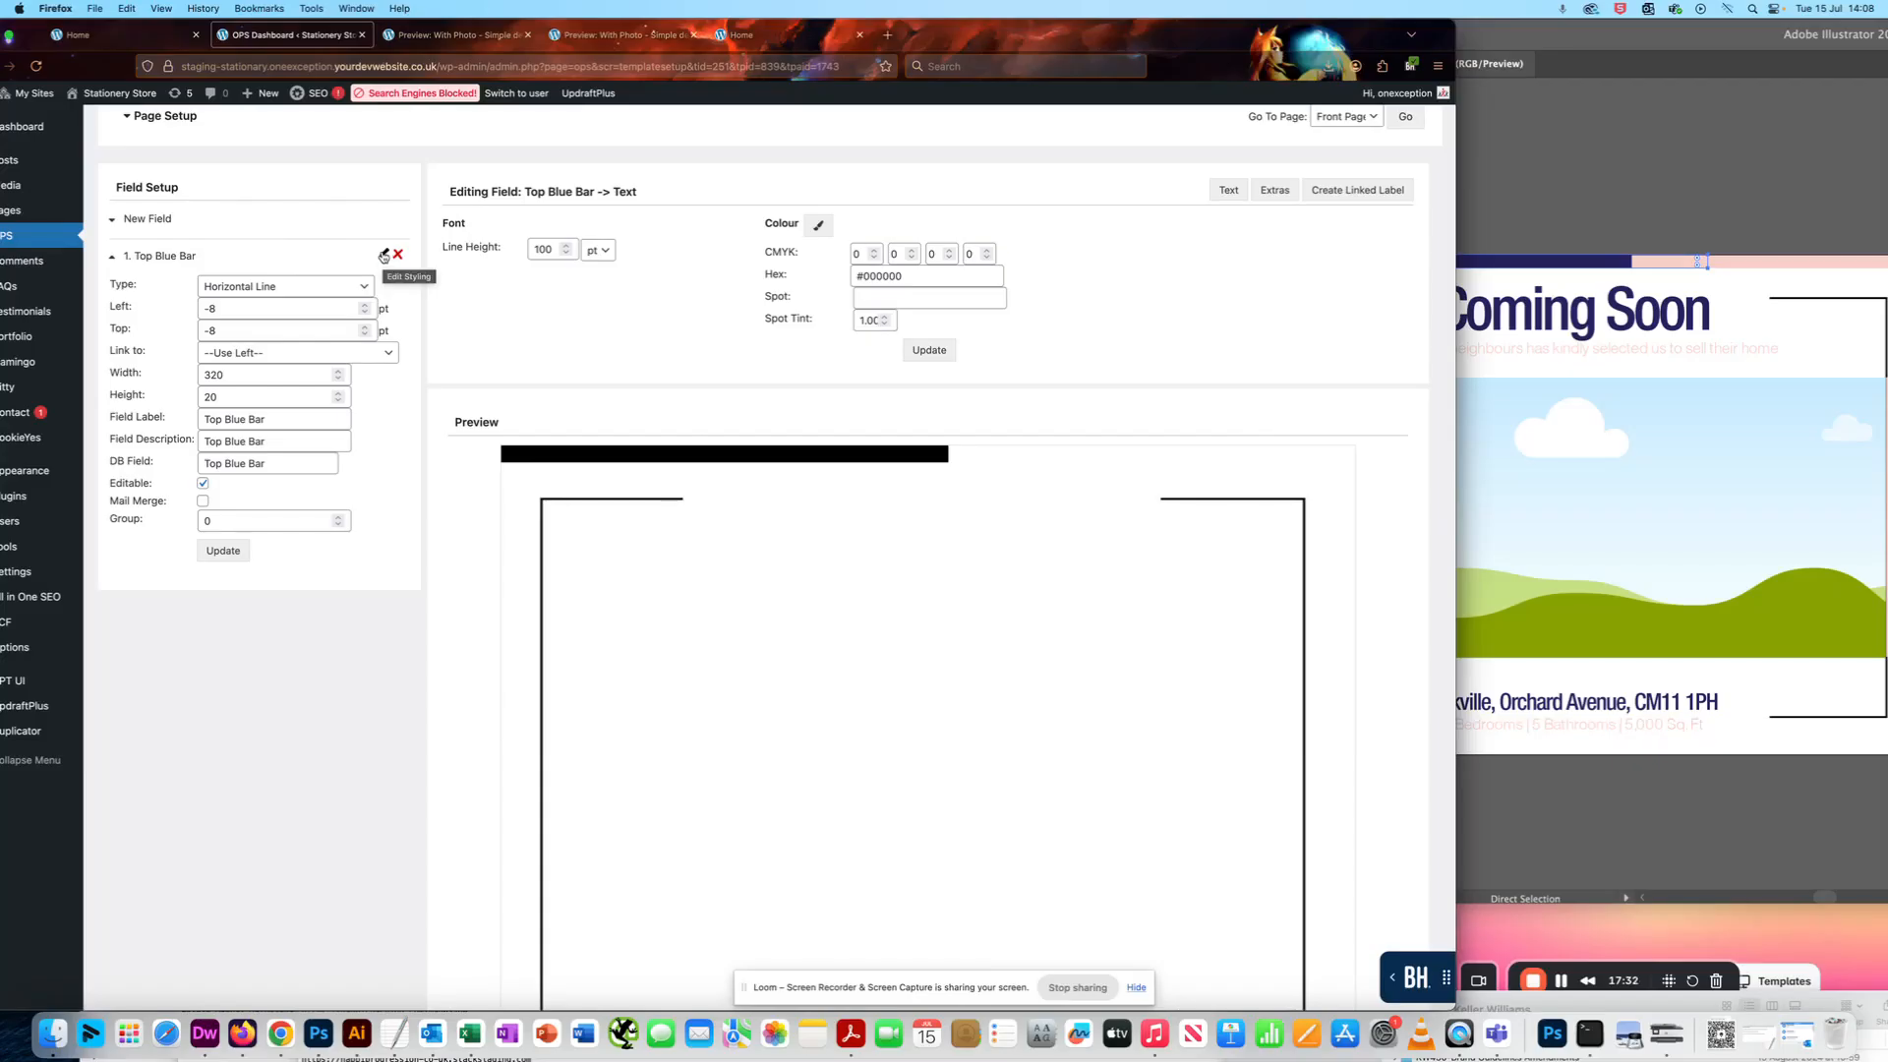
scroll(383, 256, up, 1)
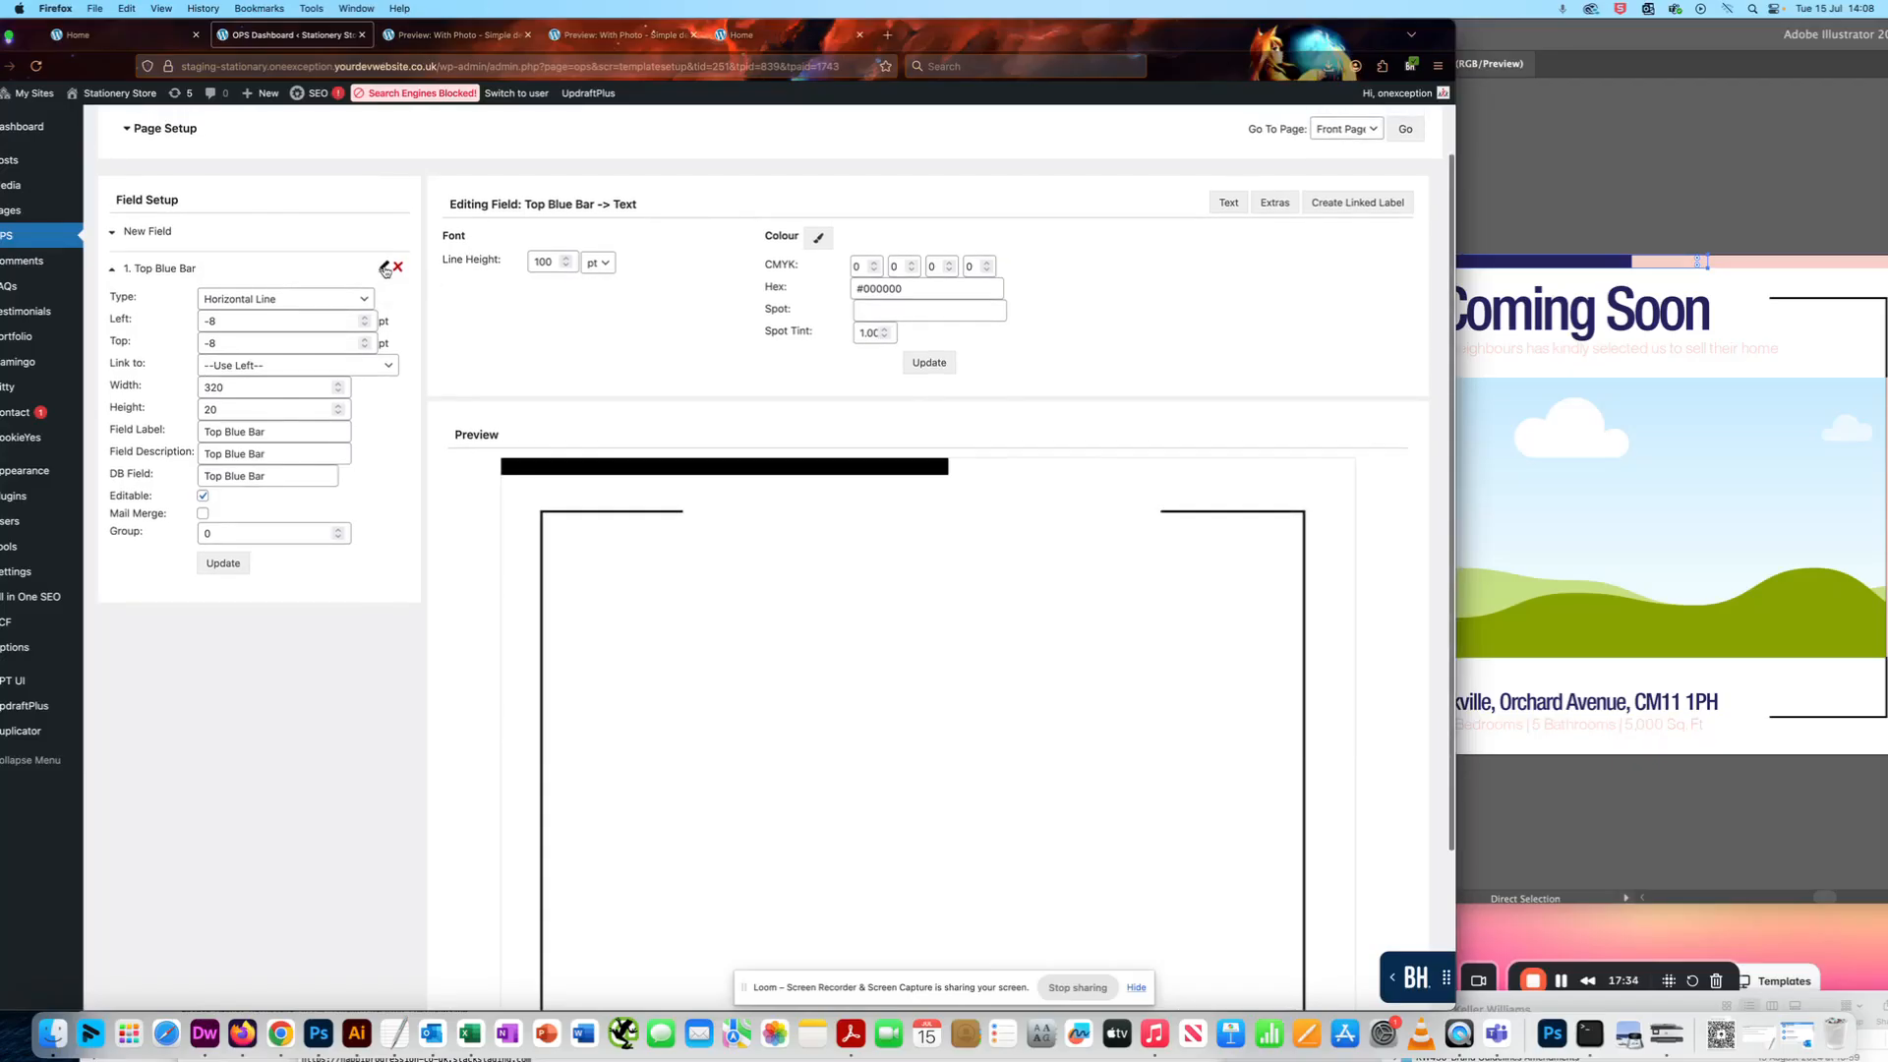
scroll(383, 268, up, 1)
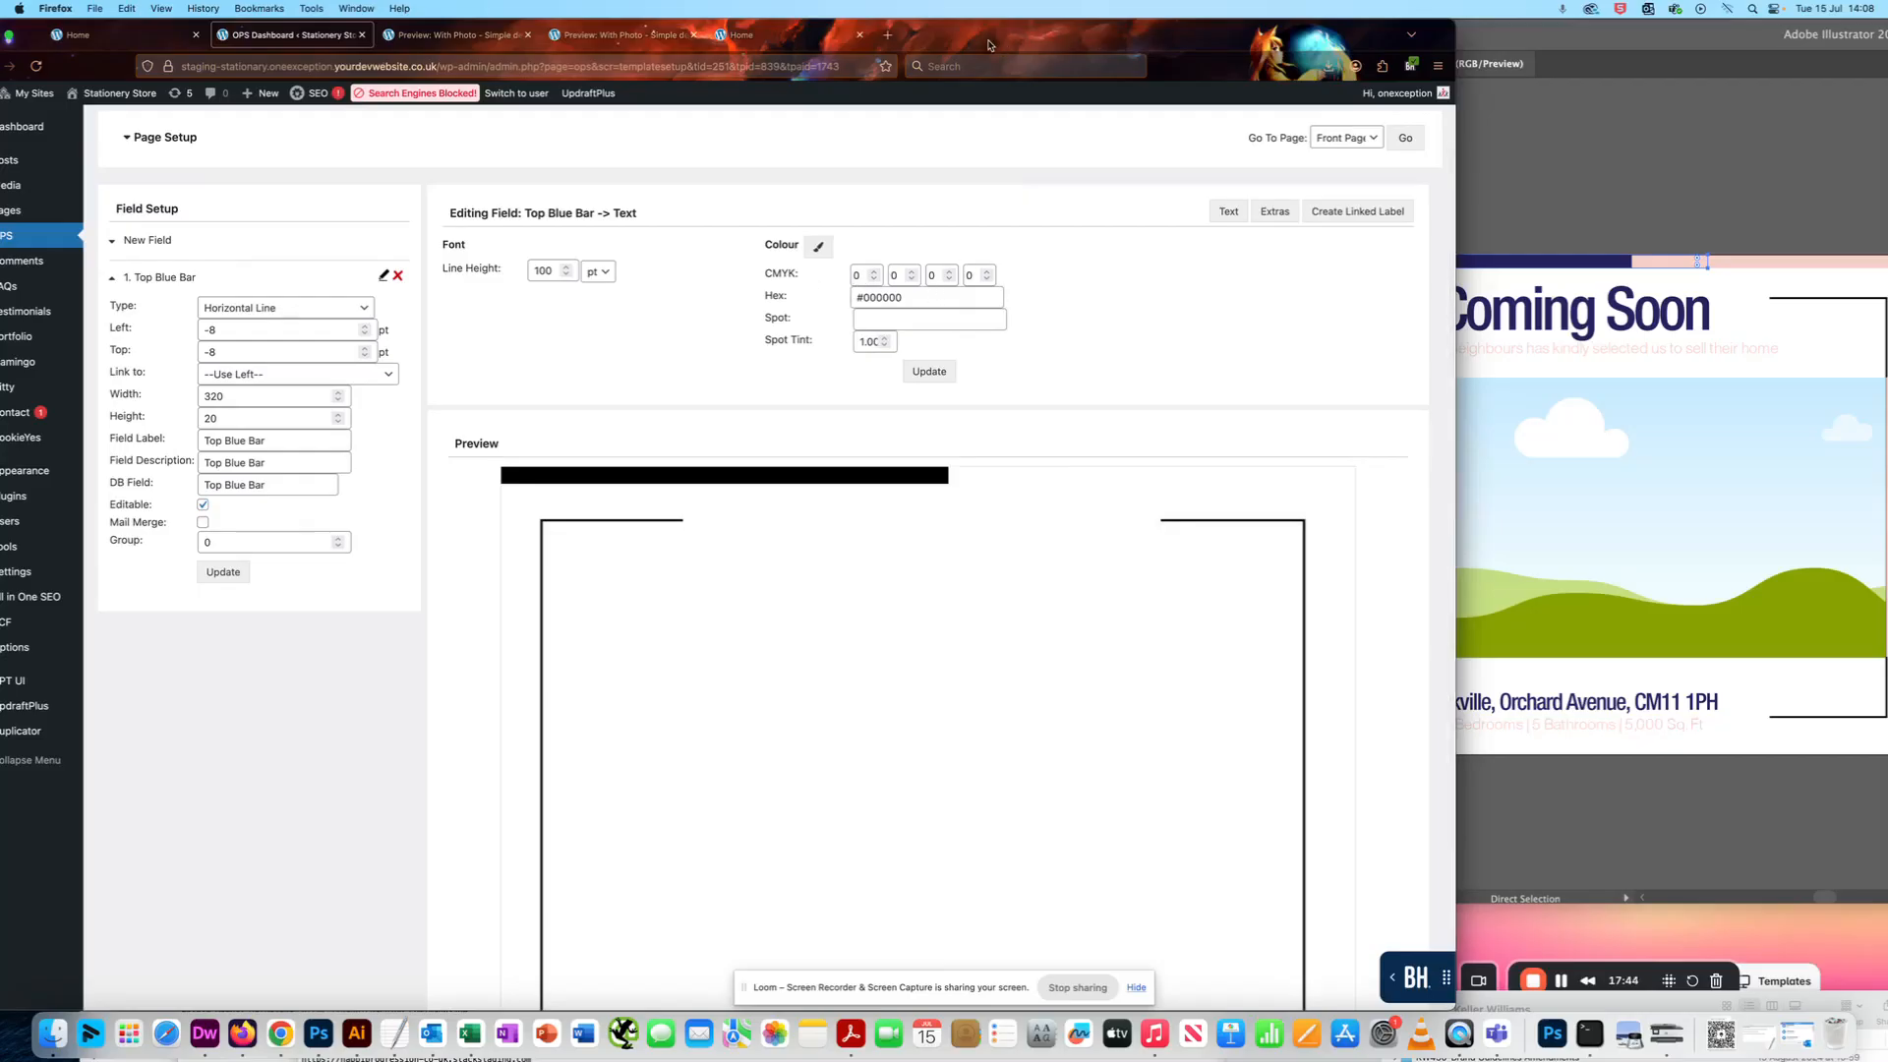
drag(1073, 34, 1496, 6)
drag(345, 36, 286, 36)
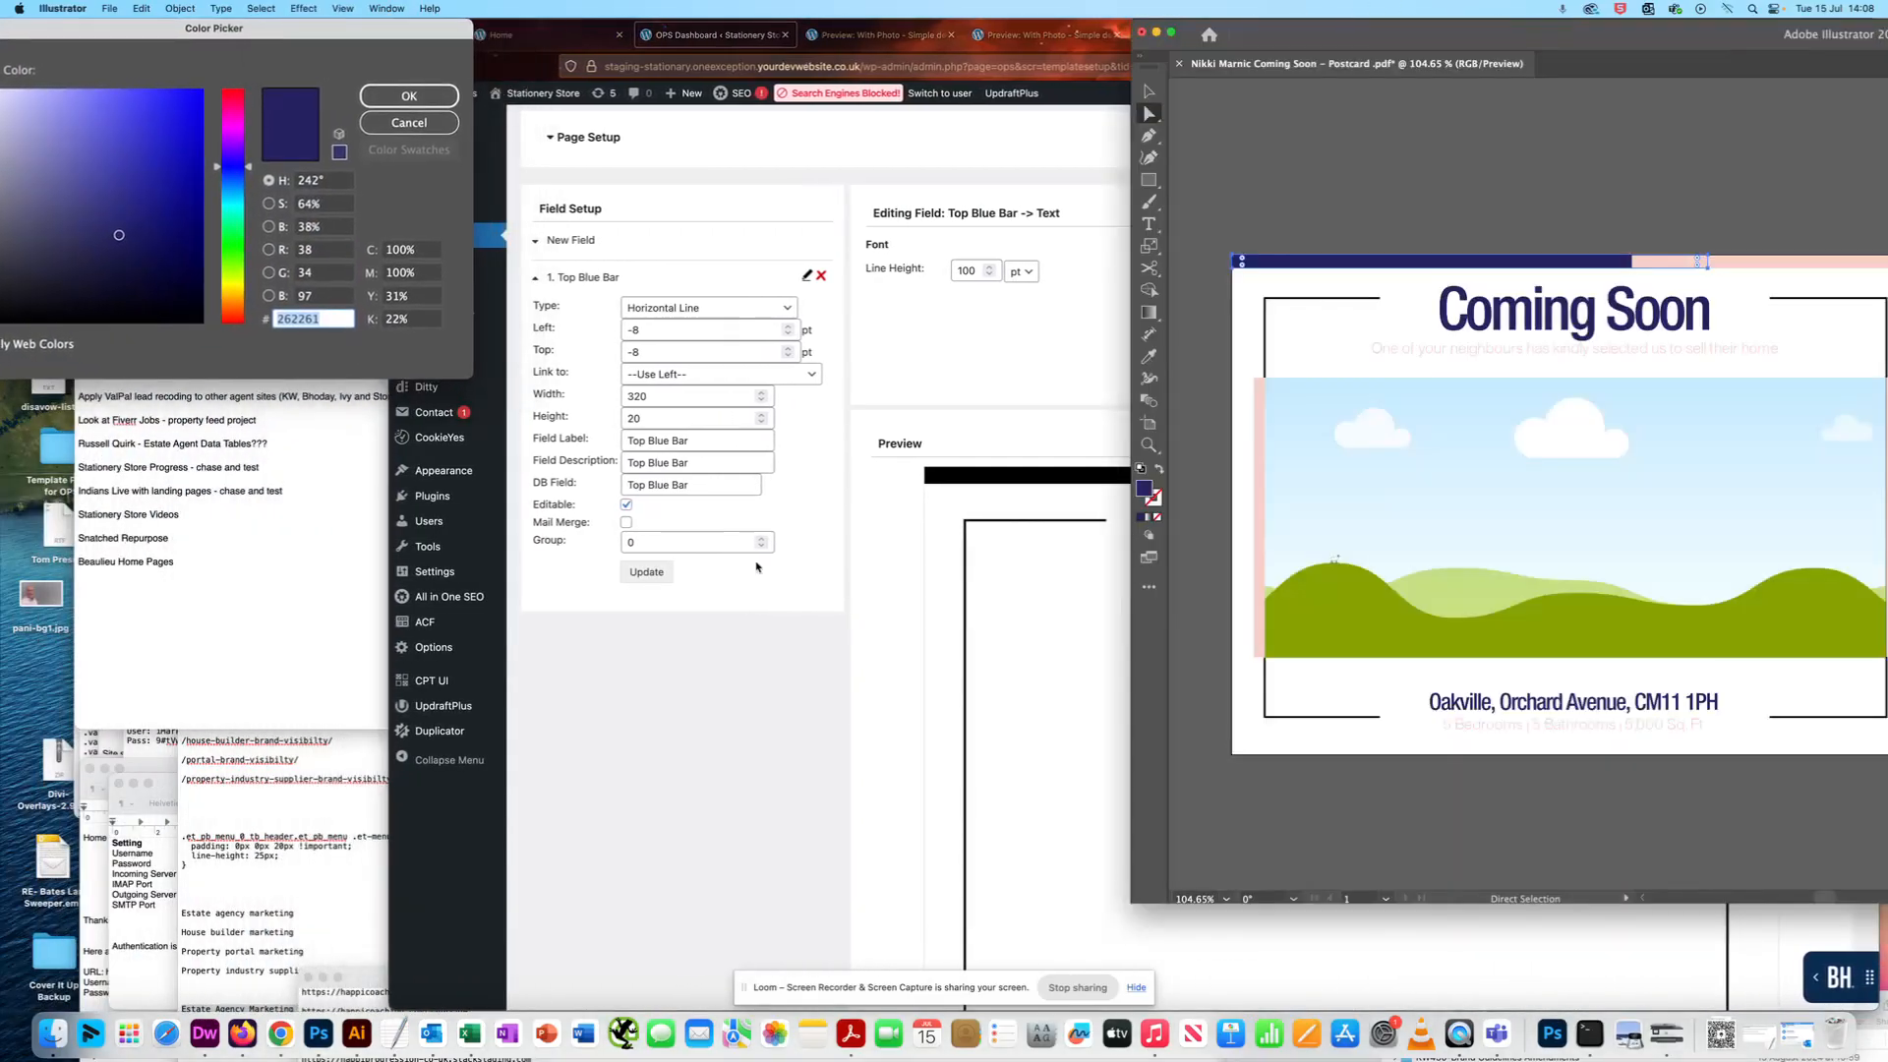
click(747, 671)
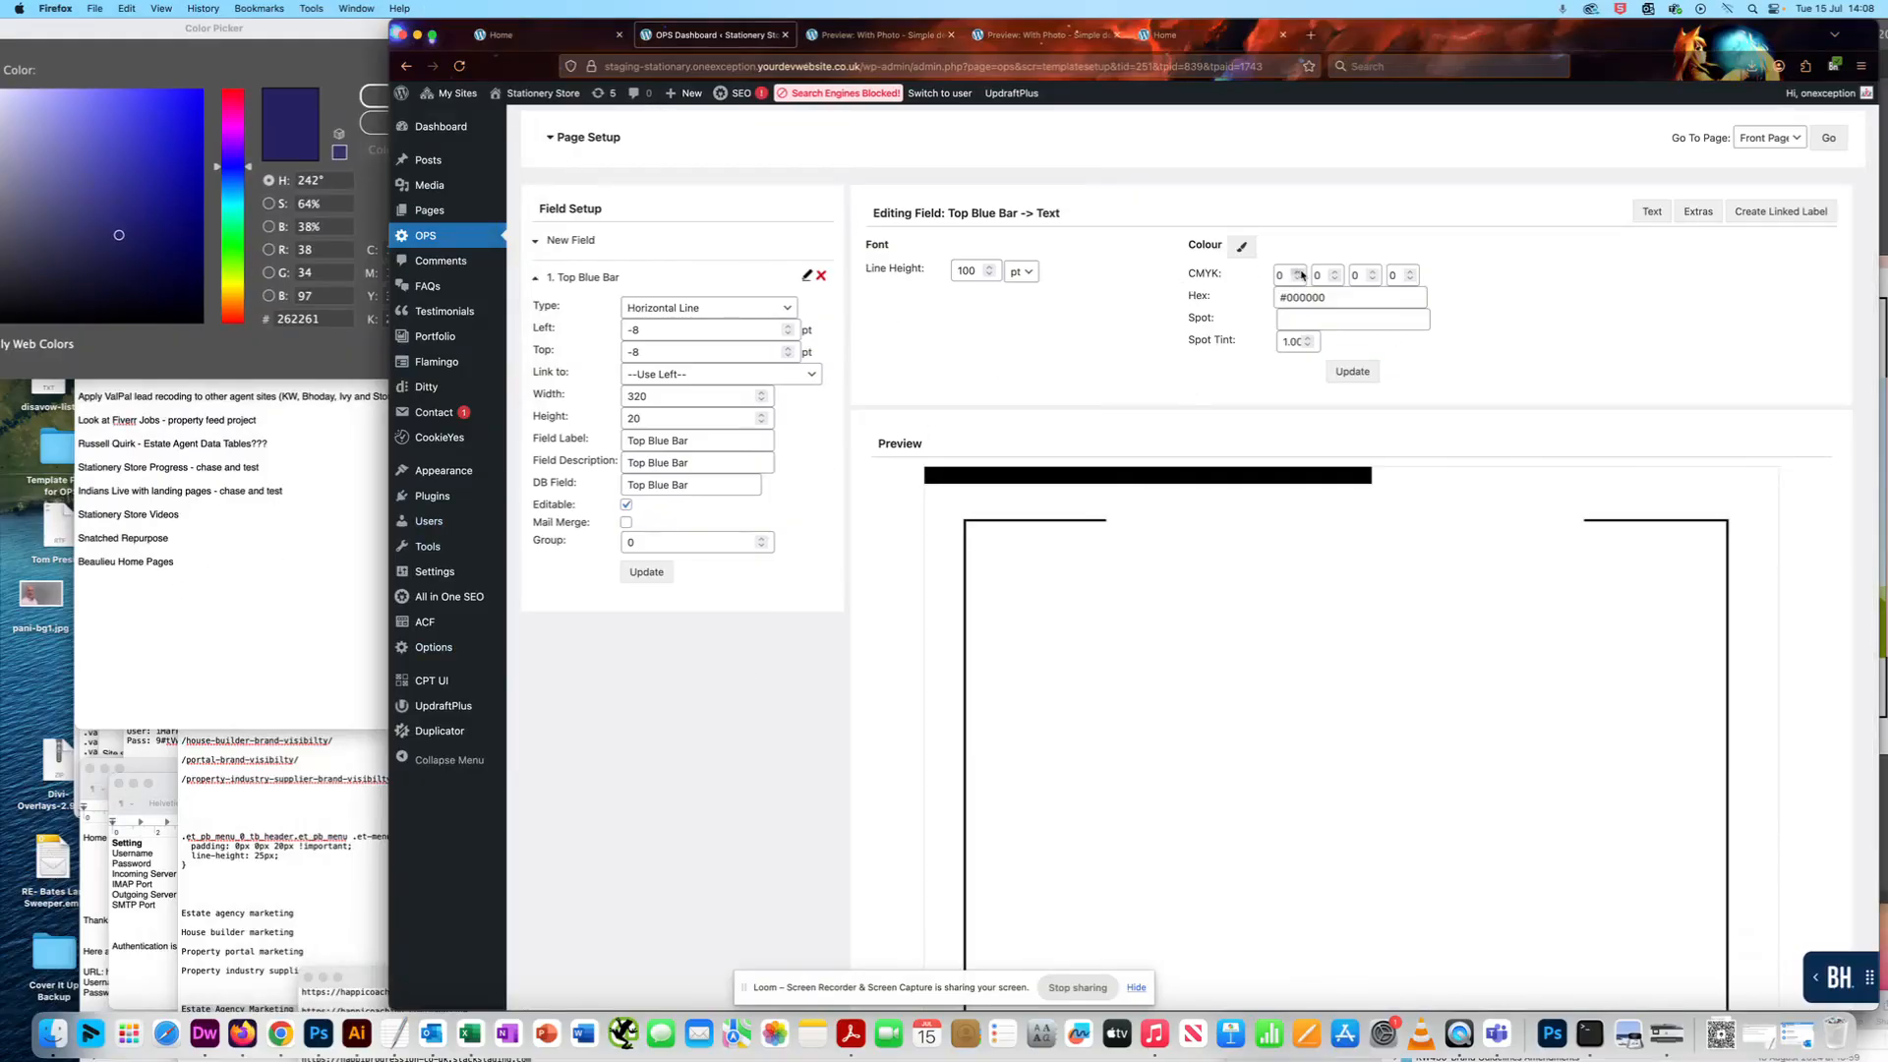
drag(1443, 47, 1511, 47)
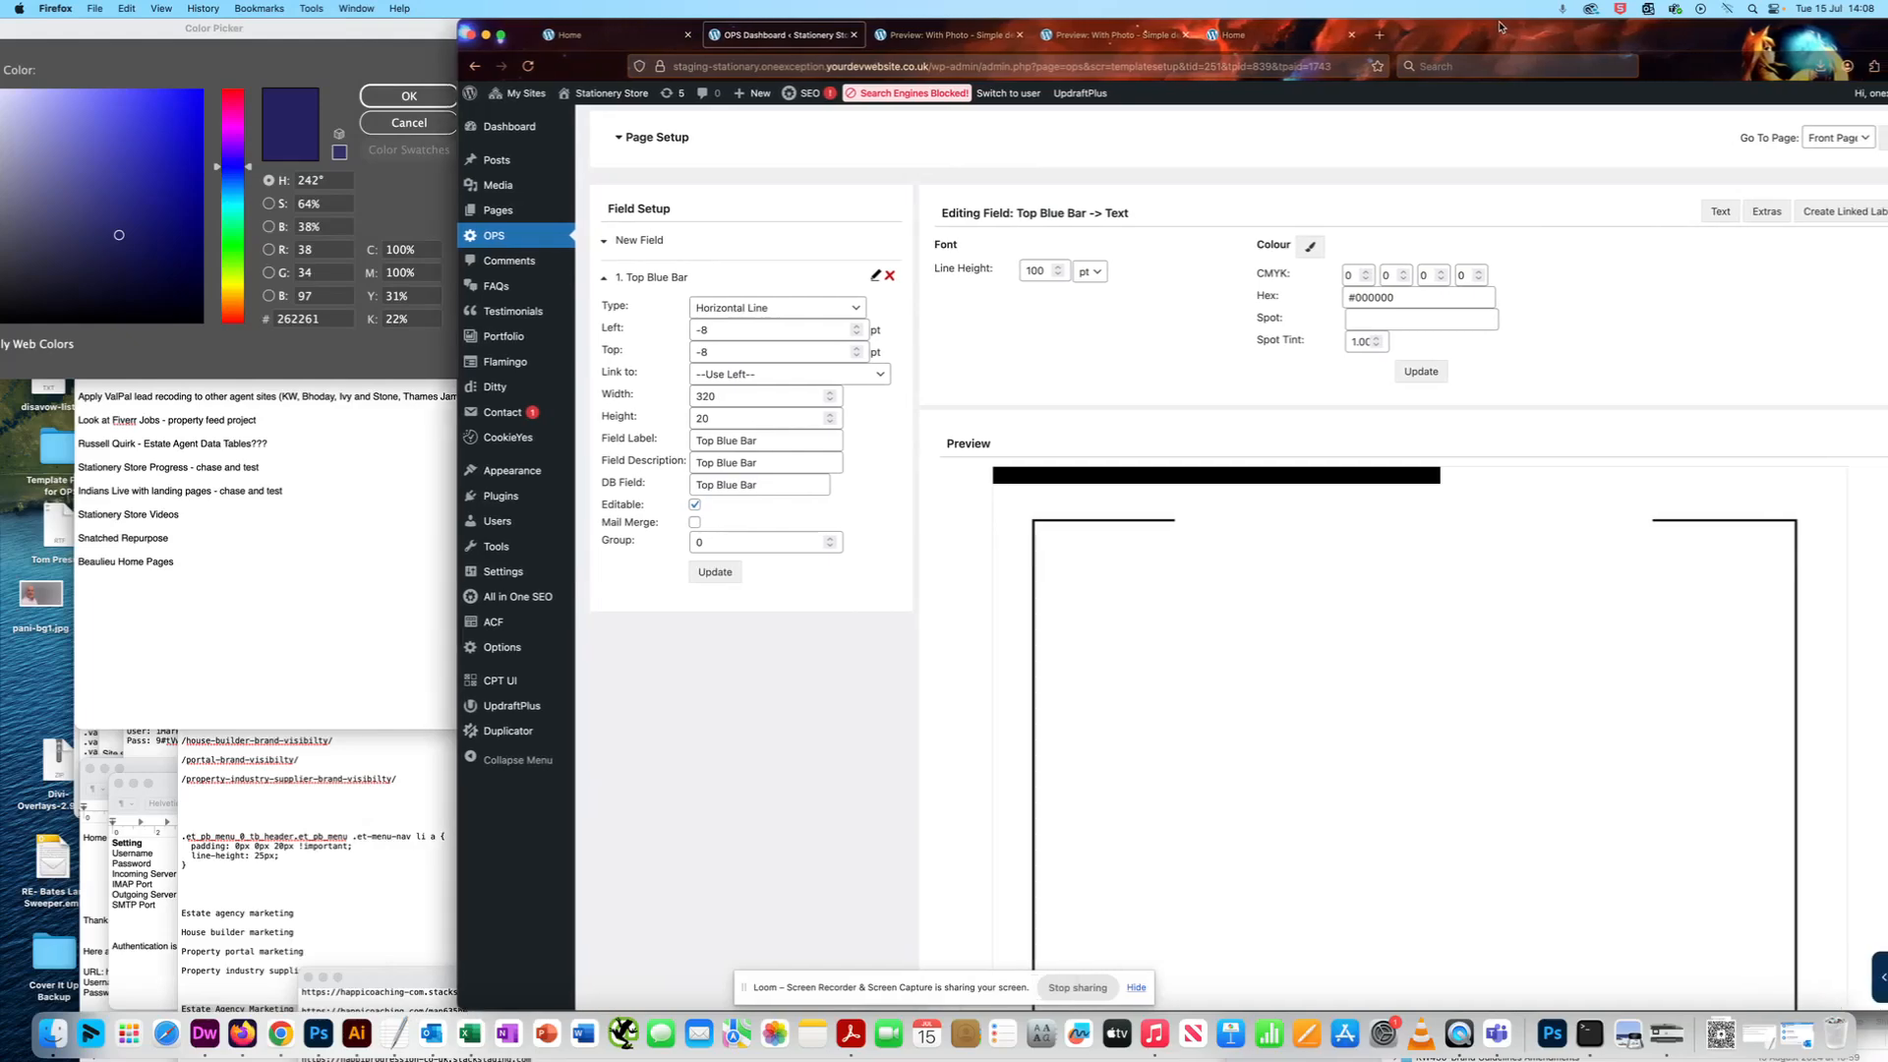
- Set the Top Blue Bar's CMYK colour to 100, 100, 31, 22, matching the Color Picker values
click(410, 247)
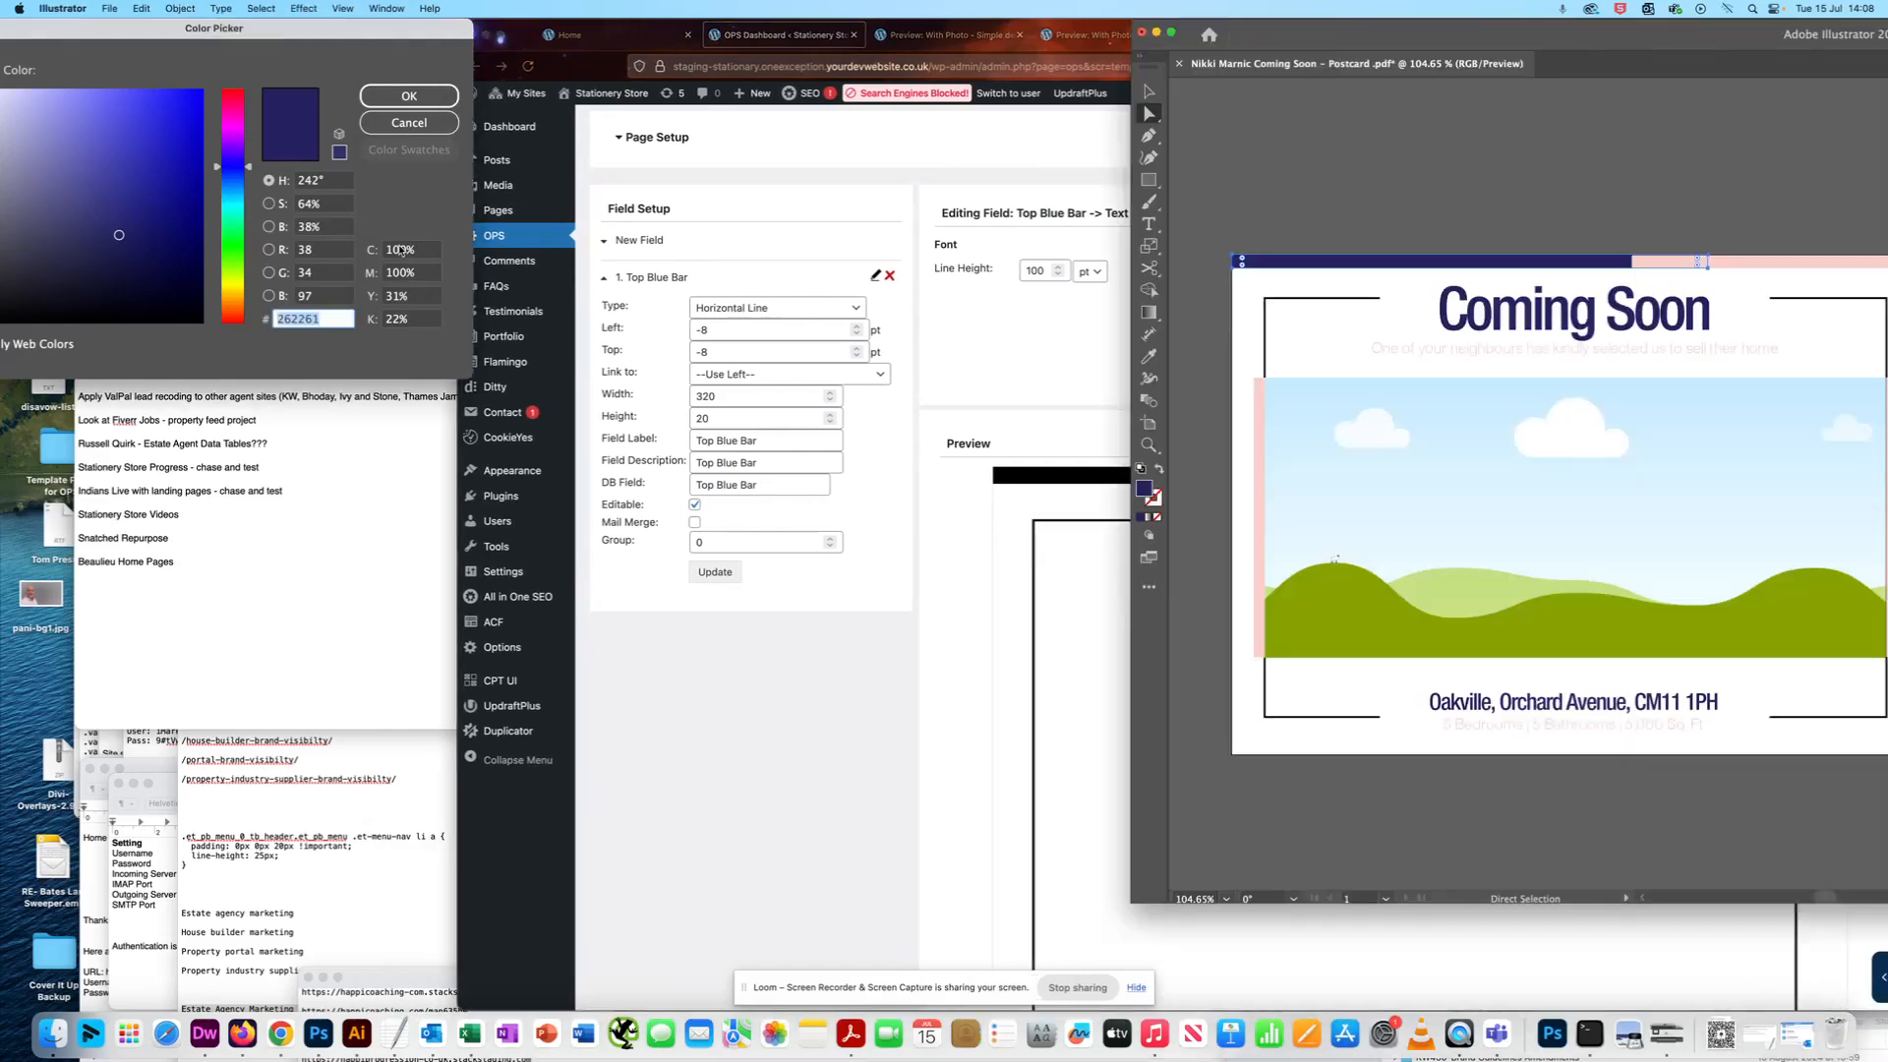
click(434, 252)
click(1082, 362)
click(1356, 276)
text(100)
key(Tab)
text(100)
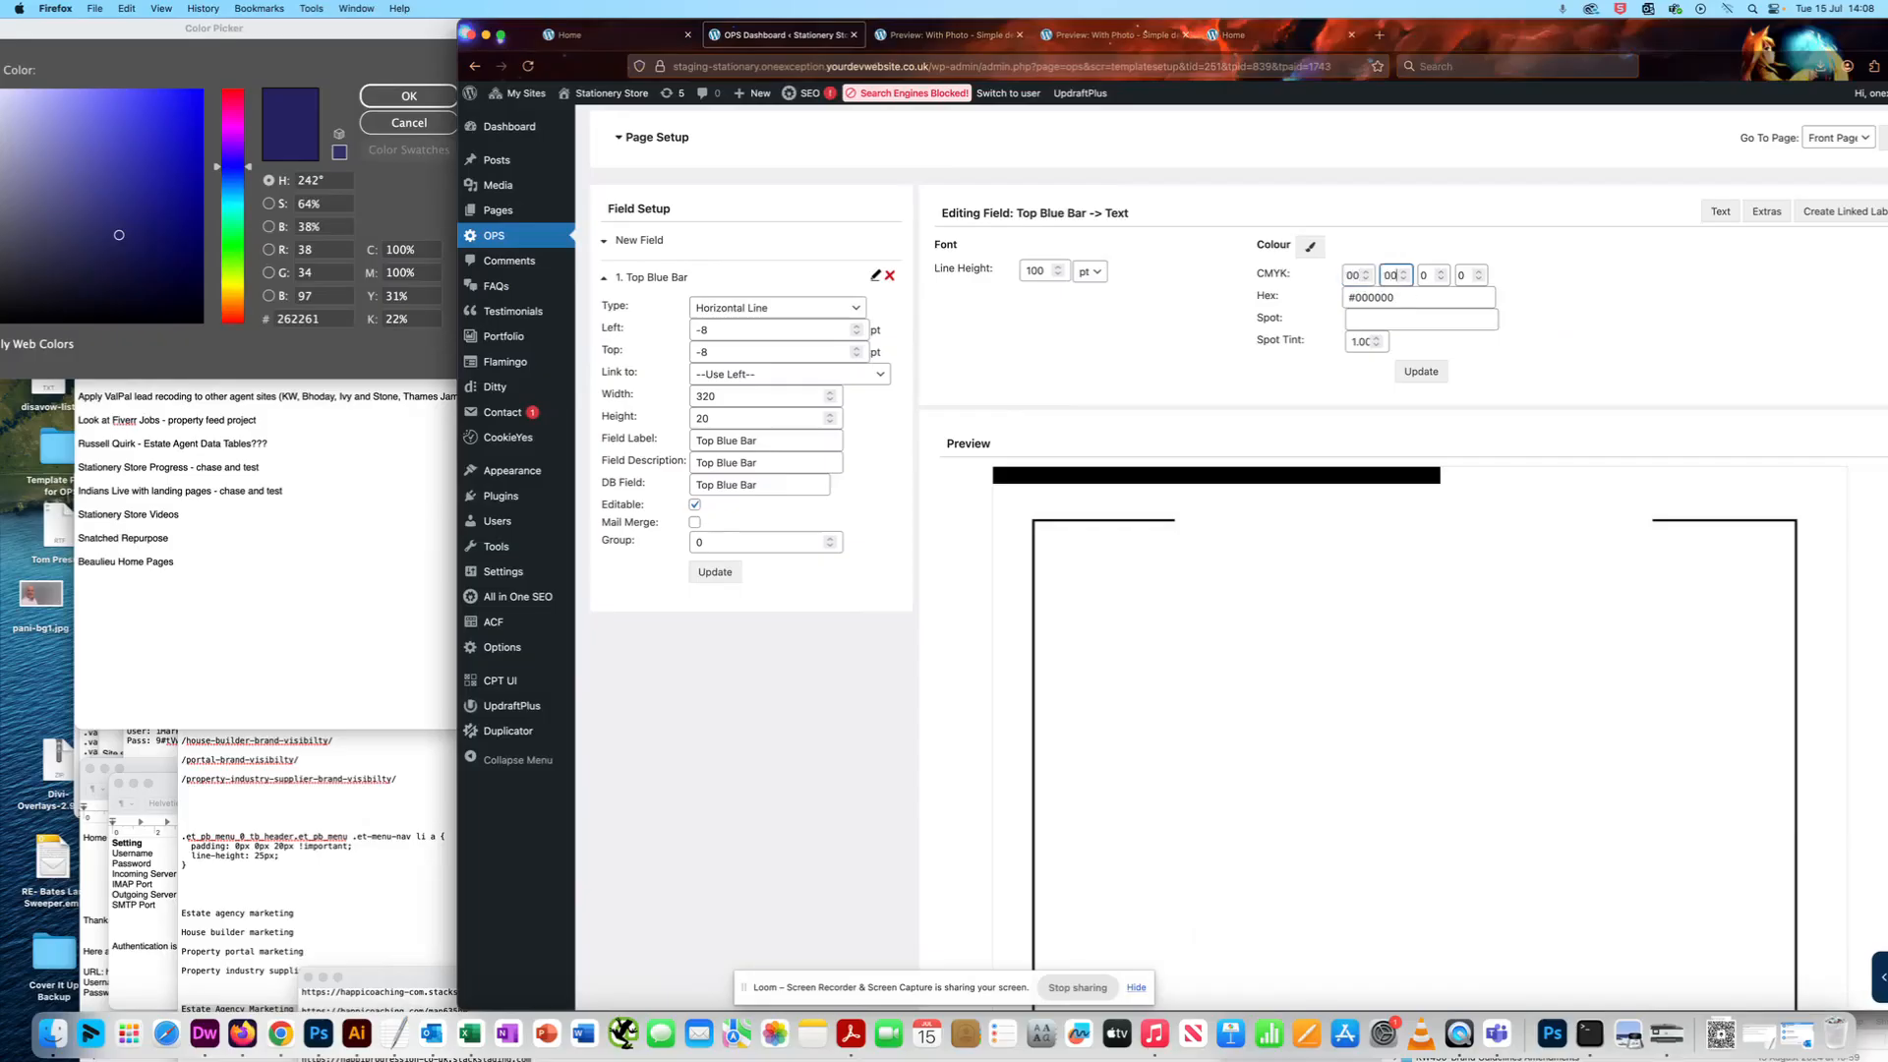
key(Tab)
key(Tab)
text(22)
click(1615, 312)
- Copy the hex code 262261 from the Color Picker into the Top Blue Bar's hex colour and update the styling
click(315, 350)
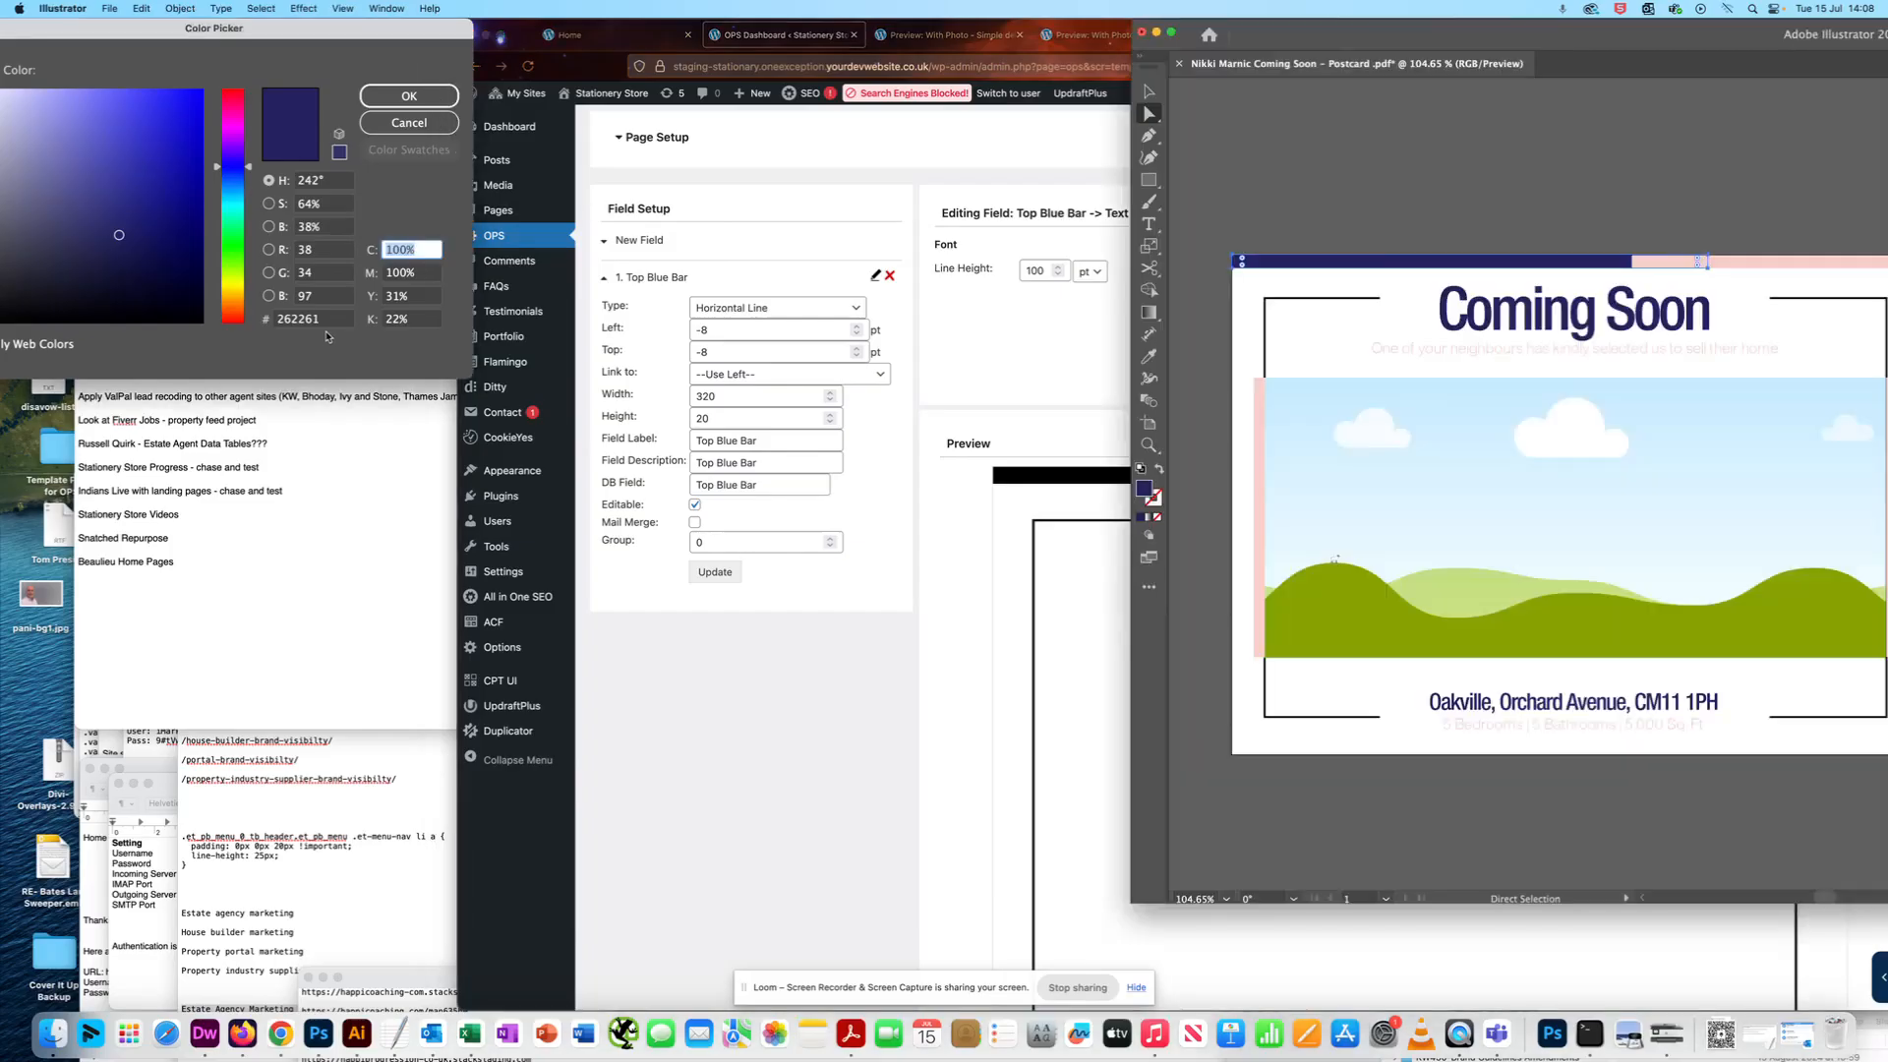
click(318, 320)
drag(326, 318, 212, 317)
key(super+c)
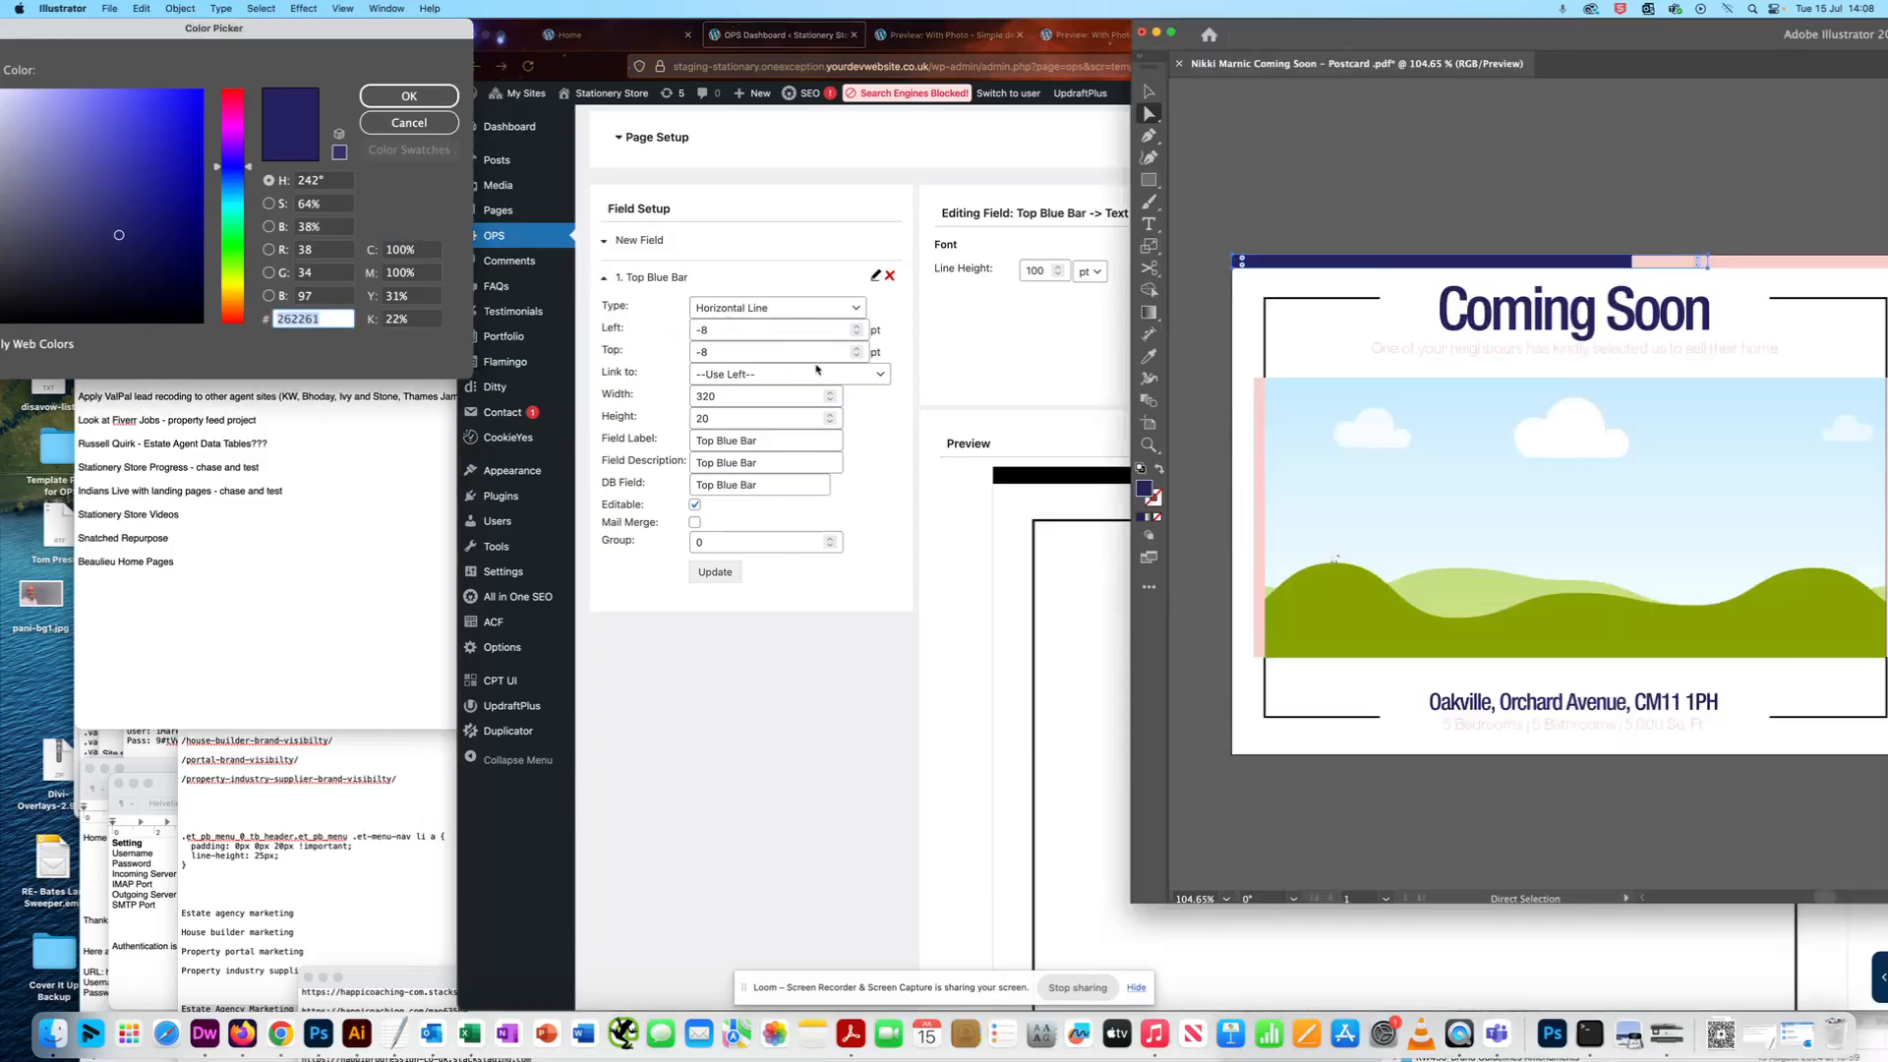
click(1055, 332)
drag(1400, 297, 1351, 298)
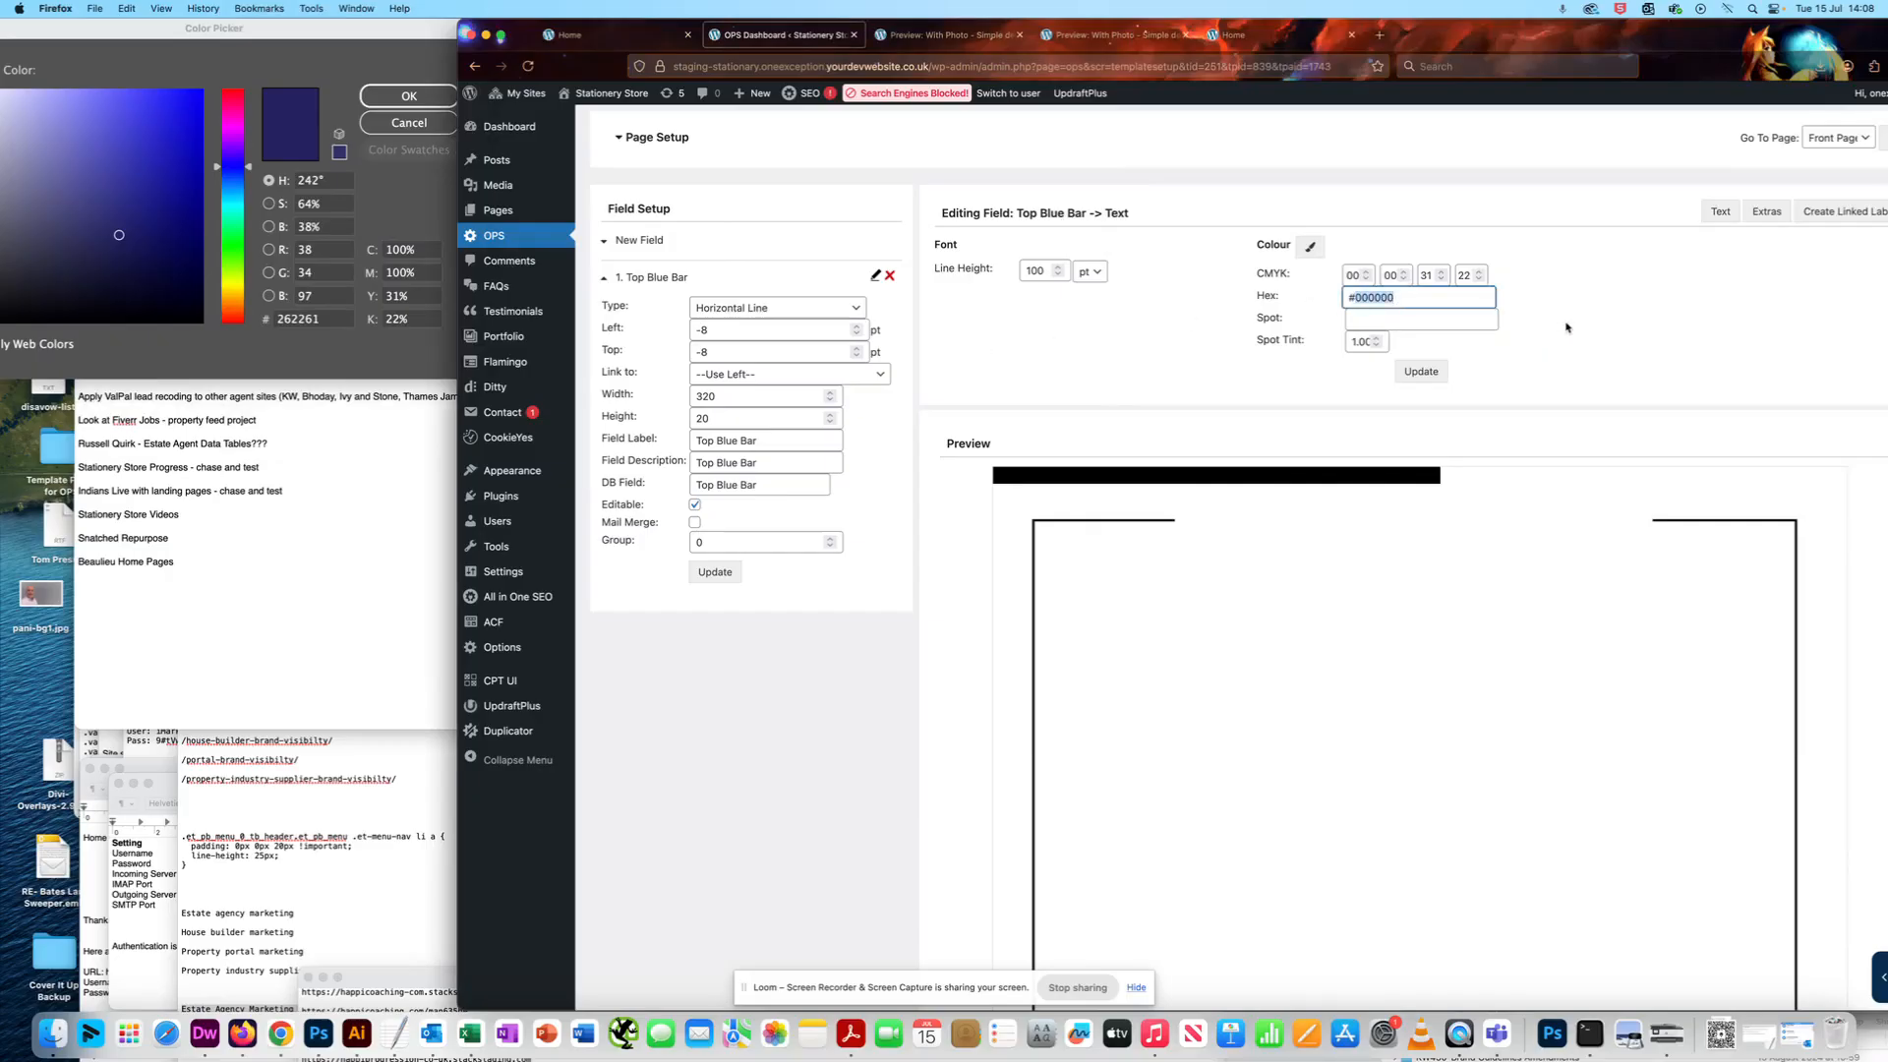
key(super+v)
click(1656, 321)
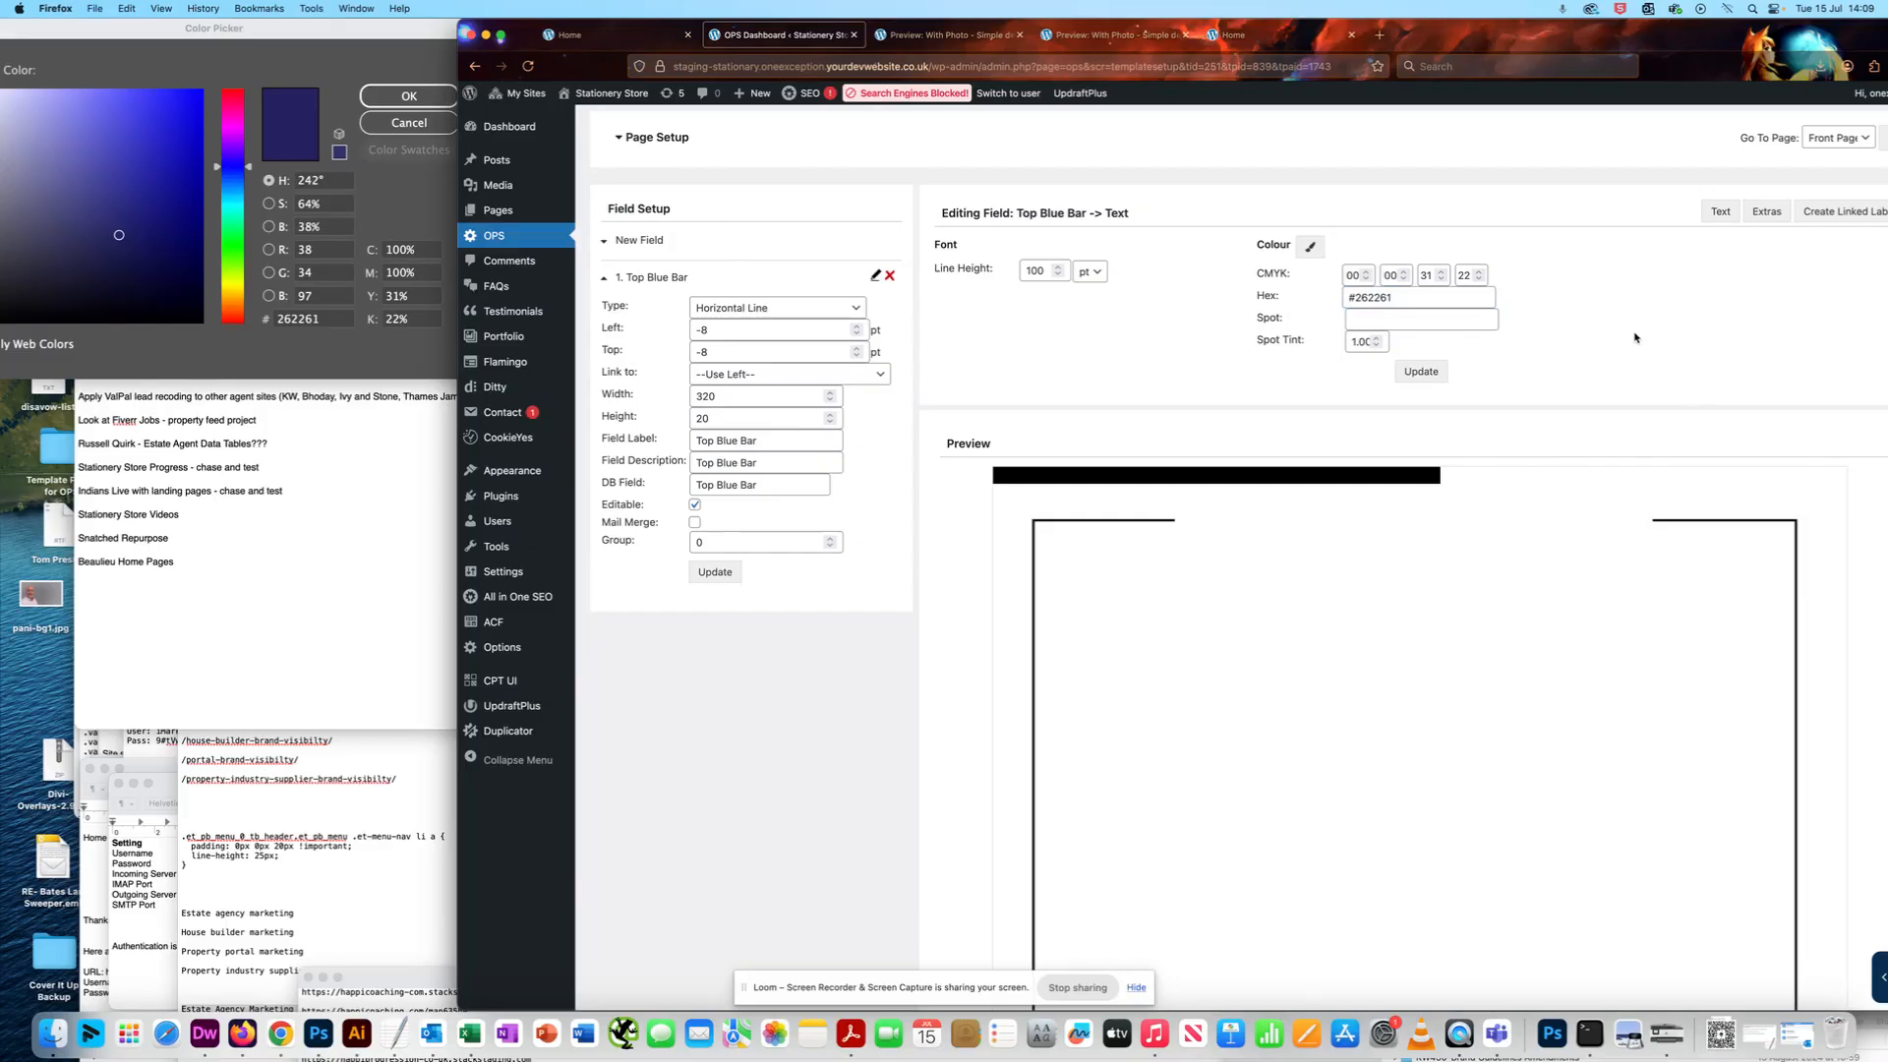
click(1365, 318)
click(1601, 293)
click(1421, 372)
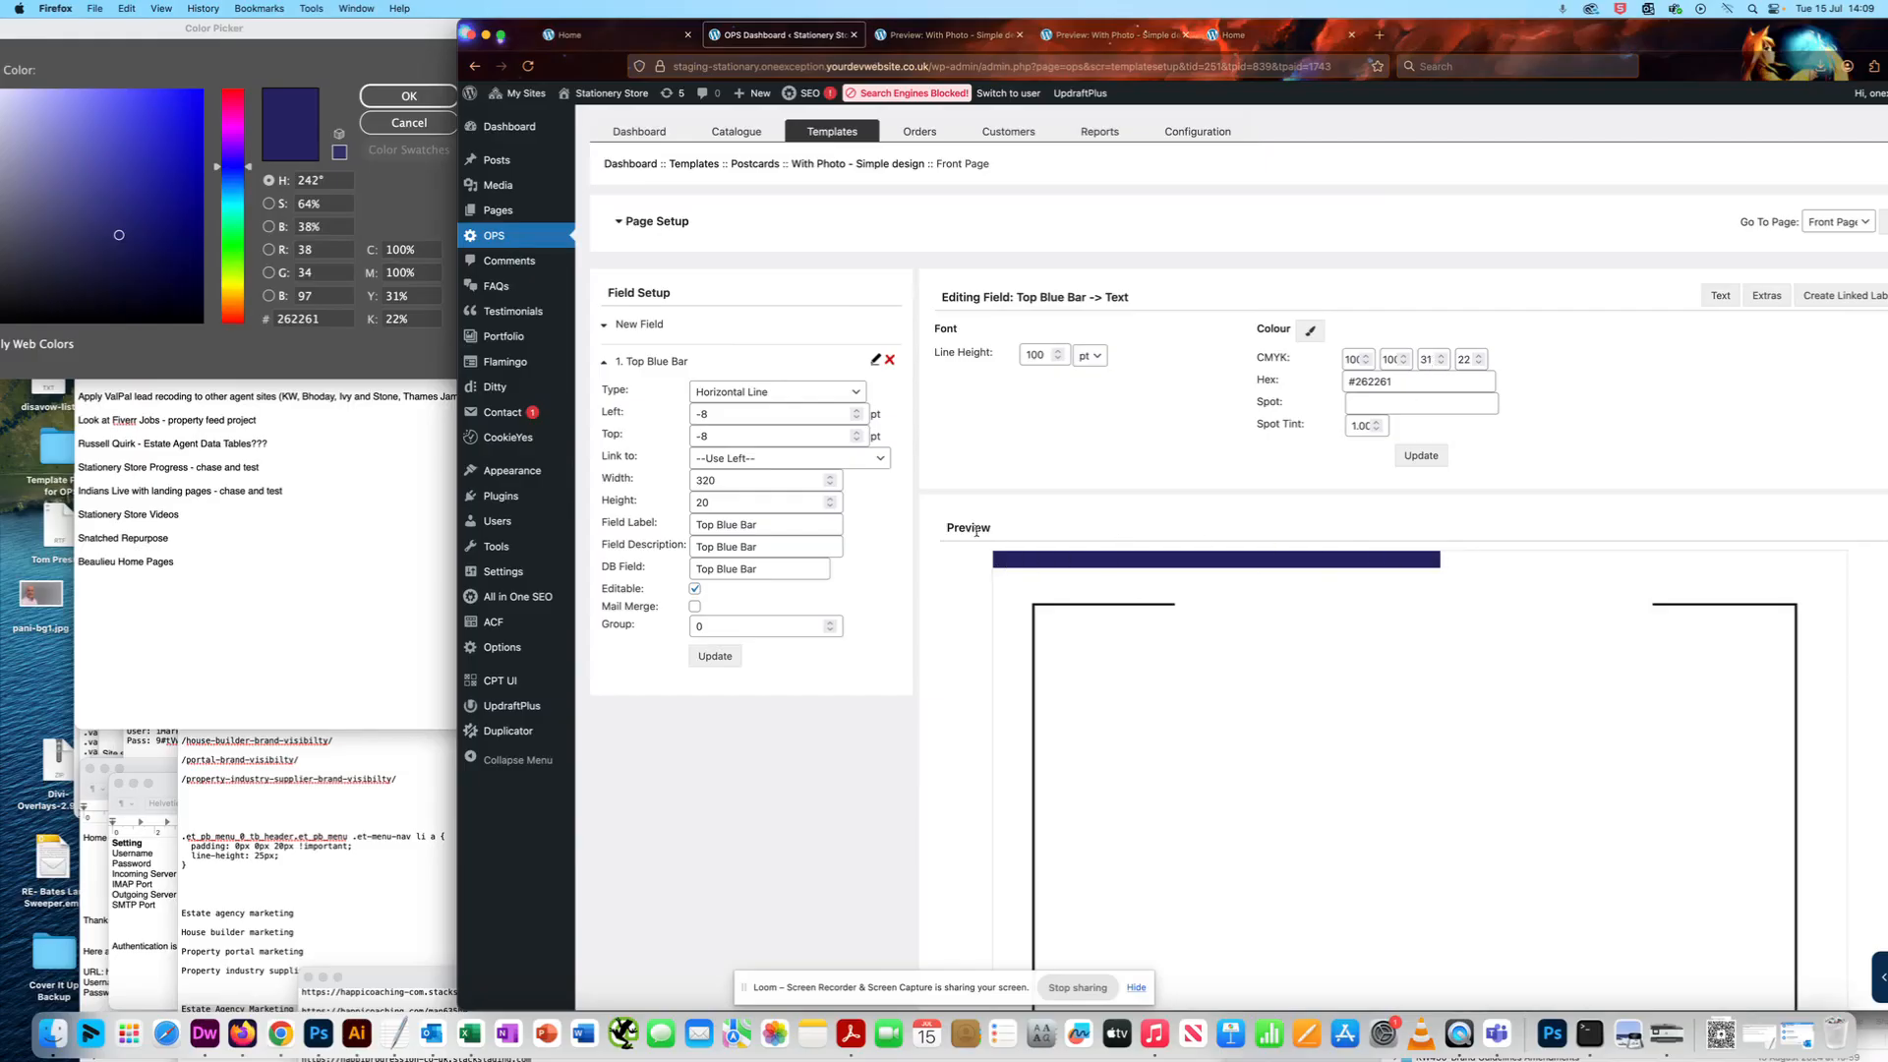
- Enable Custom Colour in the Top Blue Bar's extras and update the field
drag(1650, 40, 1574, 16)
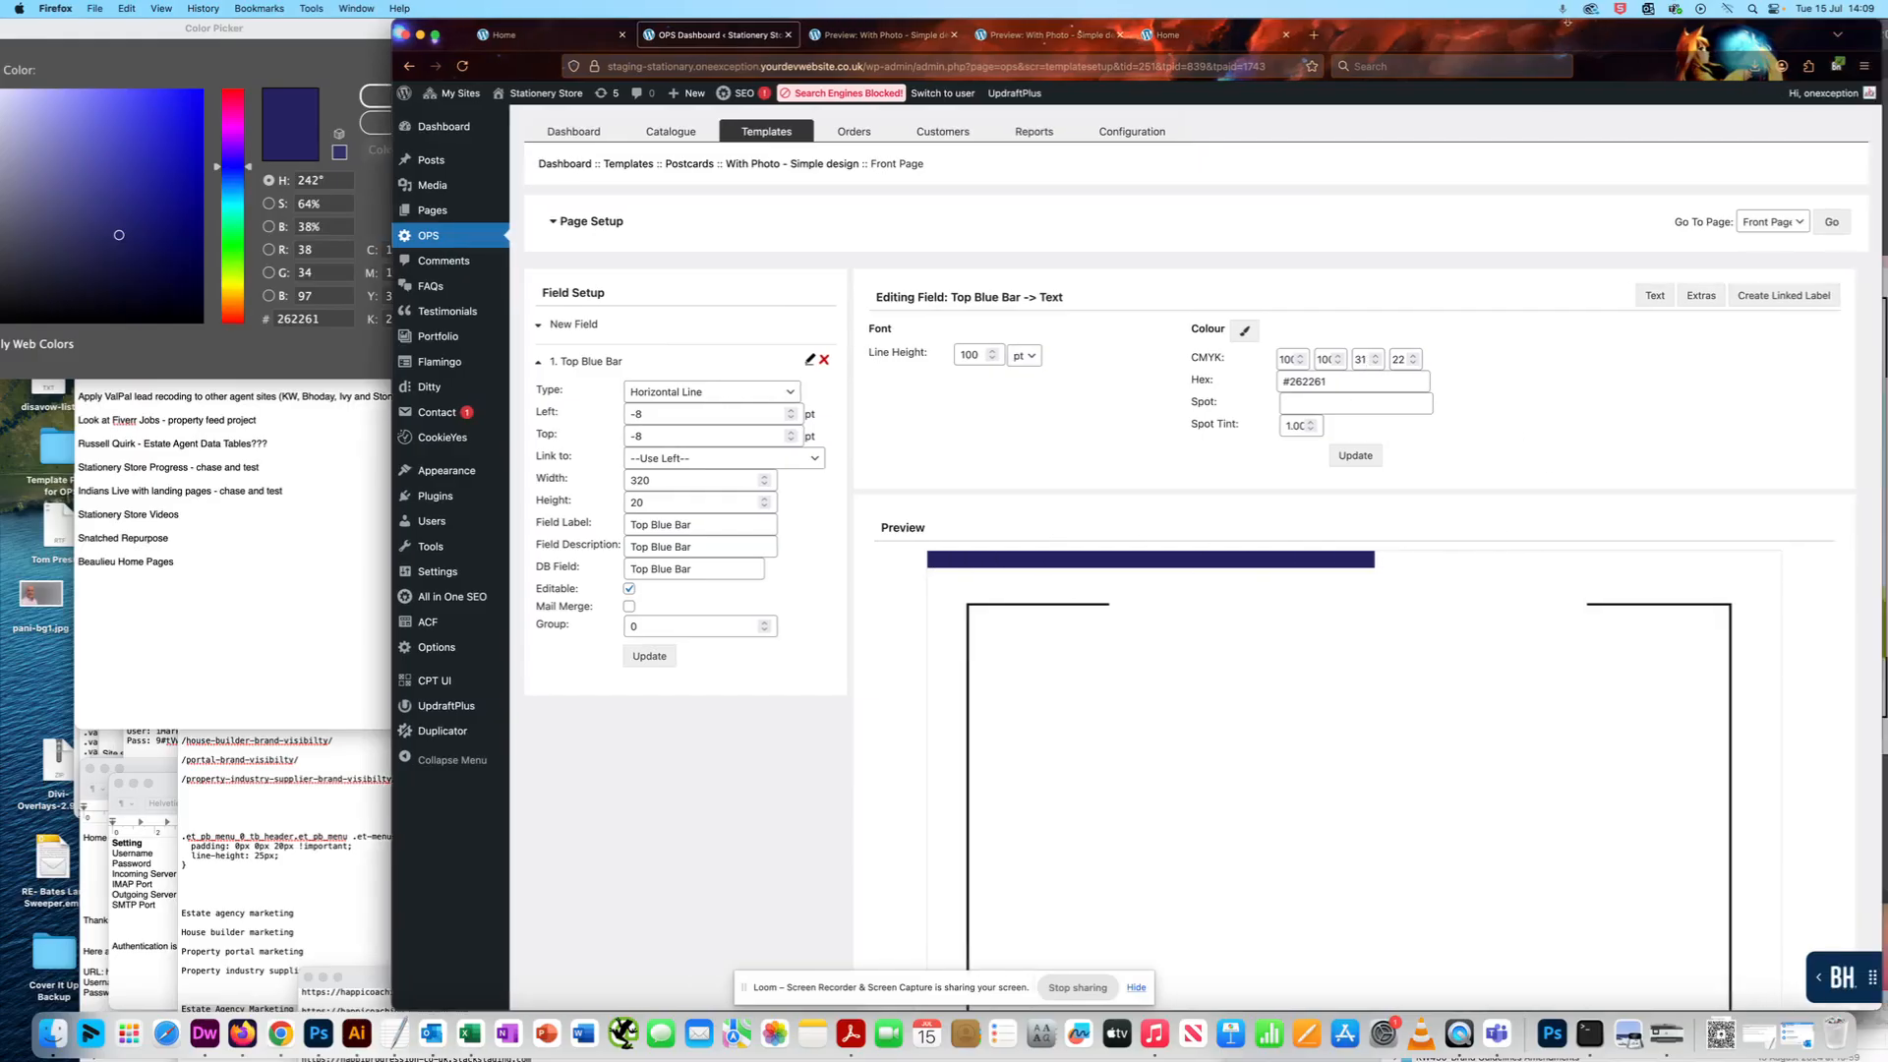
click(1702, 298)
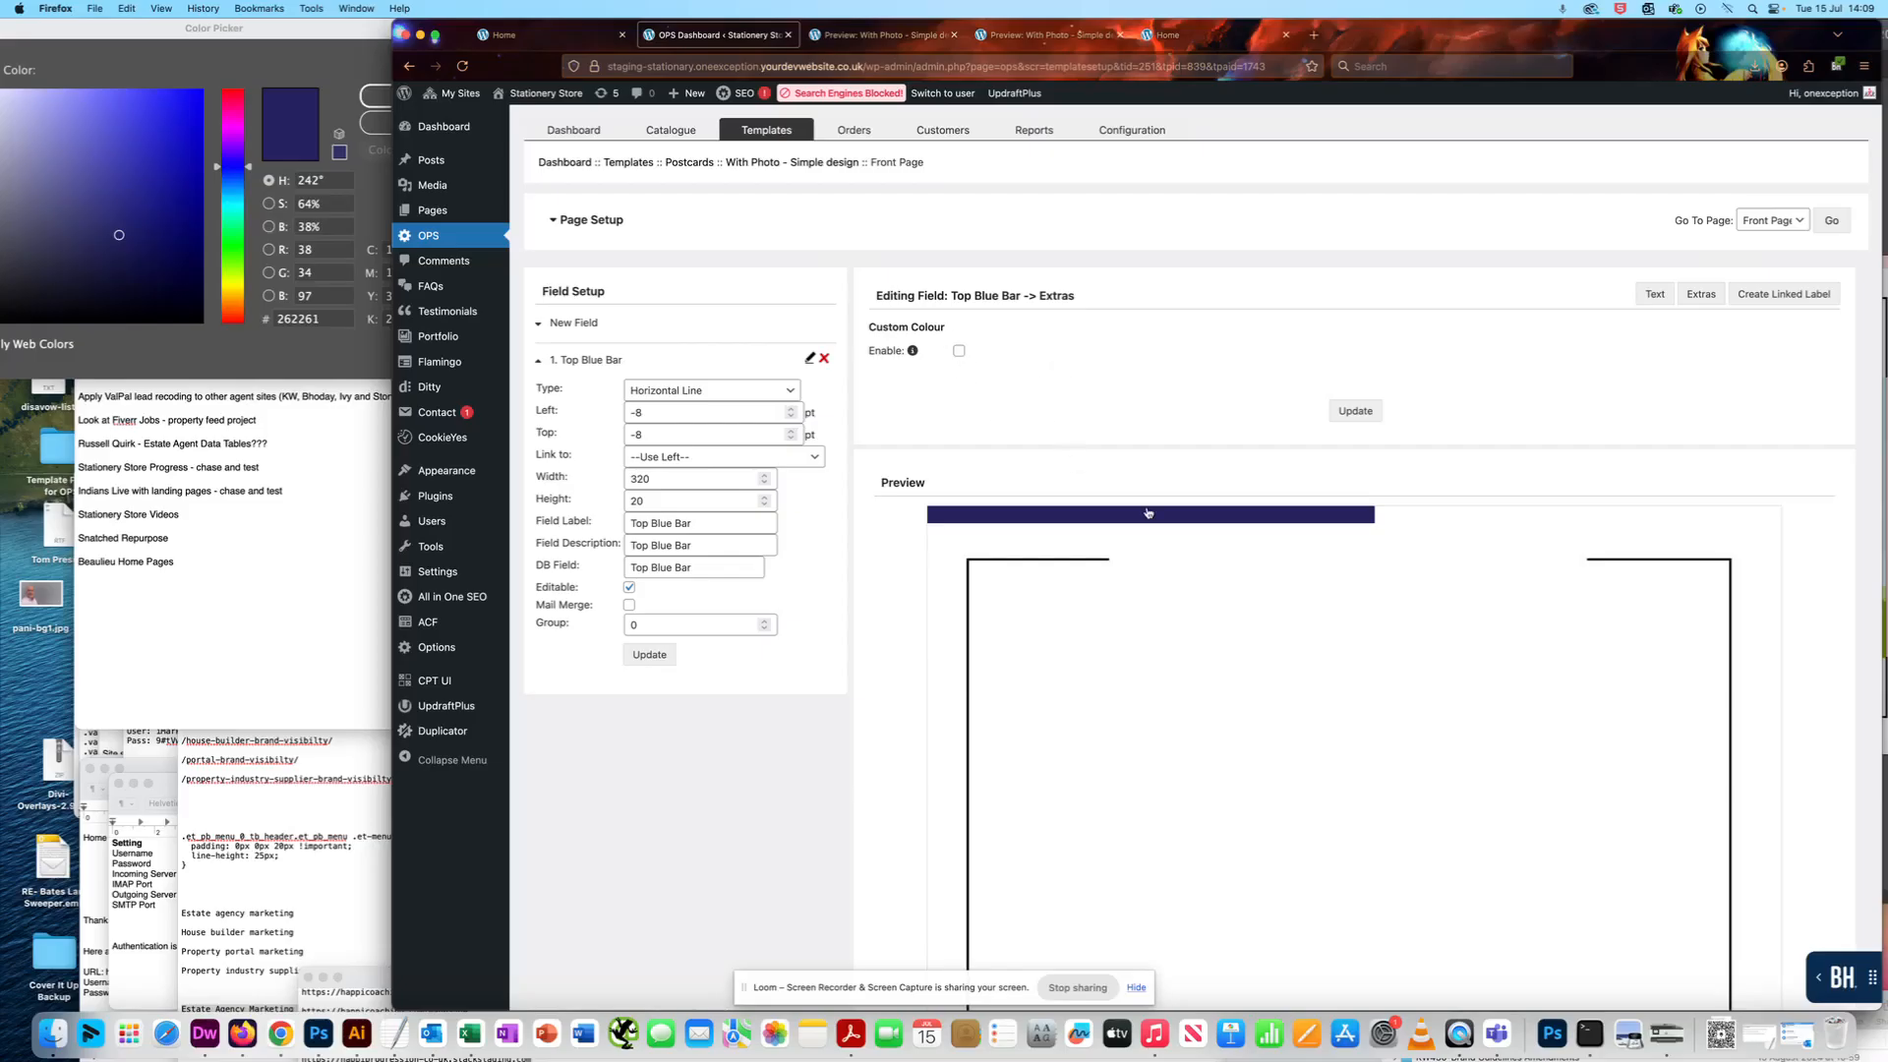
scroll(1063, 400, down, 1)
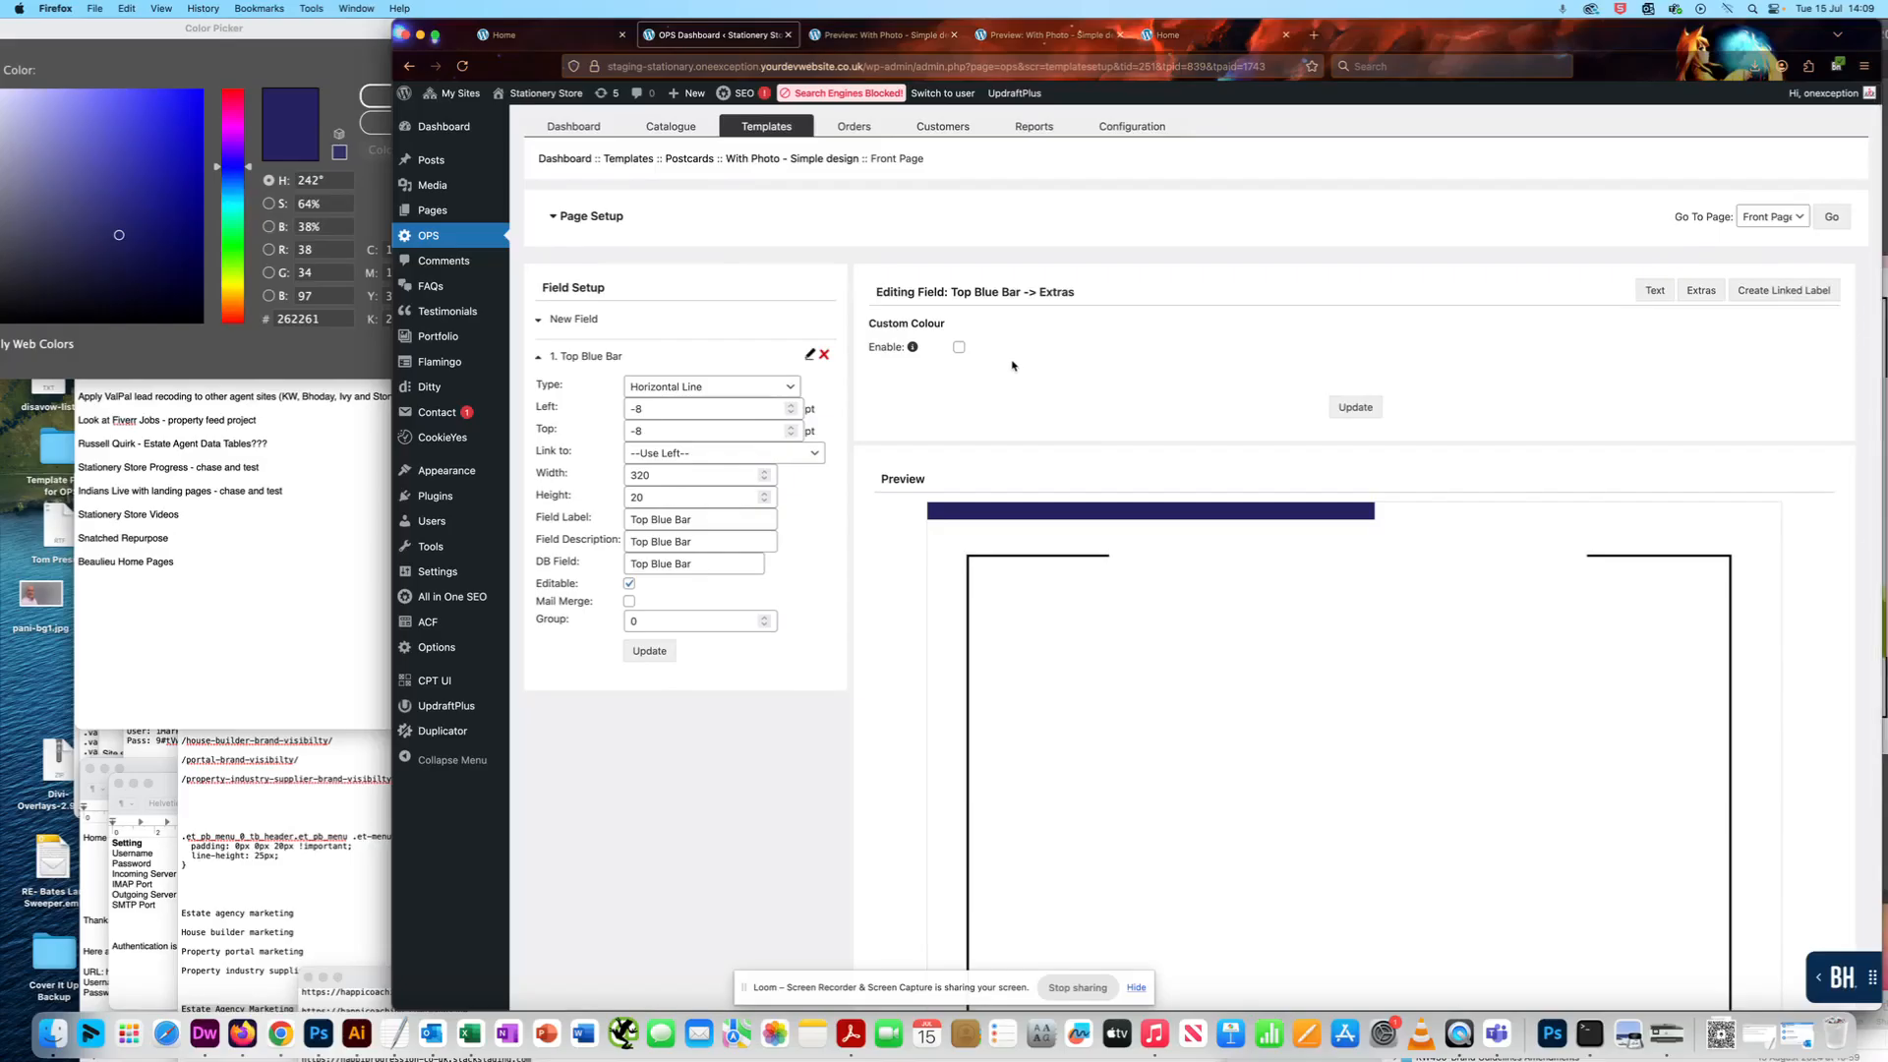
scroll(957, 366, up, 1)
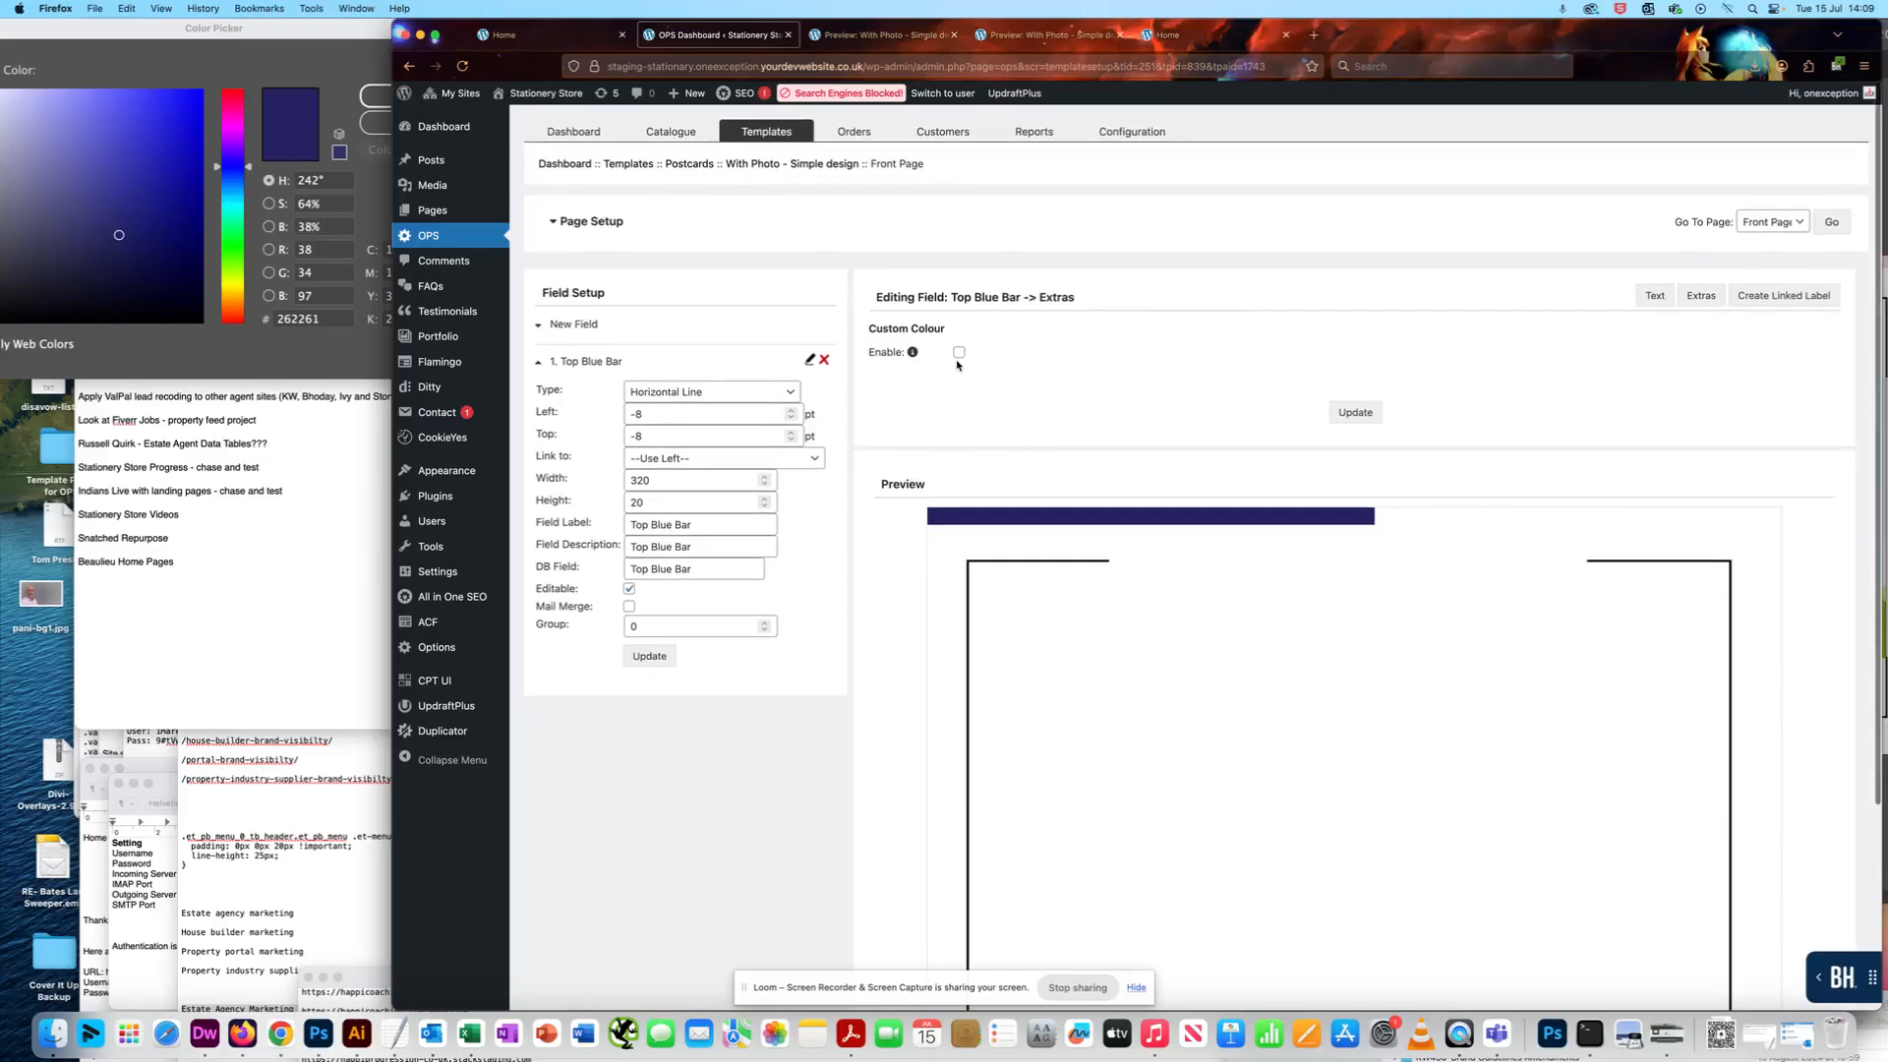
click(958, 353)
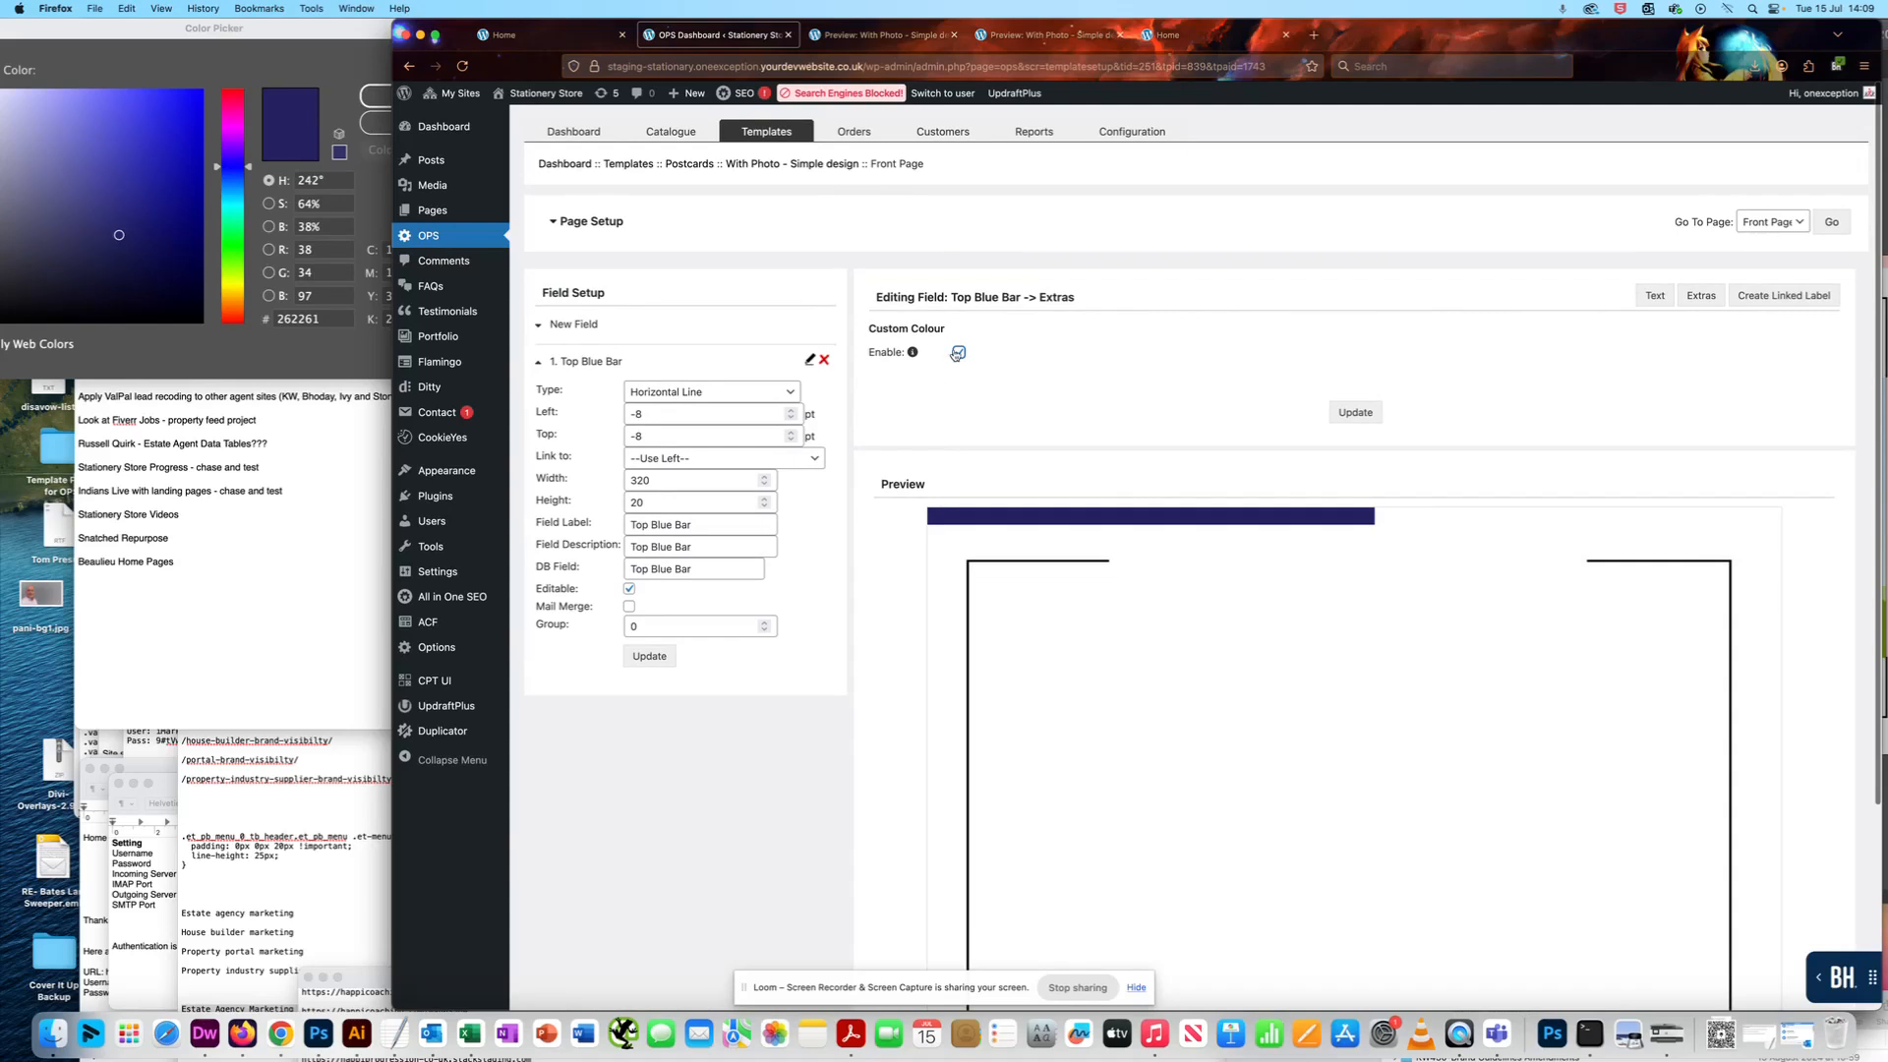
click(1355, 413)
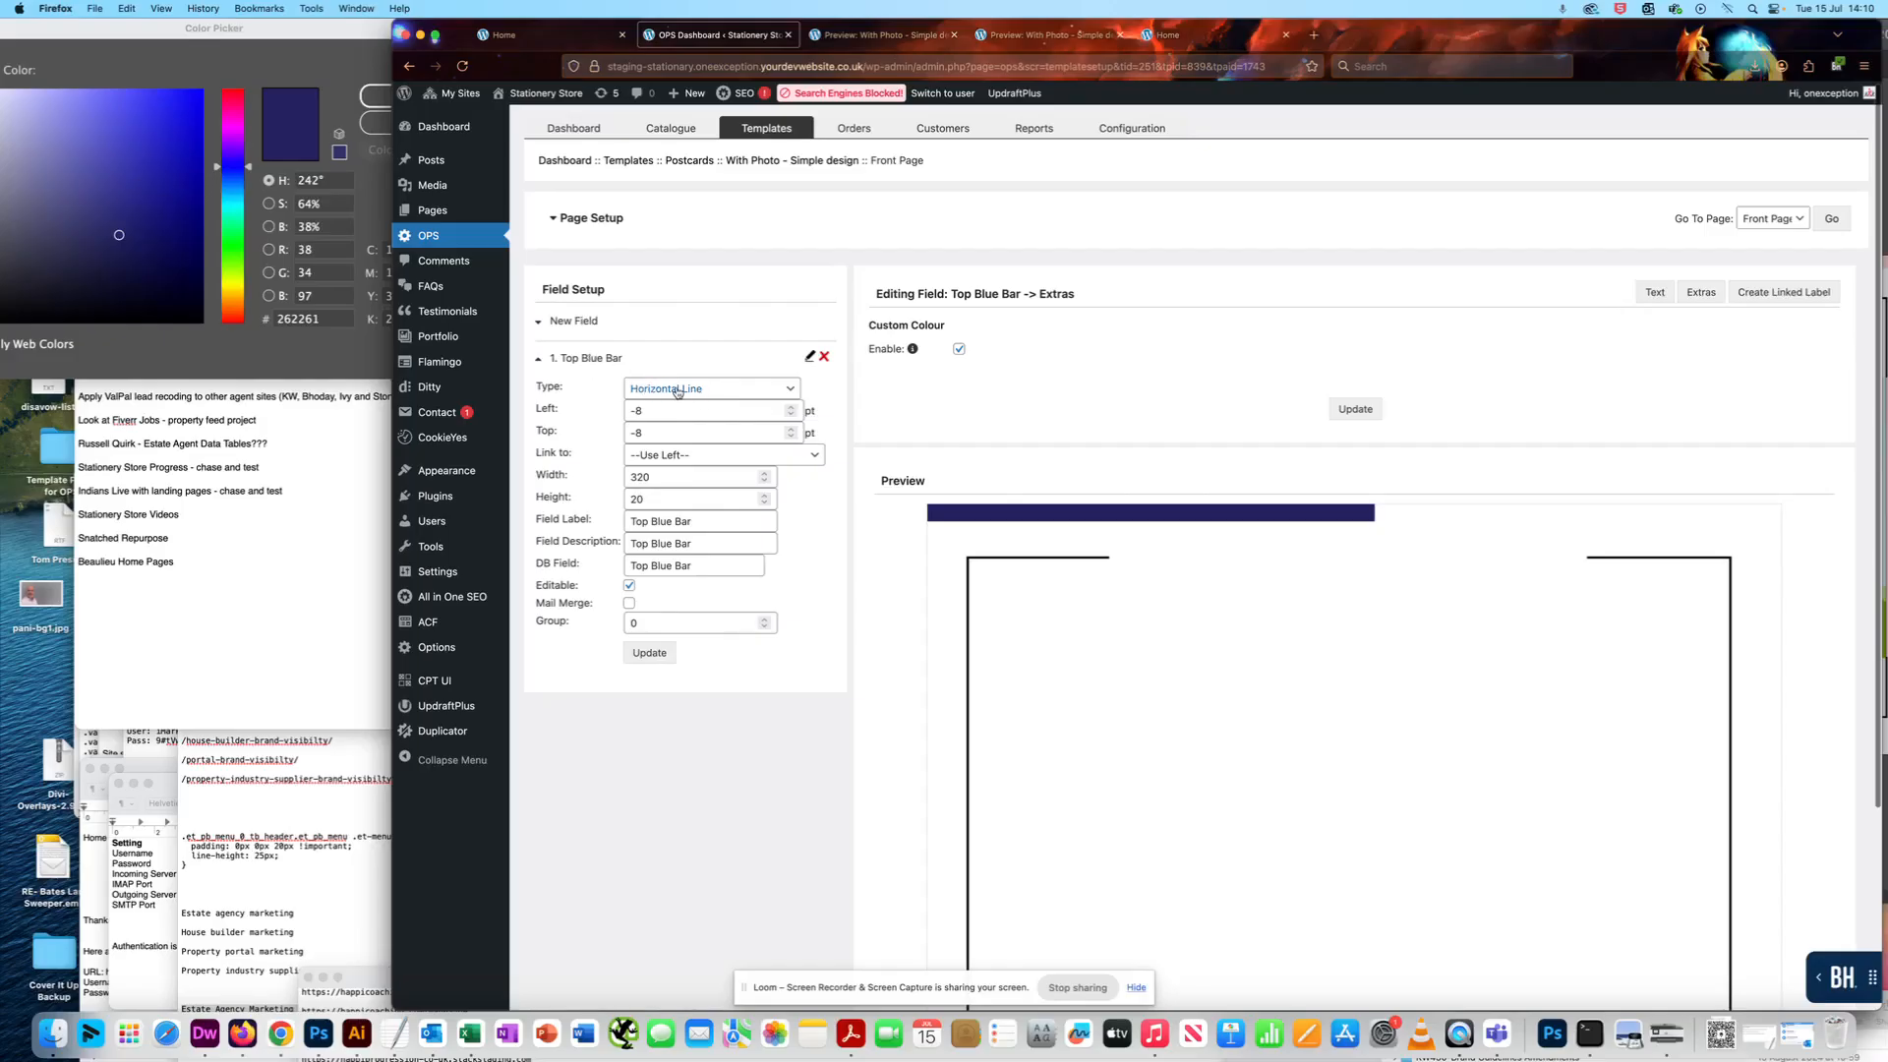
- Move the browser window back beside the Illustrator design and request a PDF preview of the Front Page
scroll(983, 464, up, 1)
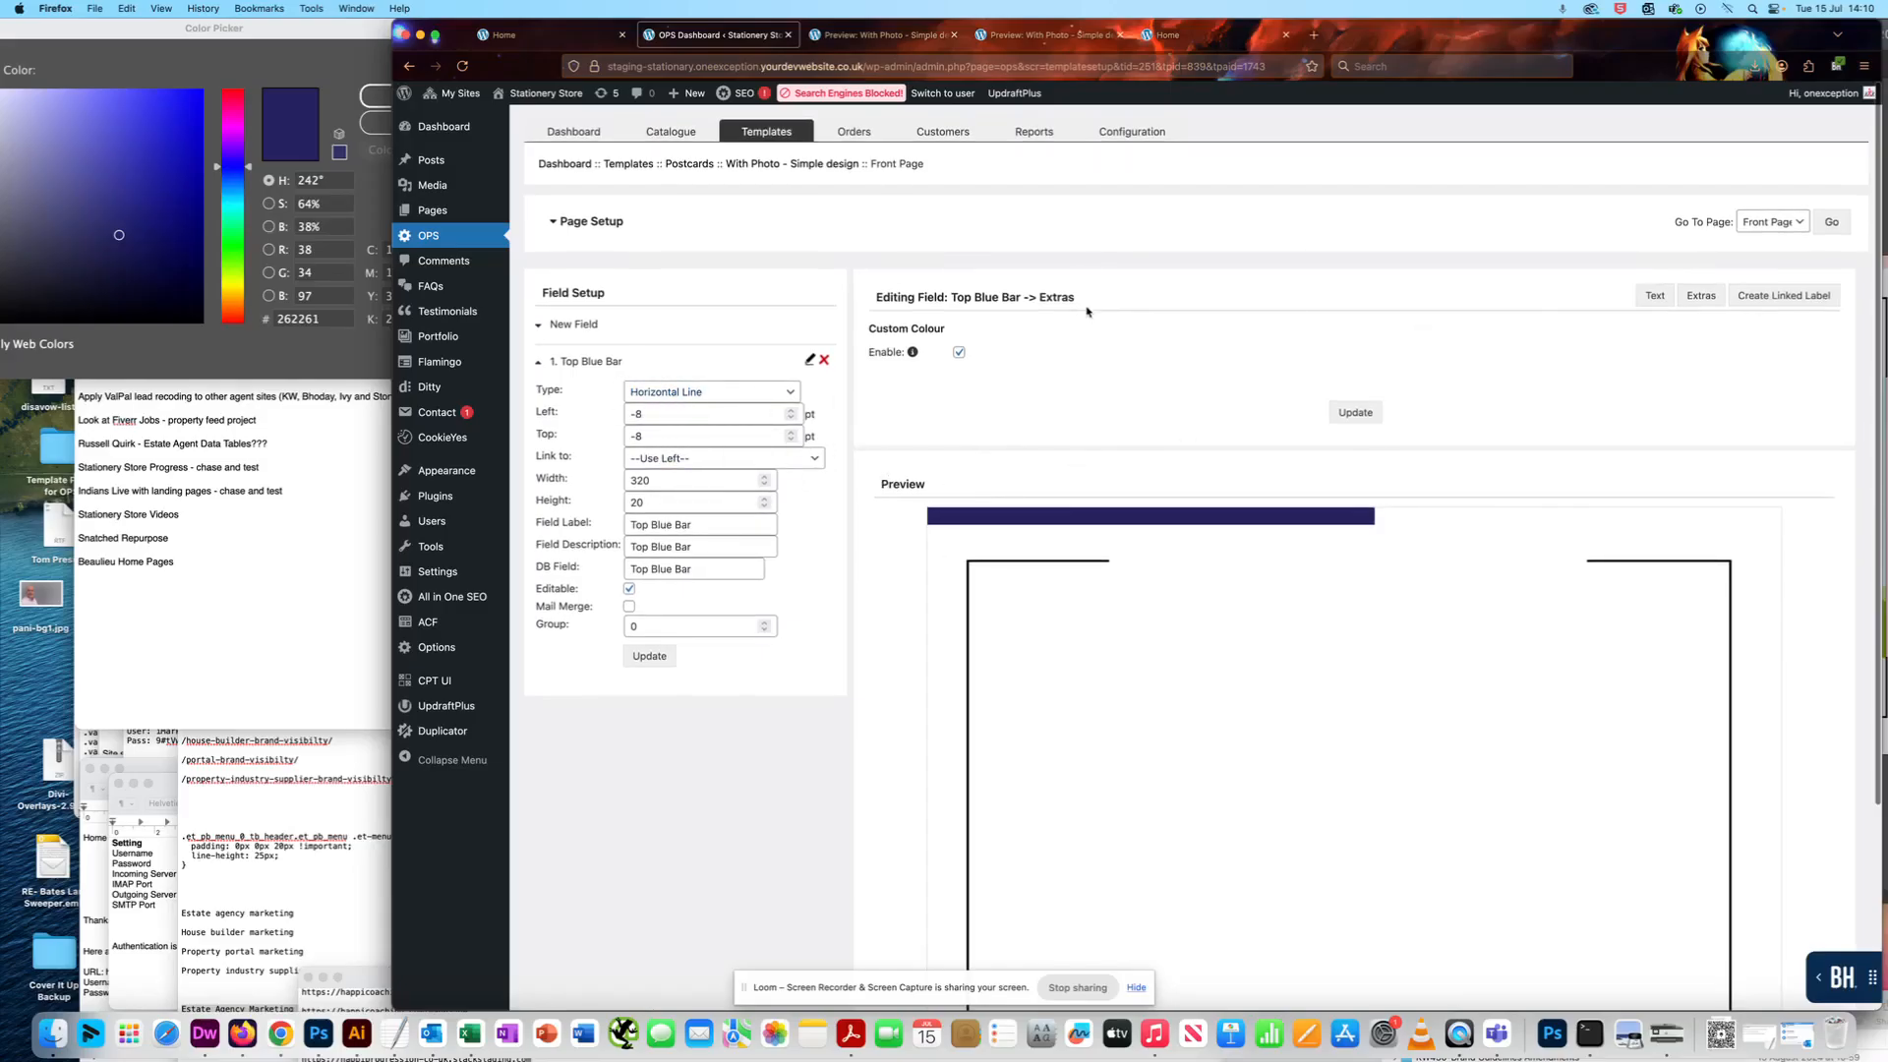
scroll(1095, 369, down, 2)
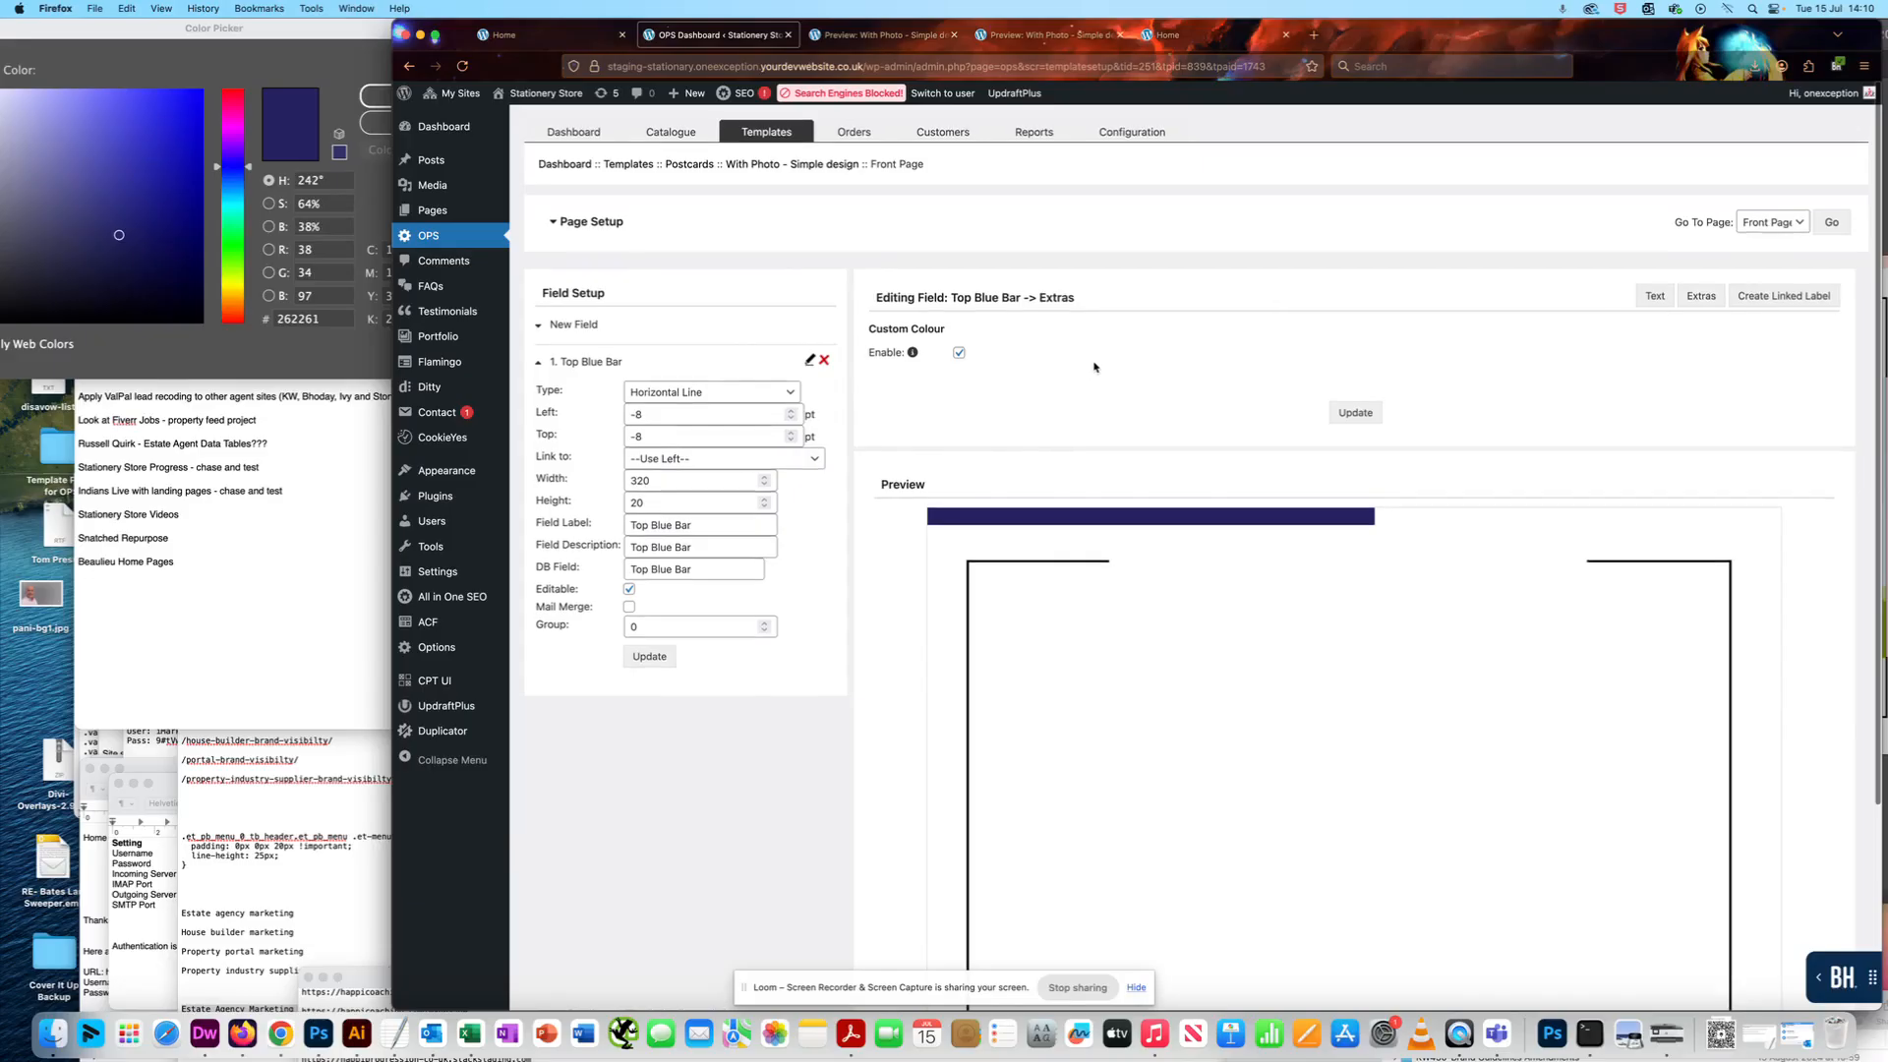
scroll(1094, 369, down, 1)
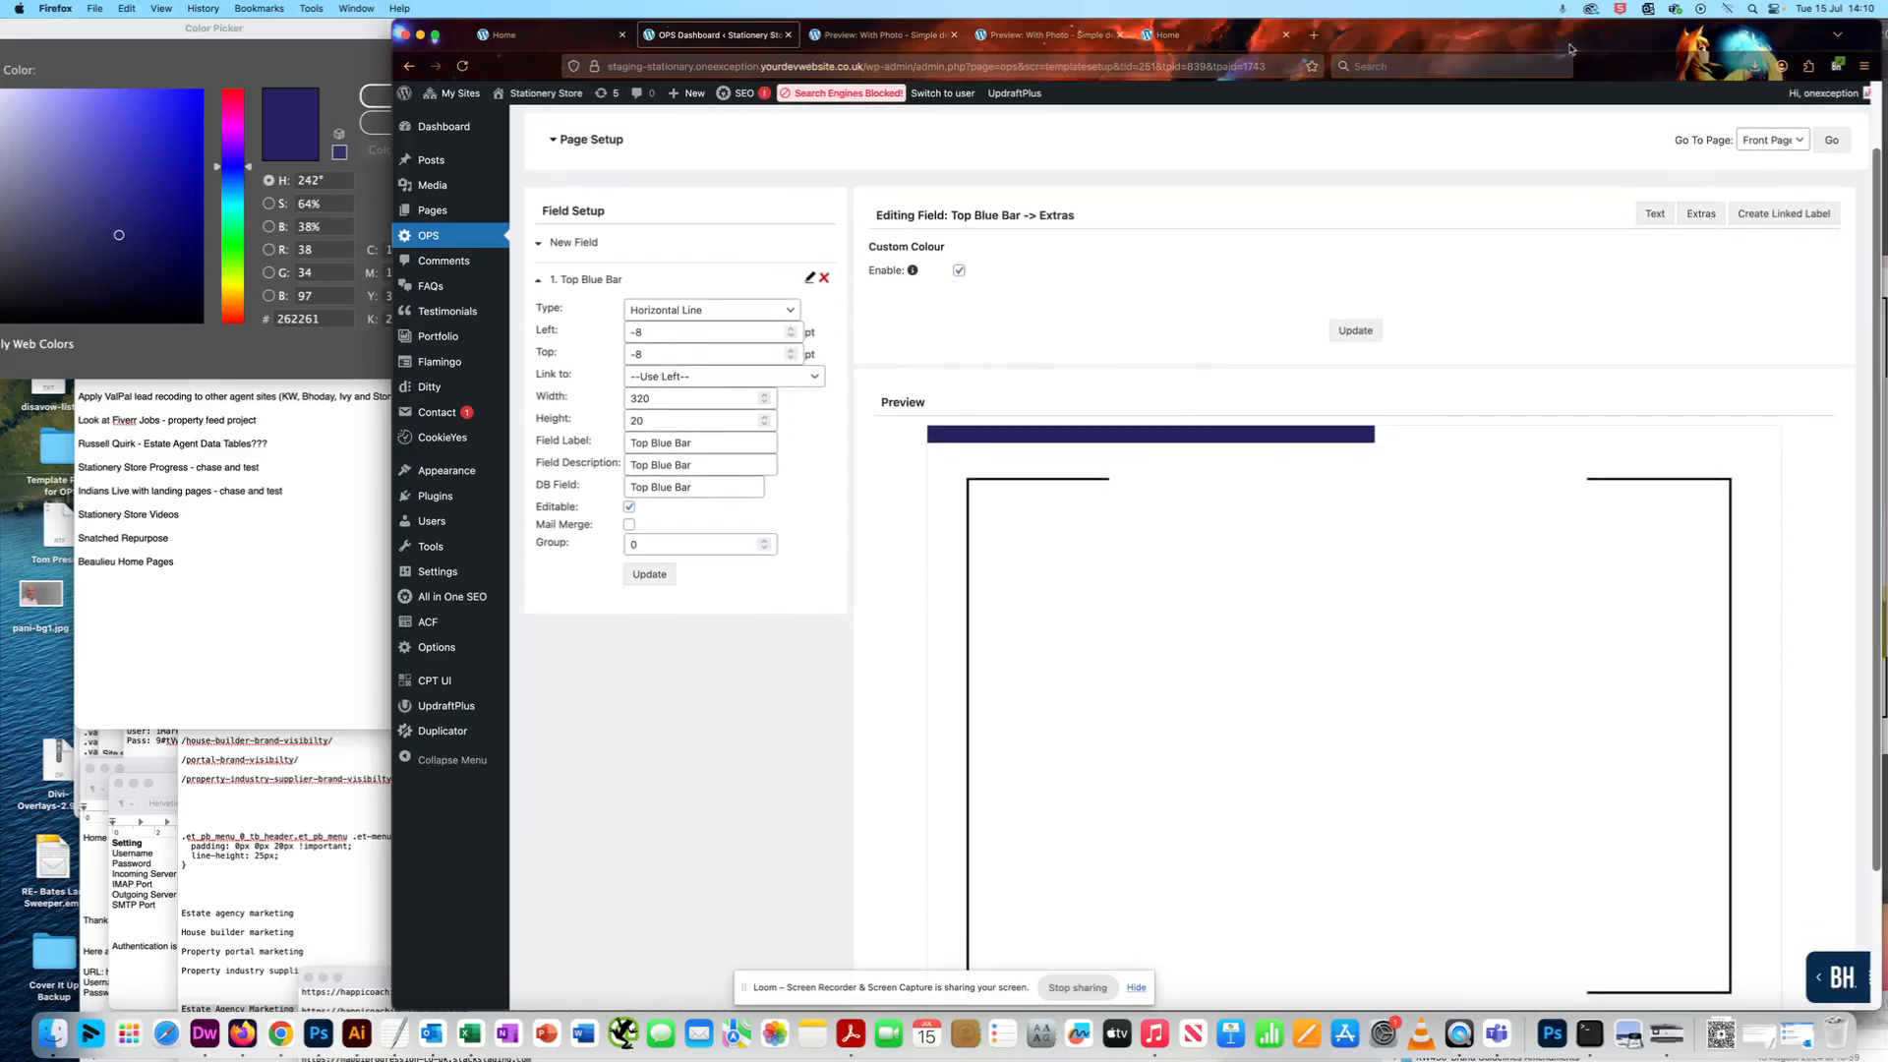
drag(1580, 42, 1198, 15)
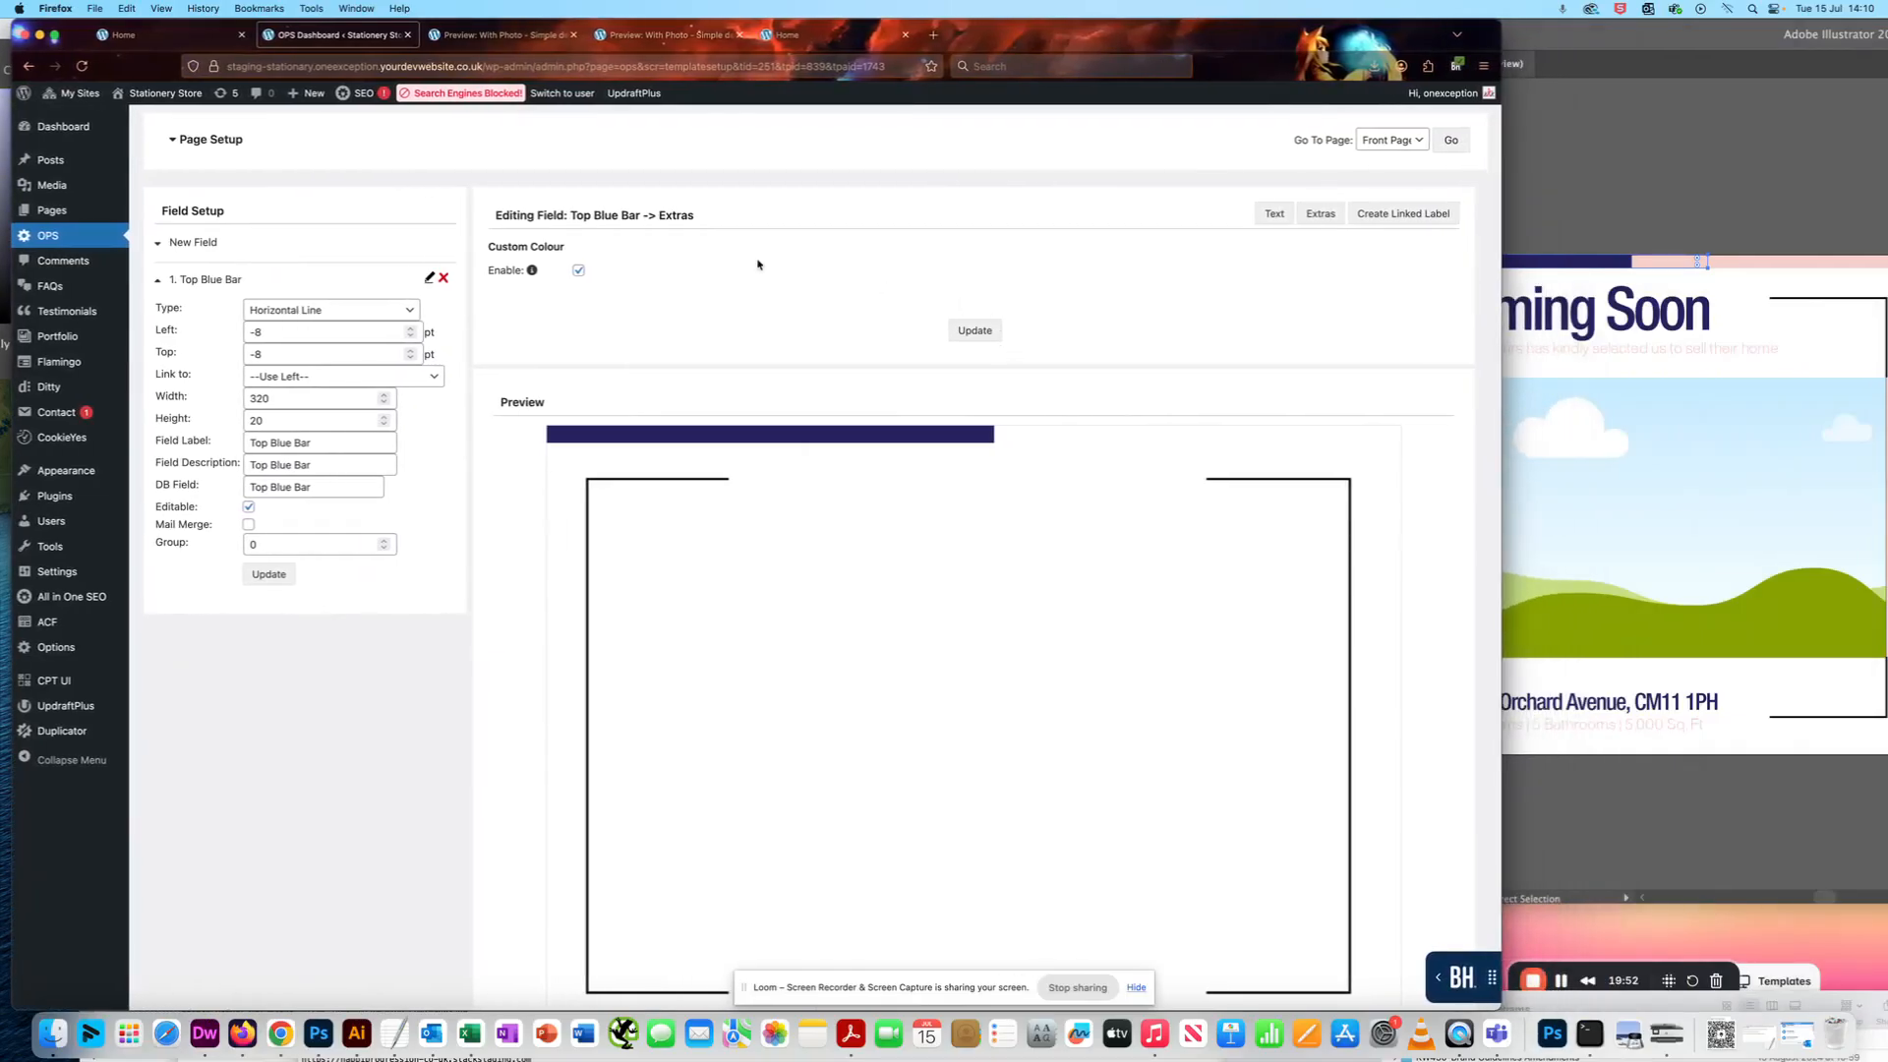
scroll(573, 695, down, 4)
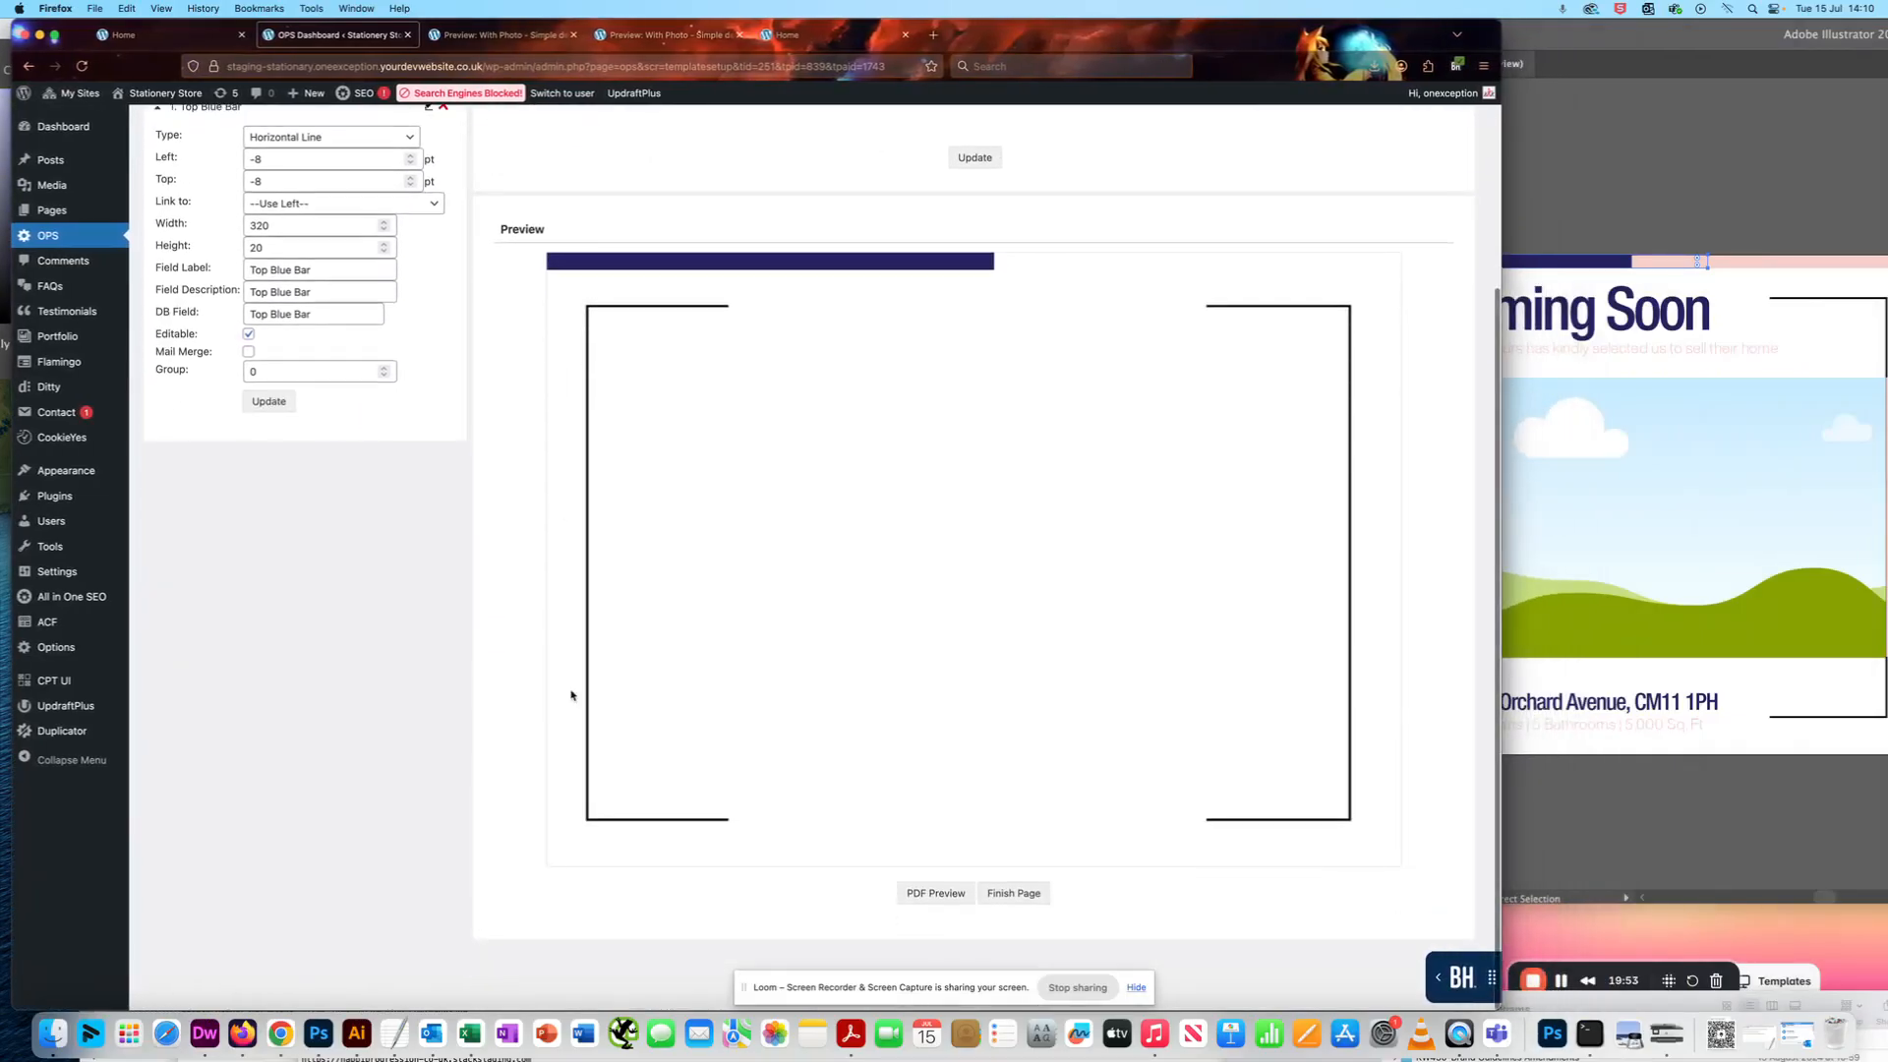
click(926, 903)
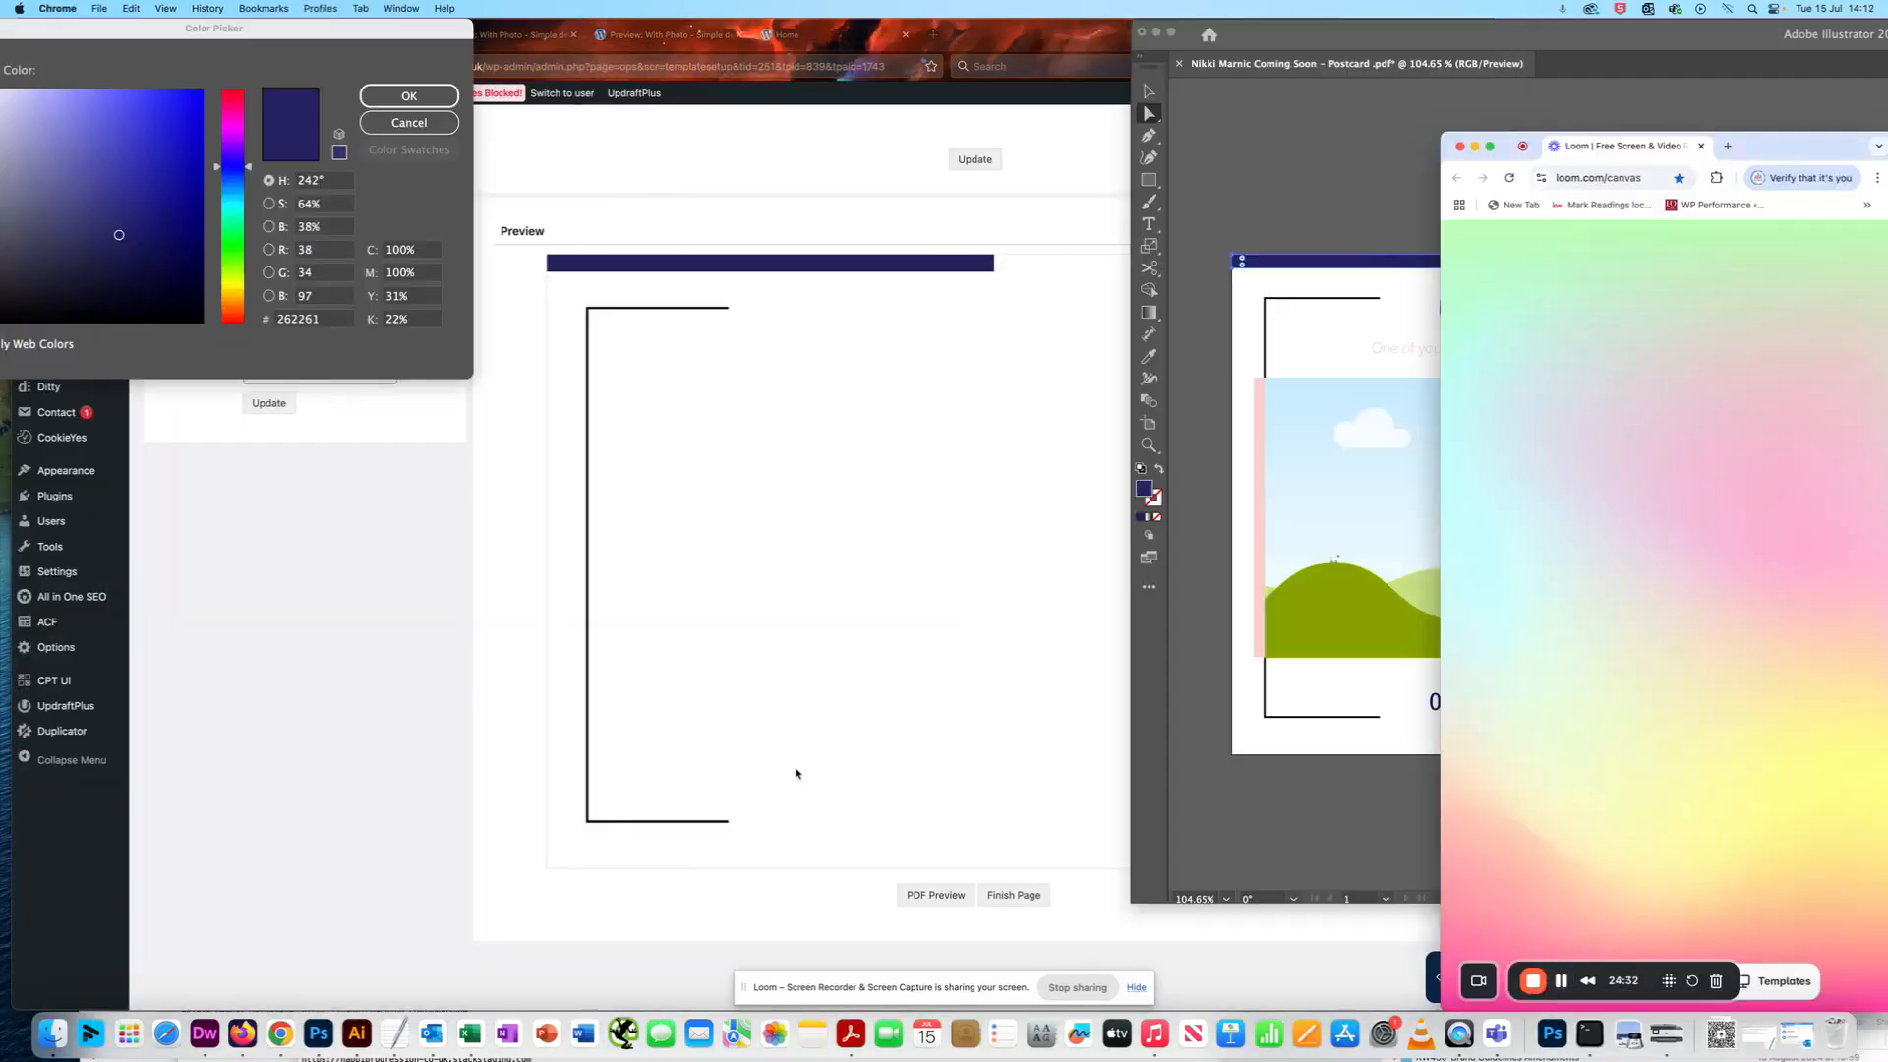
- Collapse the Top Blue Bar's settings and start a new field of type Horizontal Line
click(649, 728)
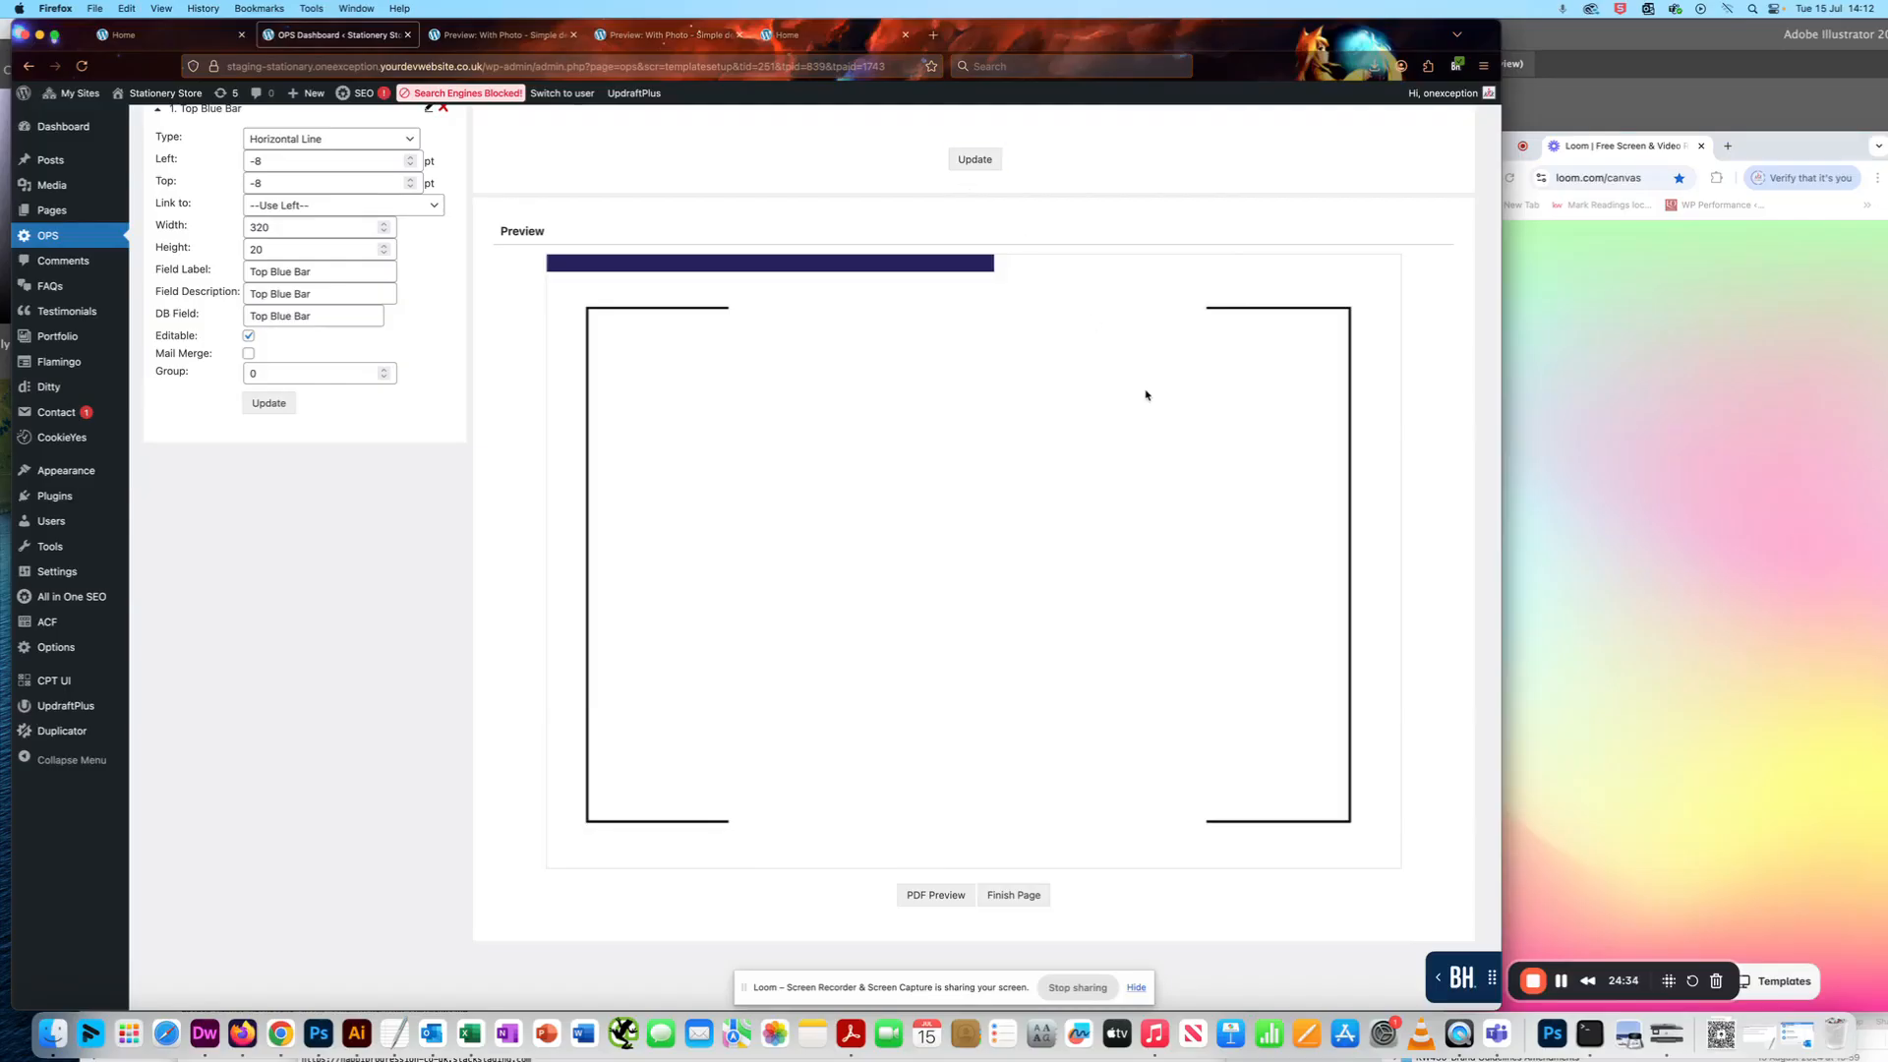
scroll(988, 433, up, 3)
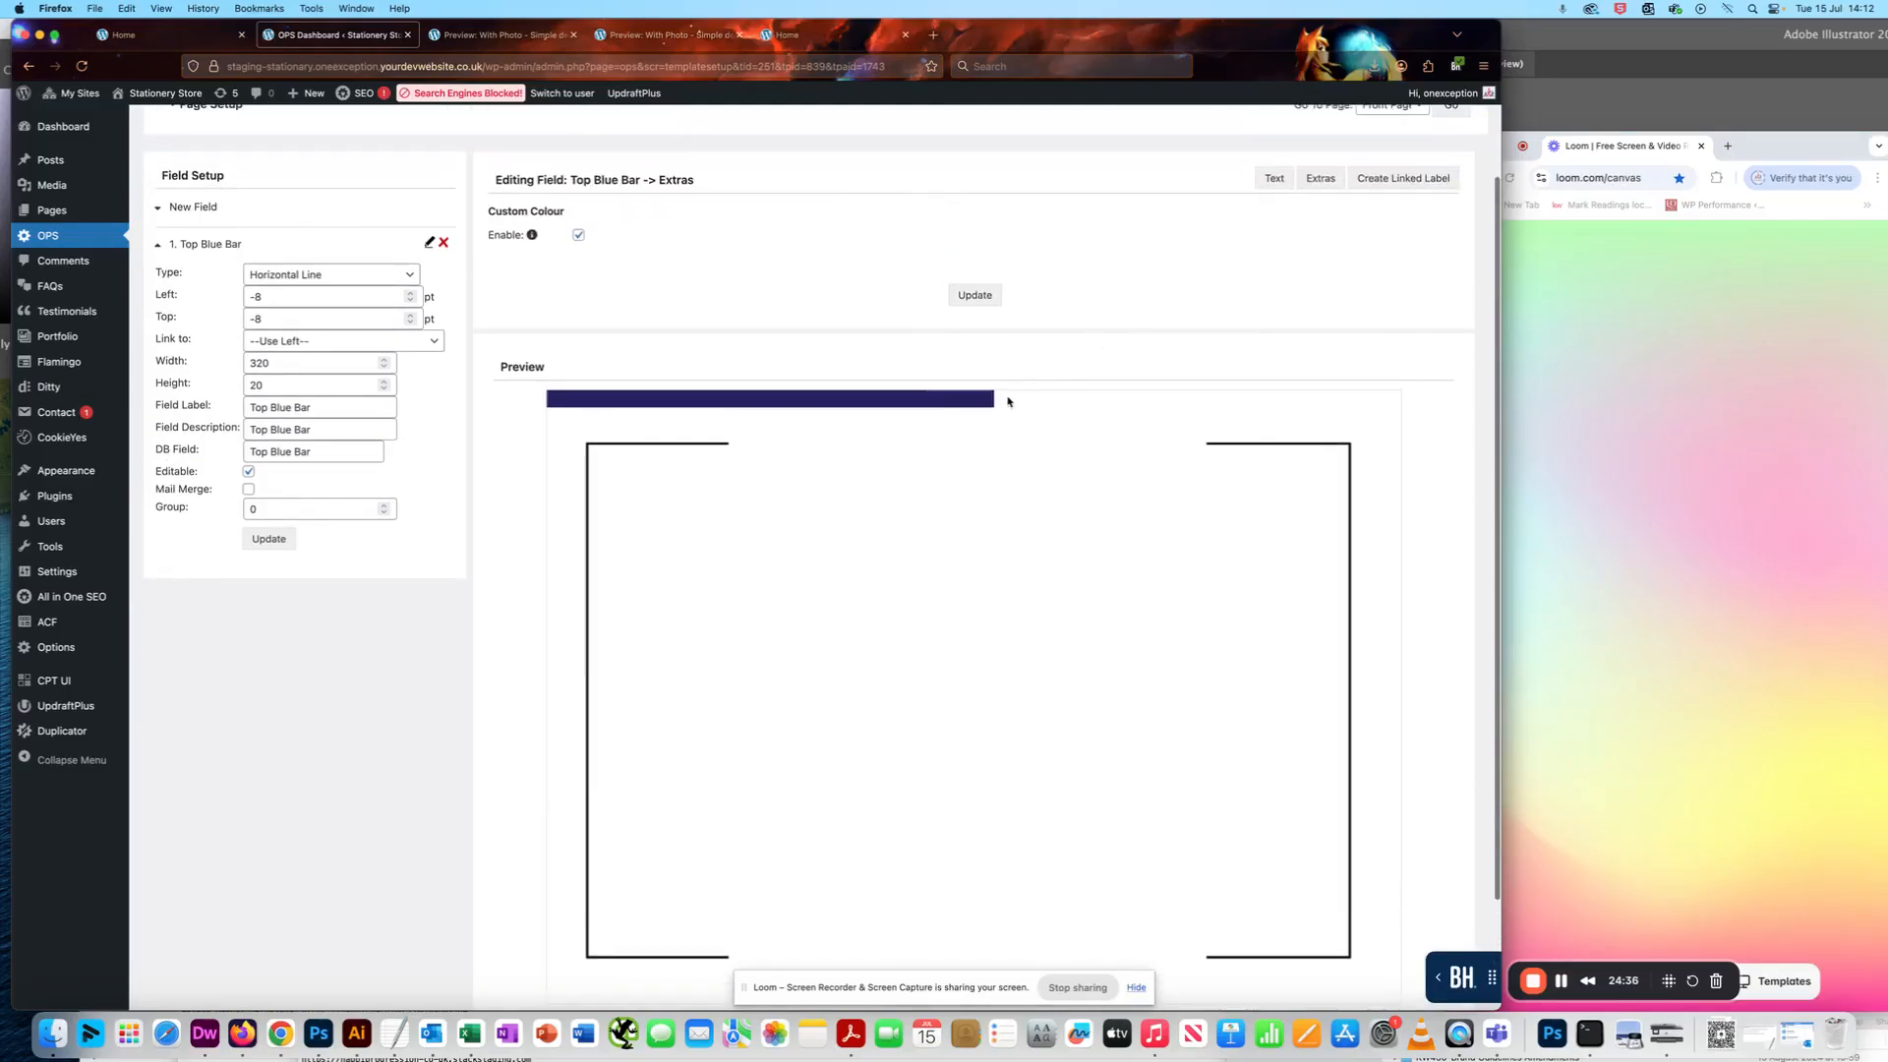
click(159, 247)
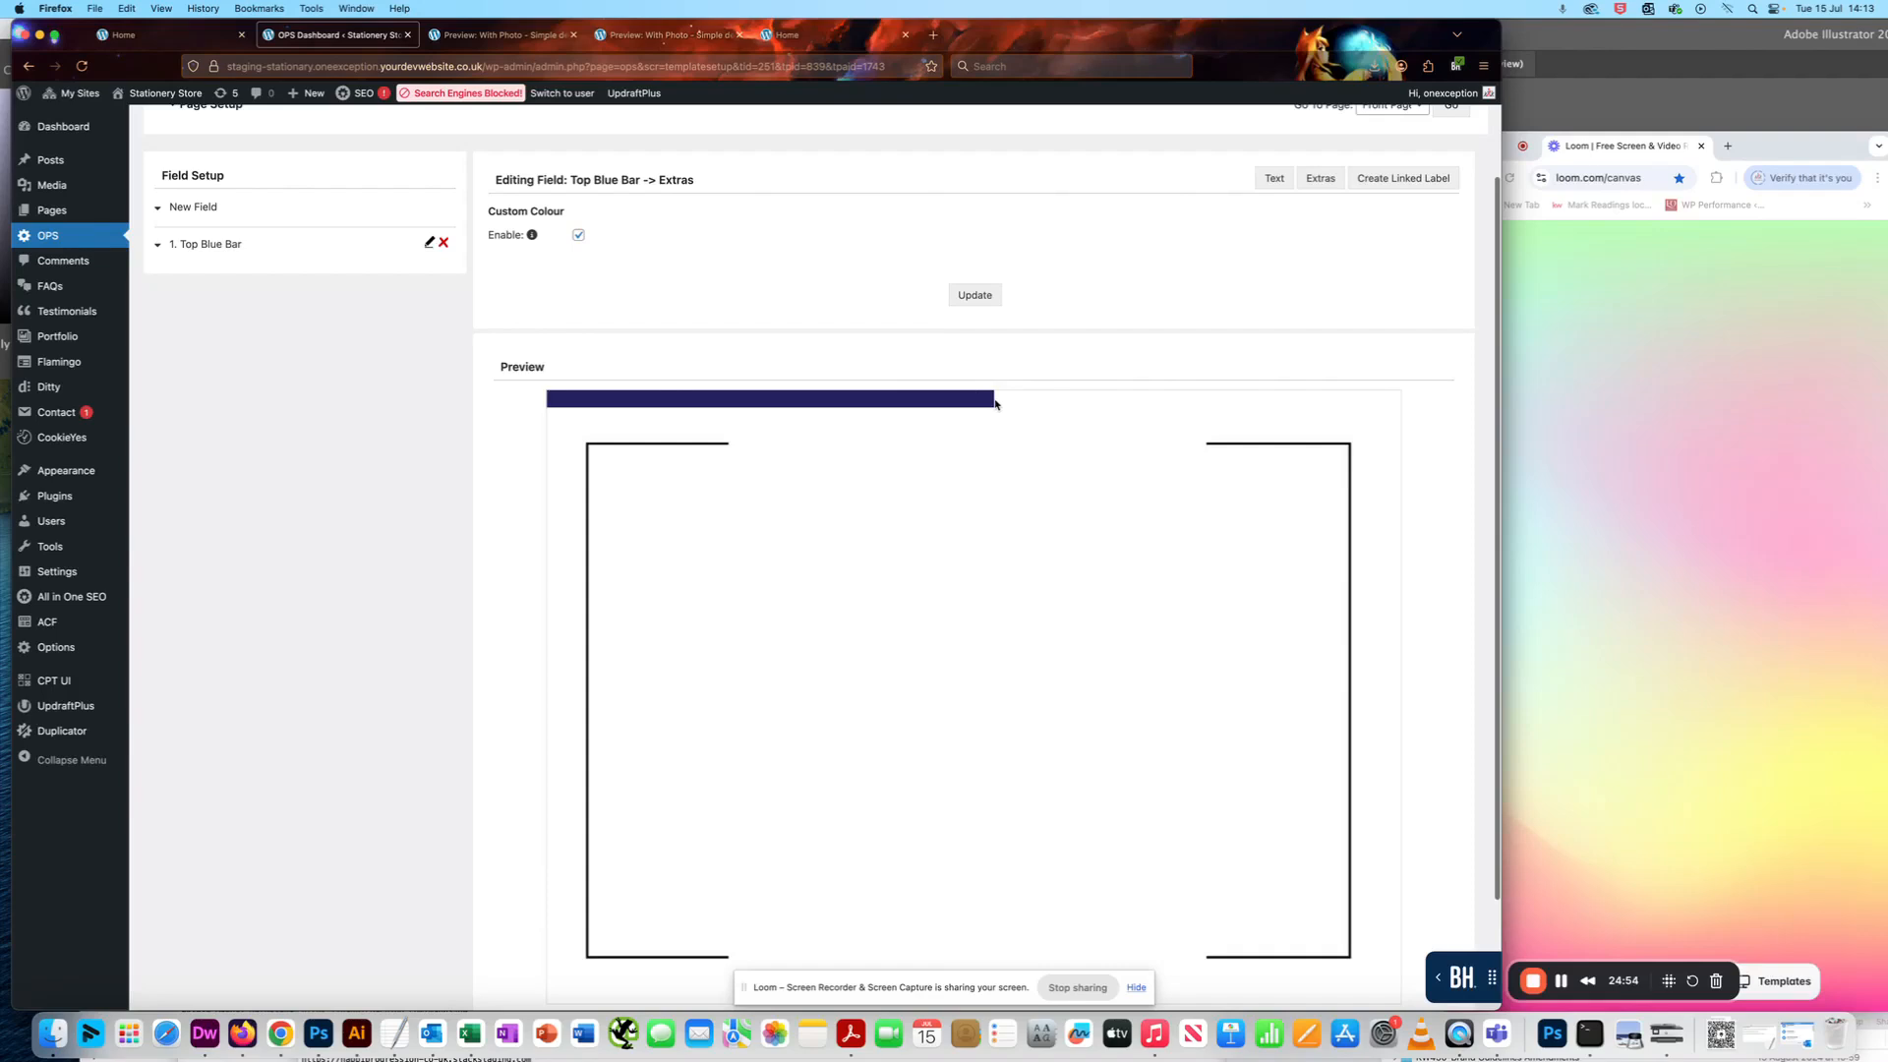
click(161, 205)
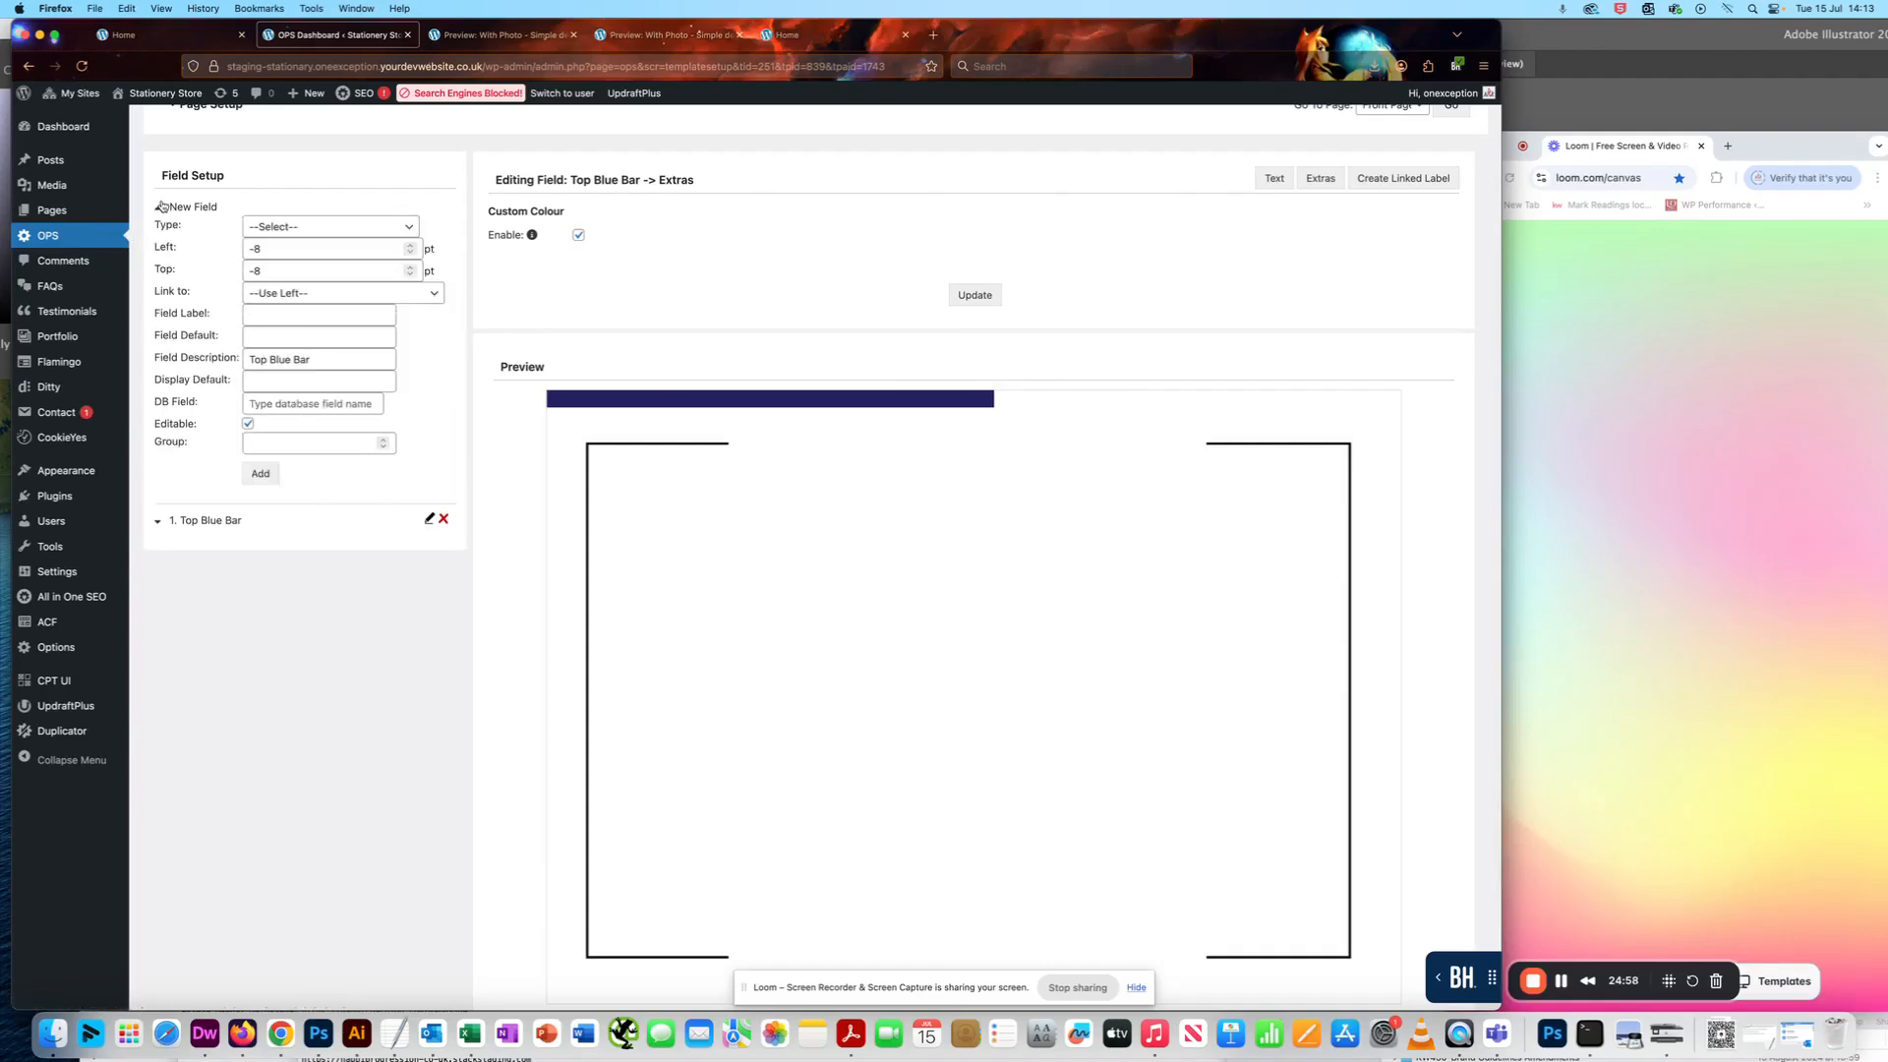
click(290, 226)
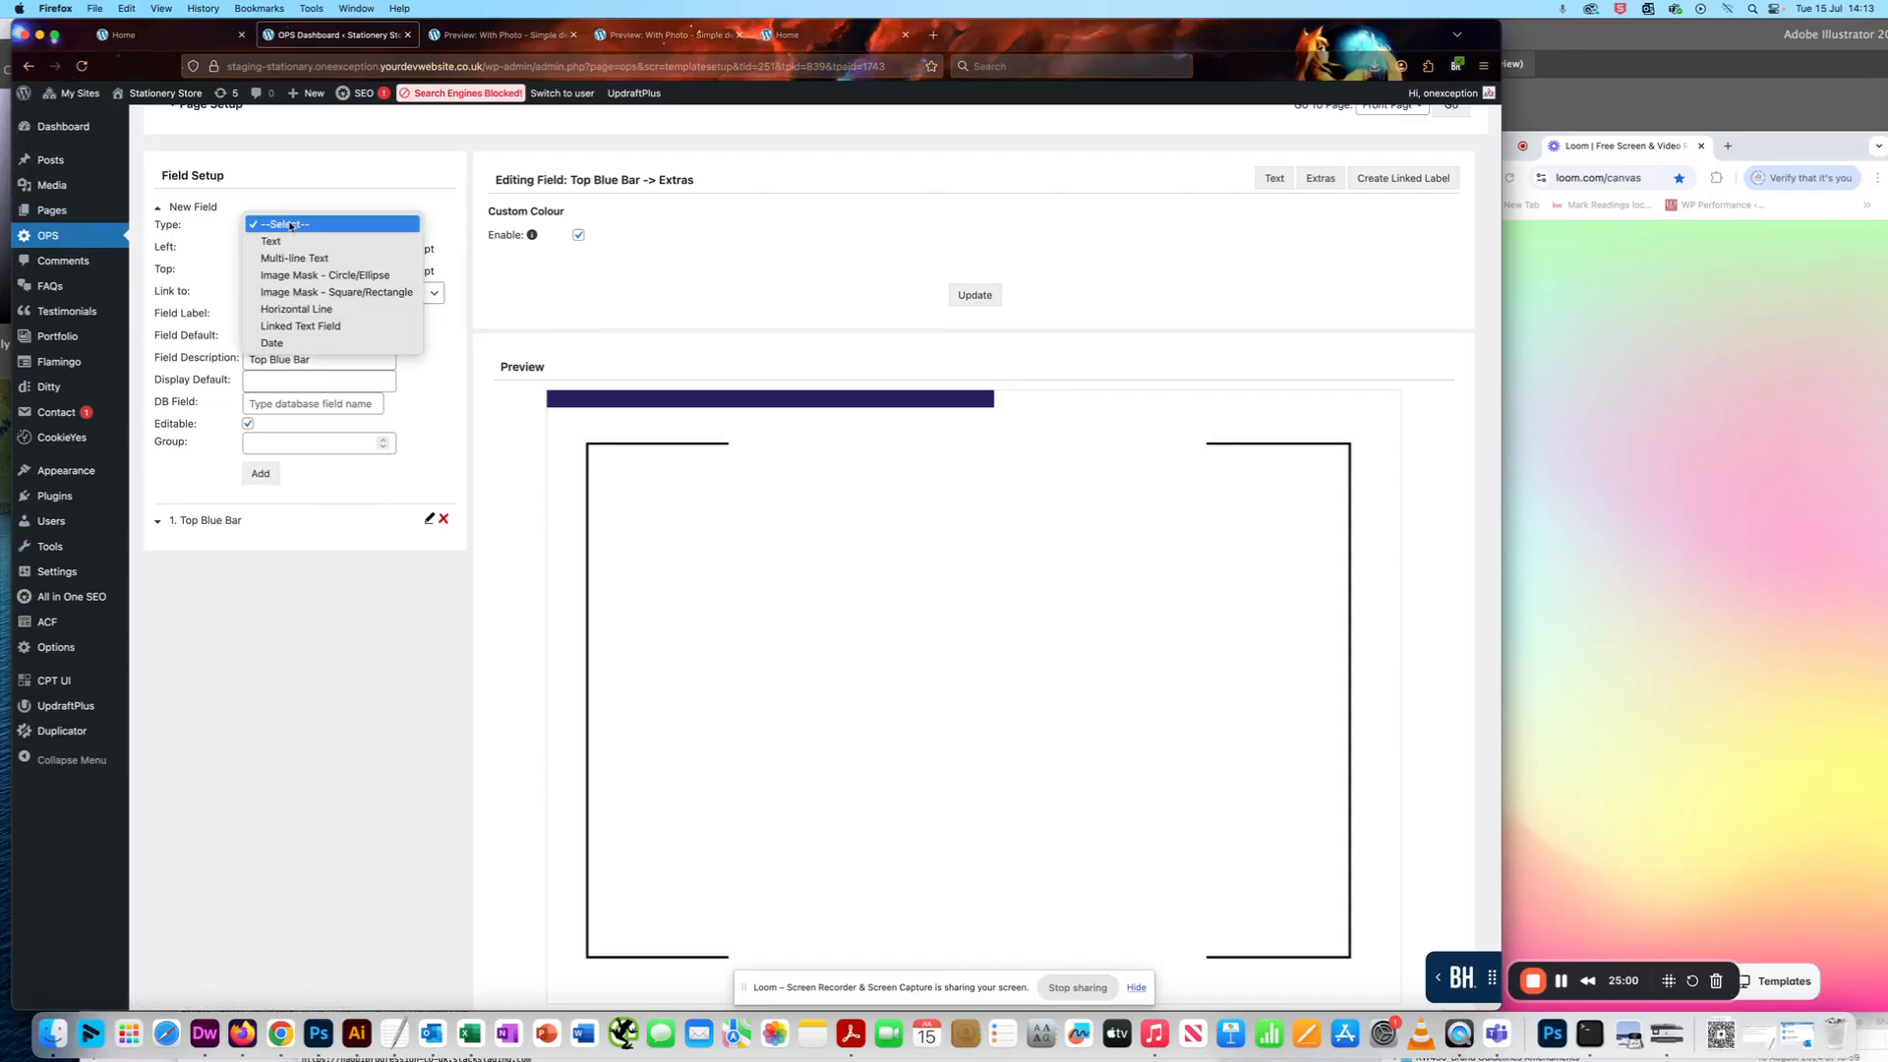
click(315, 309)
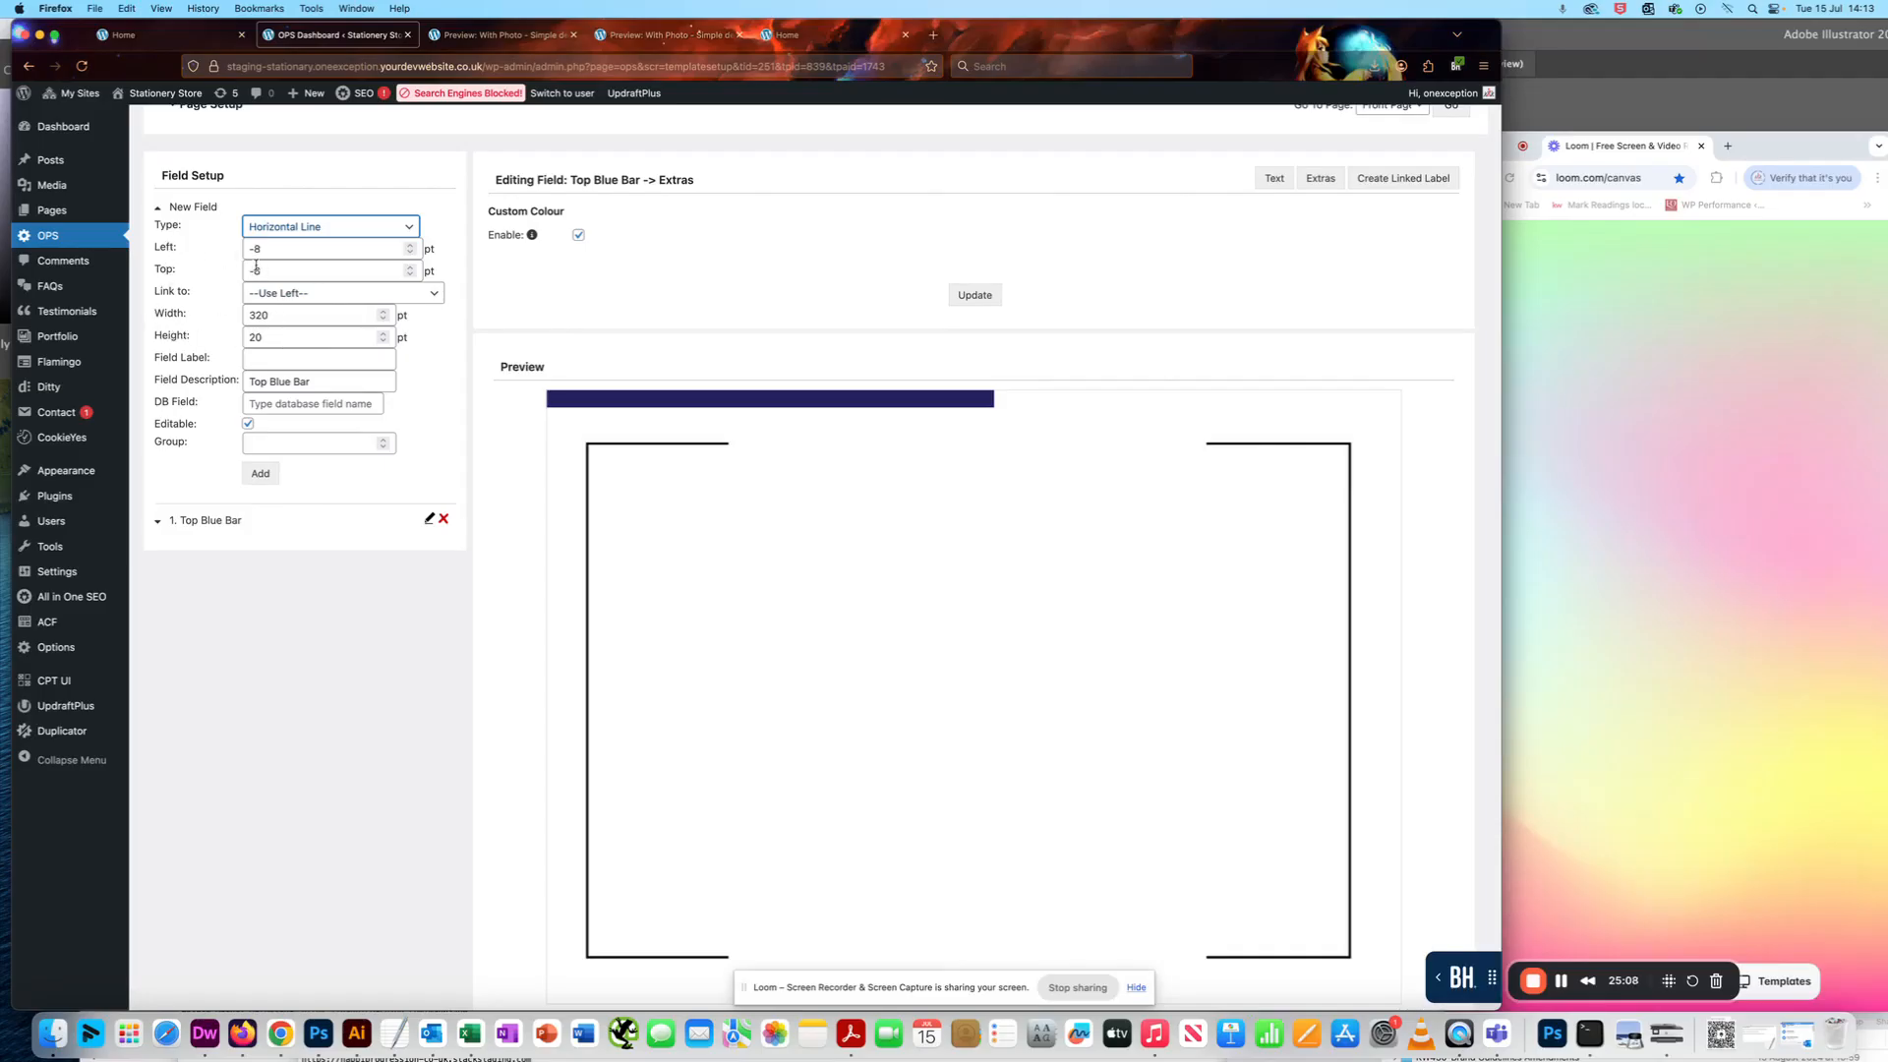
scroll(298, 209, up, 1)
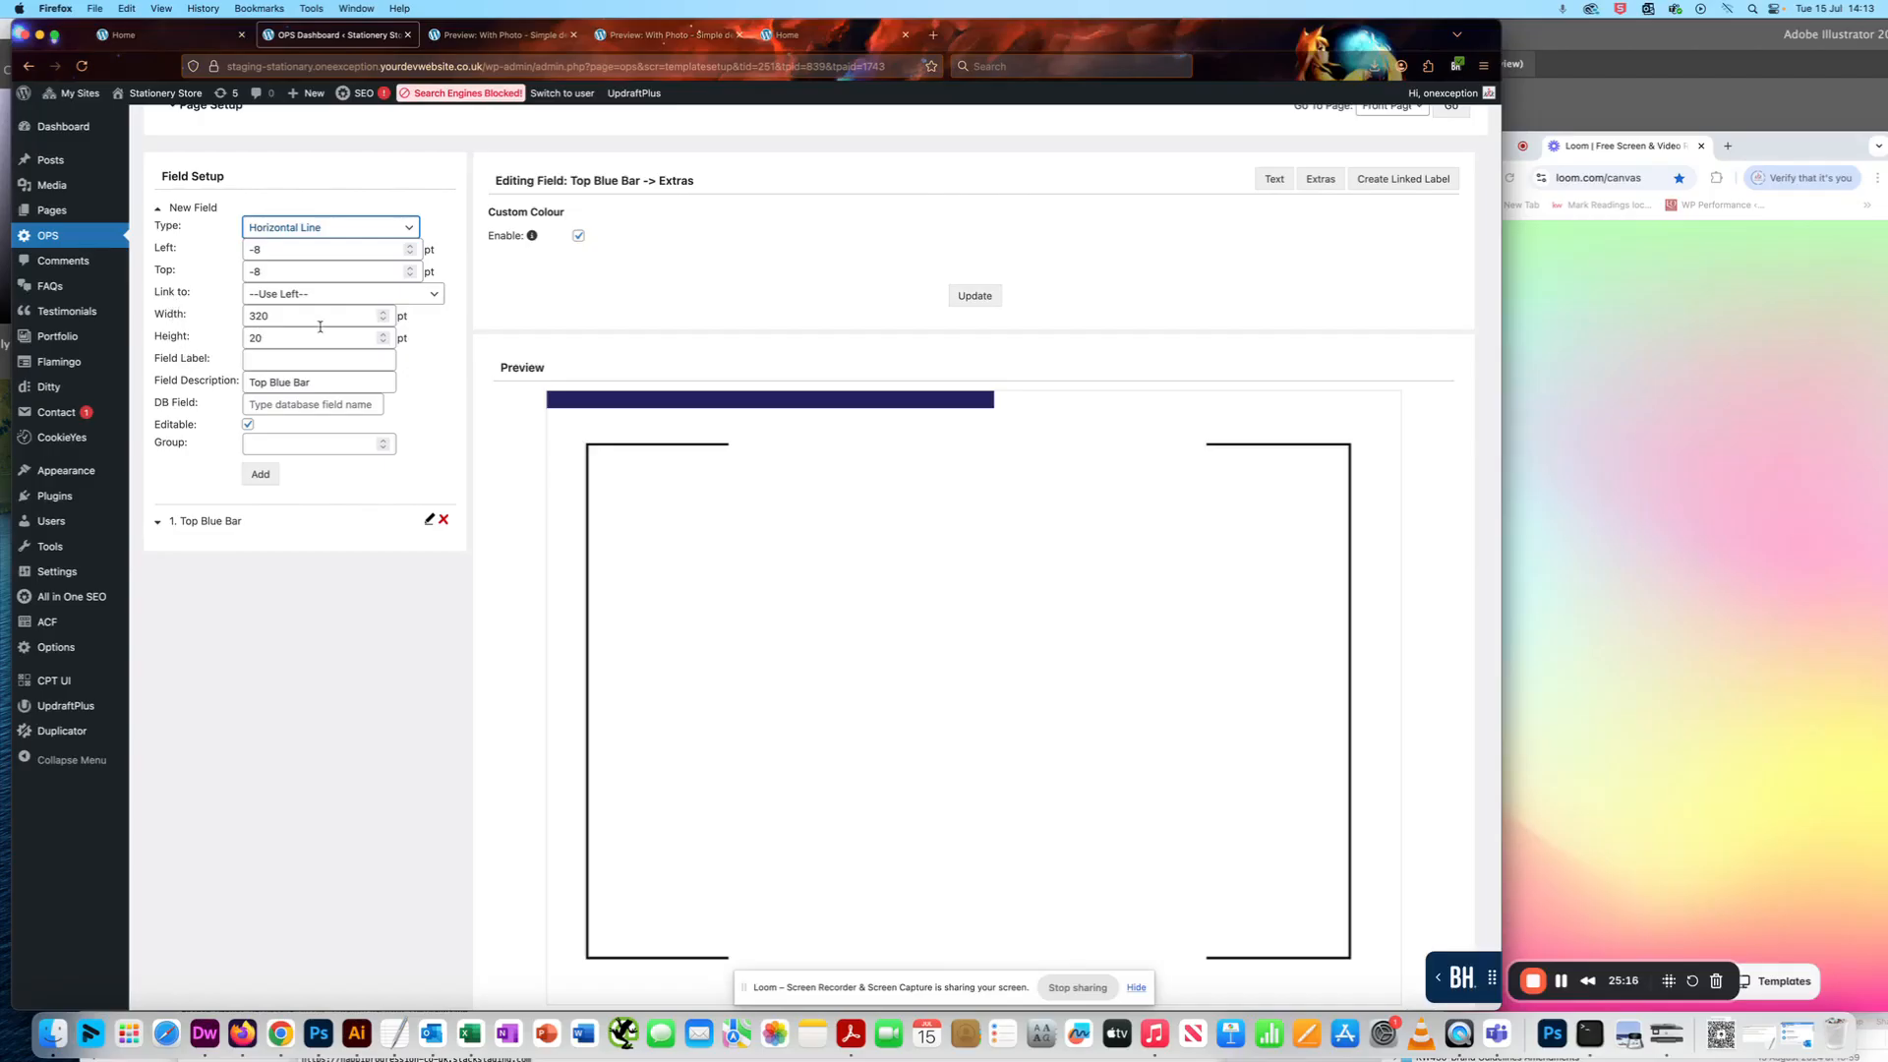
key(Tab)
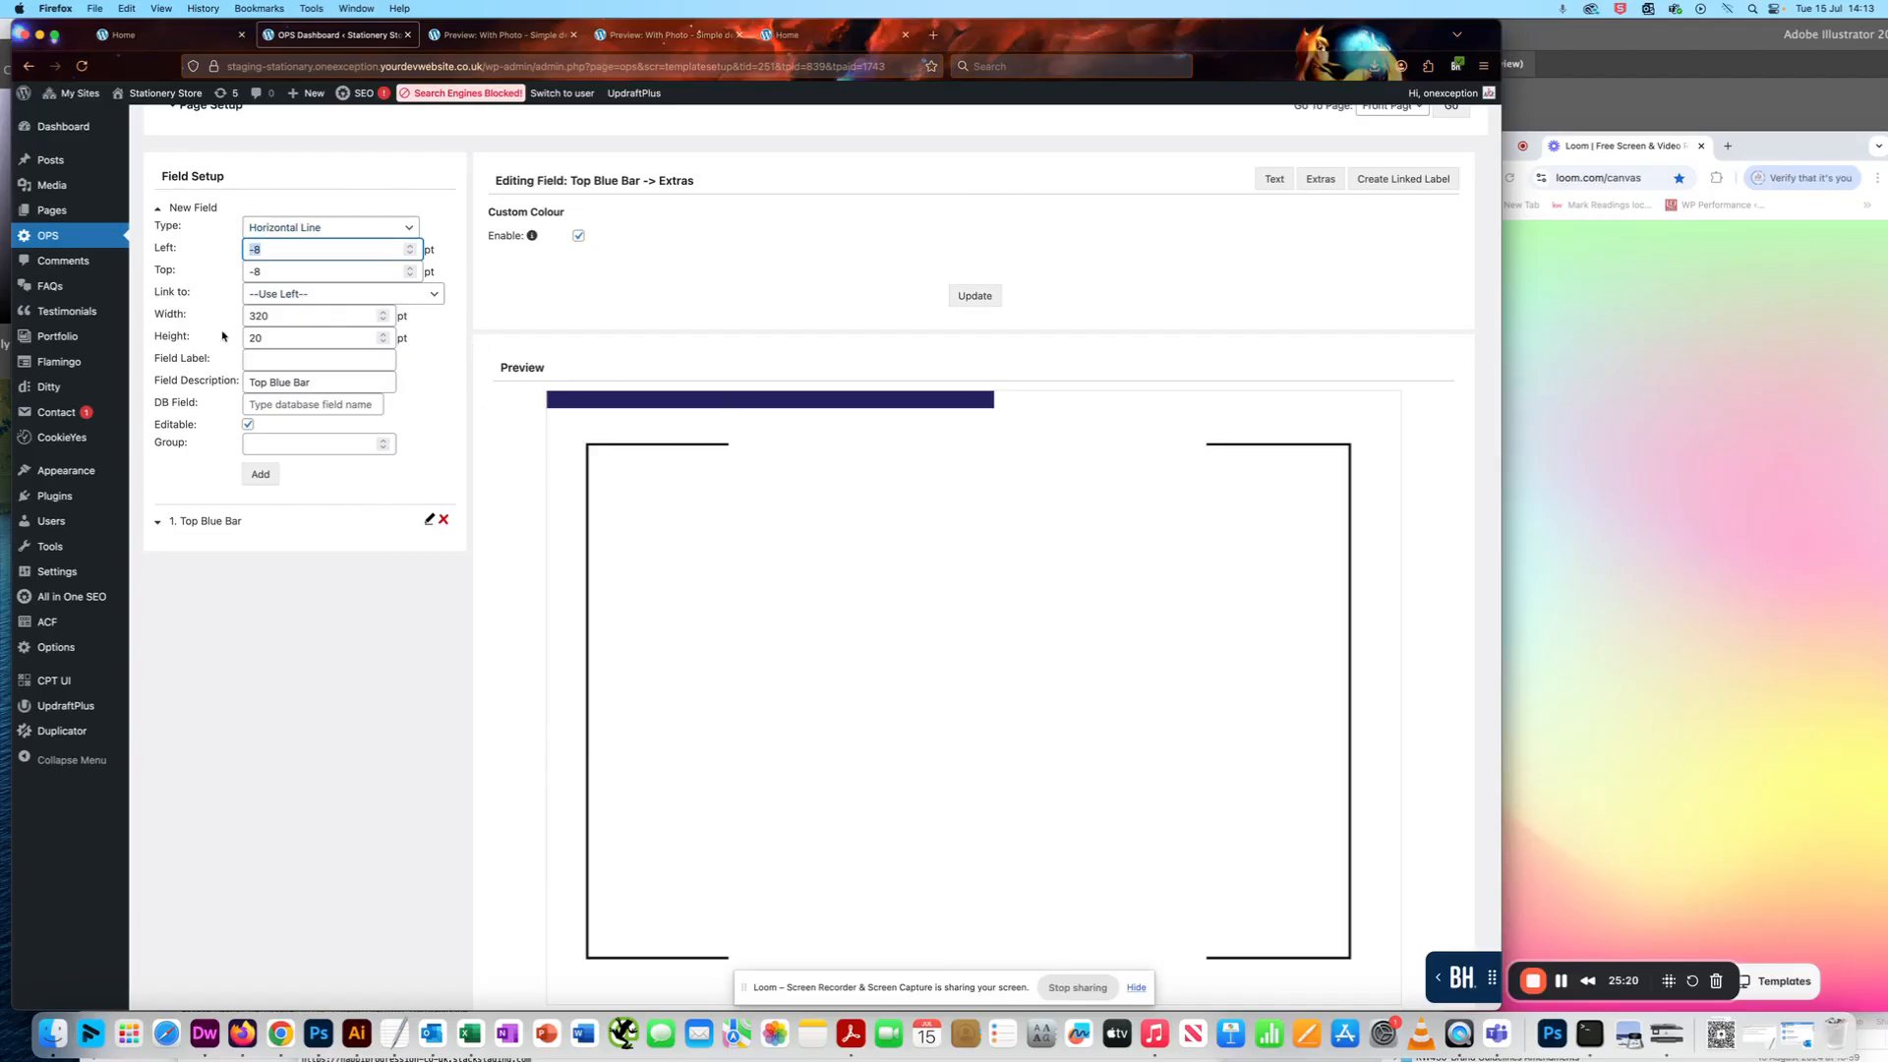
- Show the Top Blue Bar's settings for reference and set the new field's Left value to 320 pt
click(189, 522)
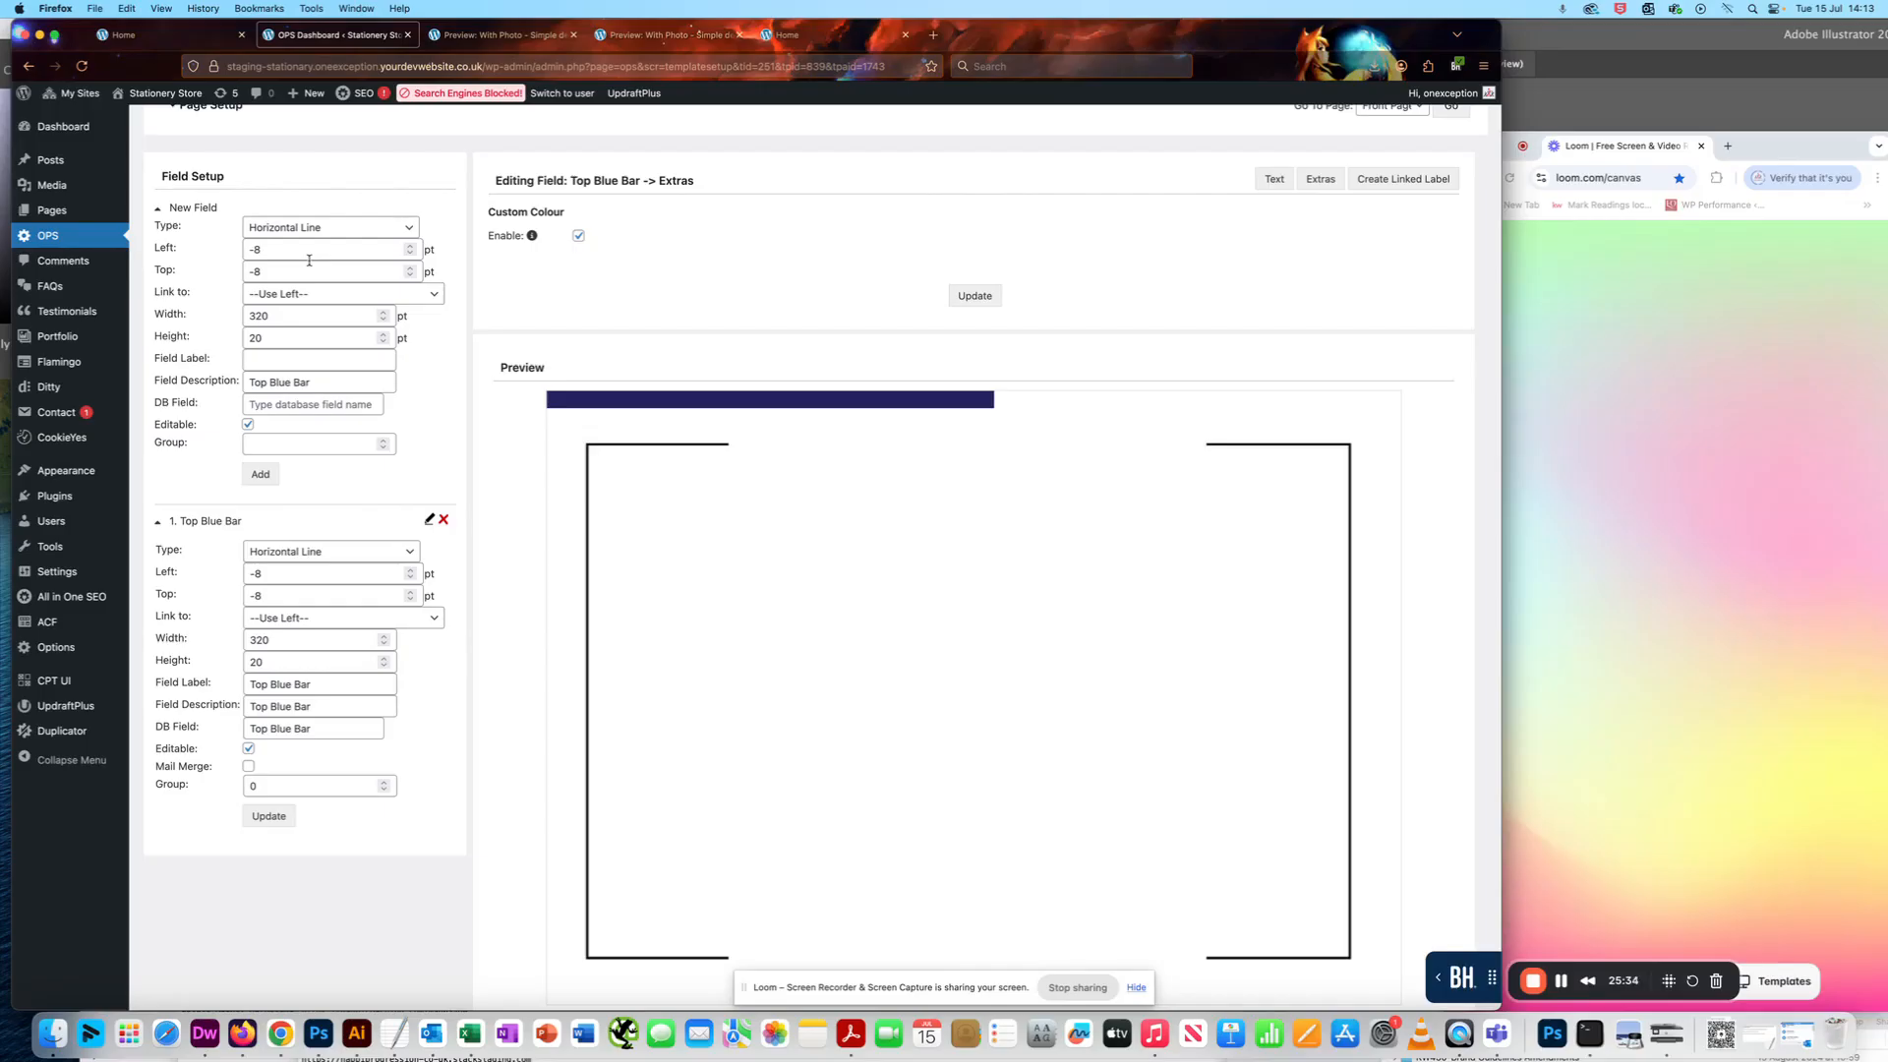
click(177, 247)
text(320)
click(267, 340)
click(281, 317)
- Change the new field's description to Top Pink Bar and copy that text into its DB field
double_click(278, 383)
text(Pink)
scroll(531, 511, up, 2)
key(super+a)
key(super+c)
click(301, 490)
key(super+v)
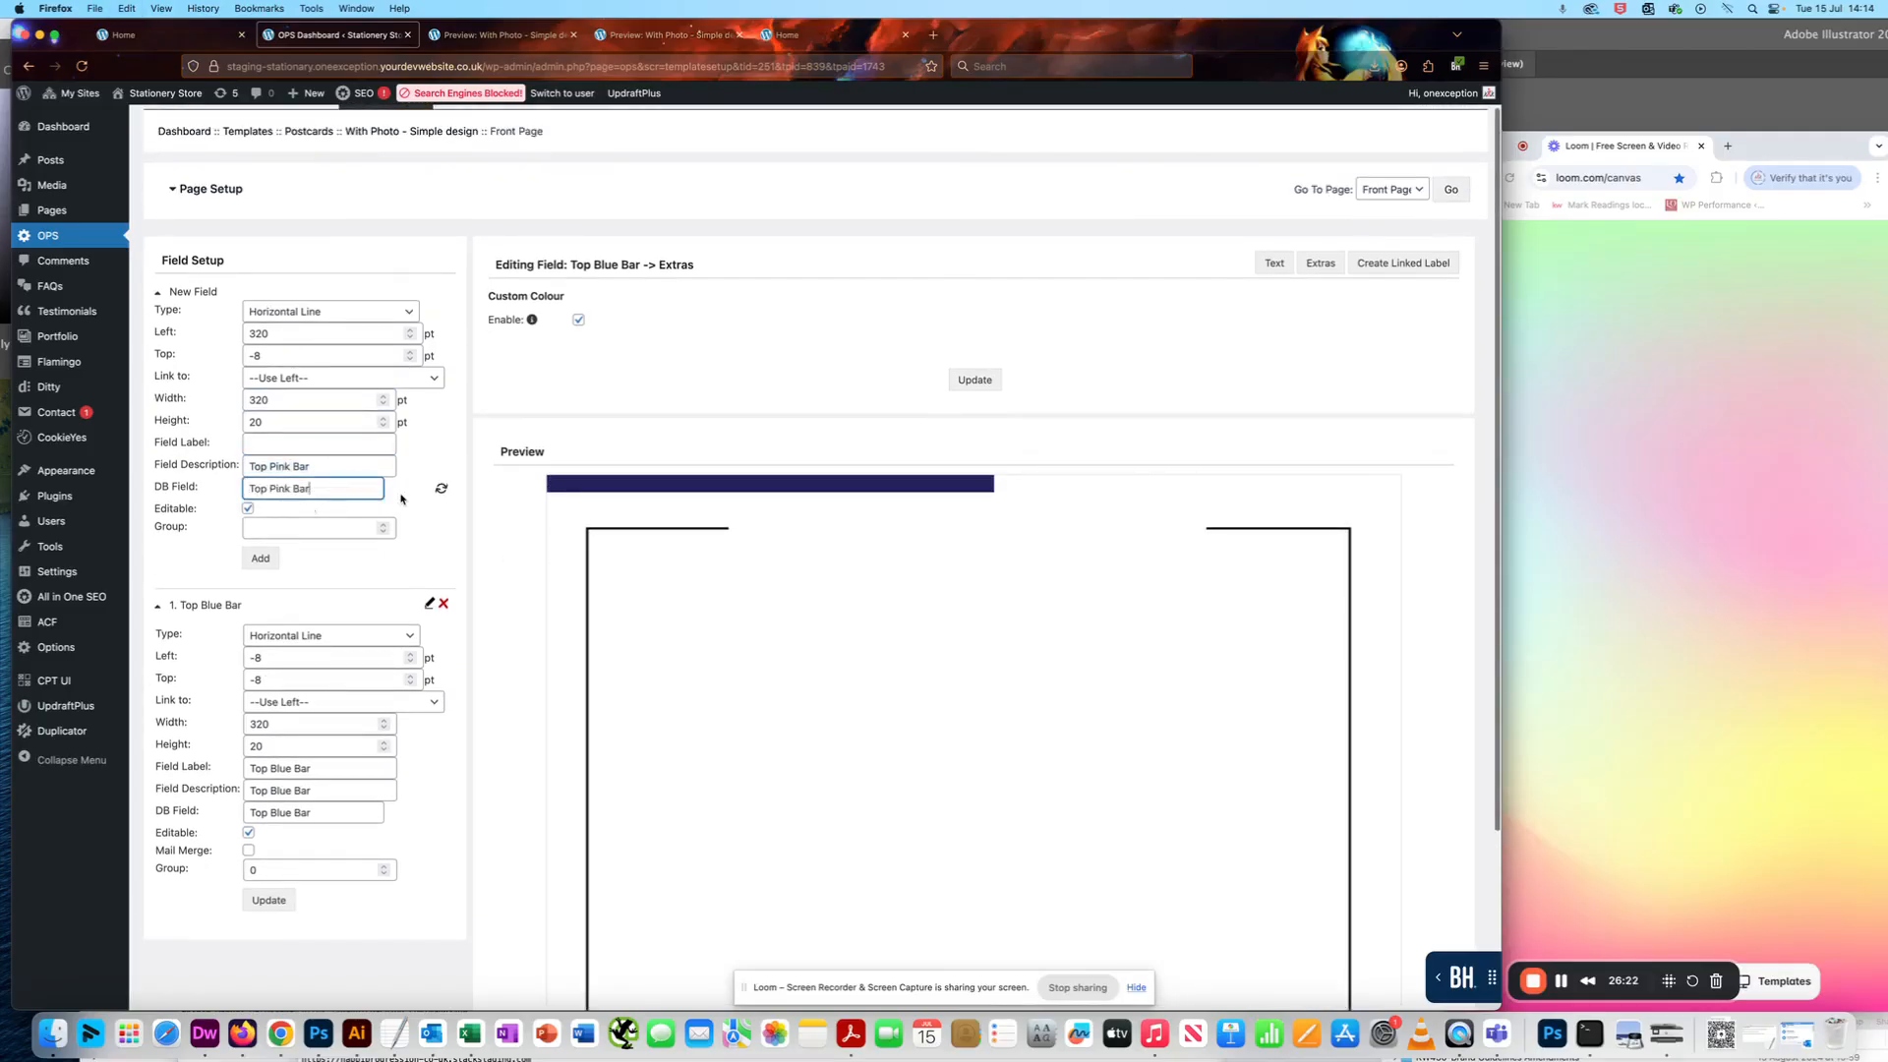
- Use Top Pink Bar as the new field's label and DB field, and add the field to the page
key(super+c)
key(super+a)
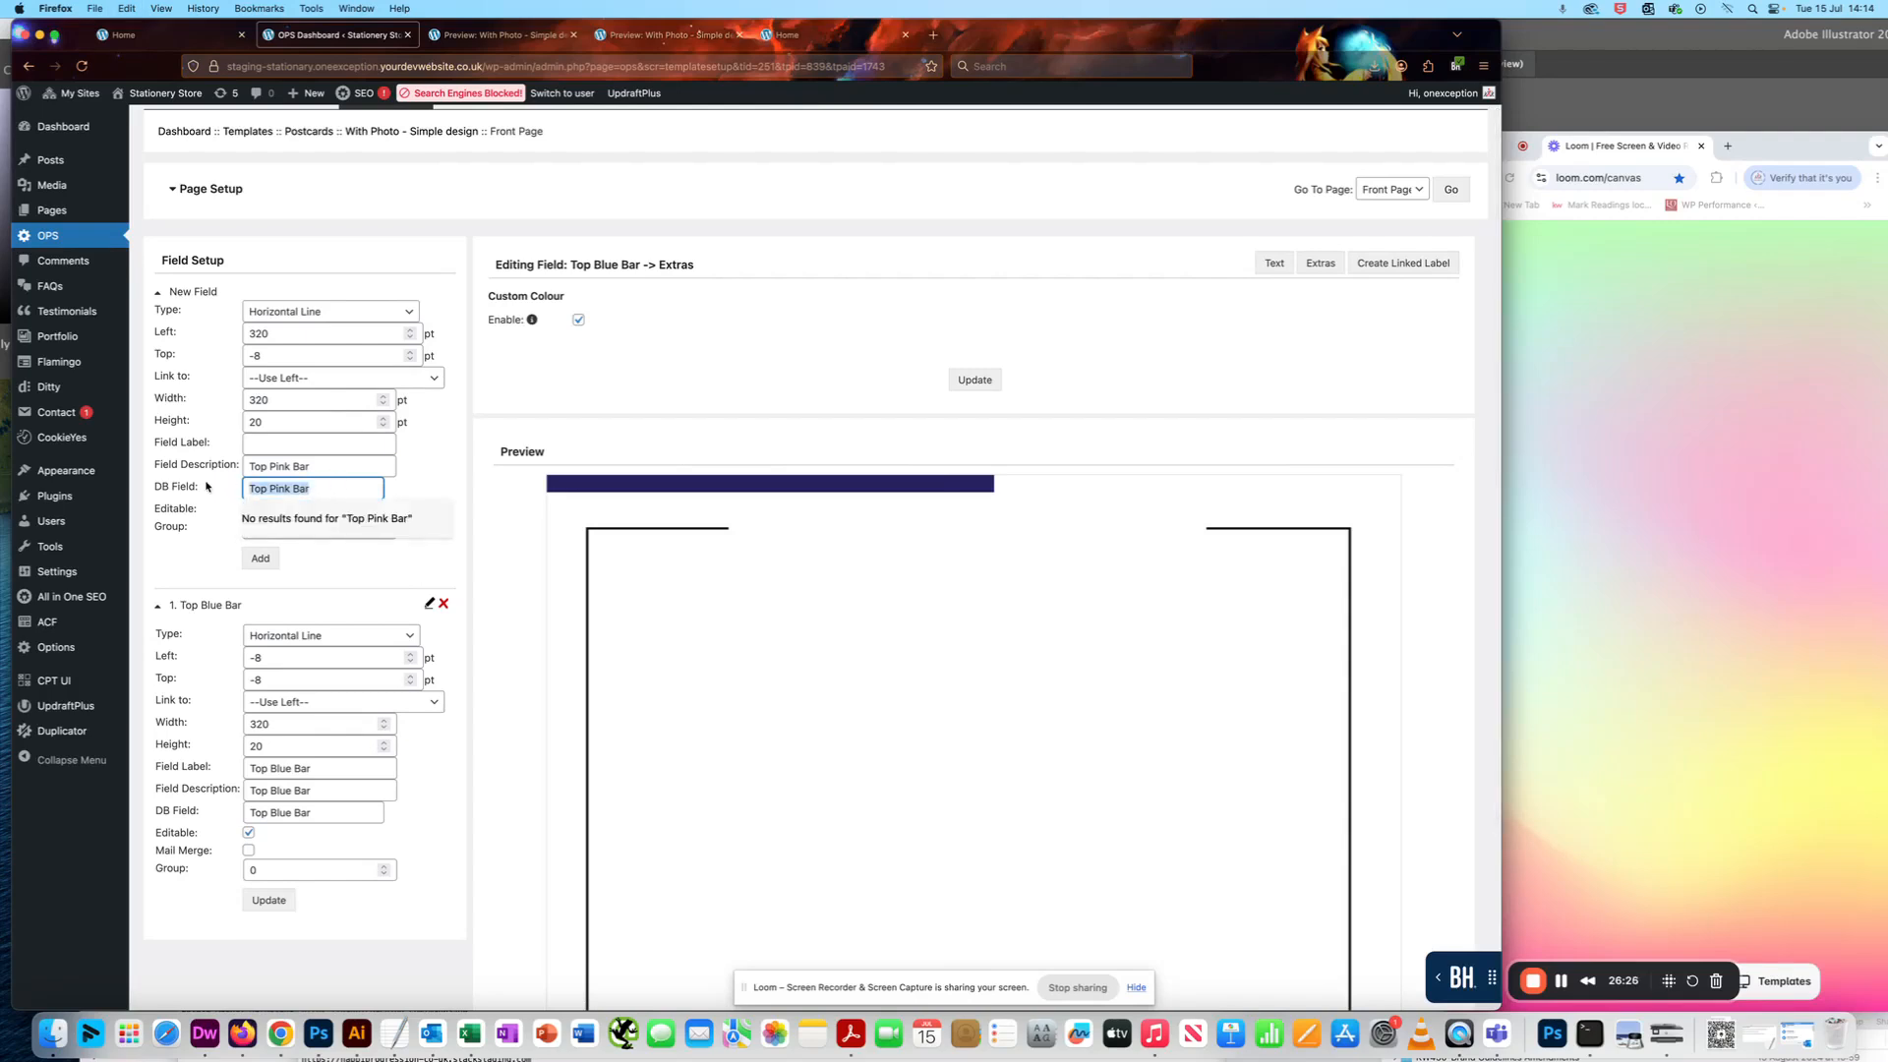
key(BackSpace)
click(284, 440)
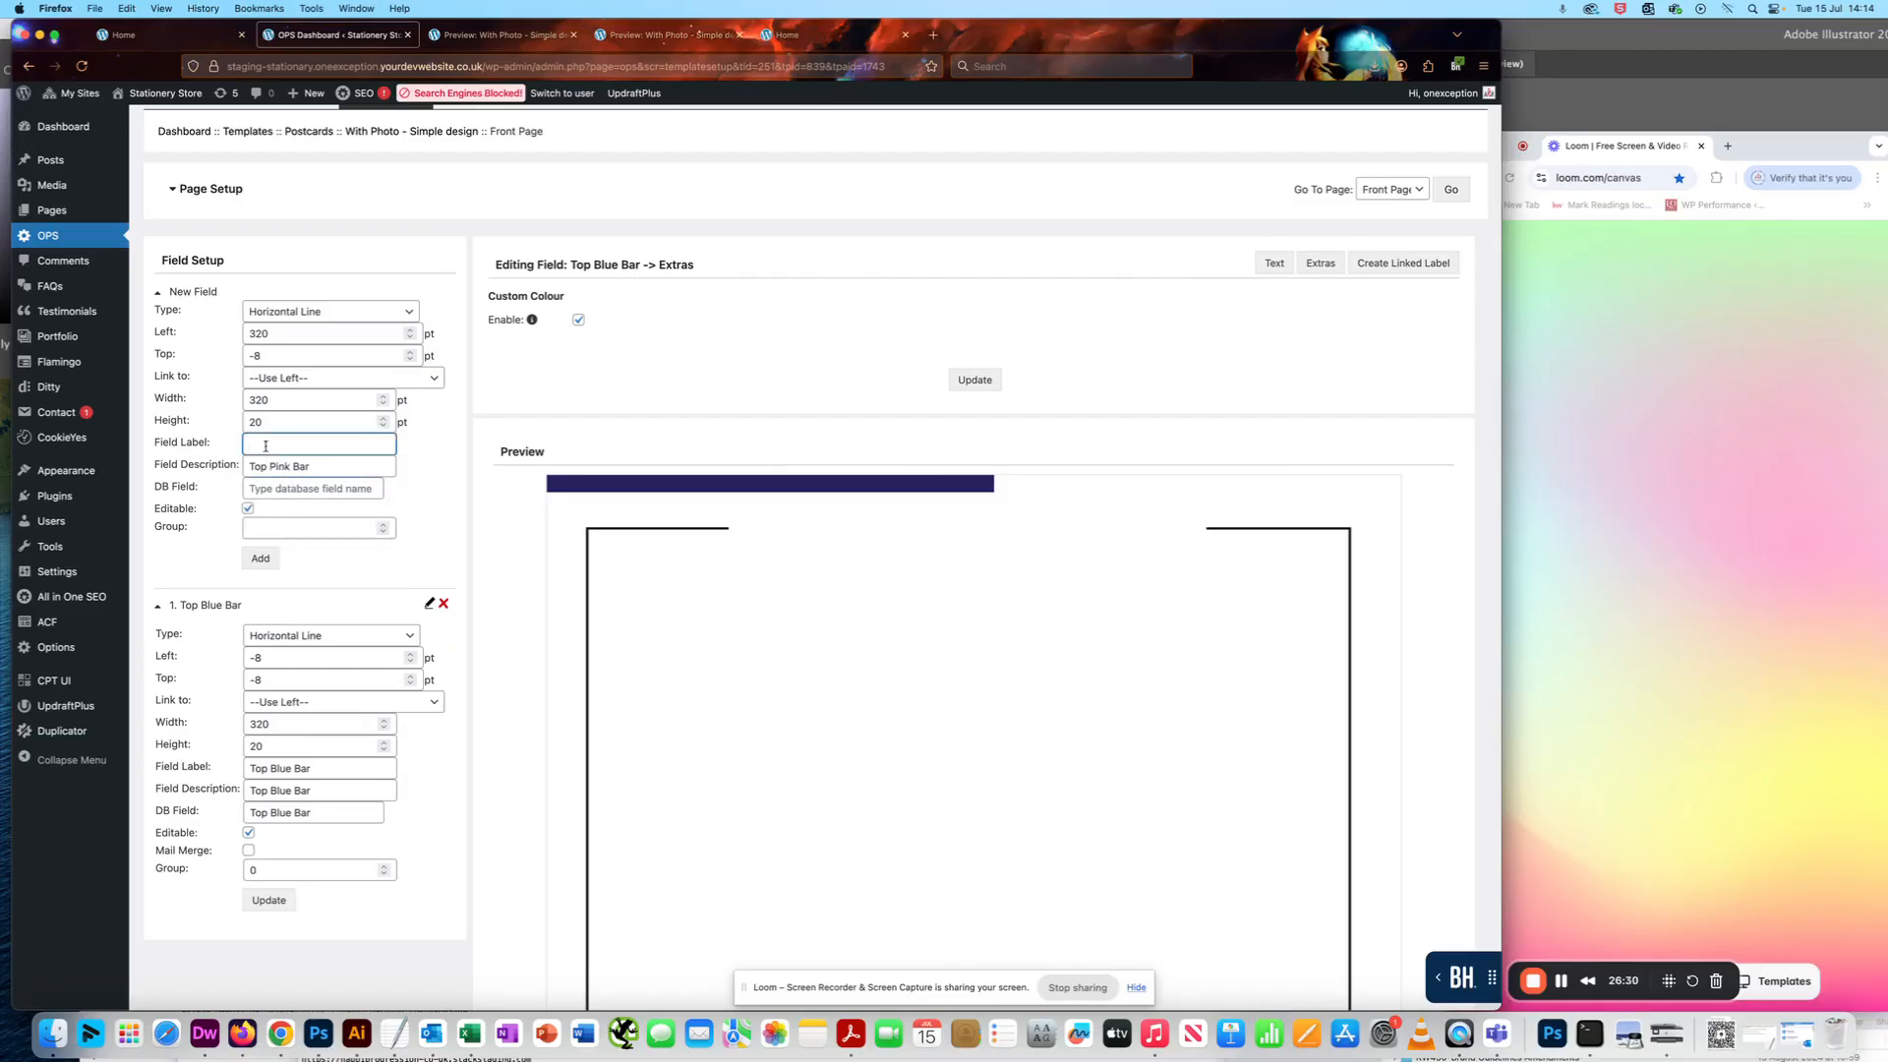
key(super+v)
click(432, 503)
click(245, 565)
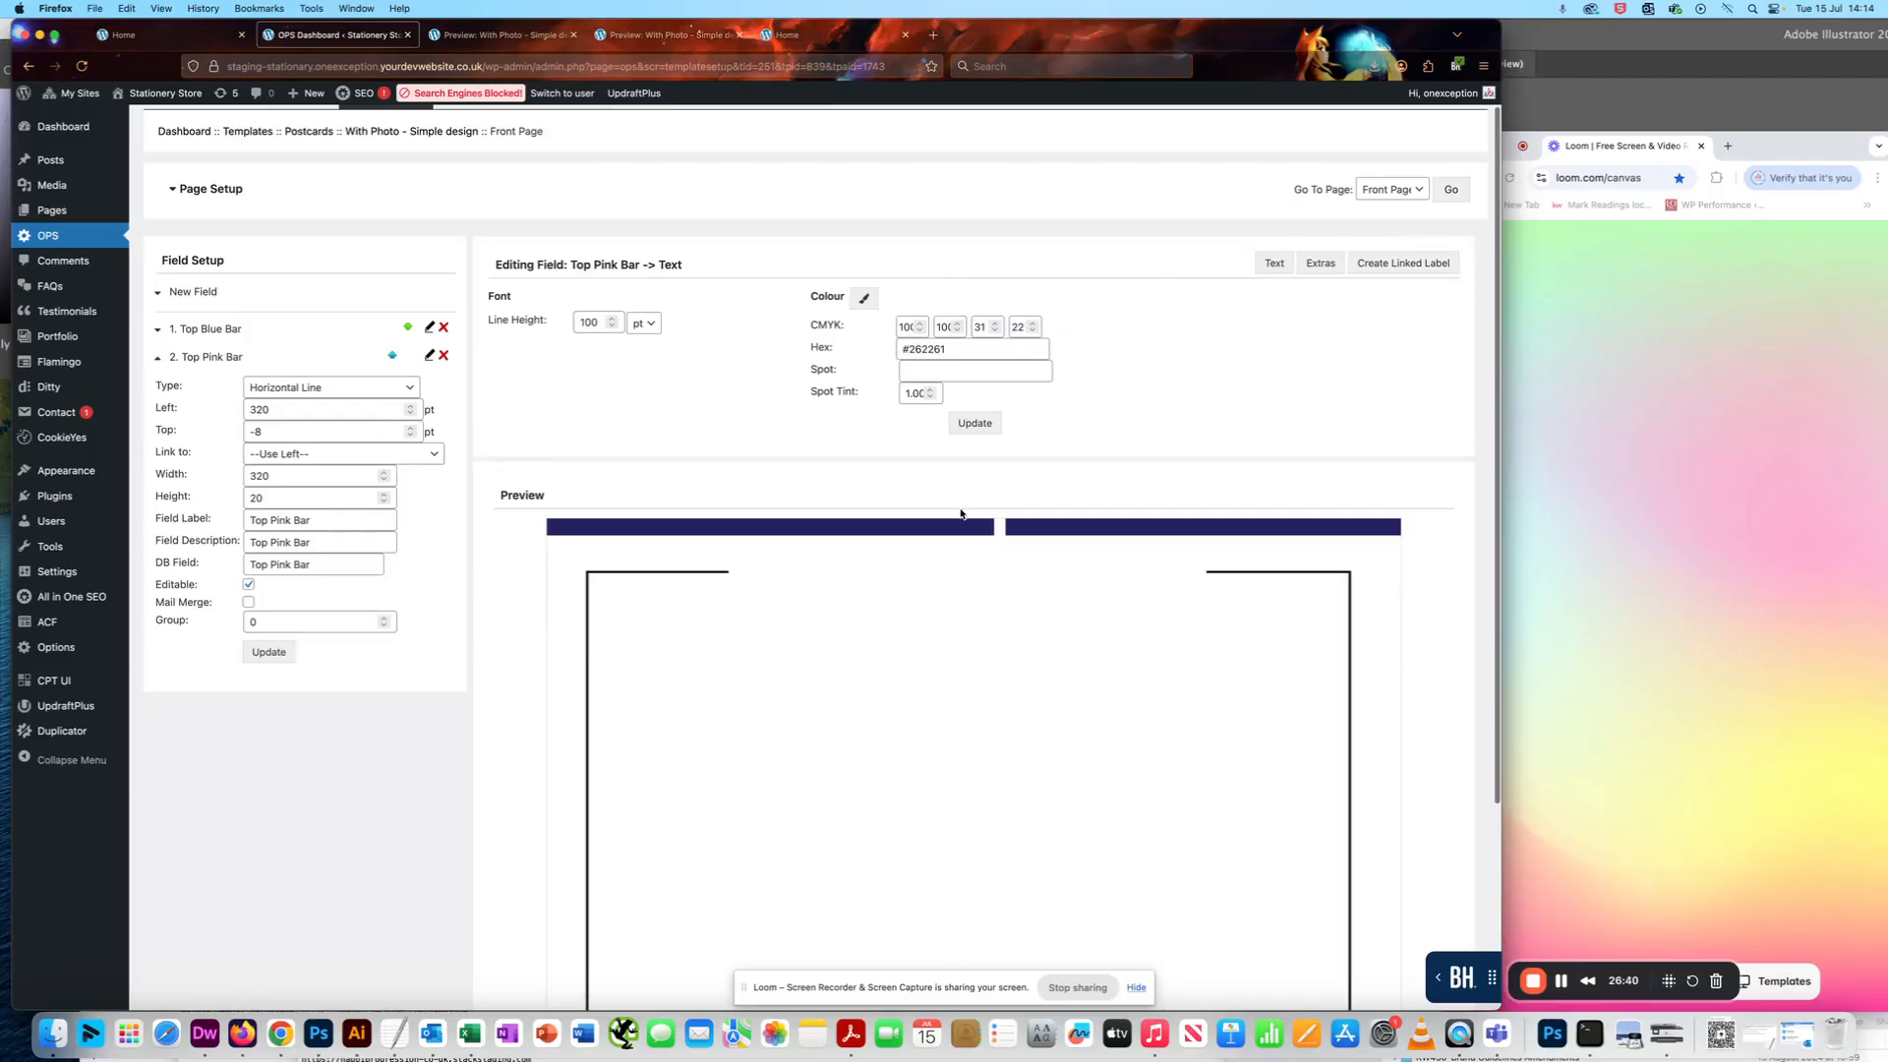
click(1565, 986)
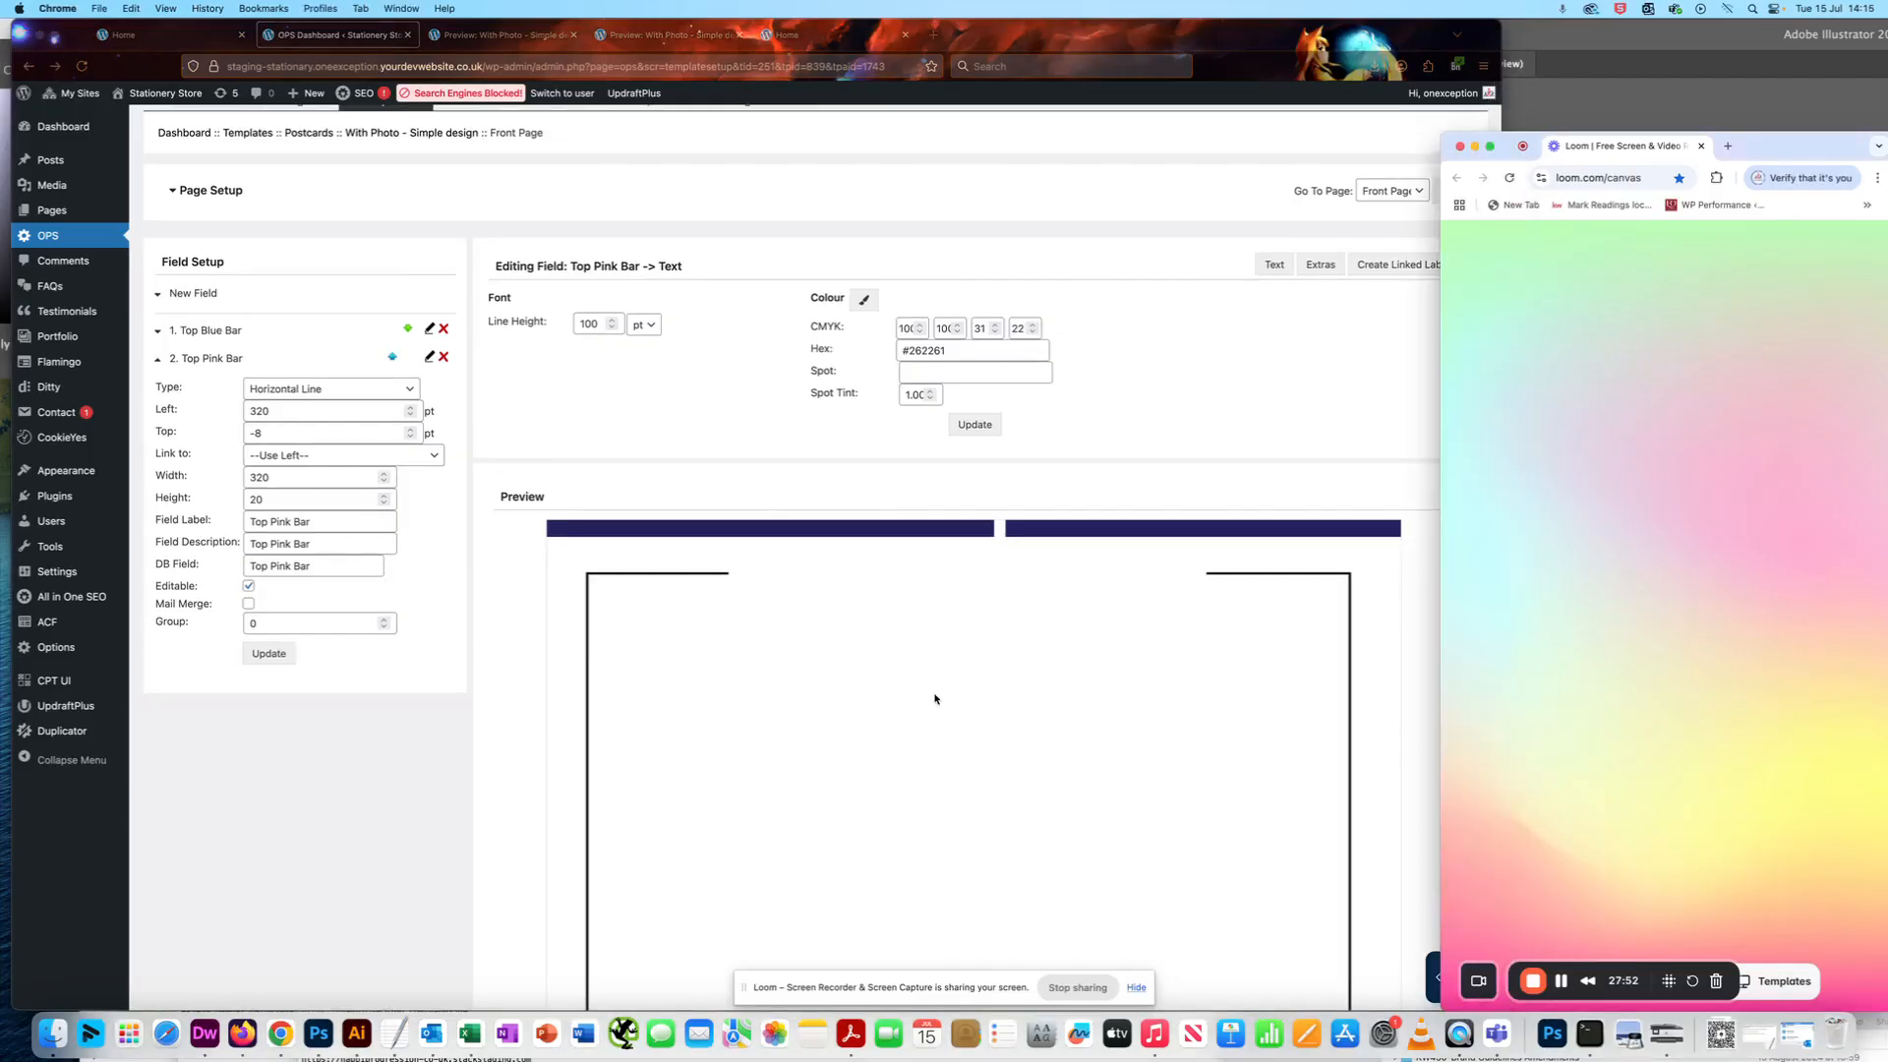
click(935, 695)
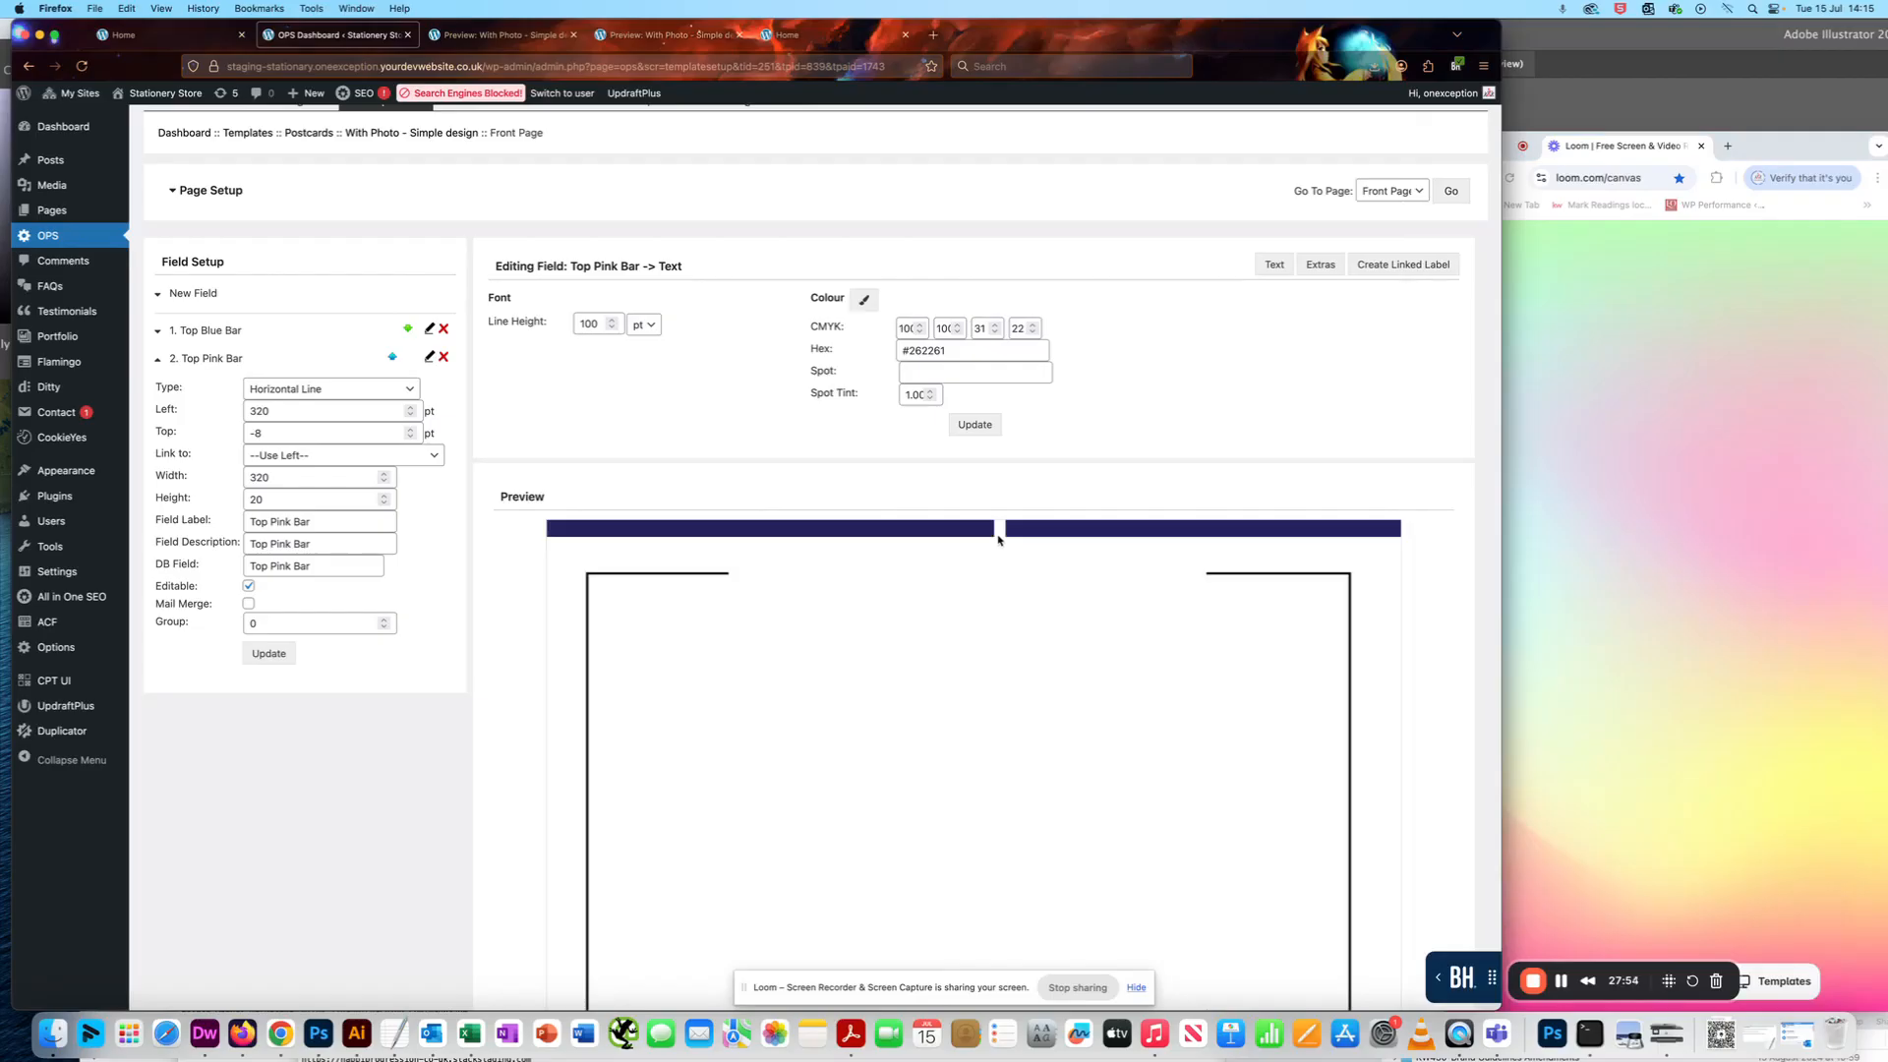
scroll(998, 538, up, 1)
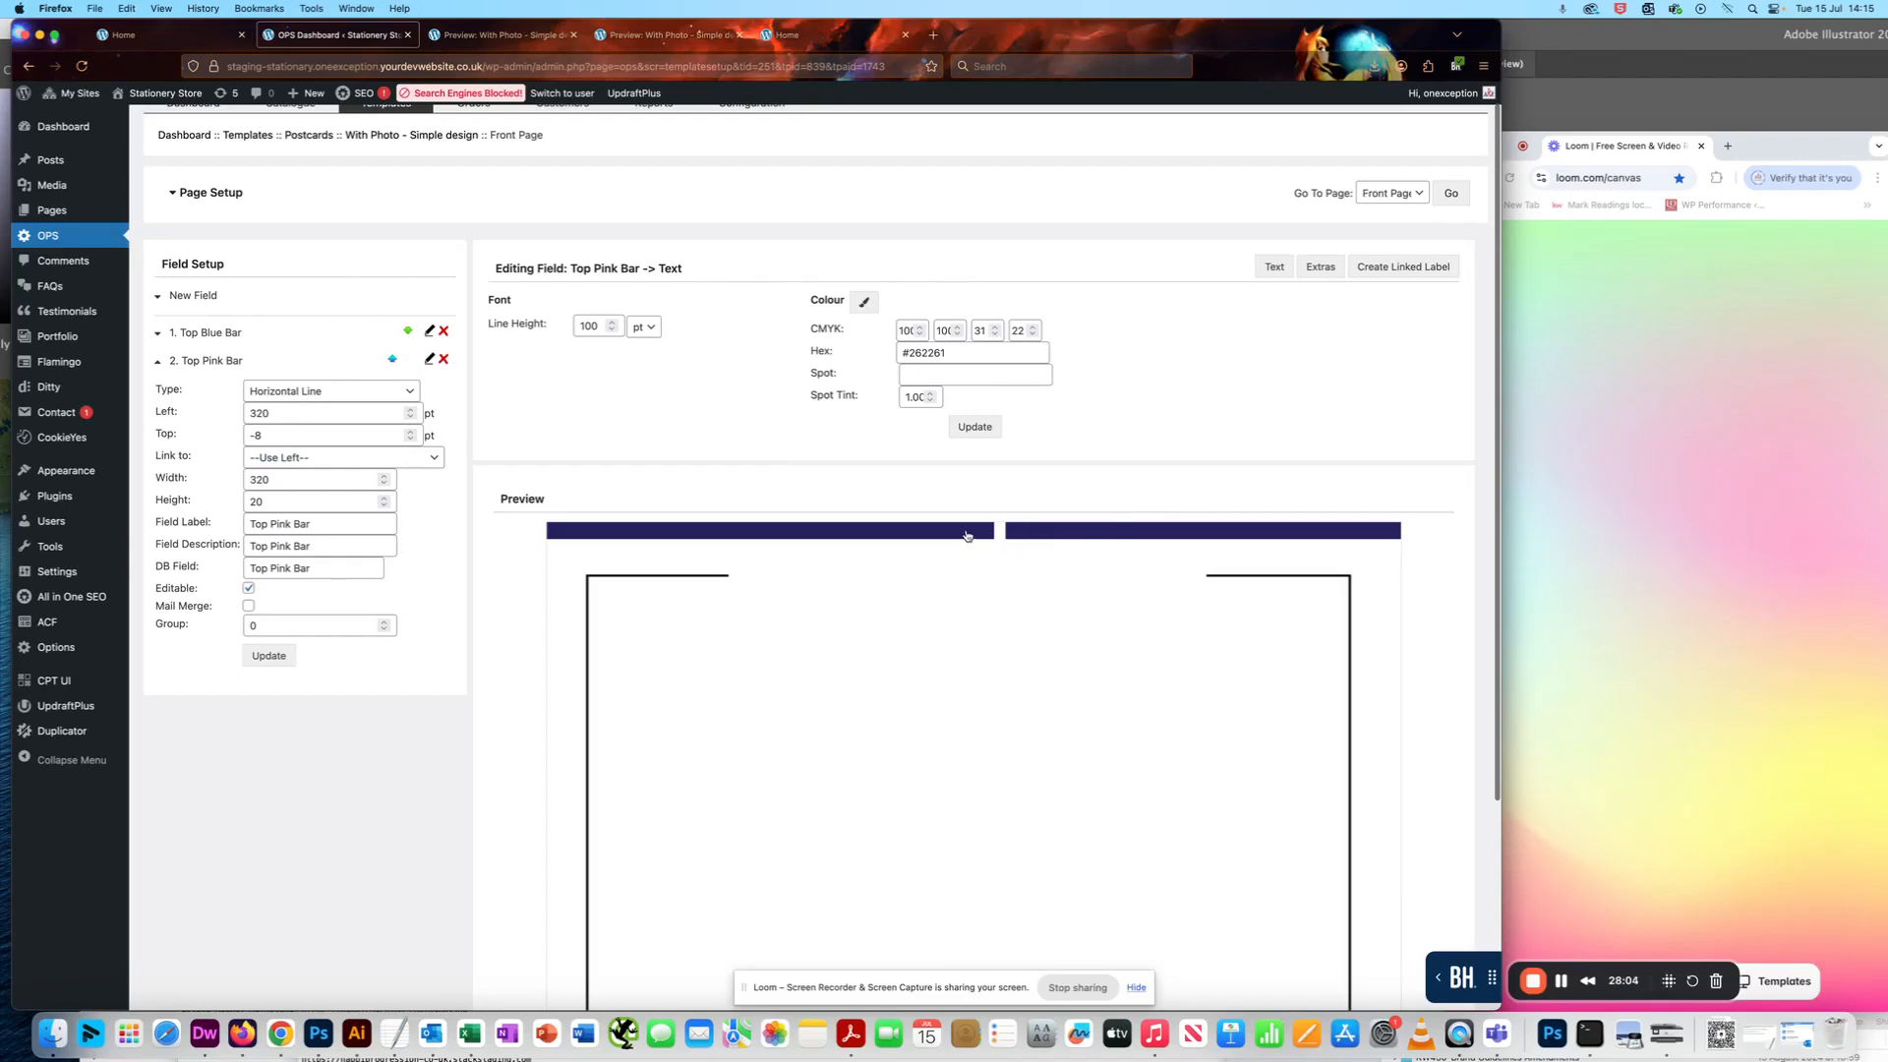
- Switch to Illustrator, cancel the open Color Picker and open the fill colour of the pink bar at the postcard's upper edge
drag(1230, 41, 1219, 93)
click(1340, 27)
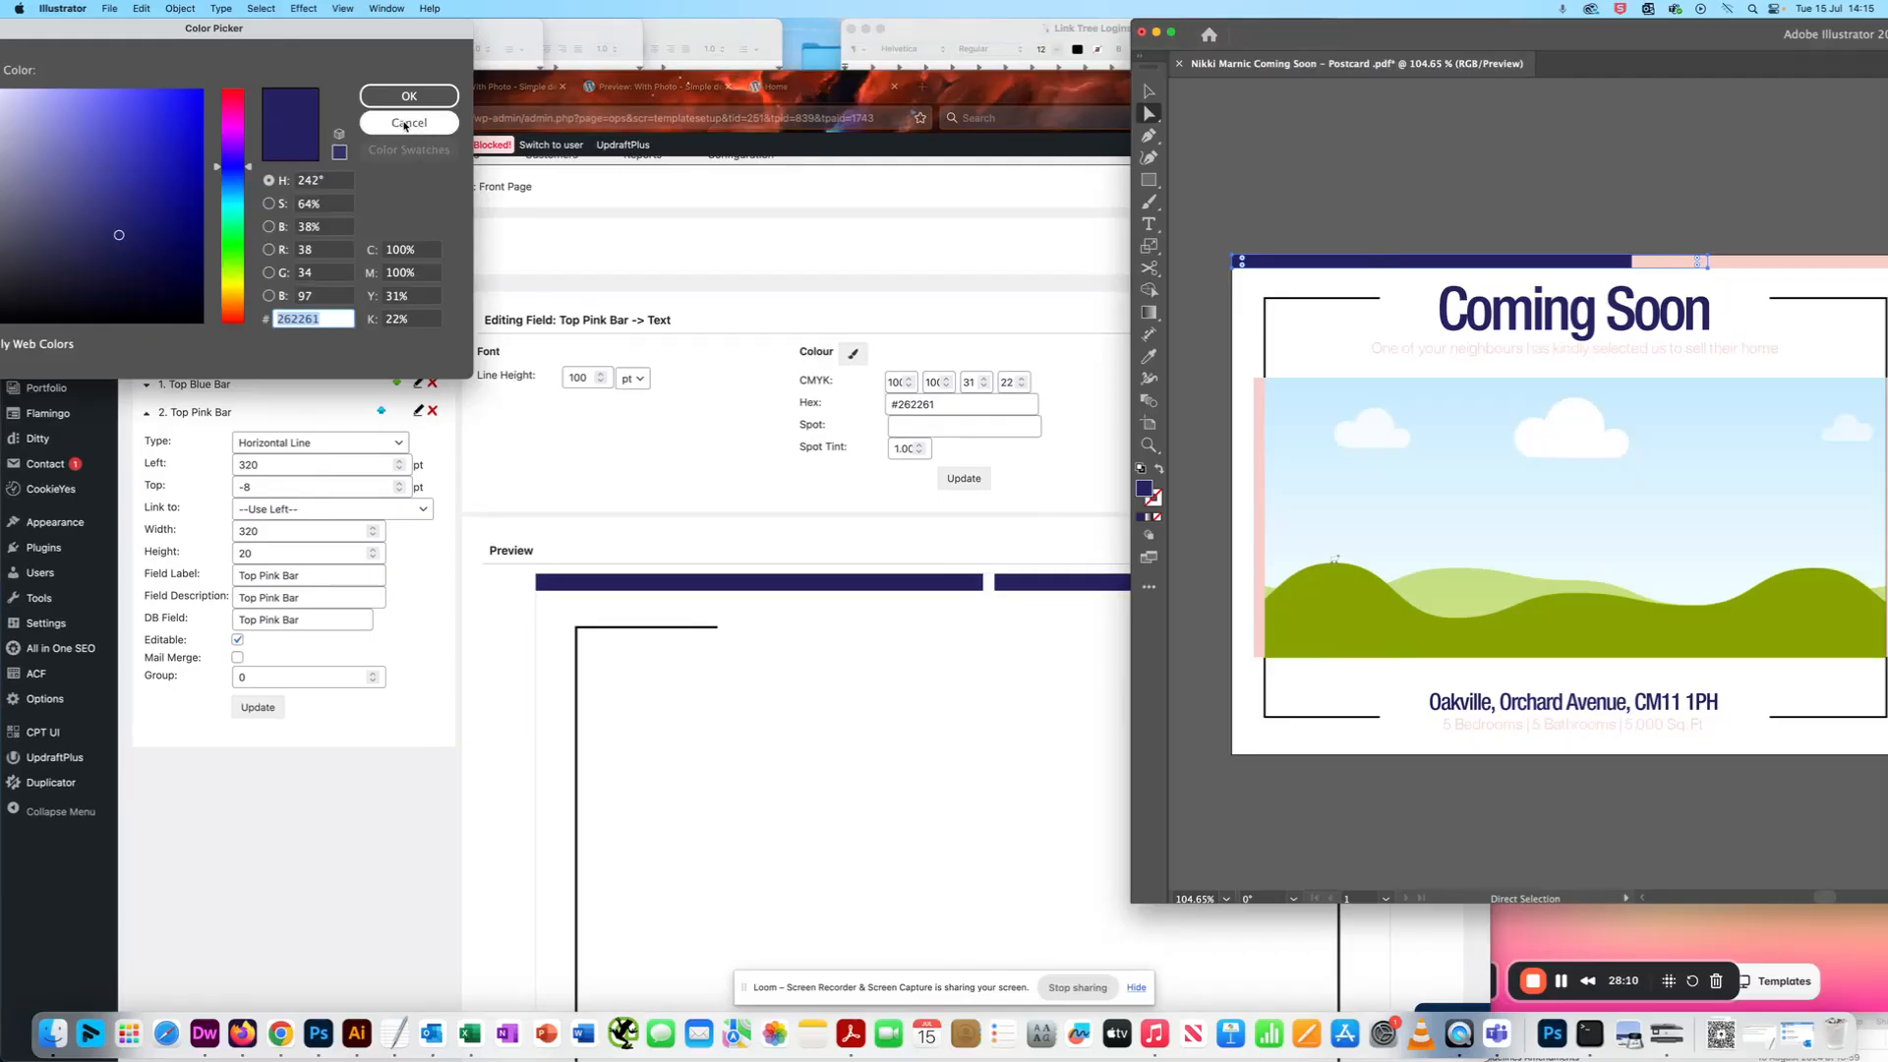
click(409, 123)
click(1739, 263)
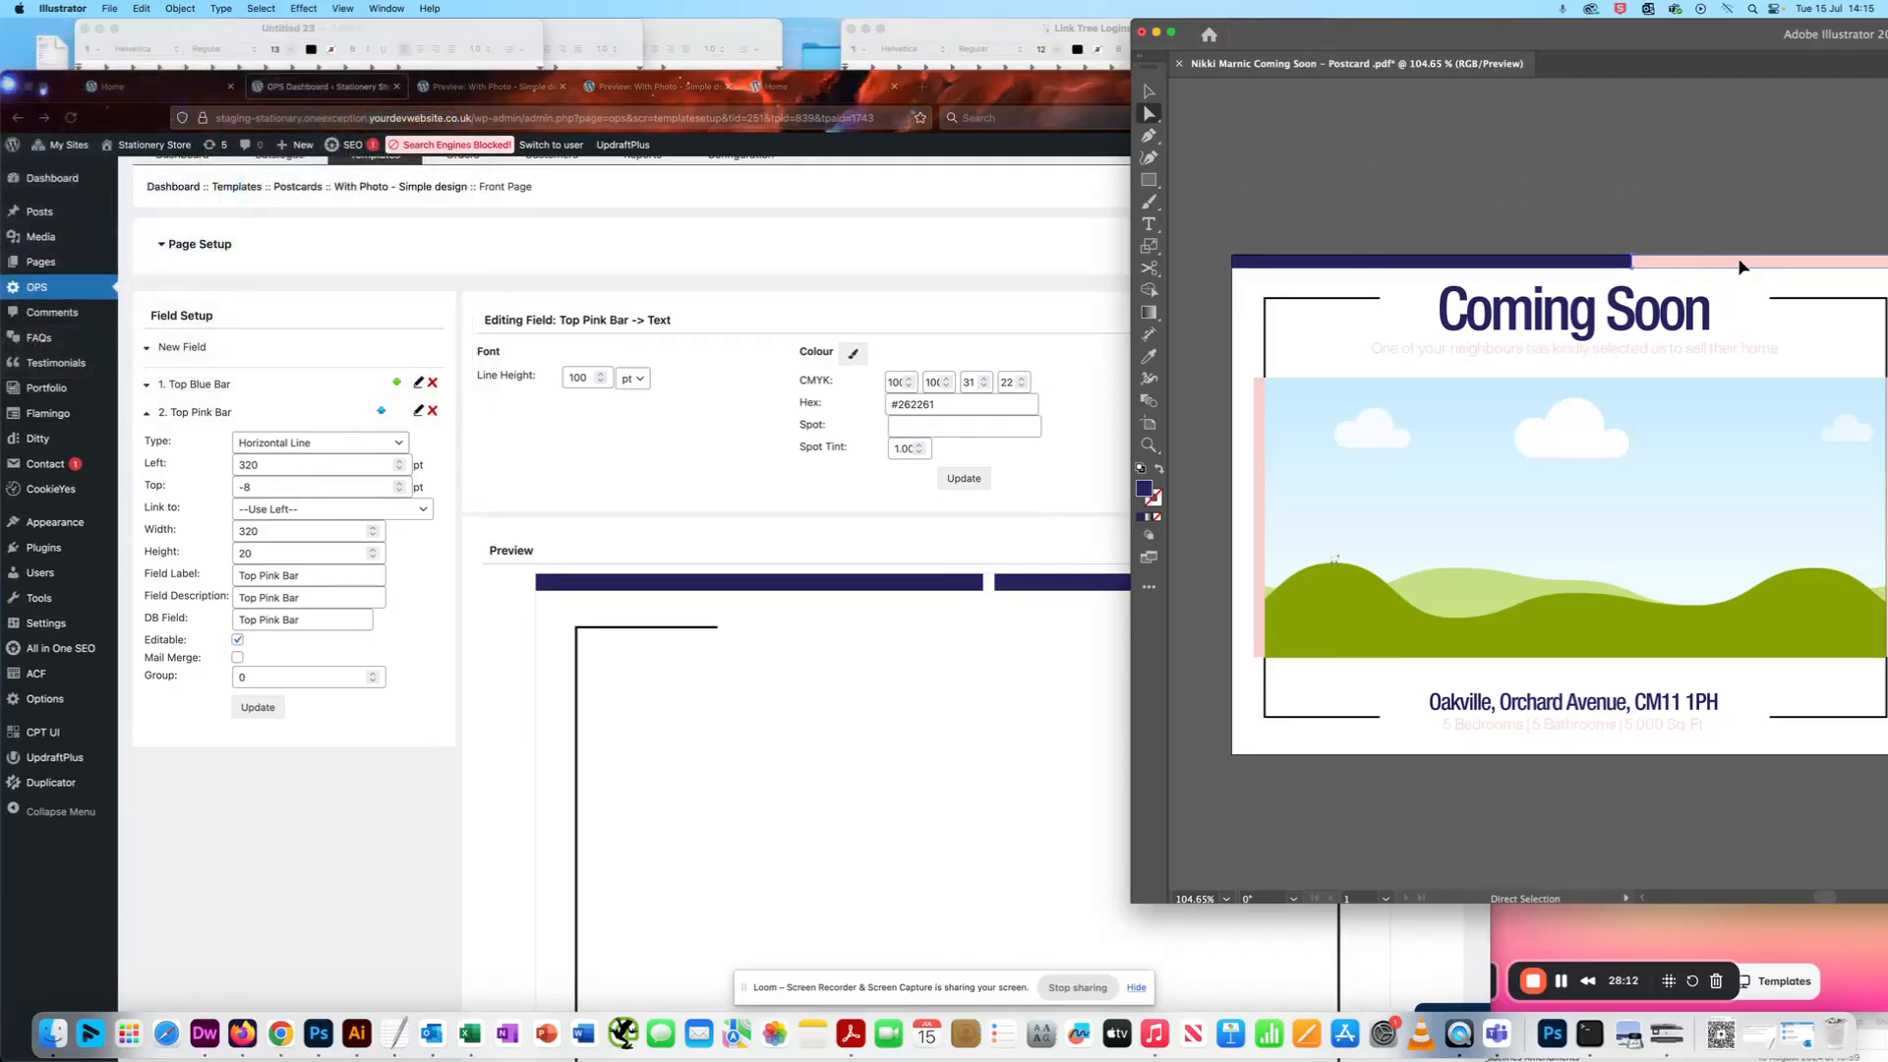
double_click(1144, 490)
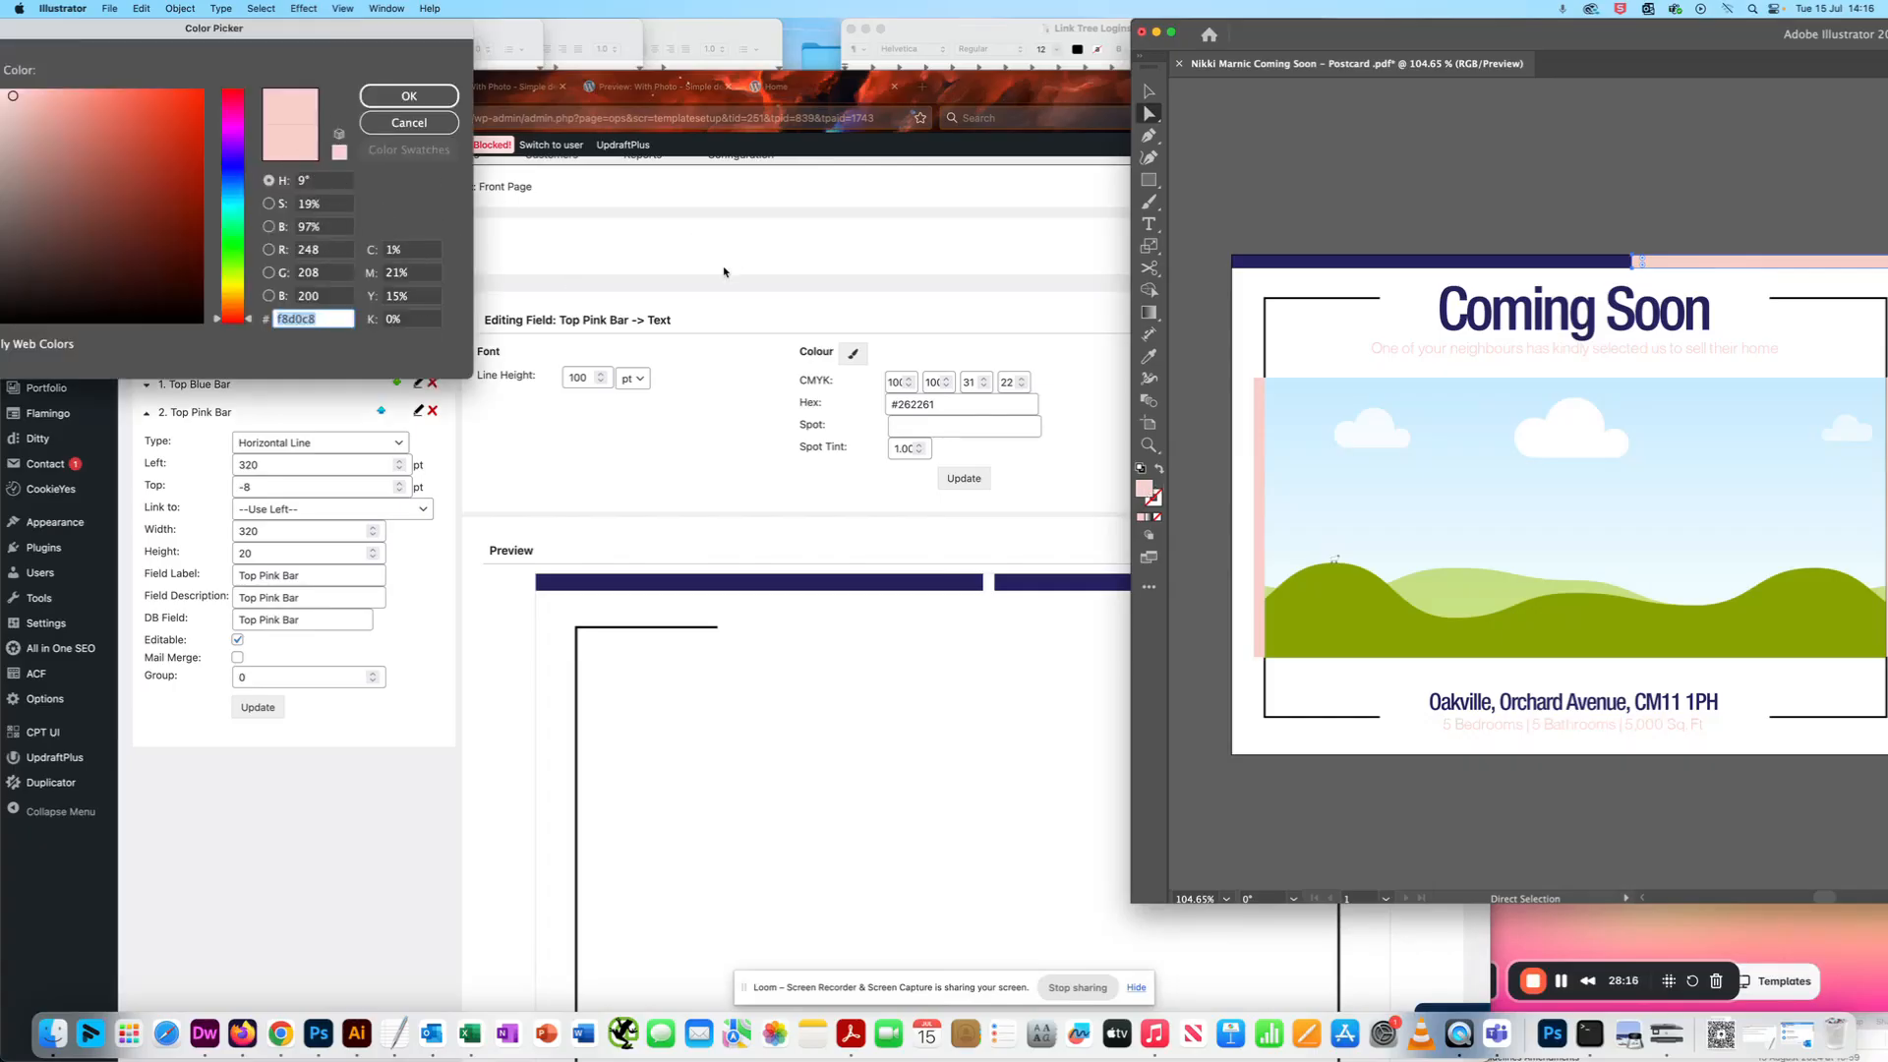
- Switch to Firefox and move its window clear of the Color Picker so the pink's values and the field styling are both visible
click(838, 244)
drag(1263, 81, 1660, 30)
click(252, 58)
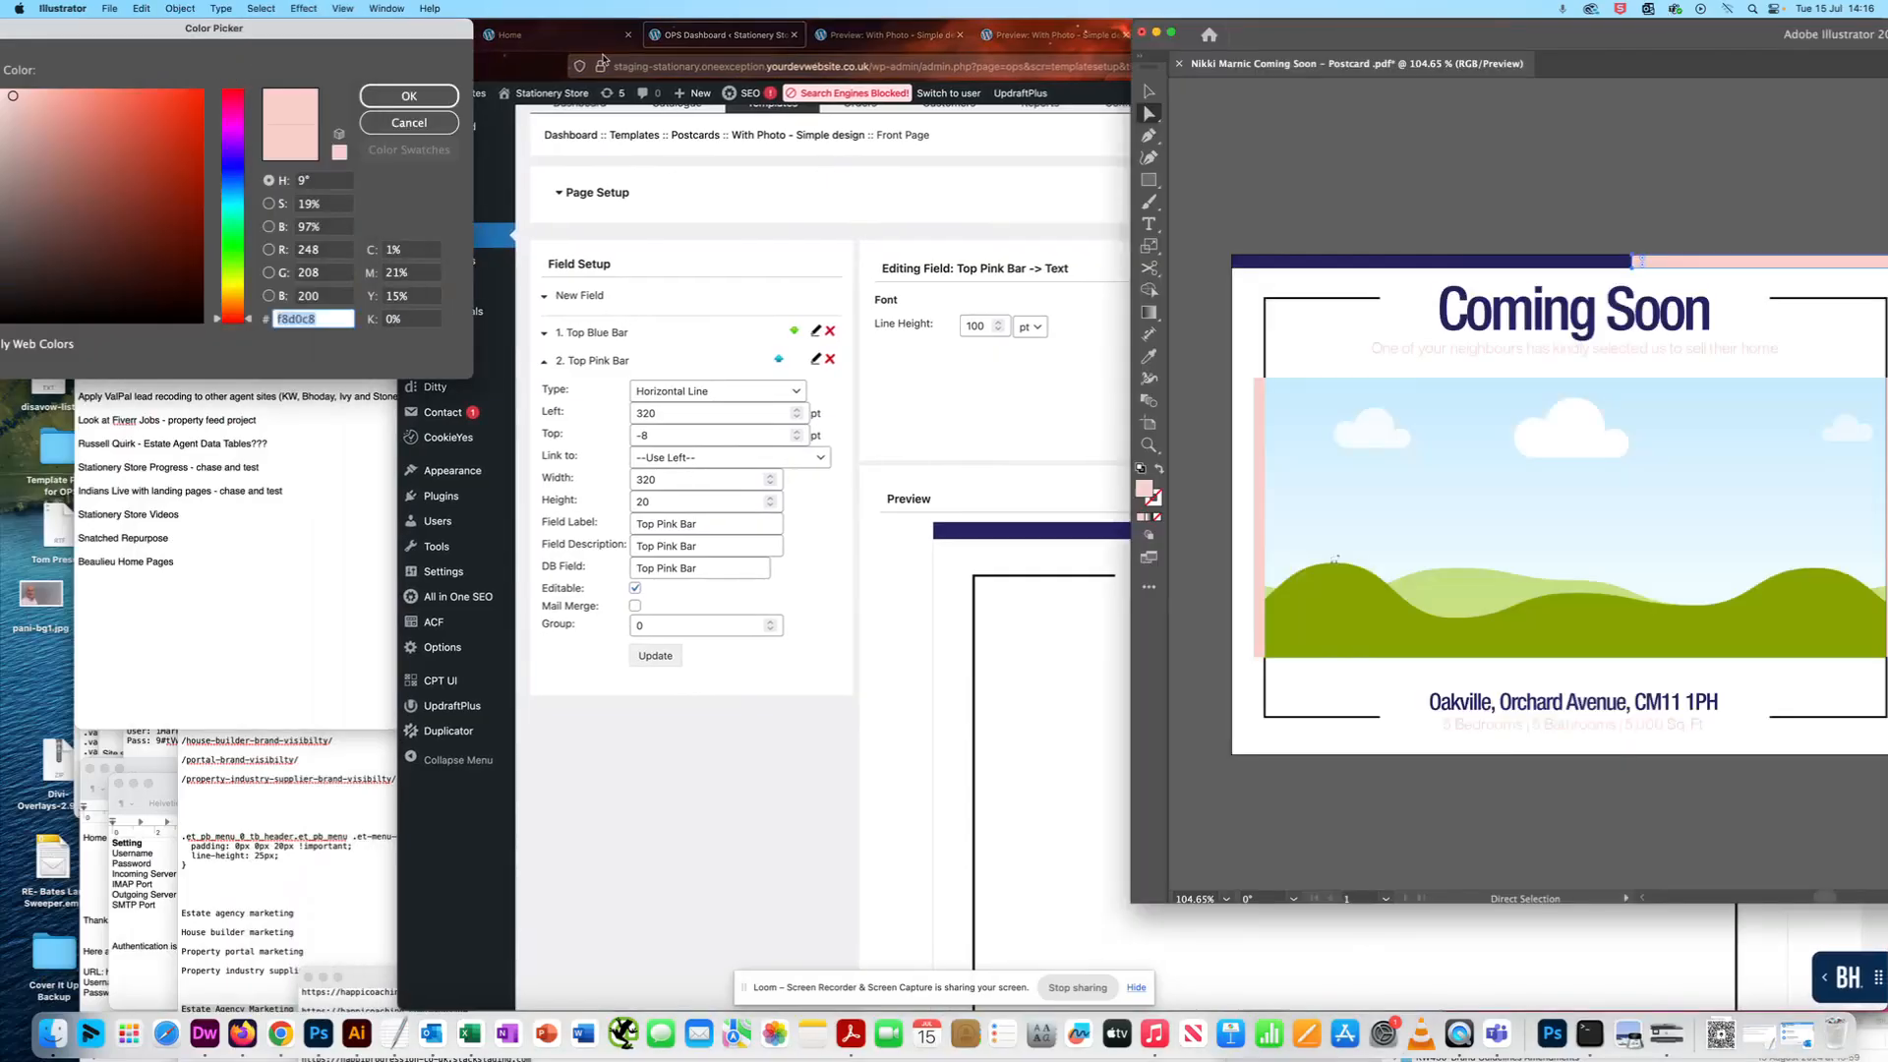
click(1072, 94)
drag(1495, 32, 1562, 32)
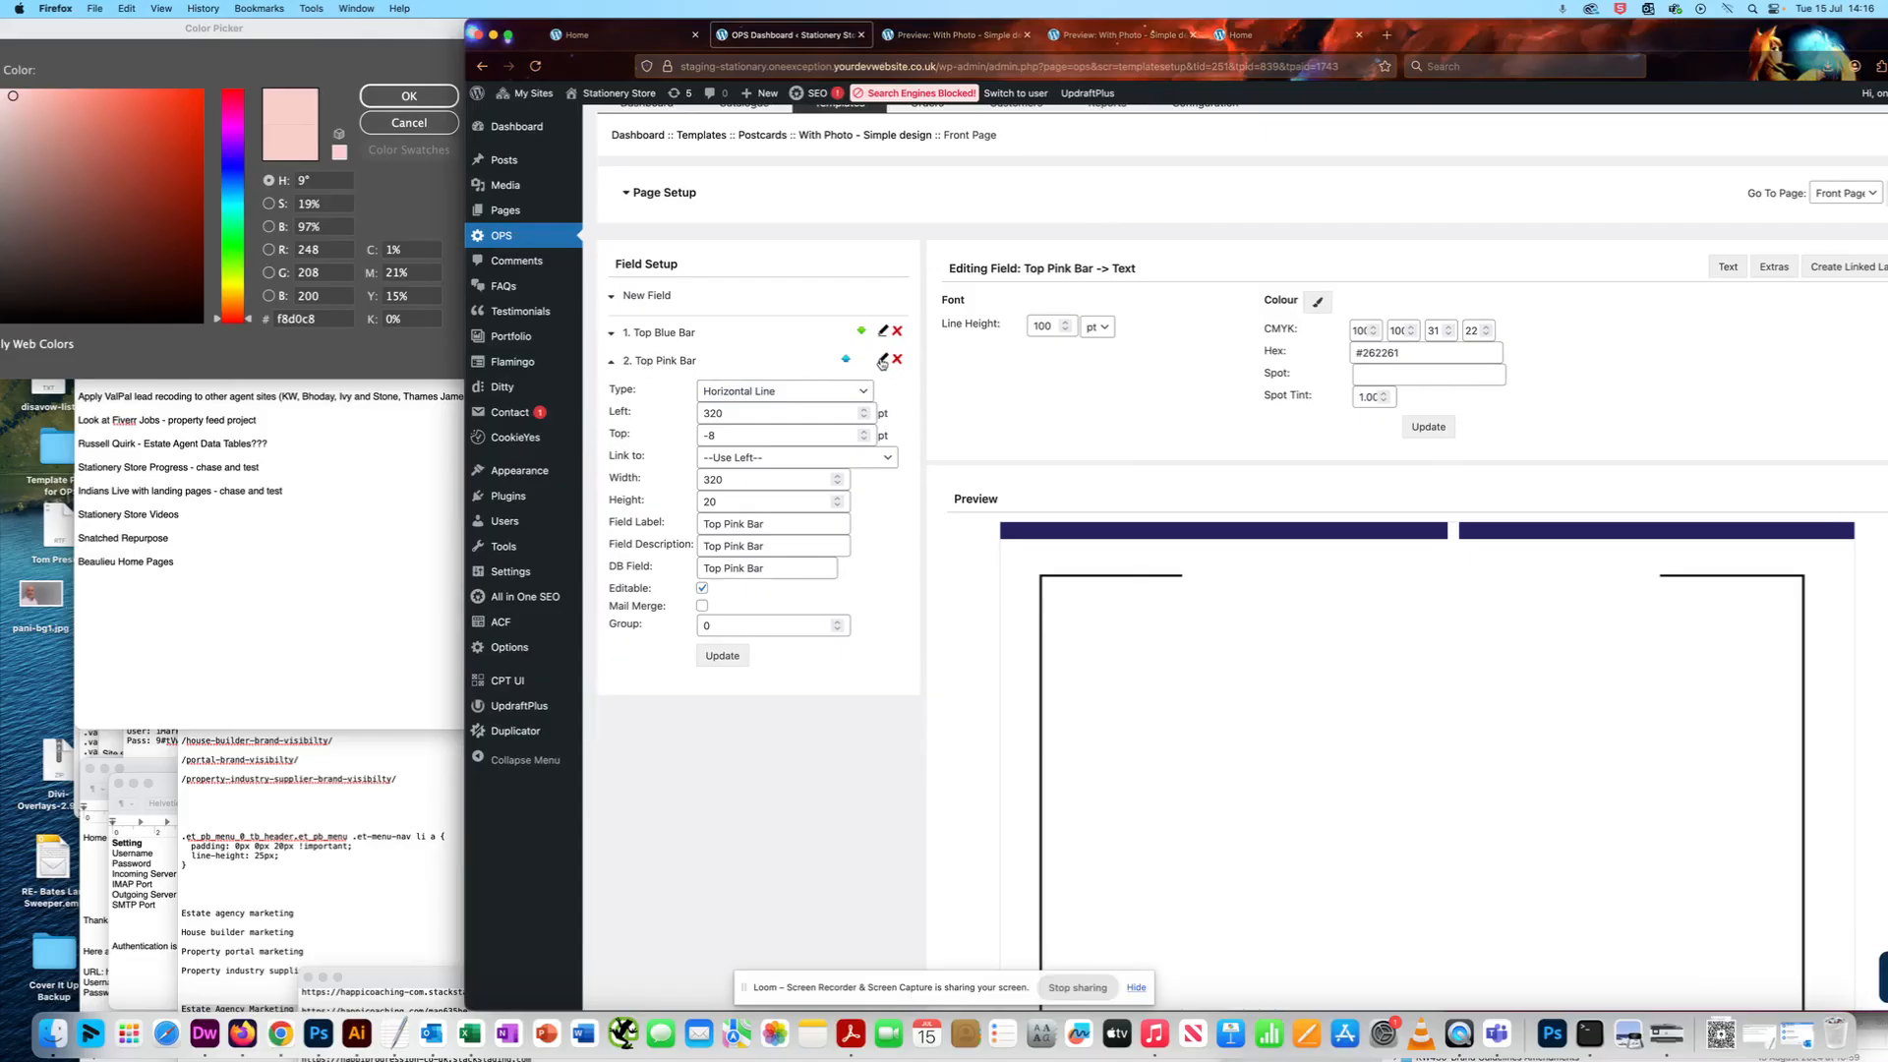
- Set the Top Pink Bar's CMYK colour to 1, 21, 15, 0, matching the Color Picker values
scroll(885, 360, up, 1)
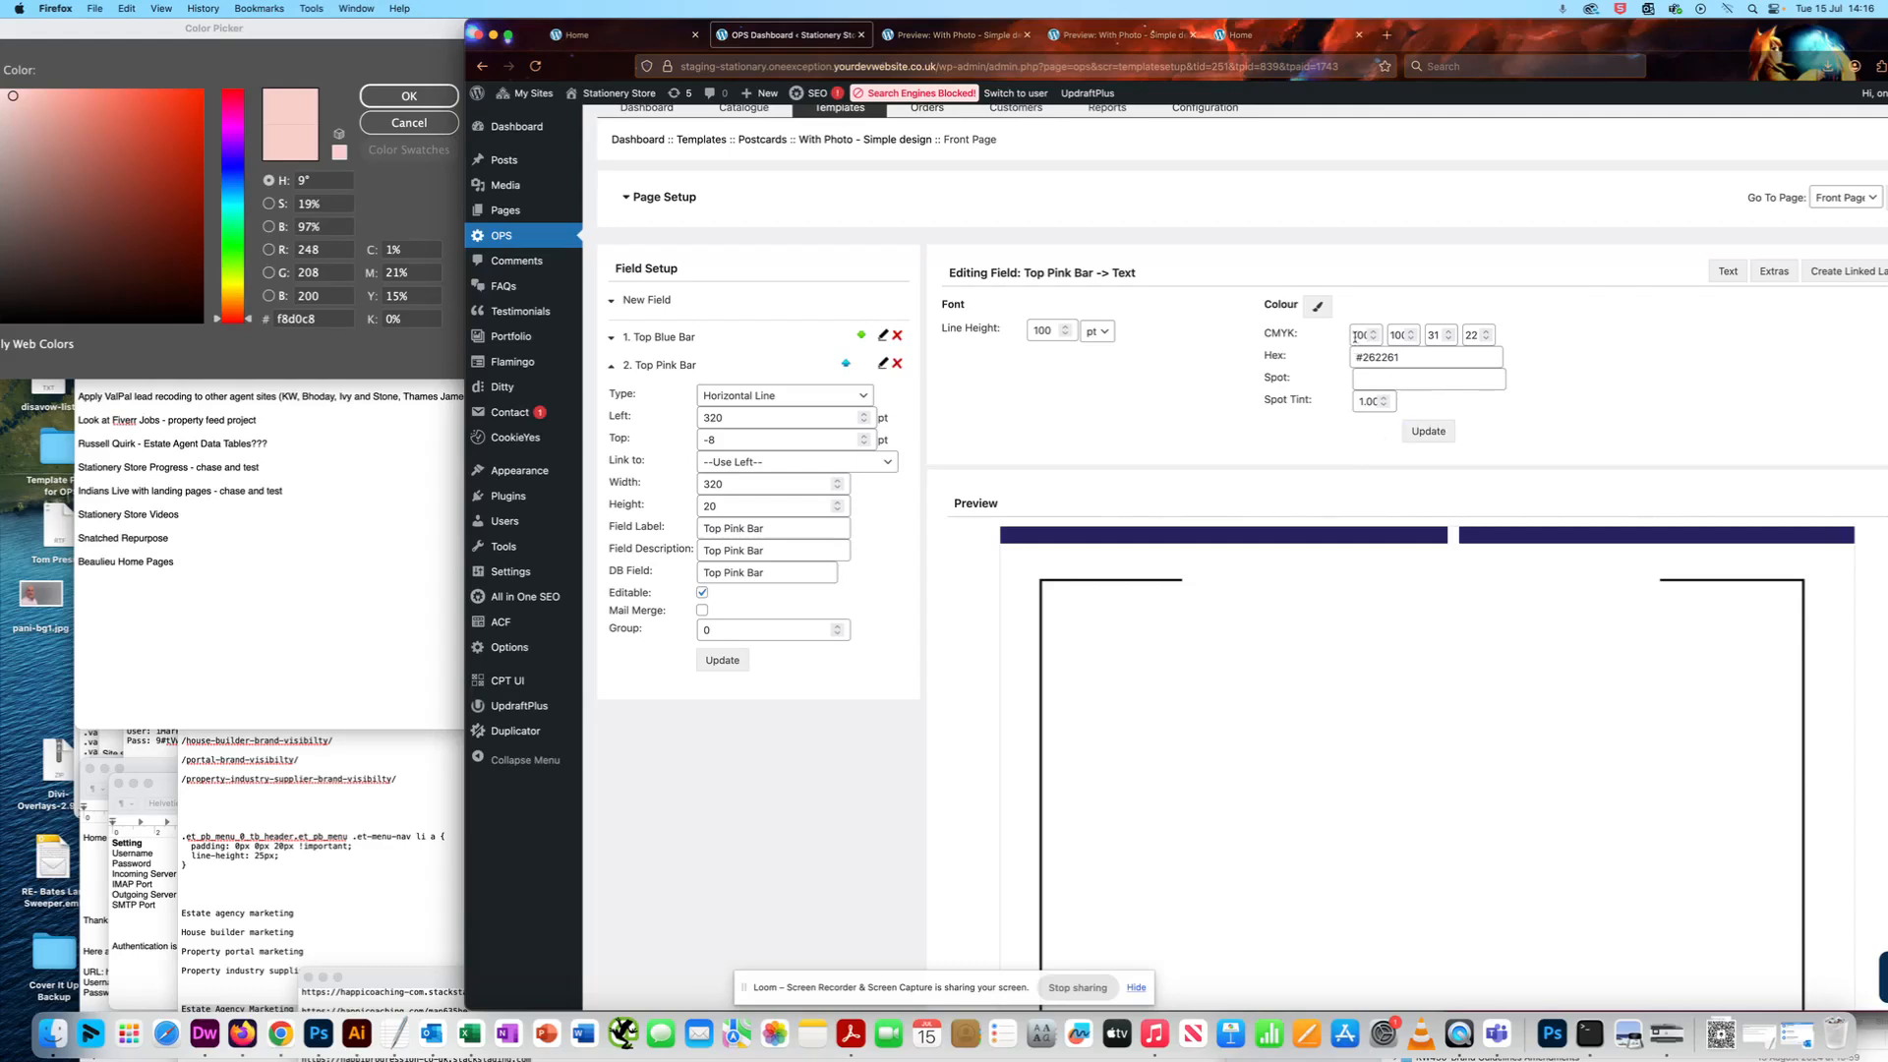
scroll(1410, 384, up, 1)
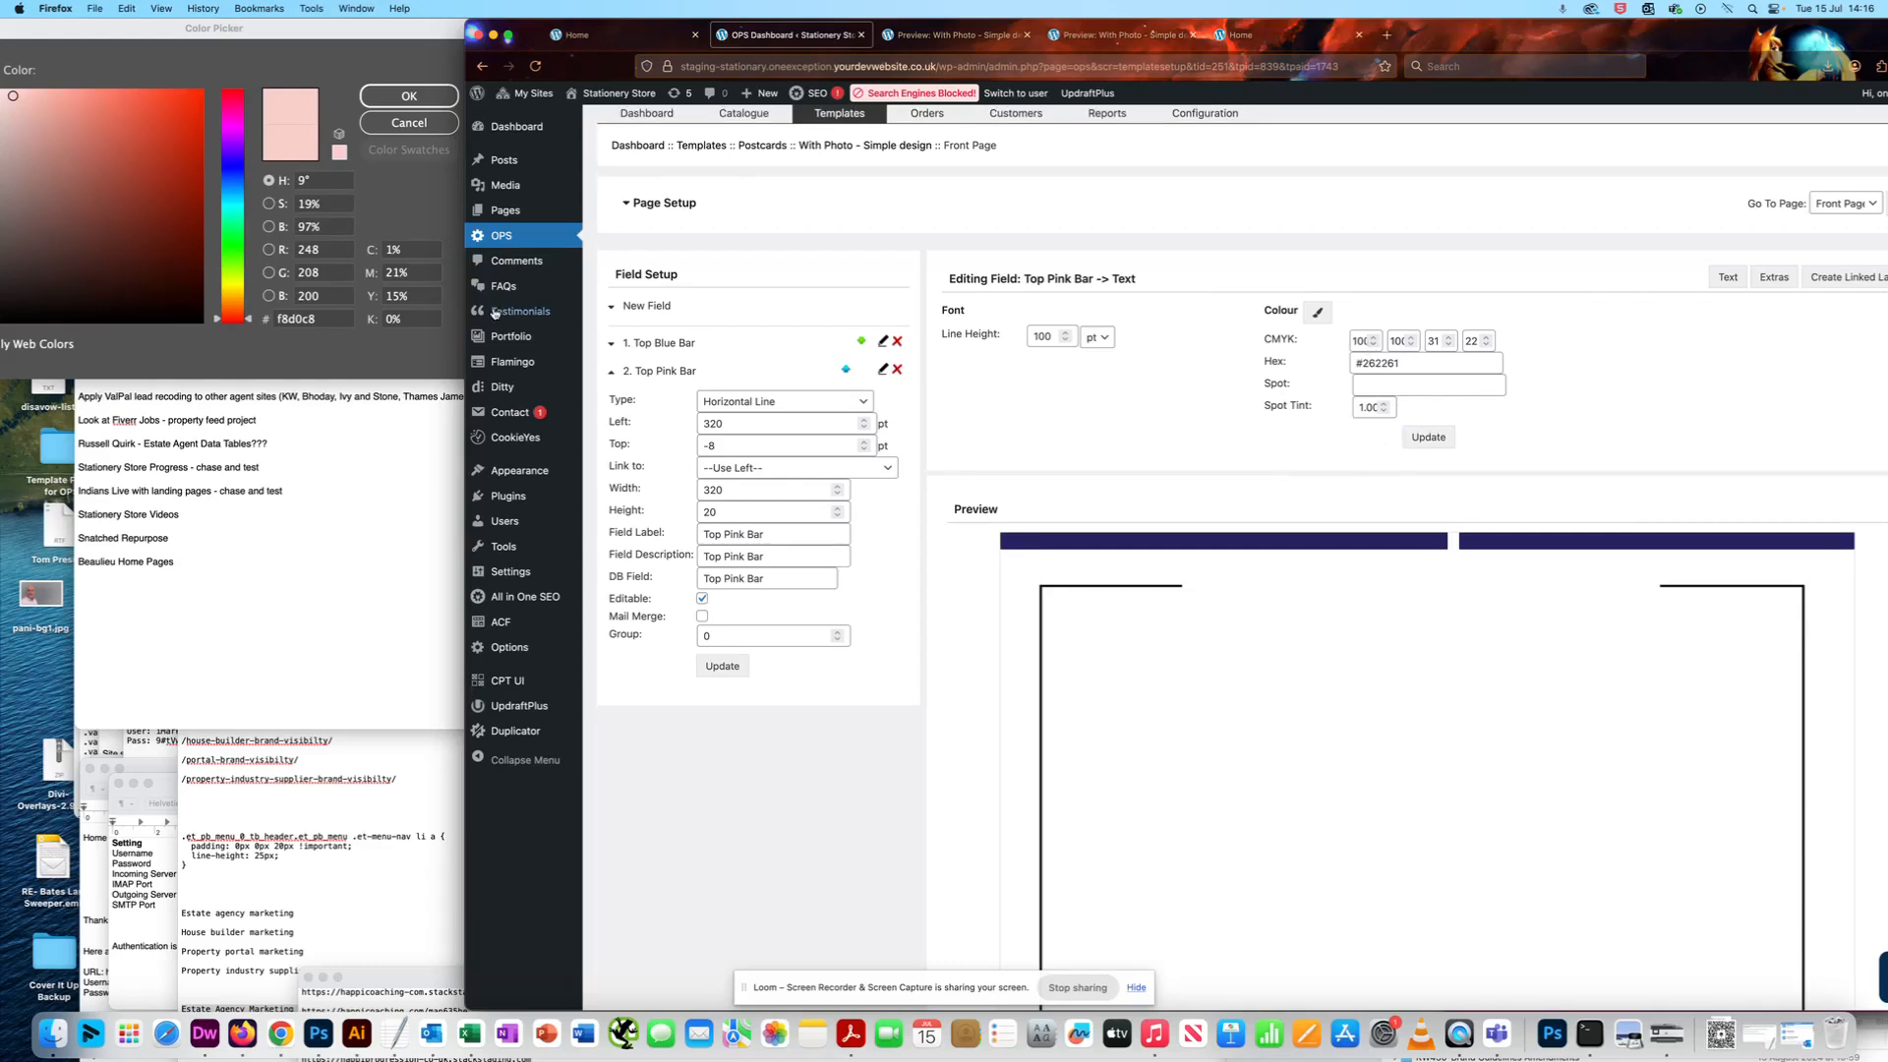
double_click(1362, 340)
key(super+c)
key(BackSpace)
key(Tab)
click(1359, 341)
text(1)
key(Tab)
text(21)
key(Tab)
text(15)
key(Tab)
text(0)
- Copy the hex code f8d0c8 from the Color Picker into the Top Pink Bar's hex colour and update the styling
click(341, 339)
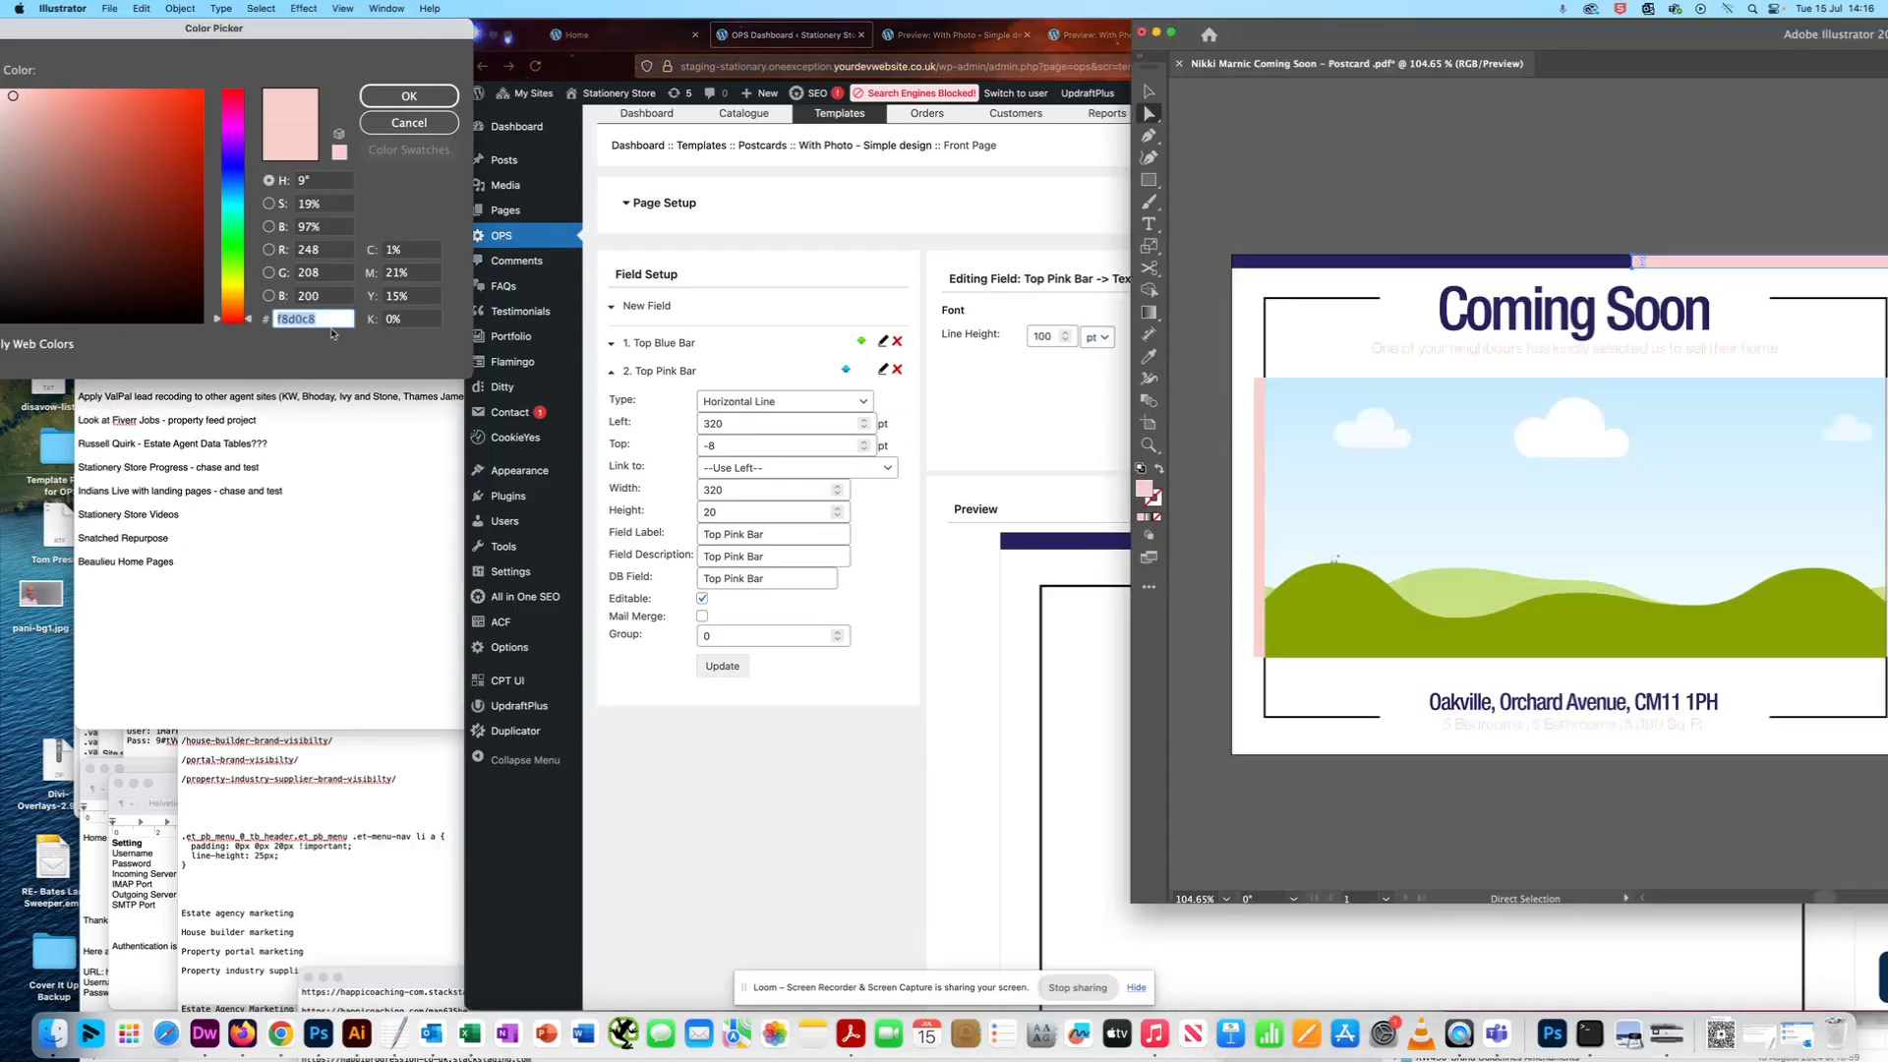
click(1018, 250)
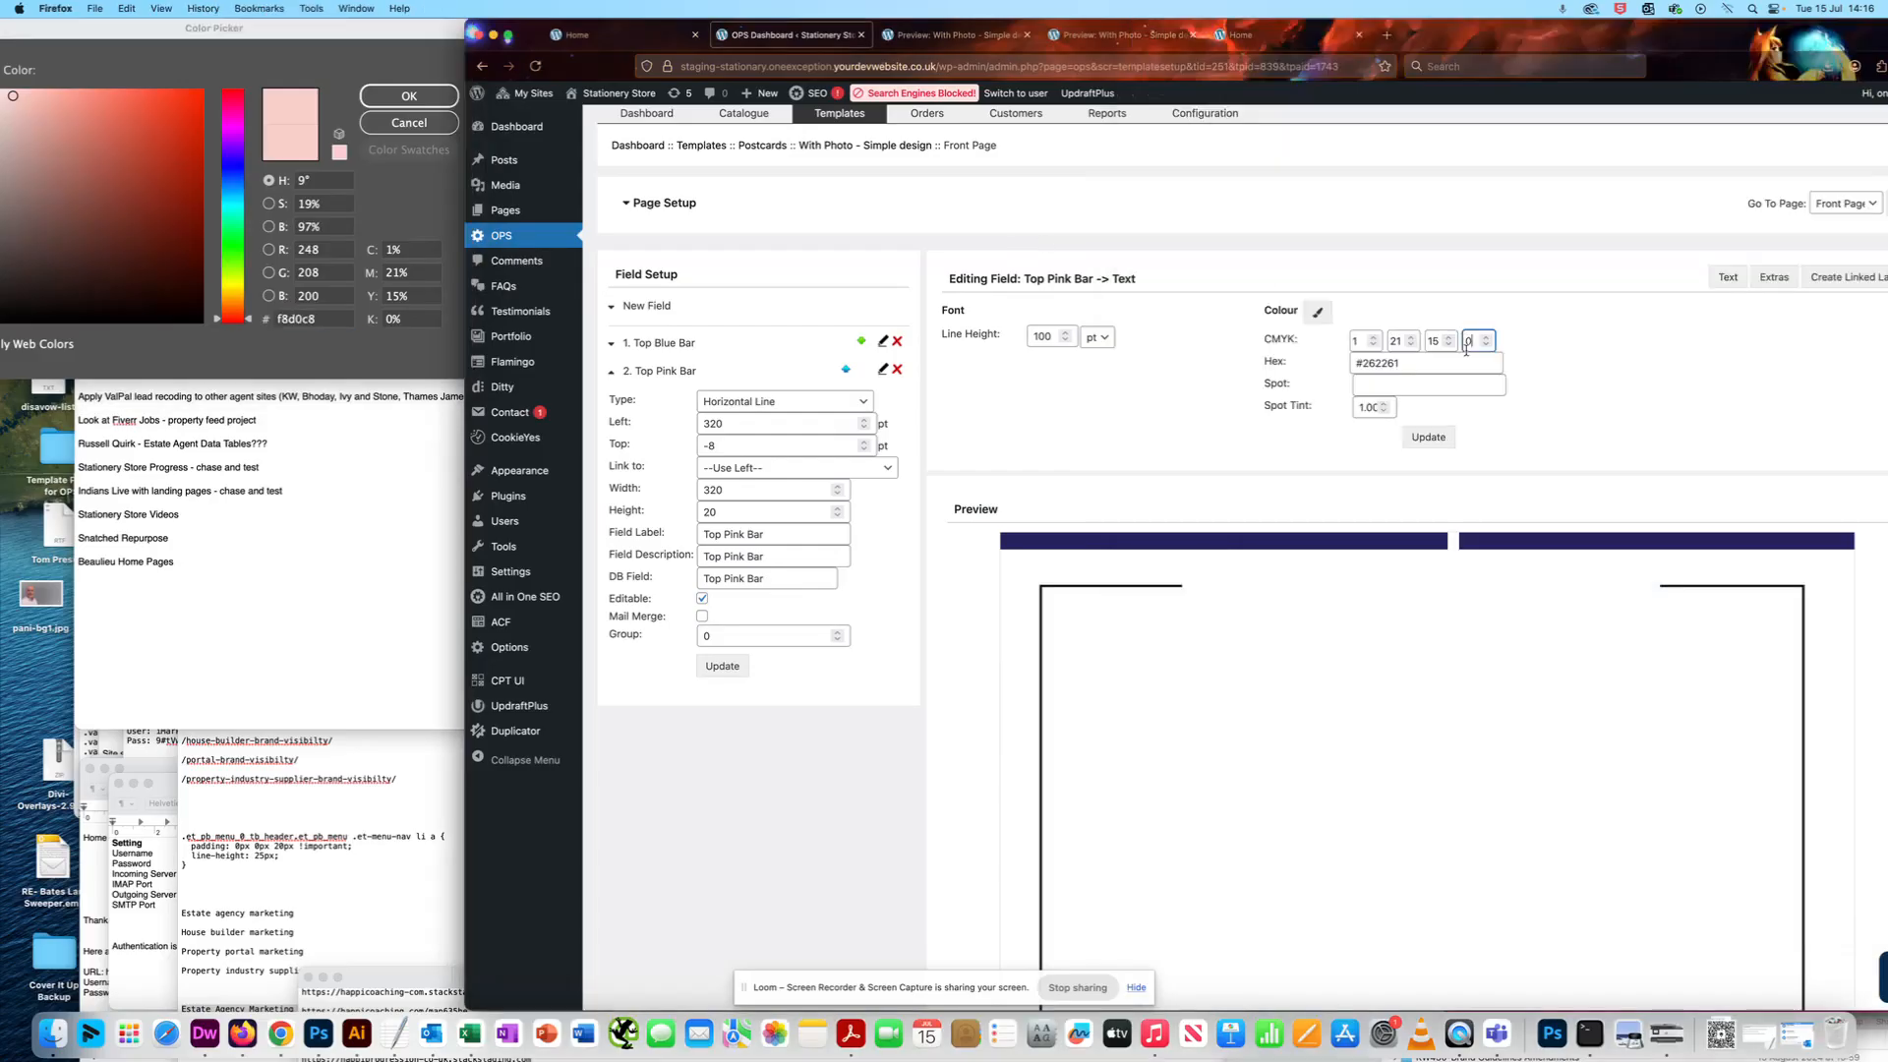
double_click(1362, 362)
key(super+v)
click(1428, 438)
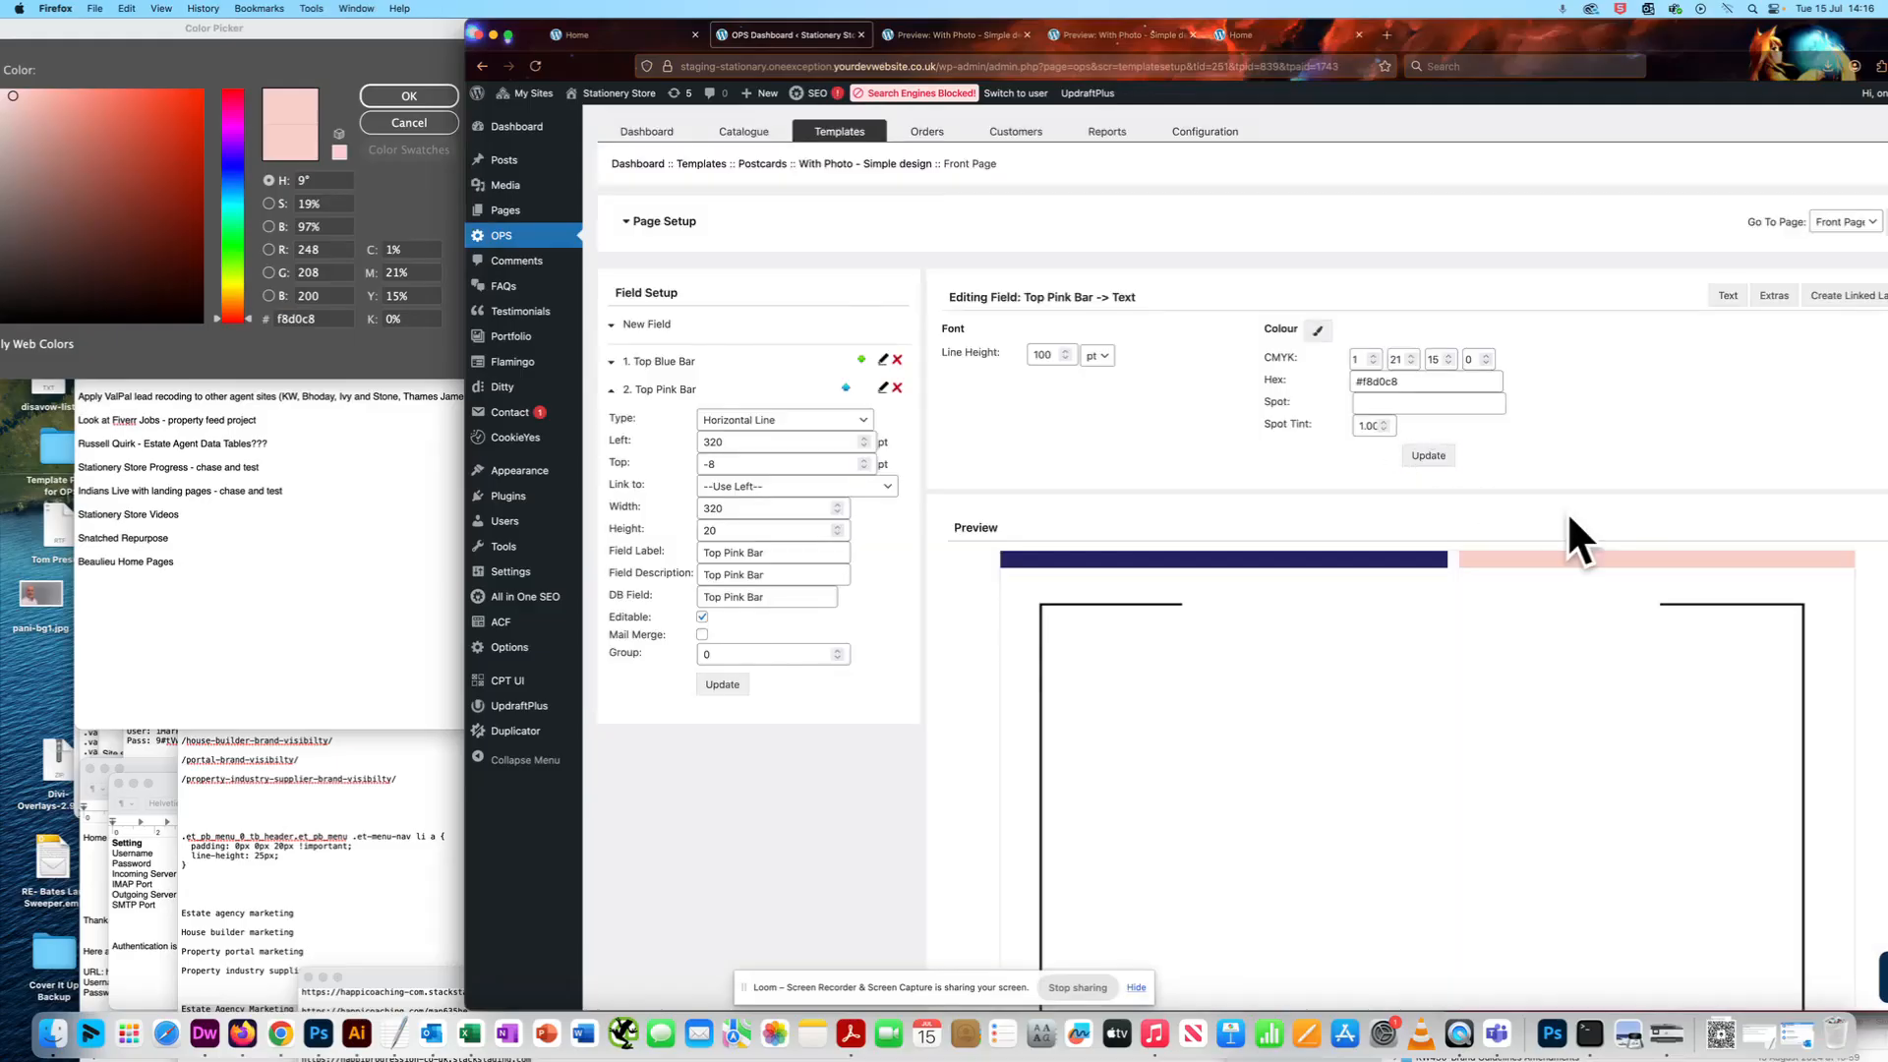
- Adjust the Top Pink Bar's Left value to 312 pt to butt it against the blue bar, and update the field
drag(1567, 32, 1118, 5)
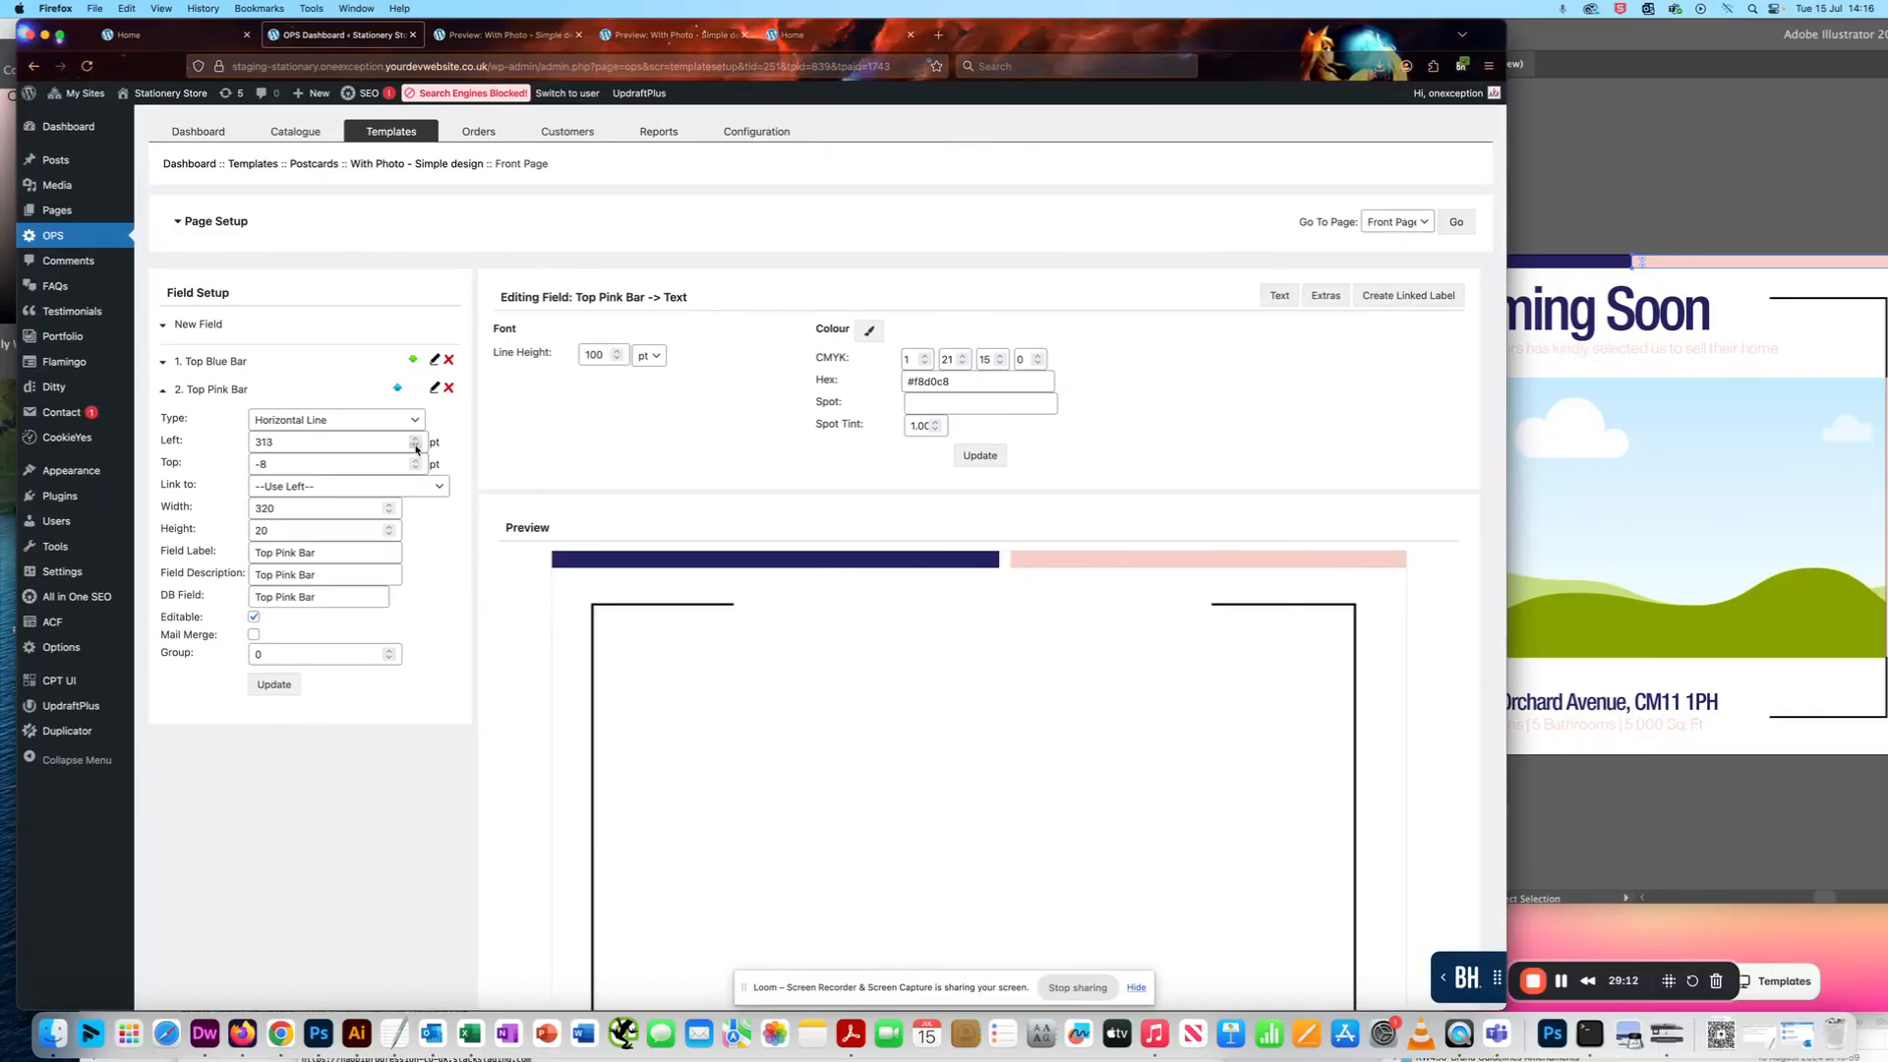
click(274, 684)
click(275, 684)
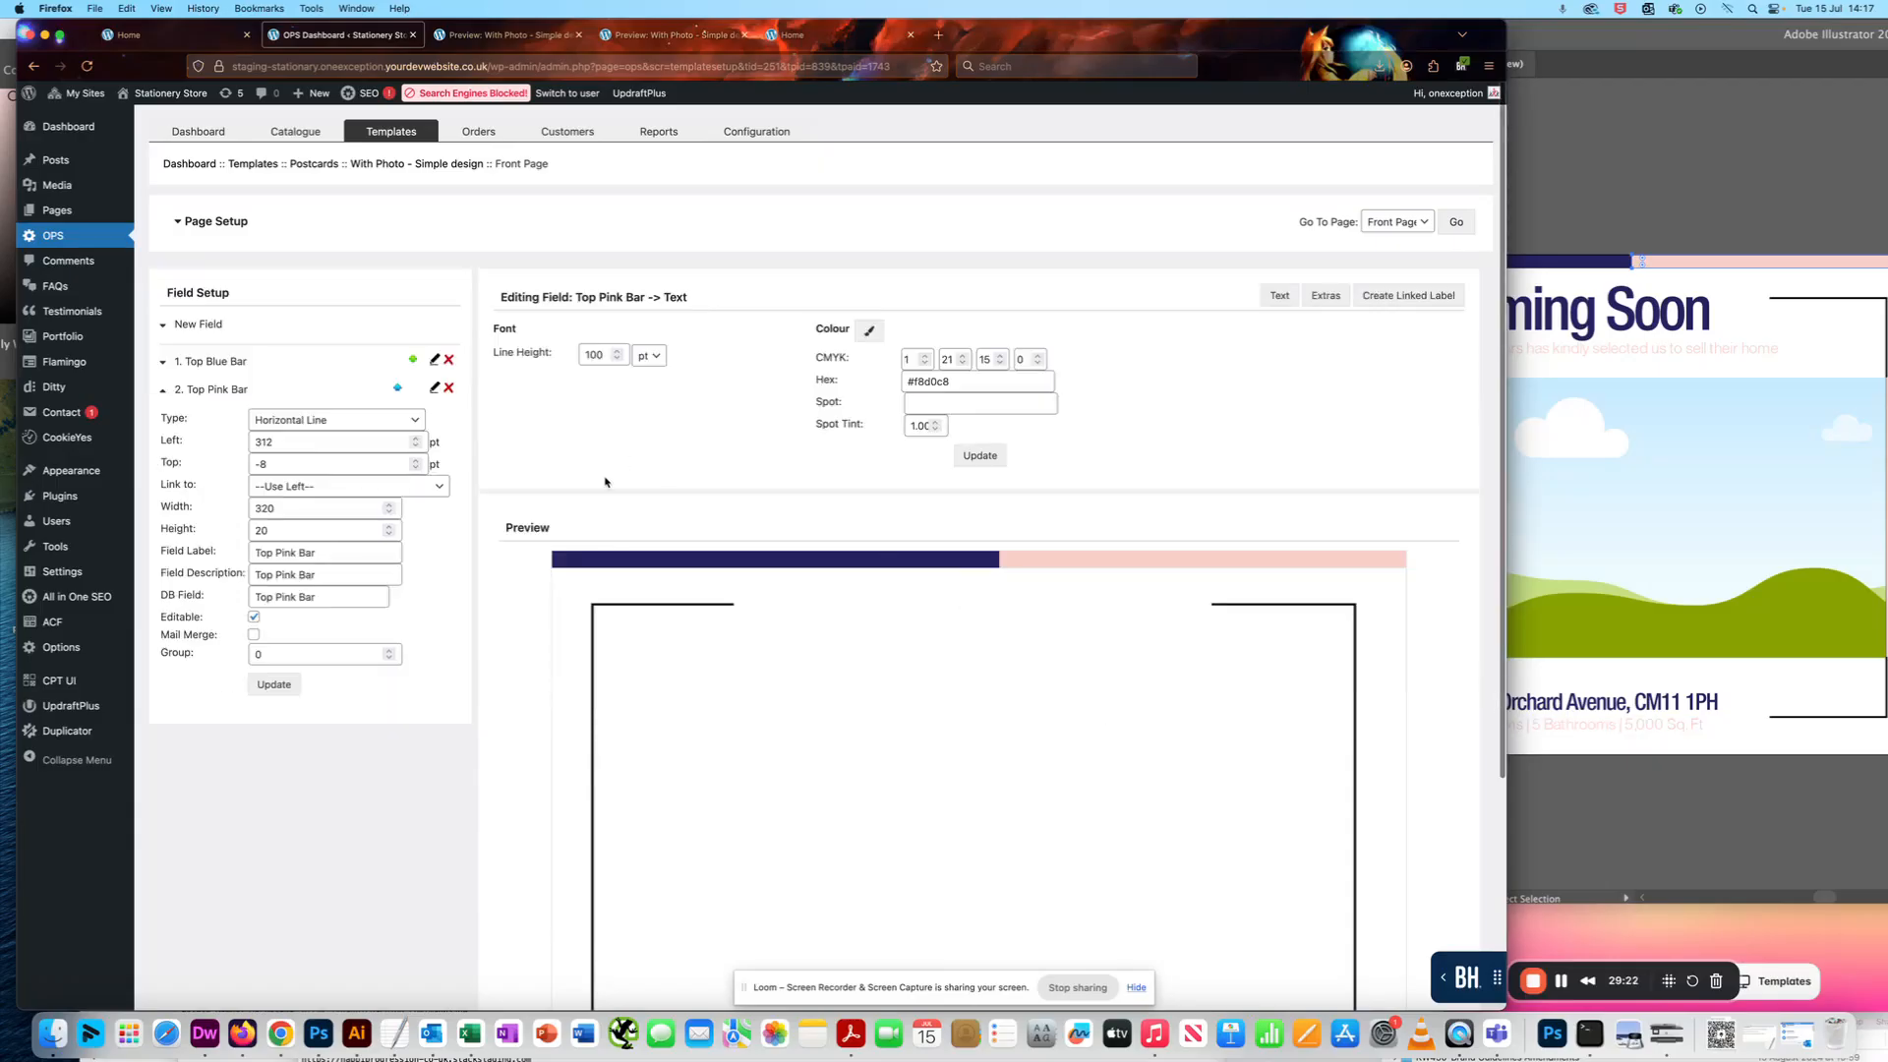
click(414, 439)
click(274, 684)
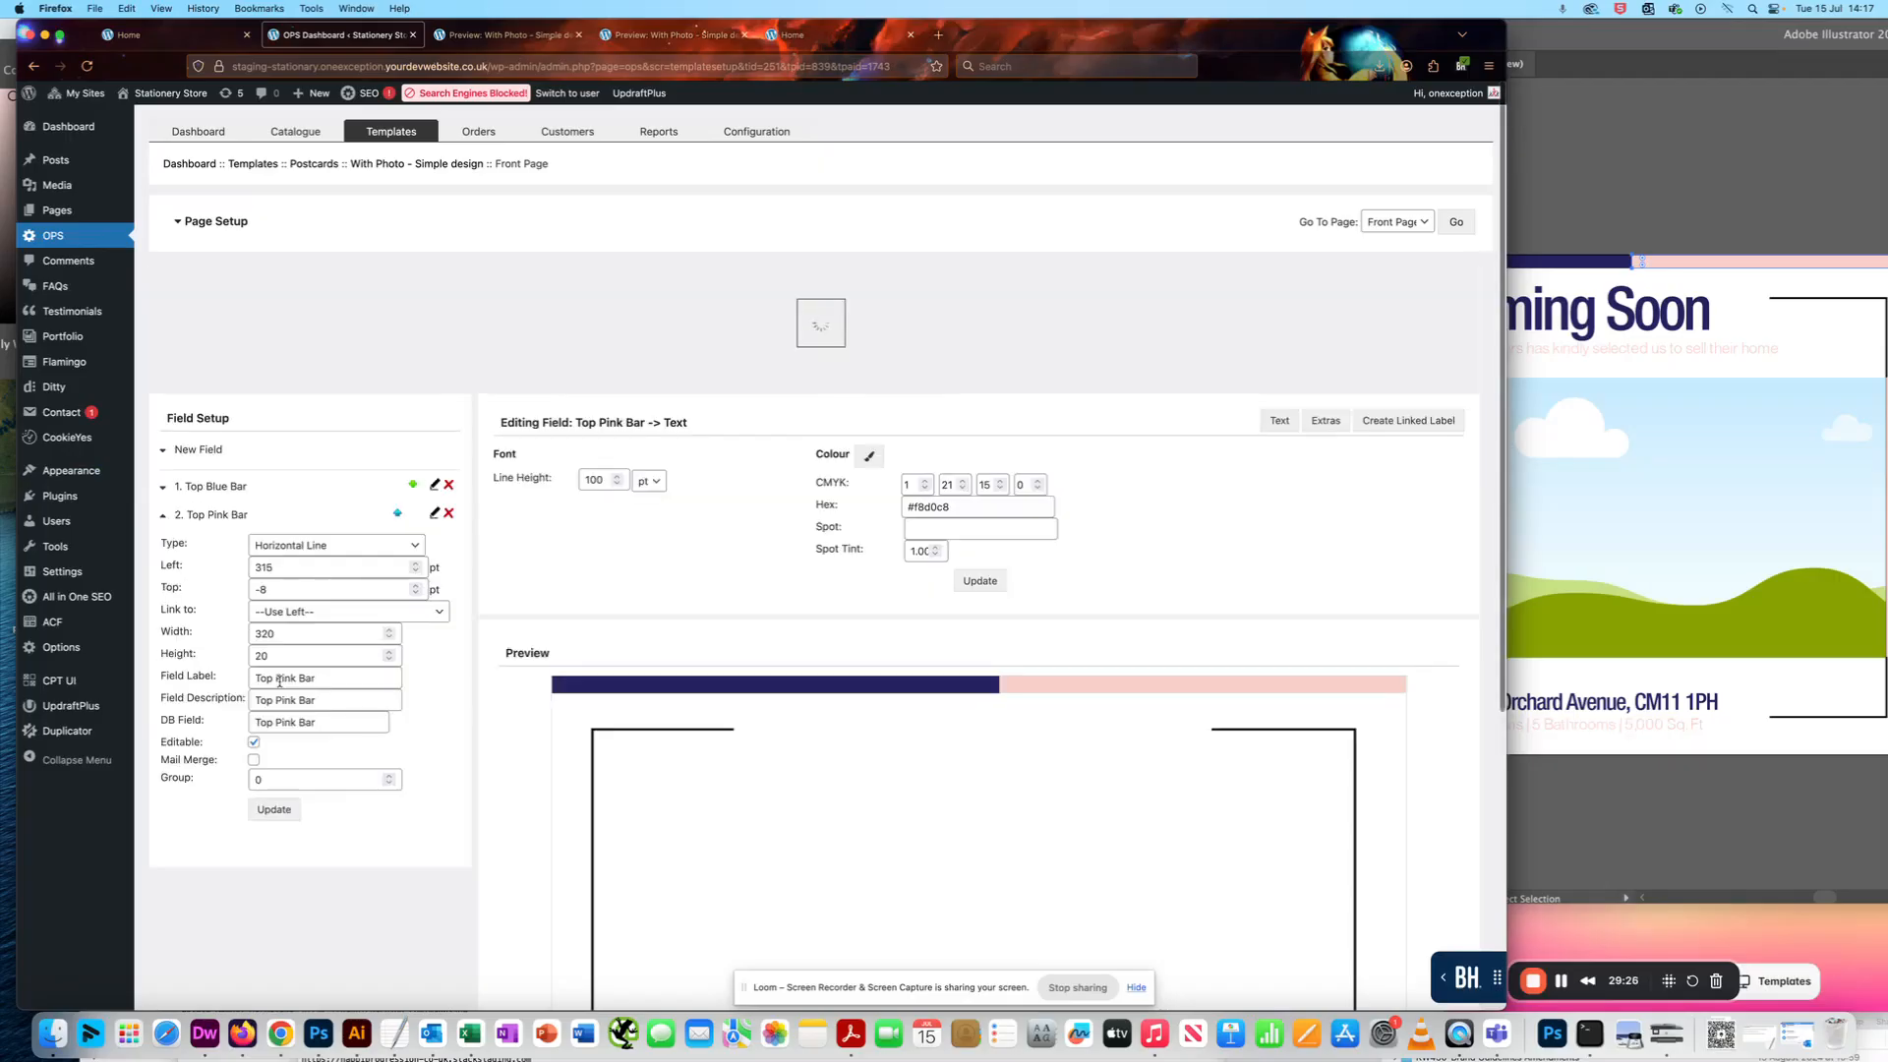
click(415, 446)
click(415, 447)
click(282, 691)
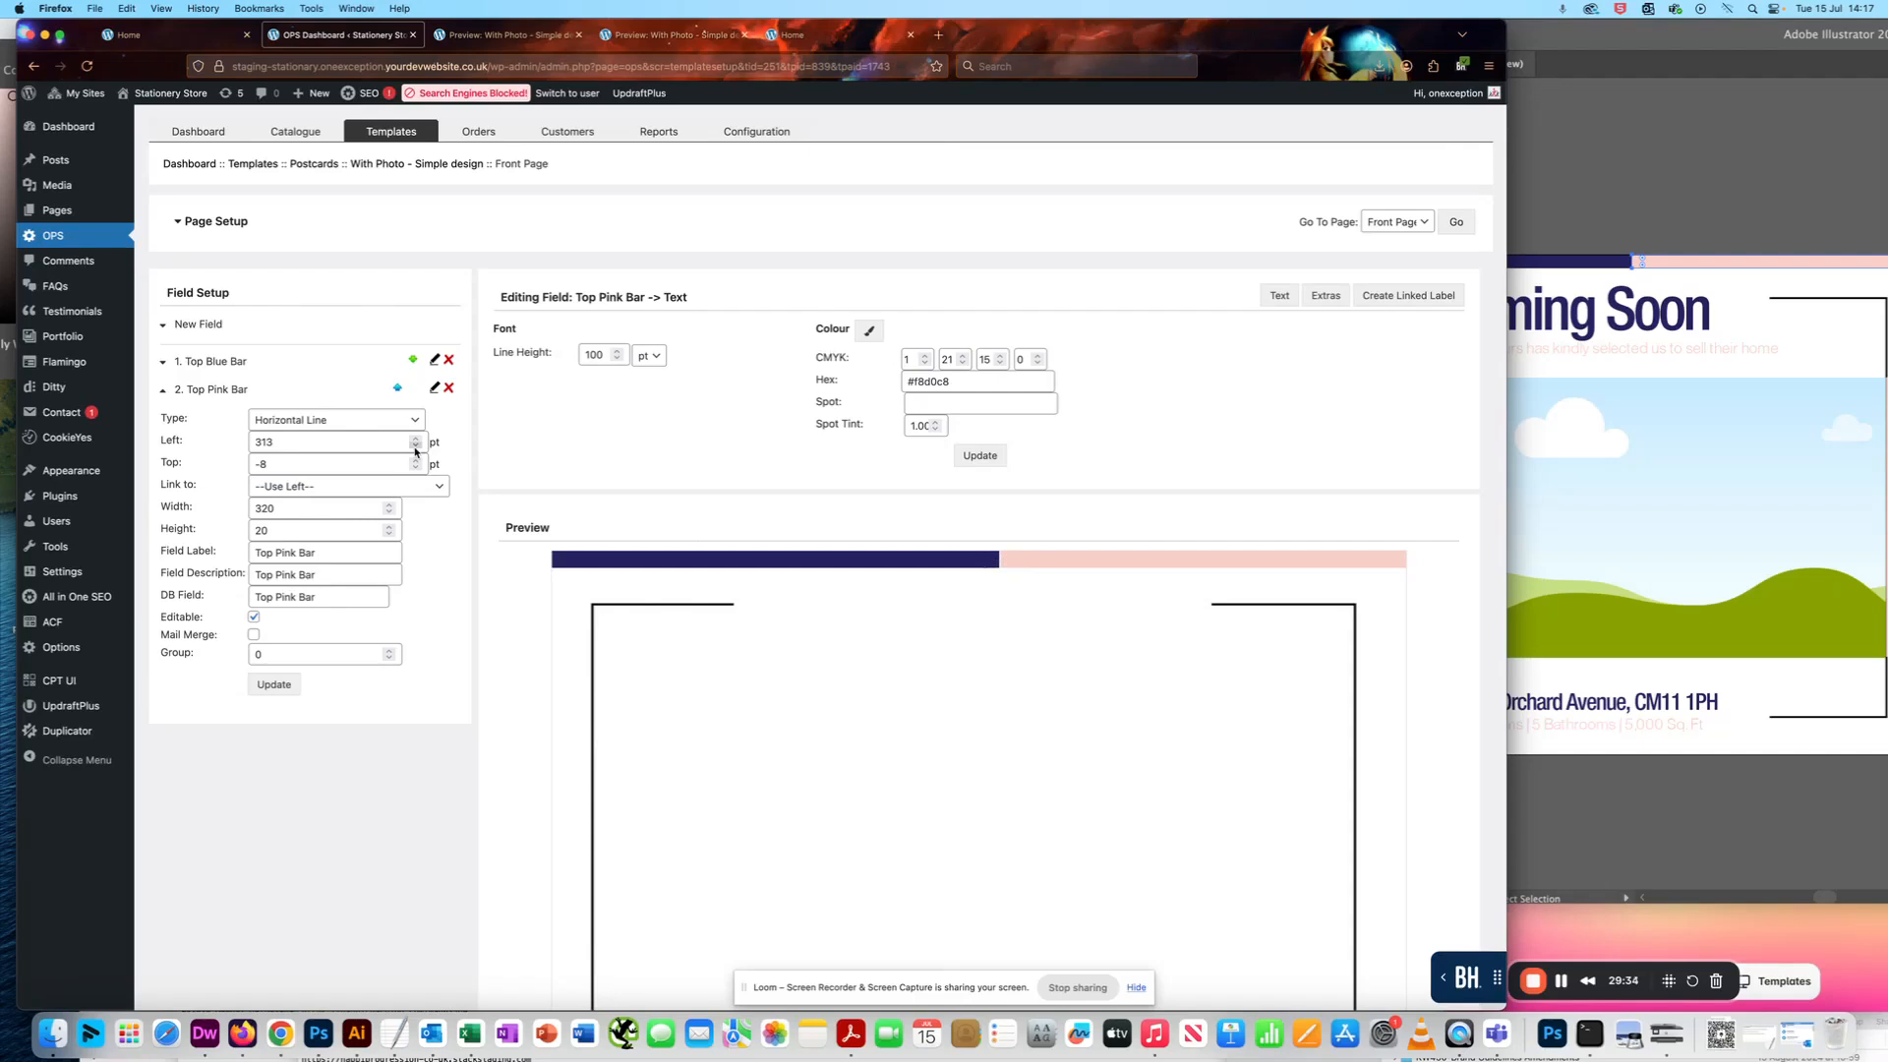
click(274, 684)
- Generate a PDF preview of the Front Page to check both bars, and close the preview tabs
scroll(682, 350, down, 5)
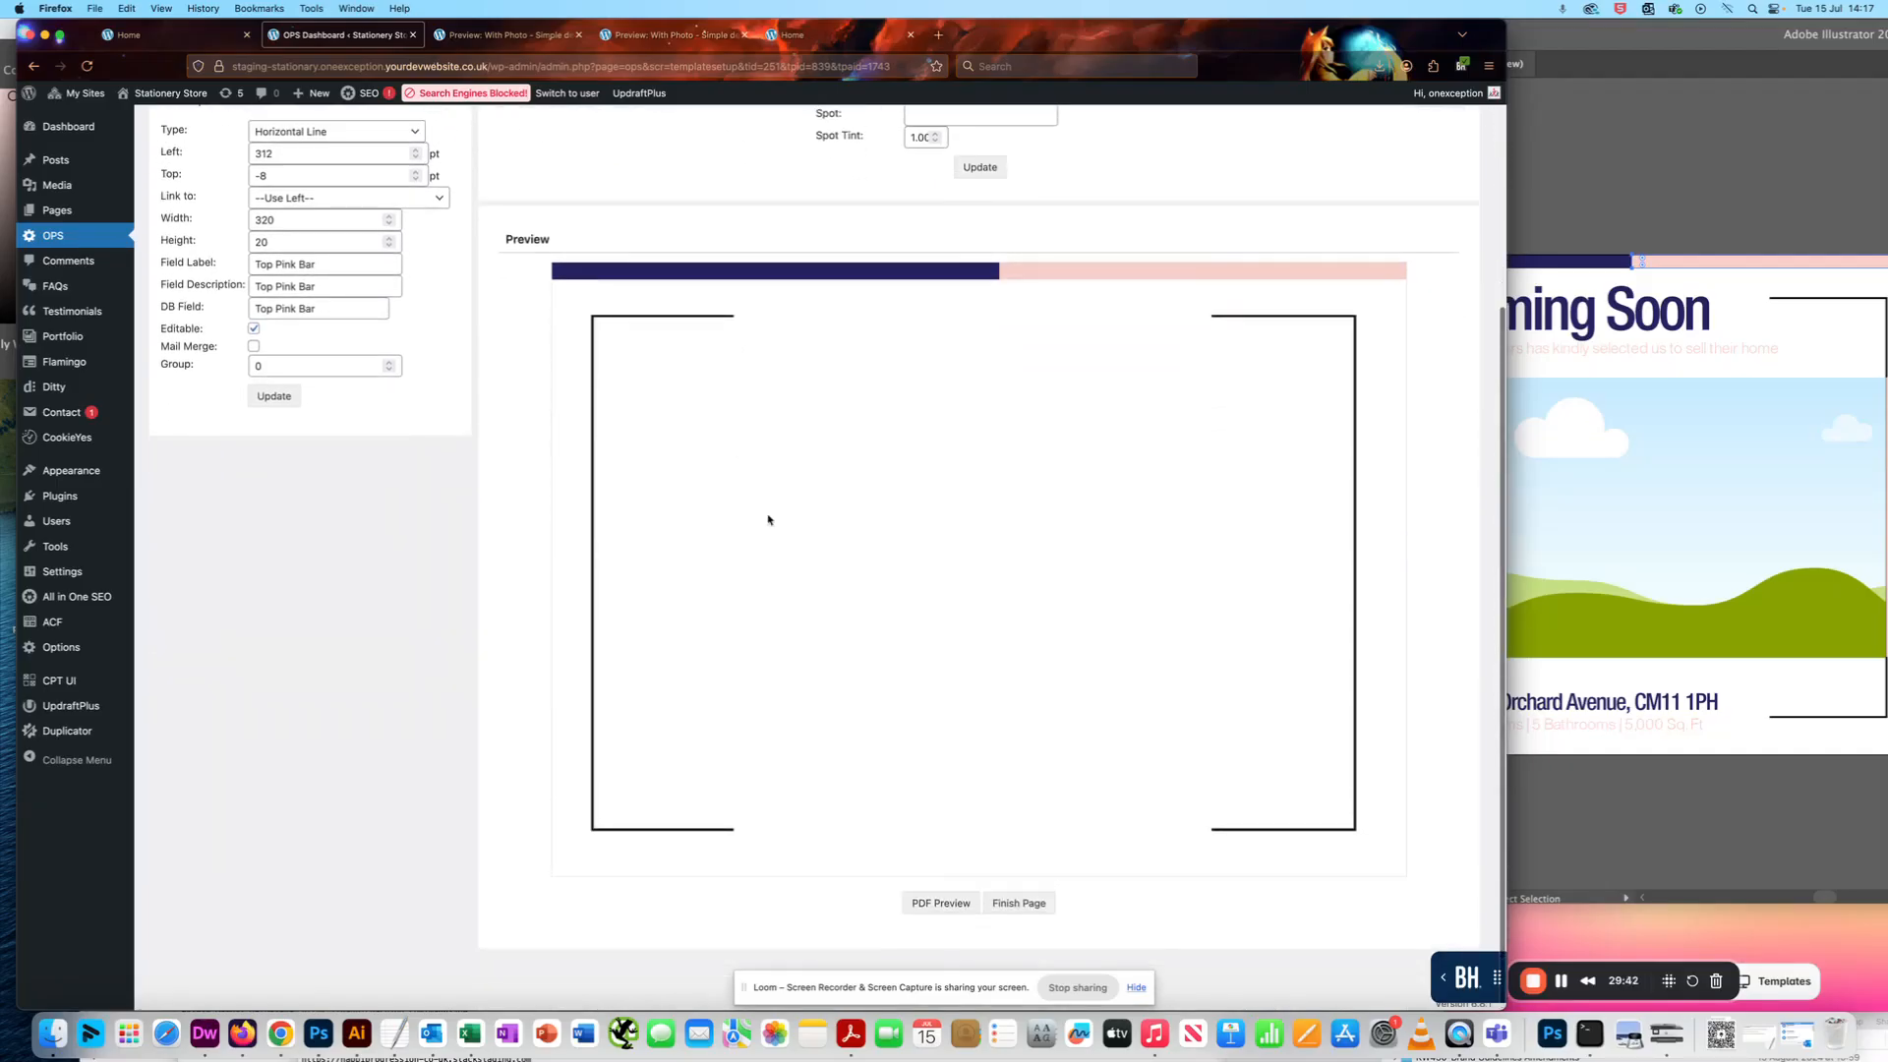
click(939, 902)
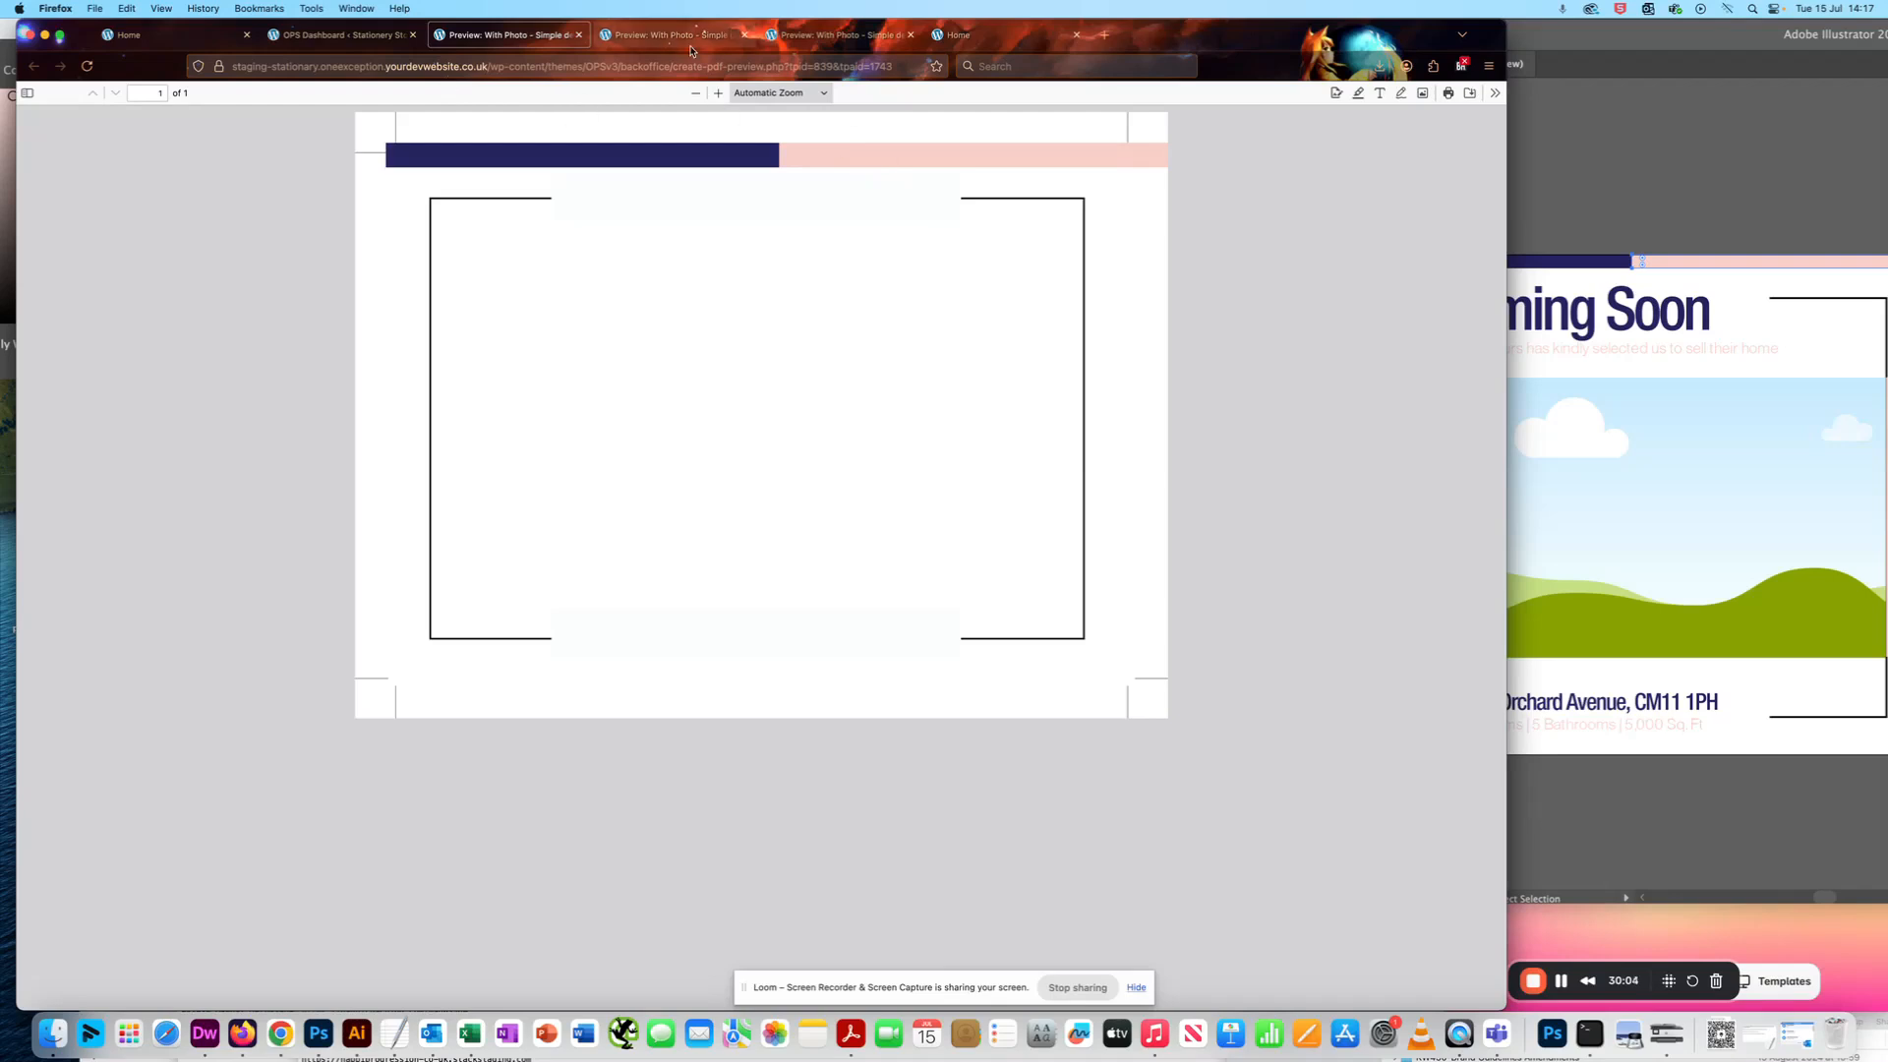
click(578, 35)
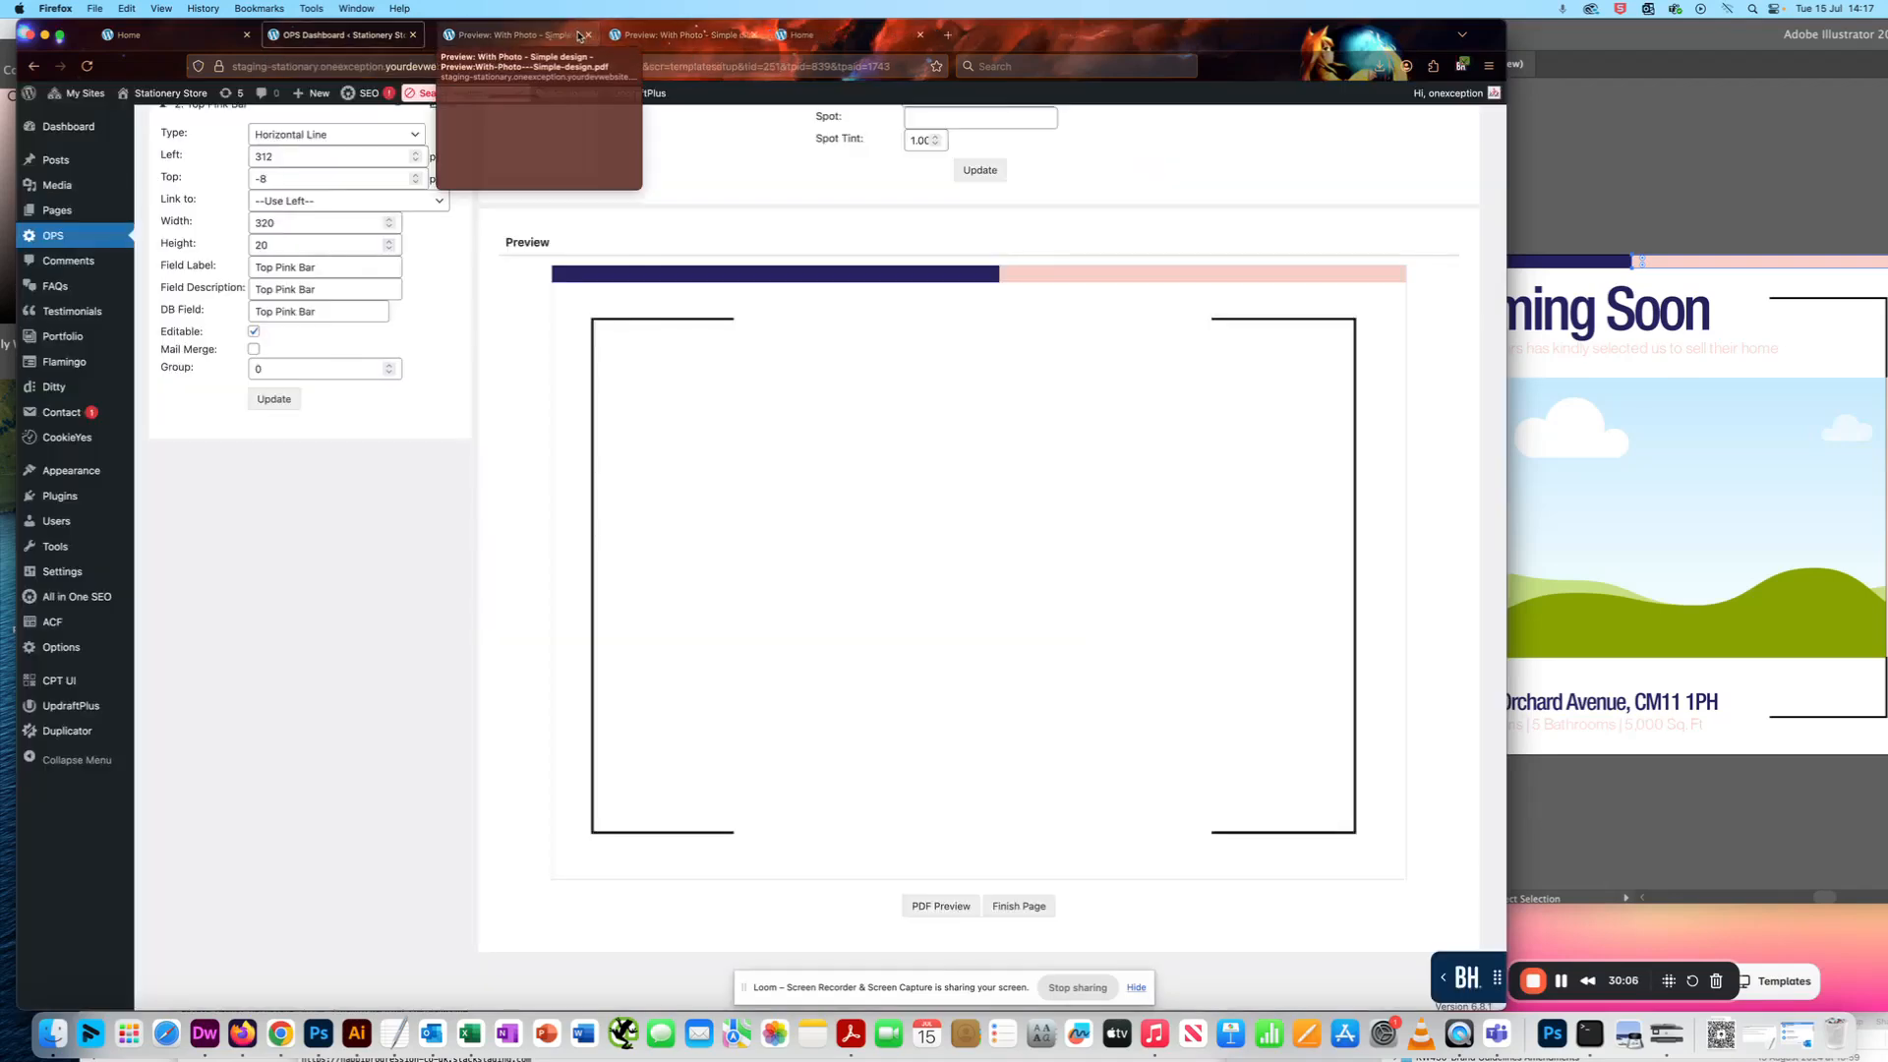
click(553, 37)
click(578, 34)
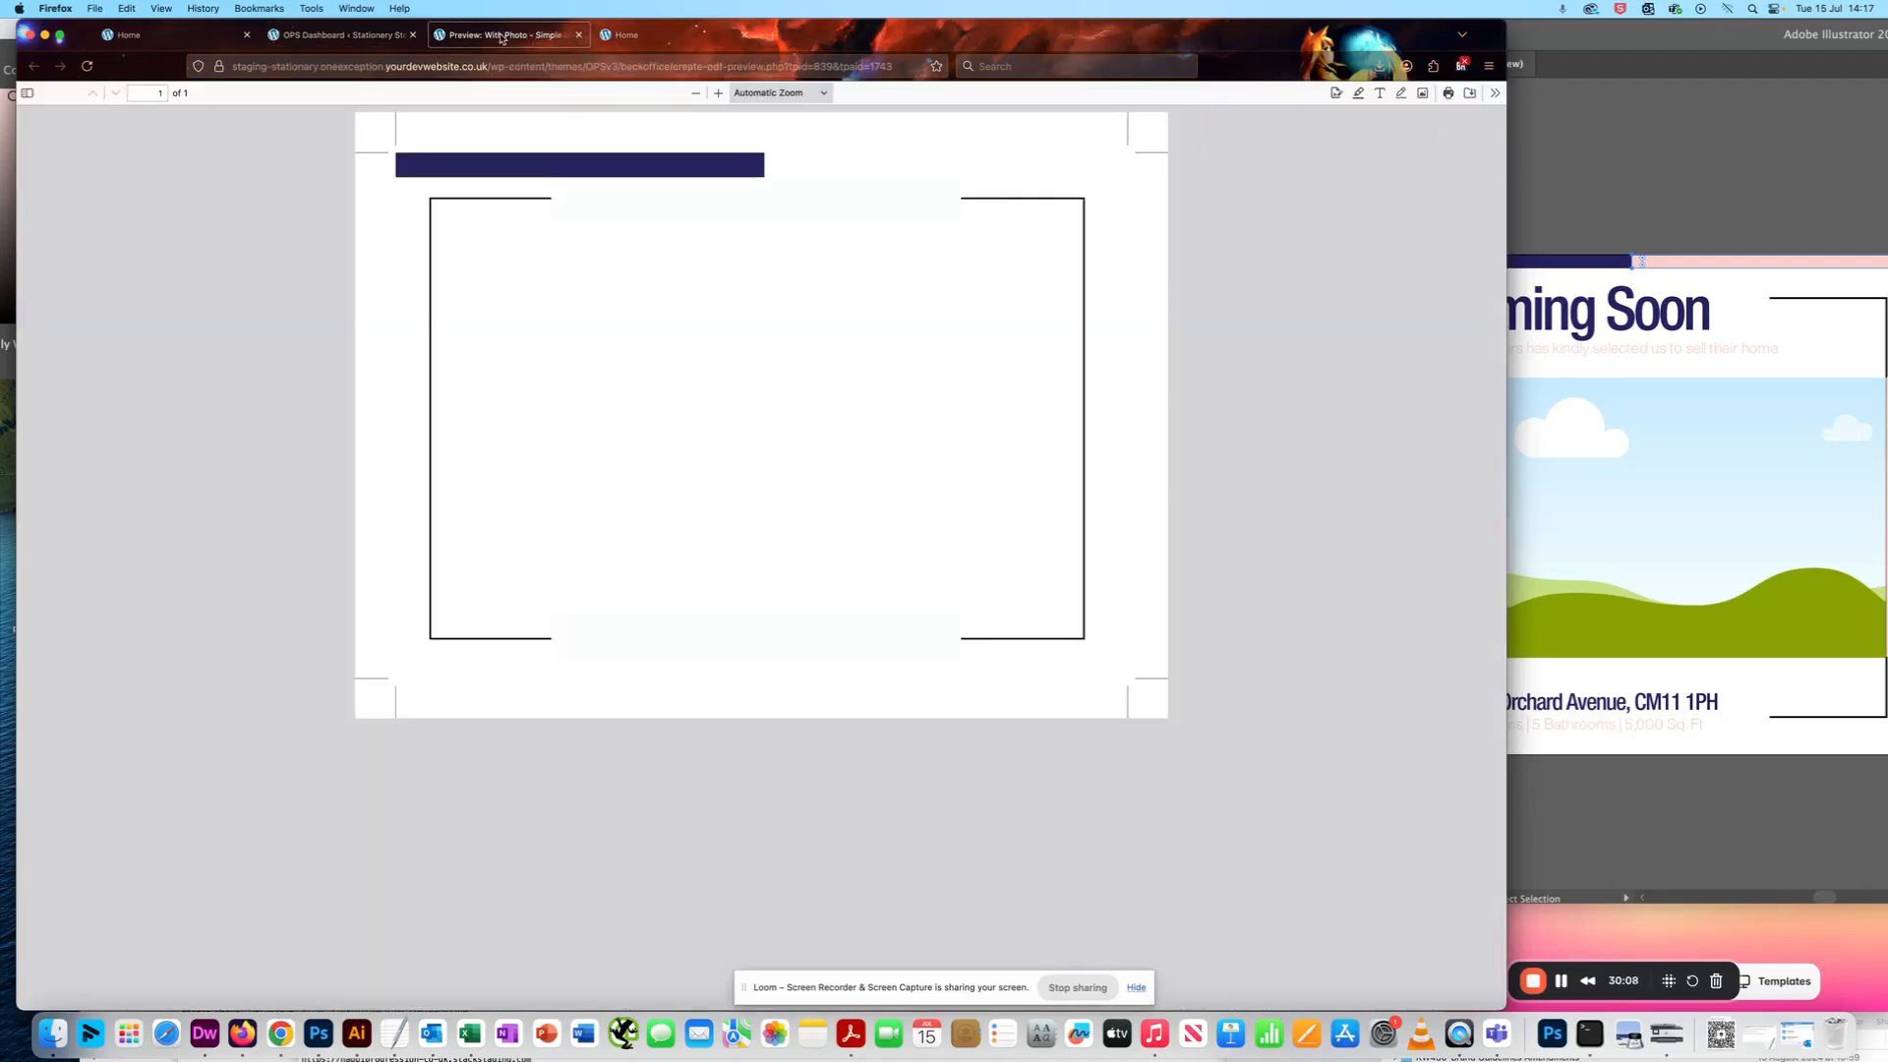
click(578, 35)
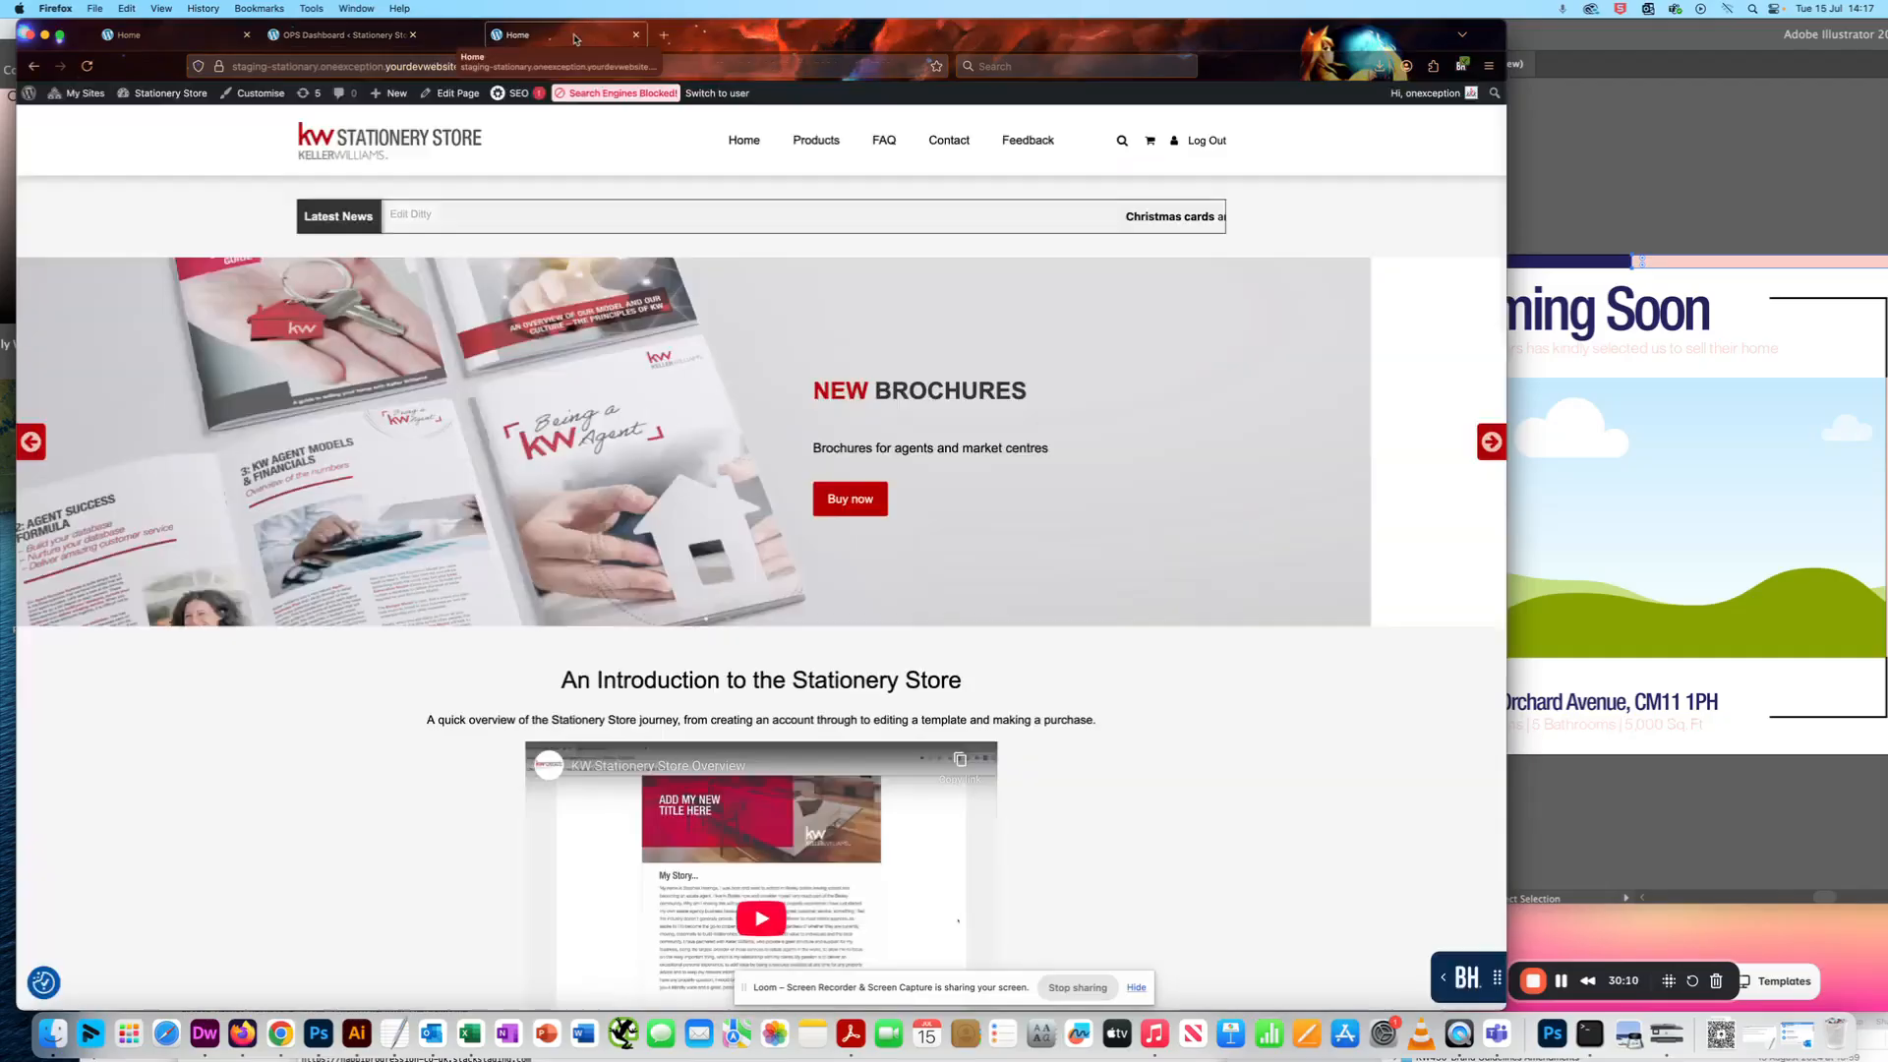
- Try a Width of 380 for the Top Pink Bar, update the field and generate a PDF preview
click(366, 35)
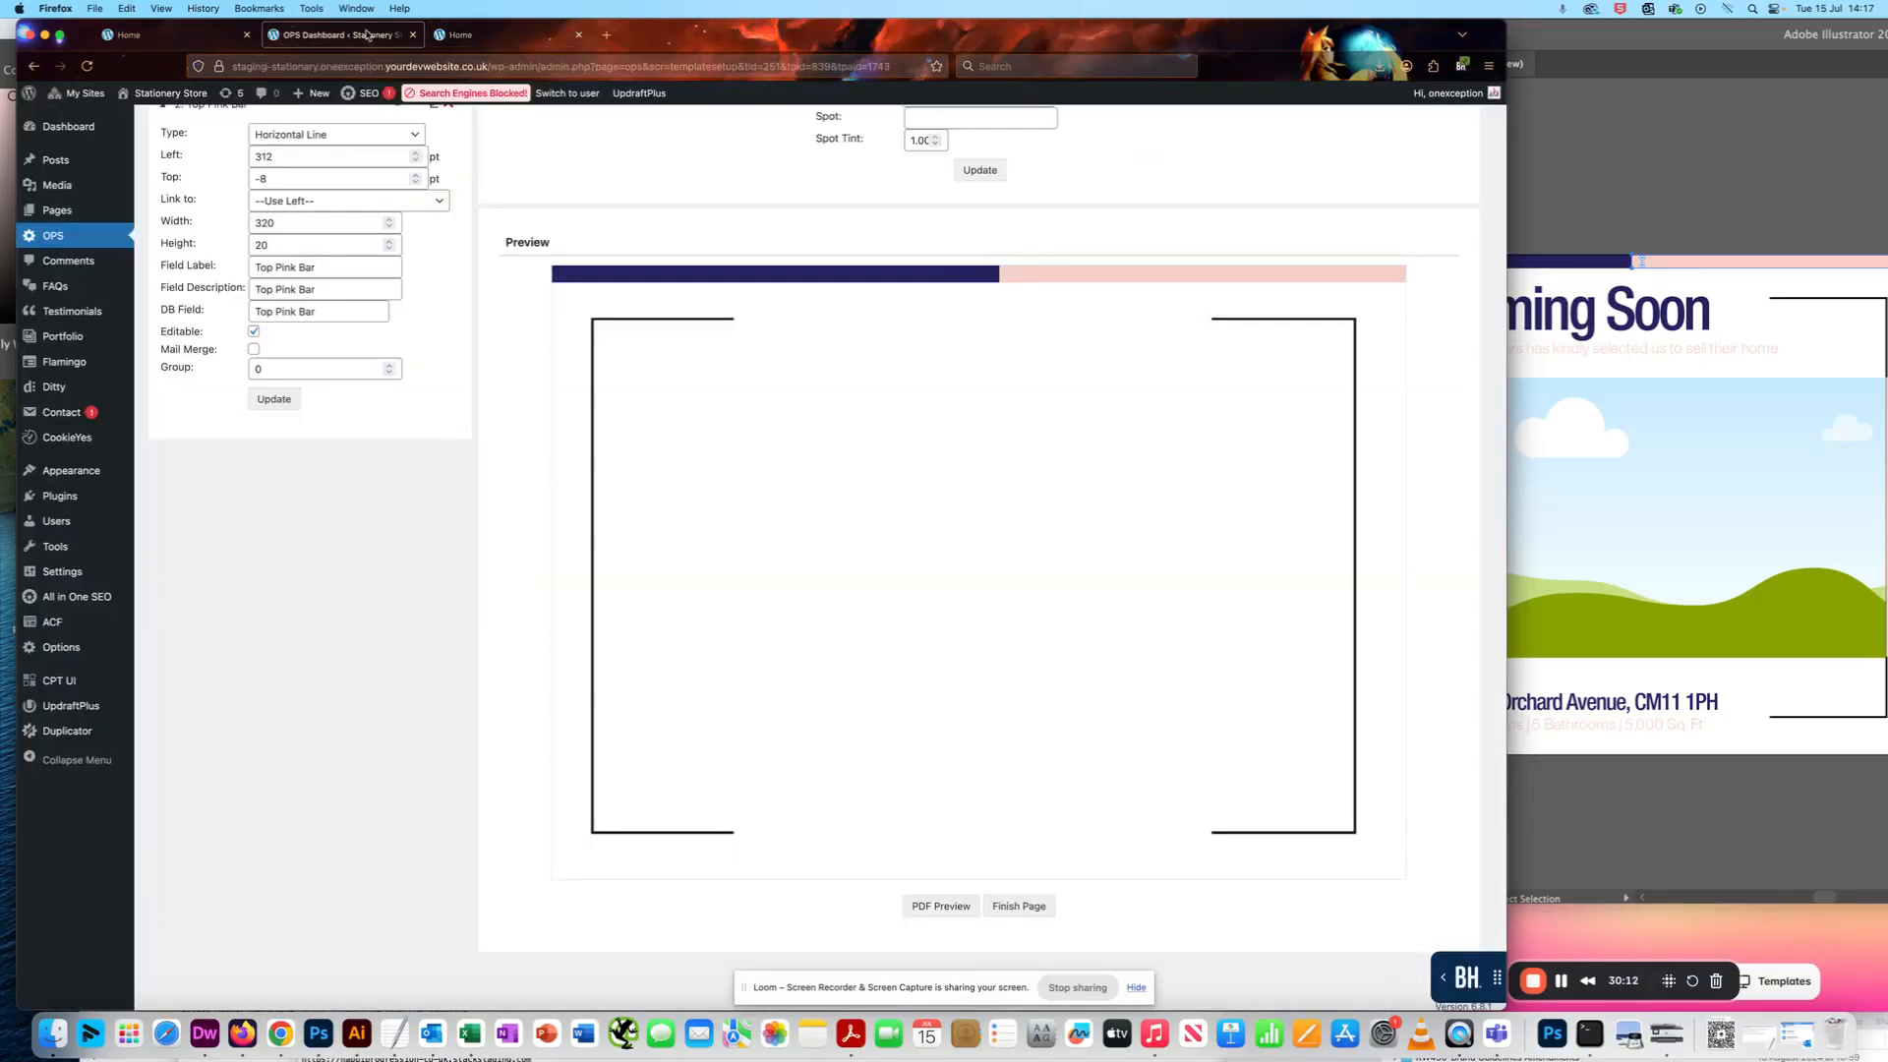
scroll(260, 403, up, 3)
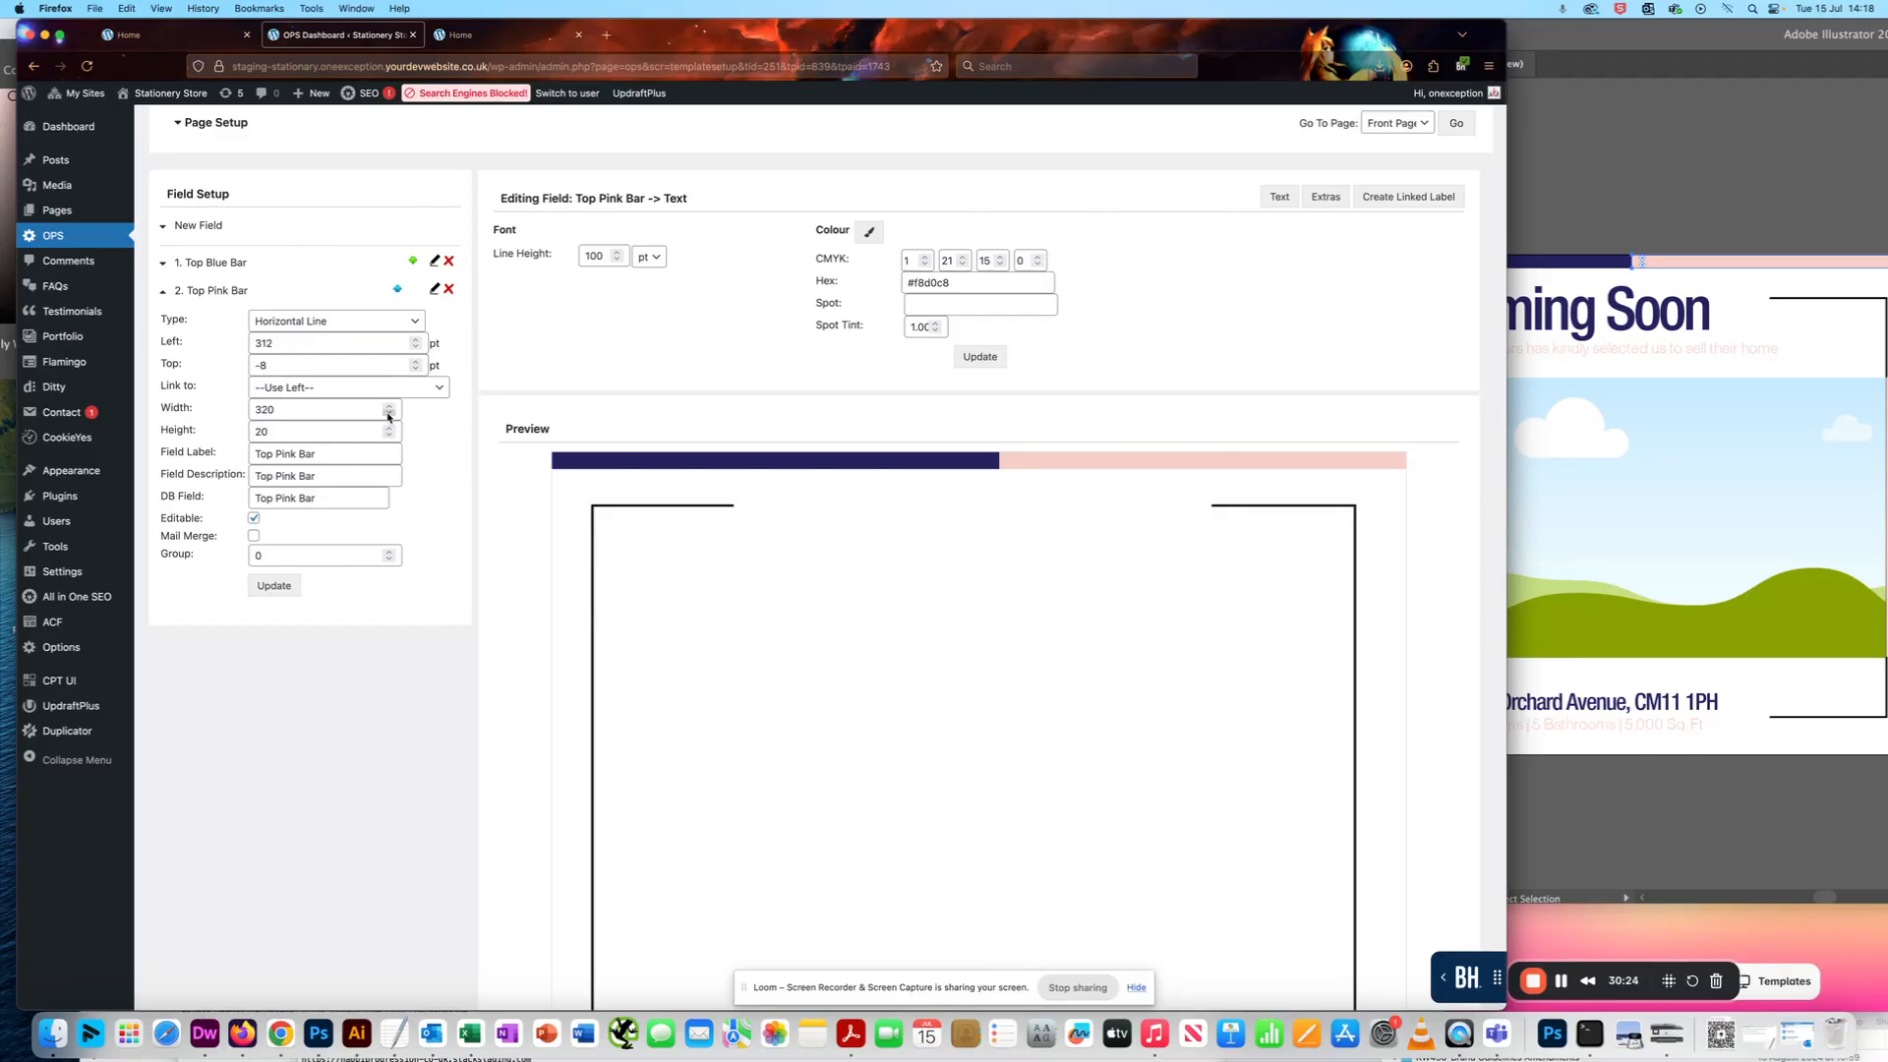
double_click(307, 410)
text(380)
click(275, 588)
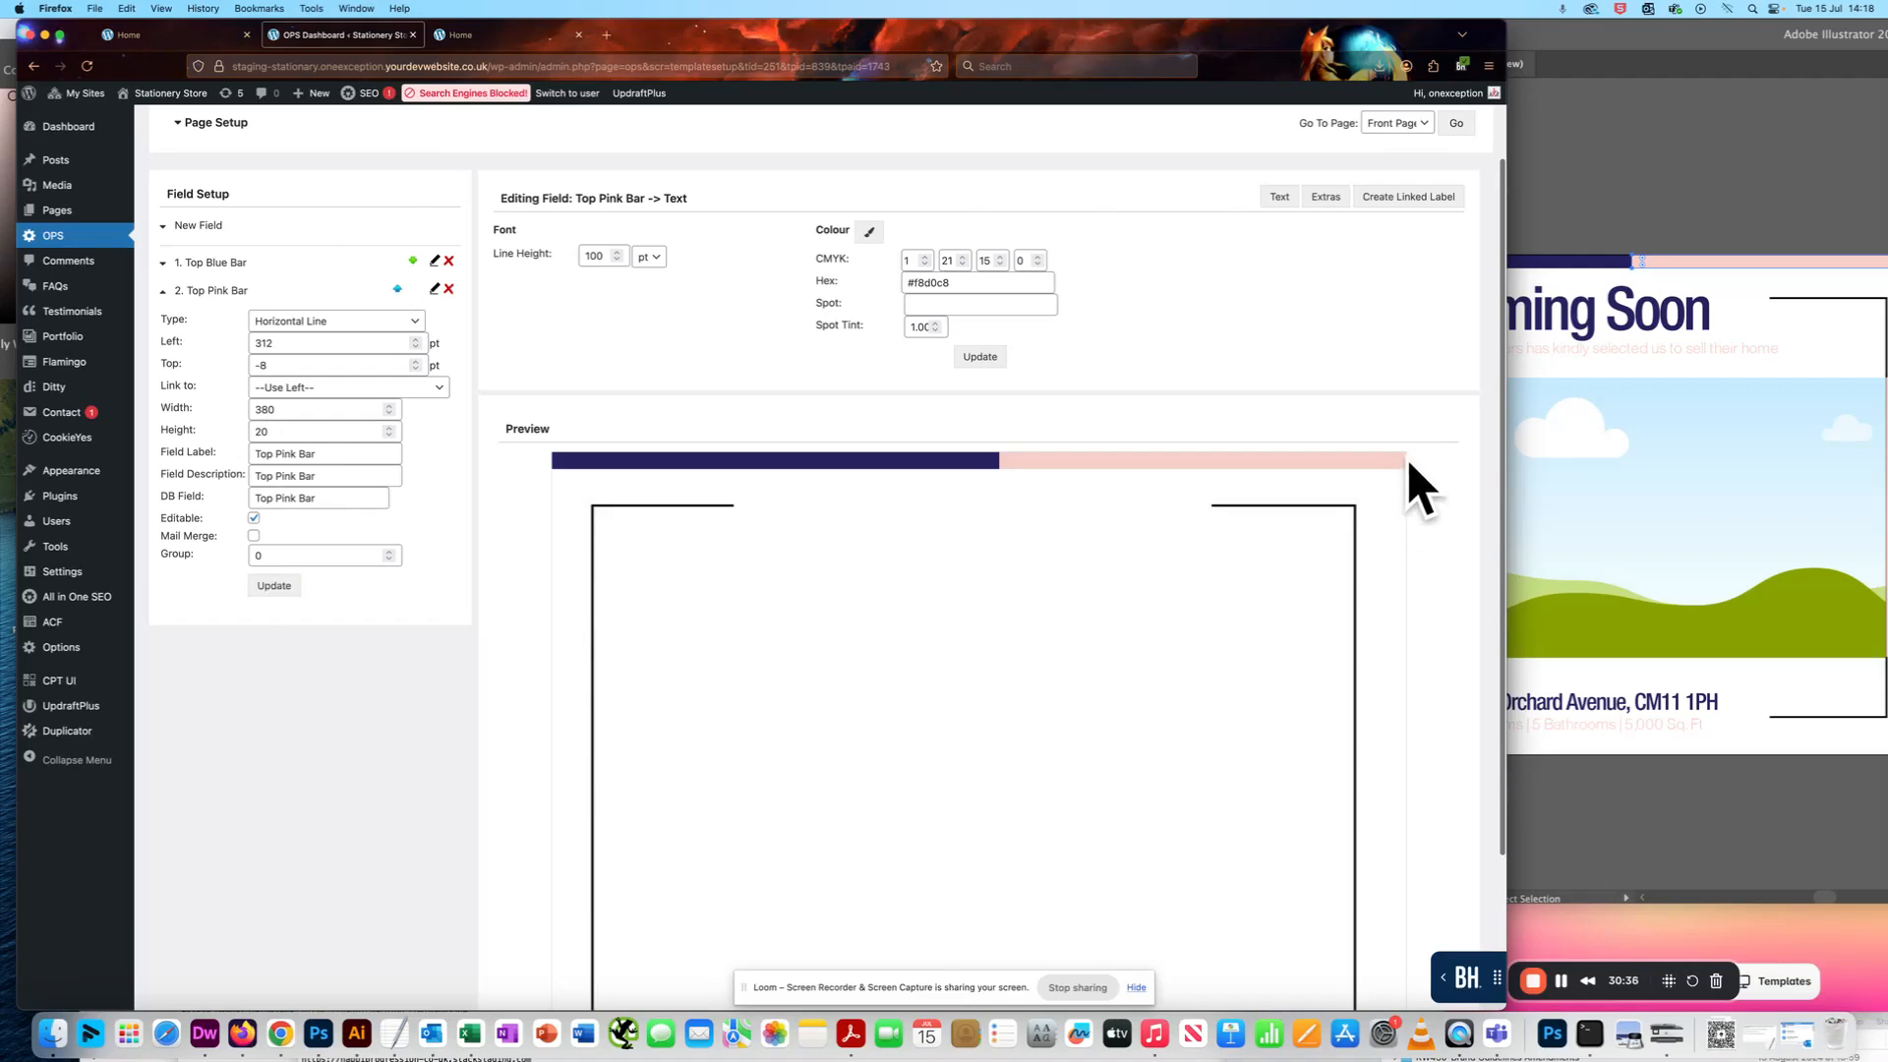
scroll(447, 645, down, 1)
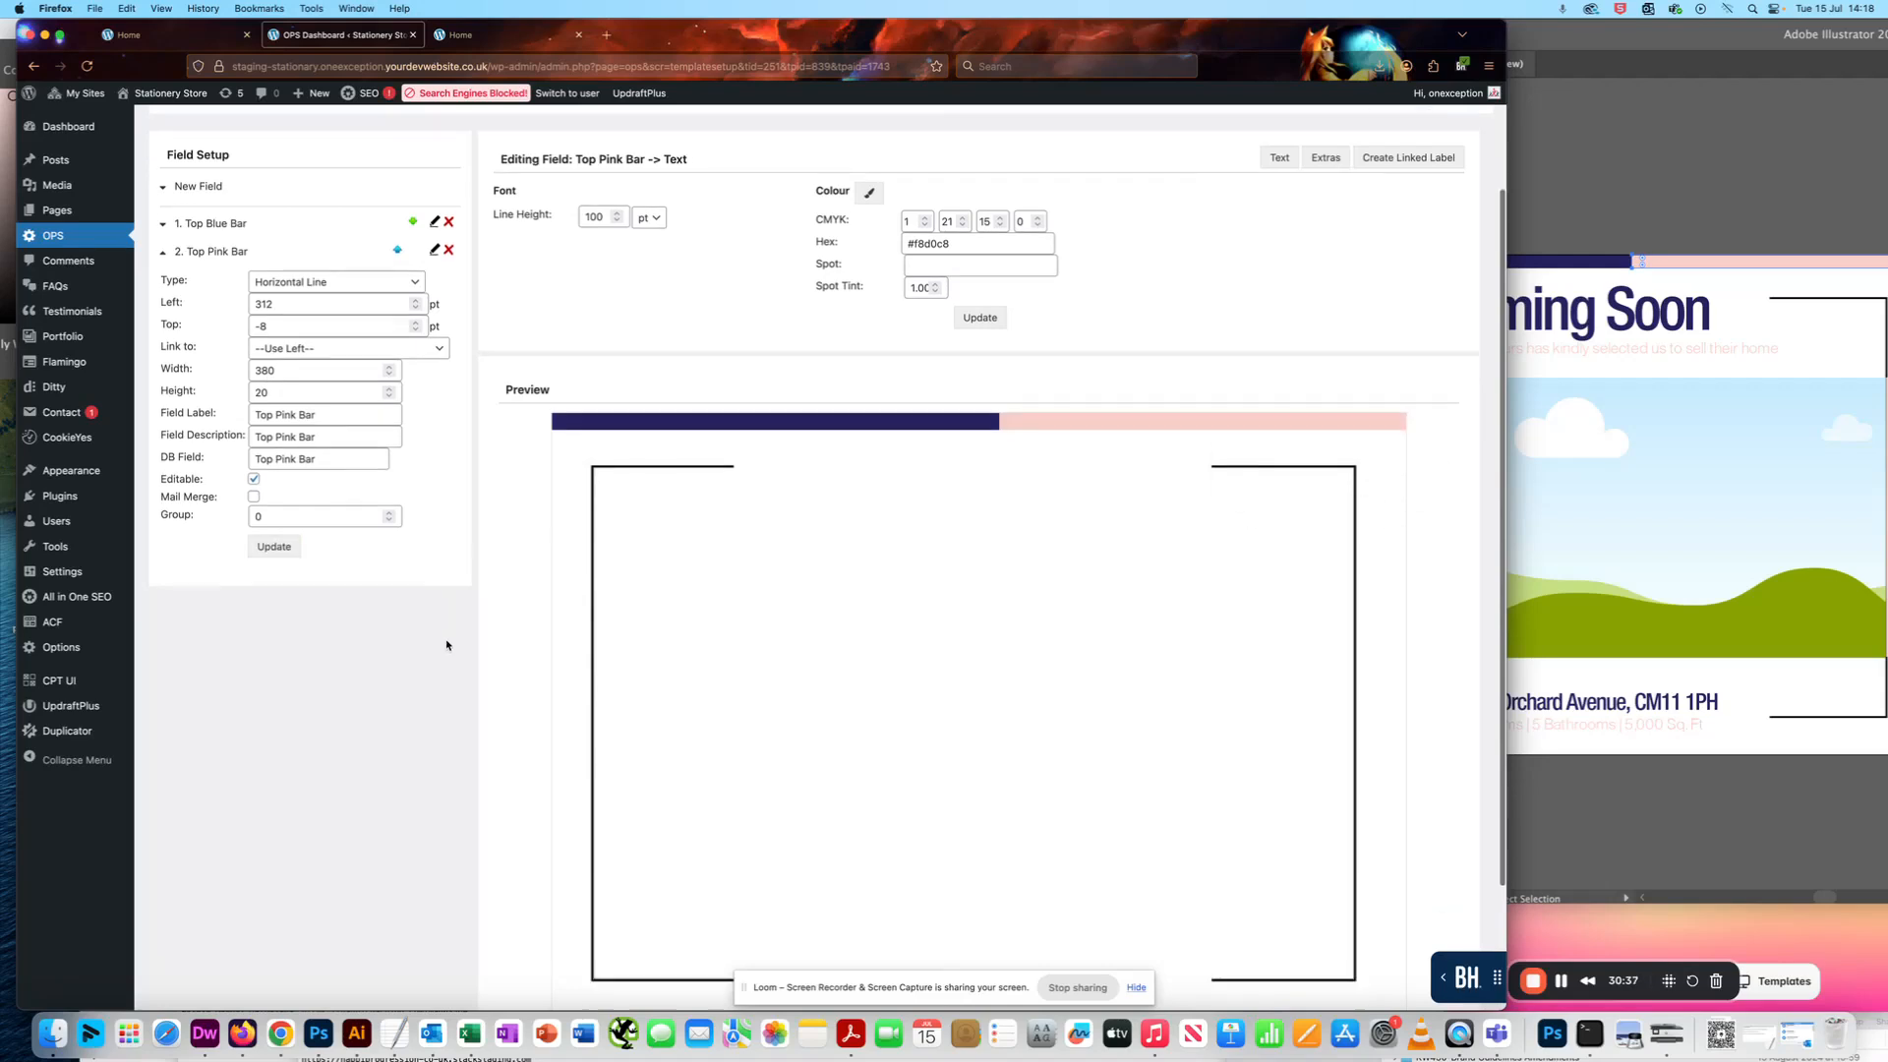
scroll(446, 645, down, 4)
click(935, 897)
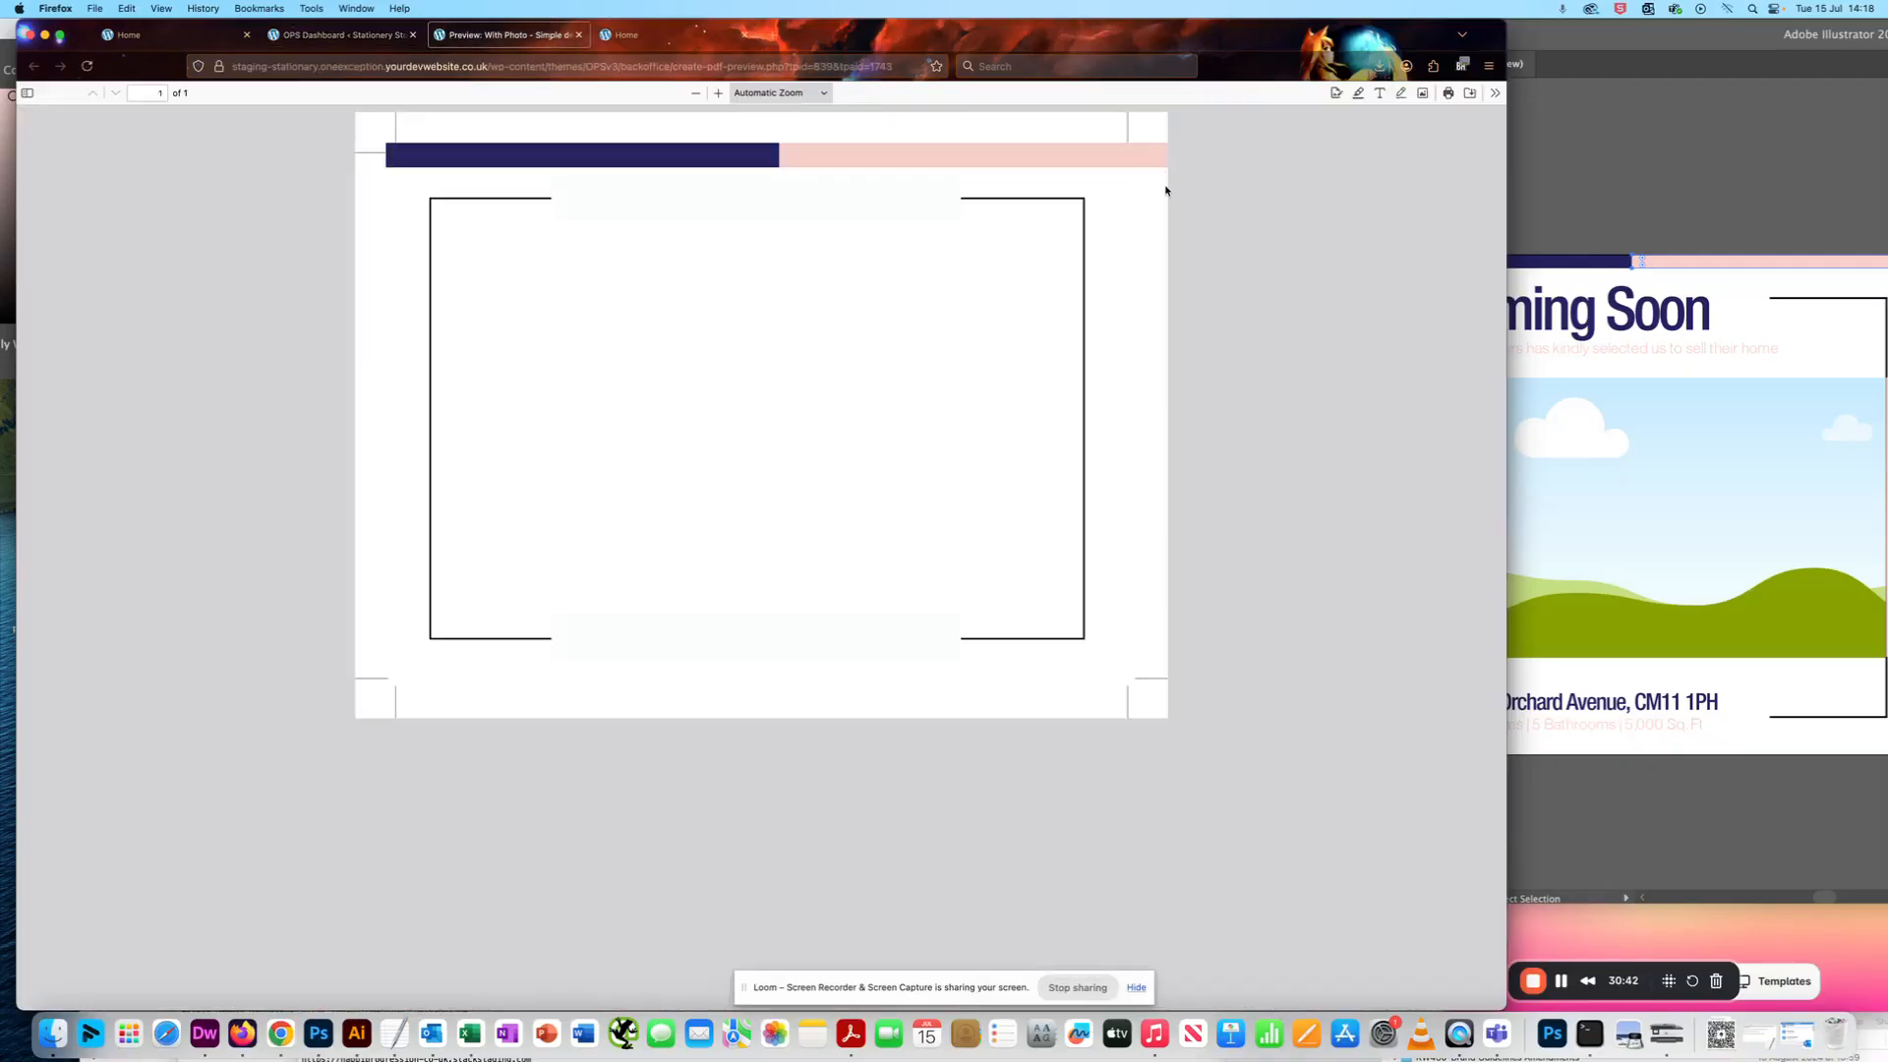
- Try reducing the Top Pink Bar's Width to 360, update the field and generate another PDF preview
click(344, 36)
click(269, 215)
key(BackSpace)
text(60)
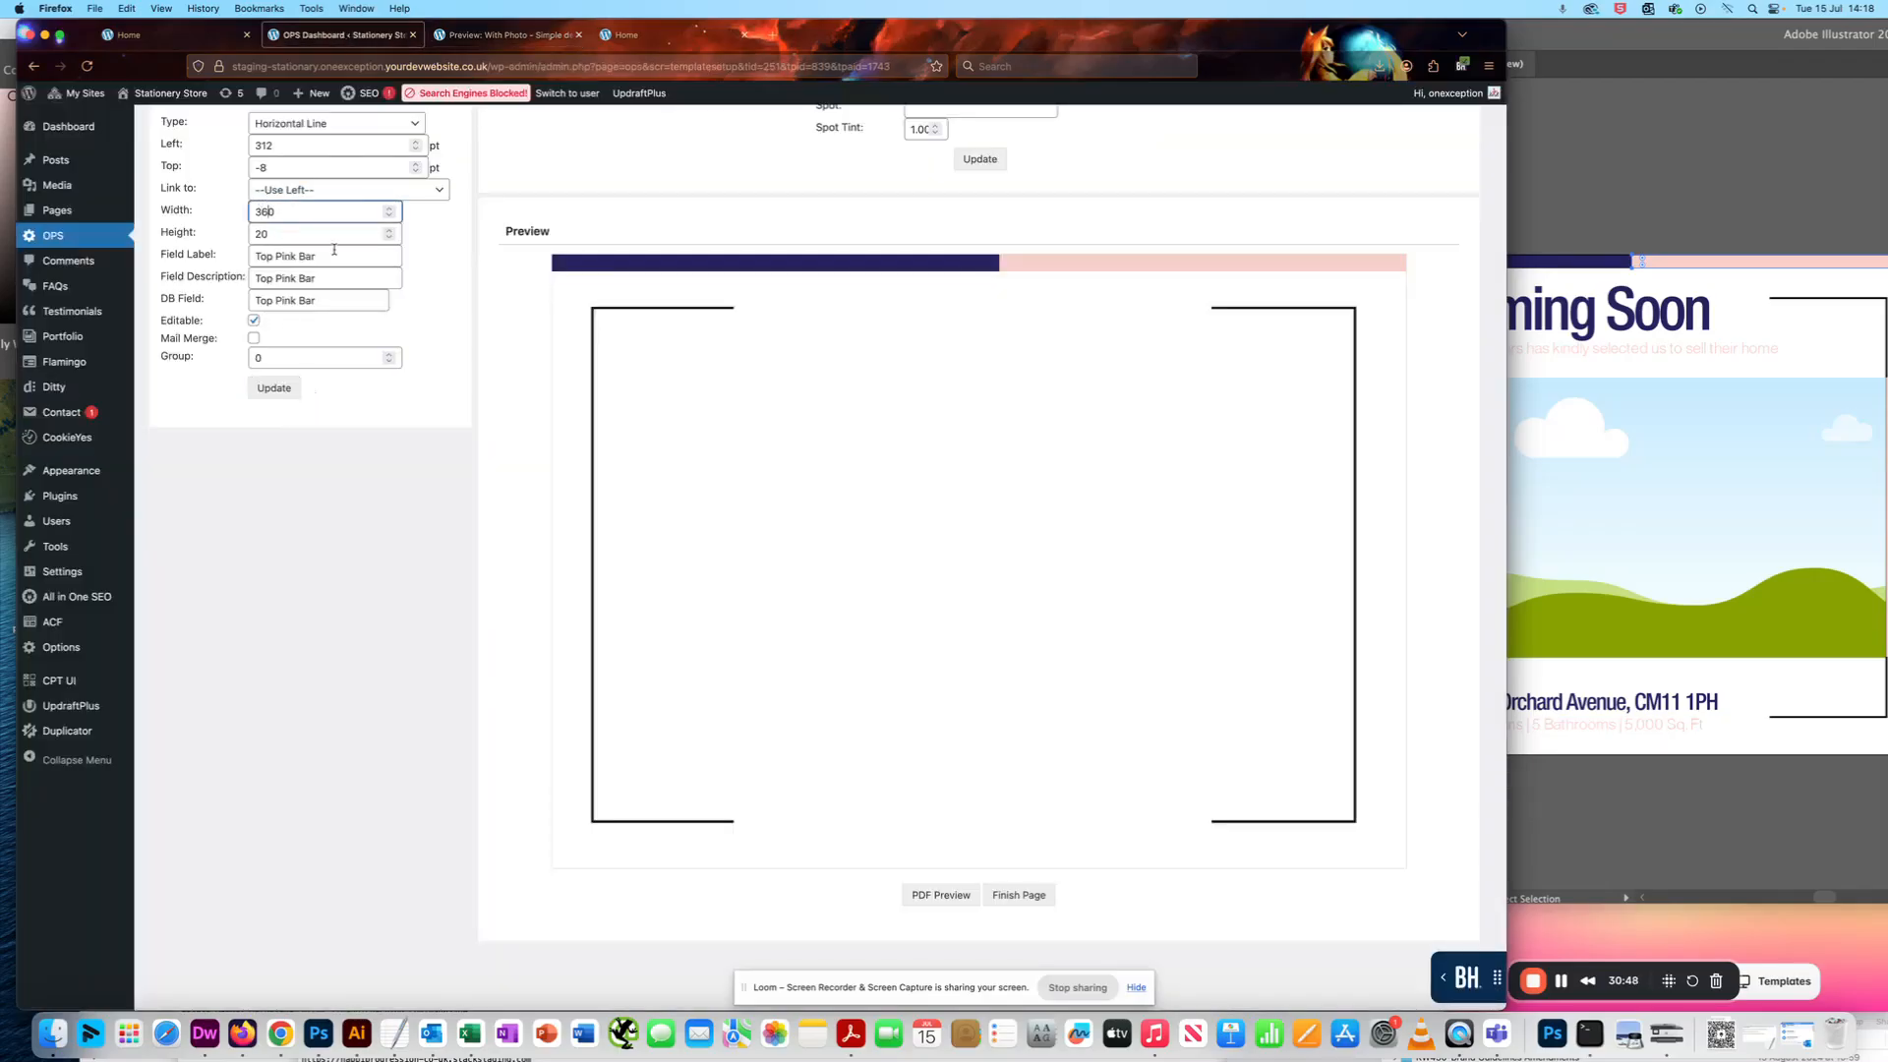
key(Return)
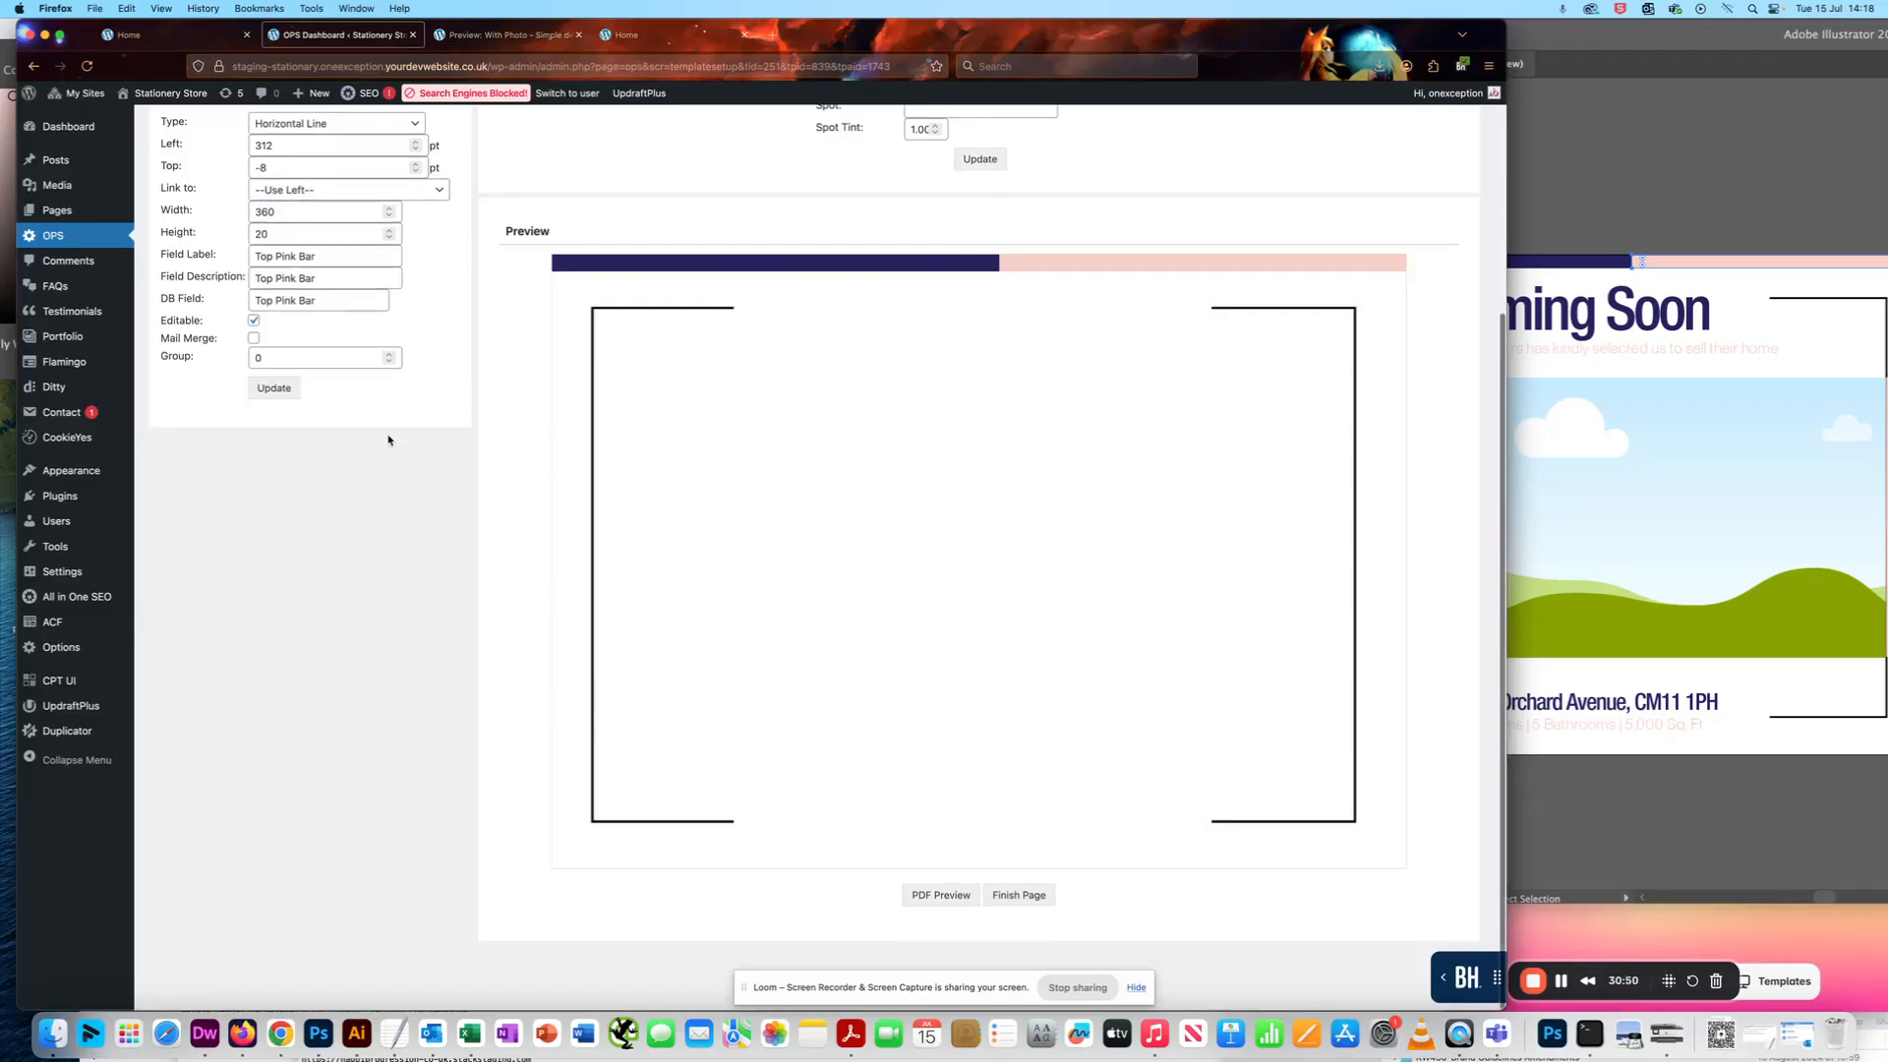
scroll(388, 441, up, 1)
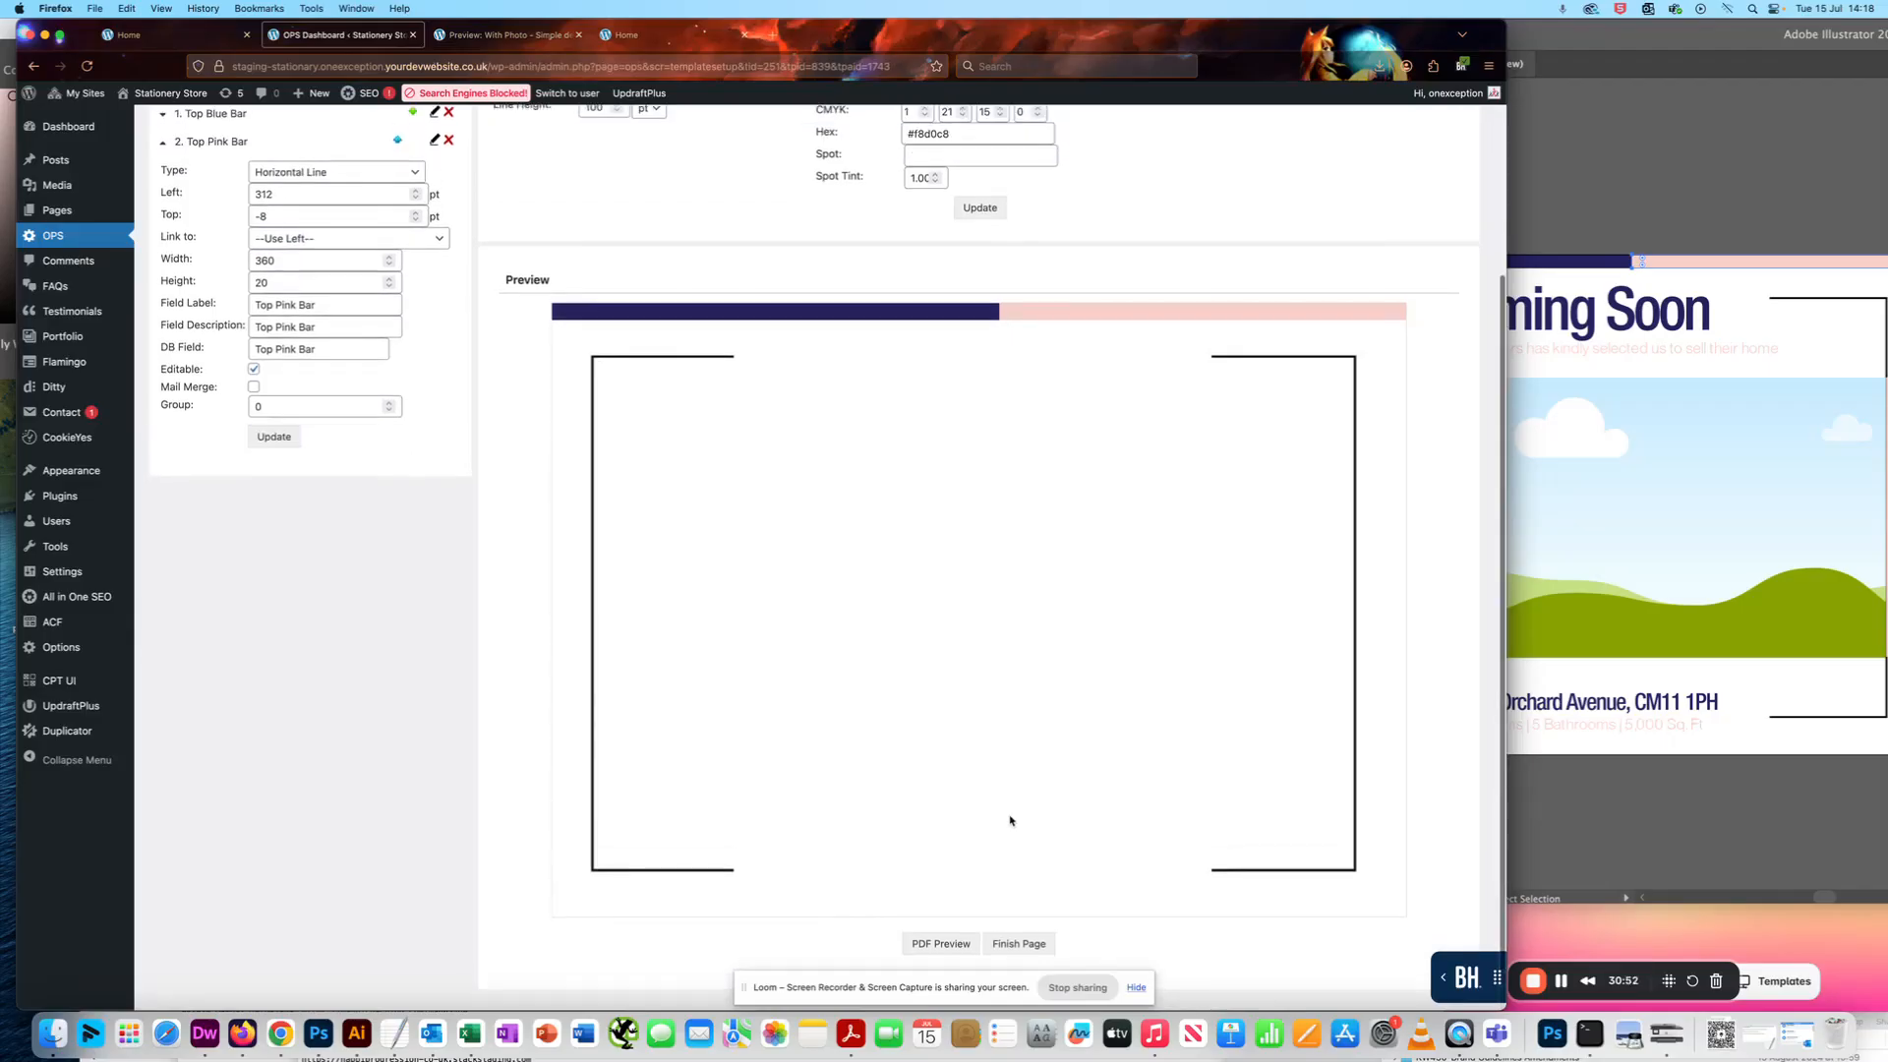
click(941, 939)
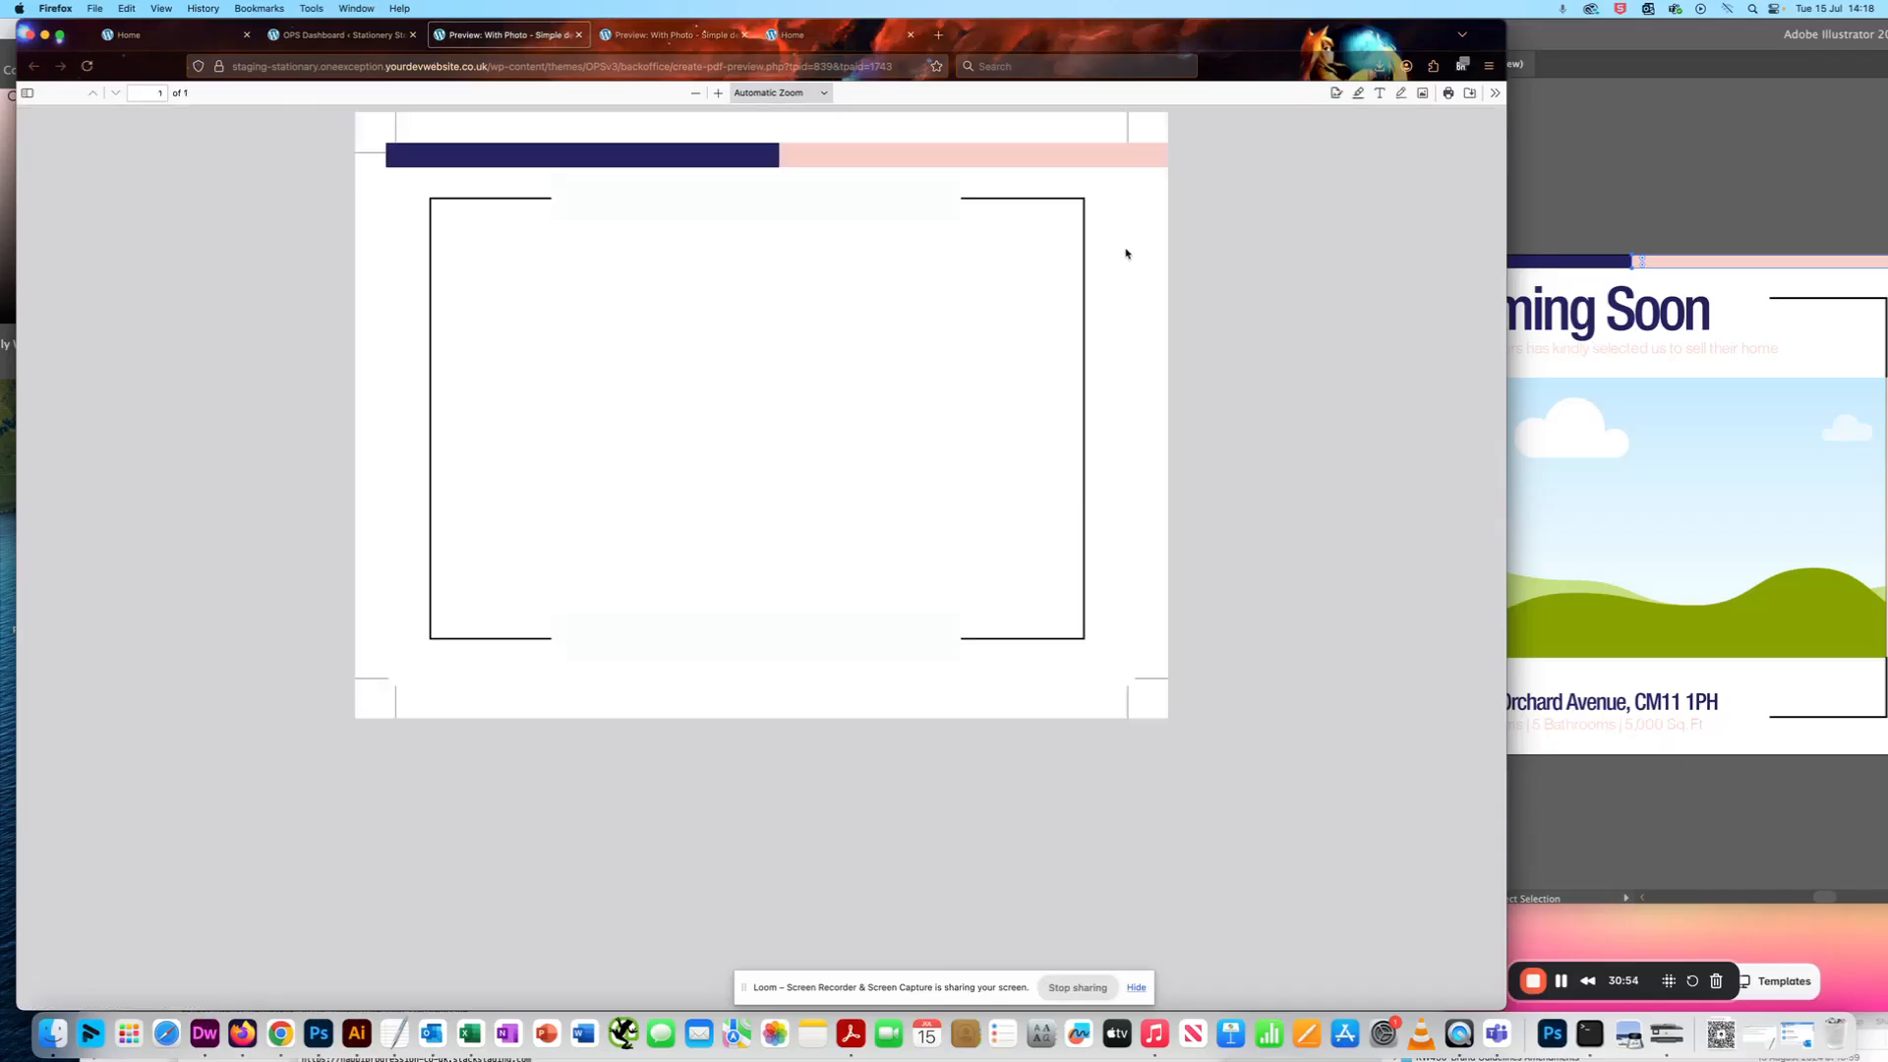
- Try a Width of 300 for the Top Pink Bar, update the field and preview the page as PDF
click(342, 34)
click(270, 253)
key(BackSpace)
text(0)
click(276, 460)
click(944, 895)
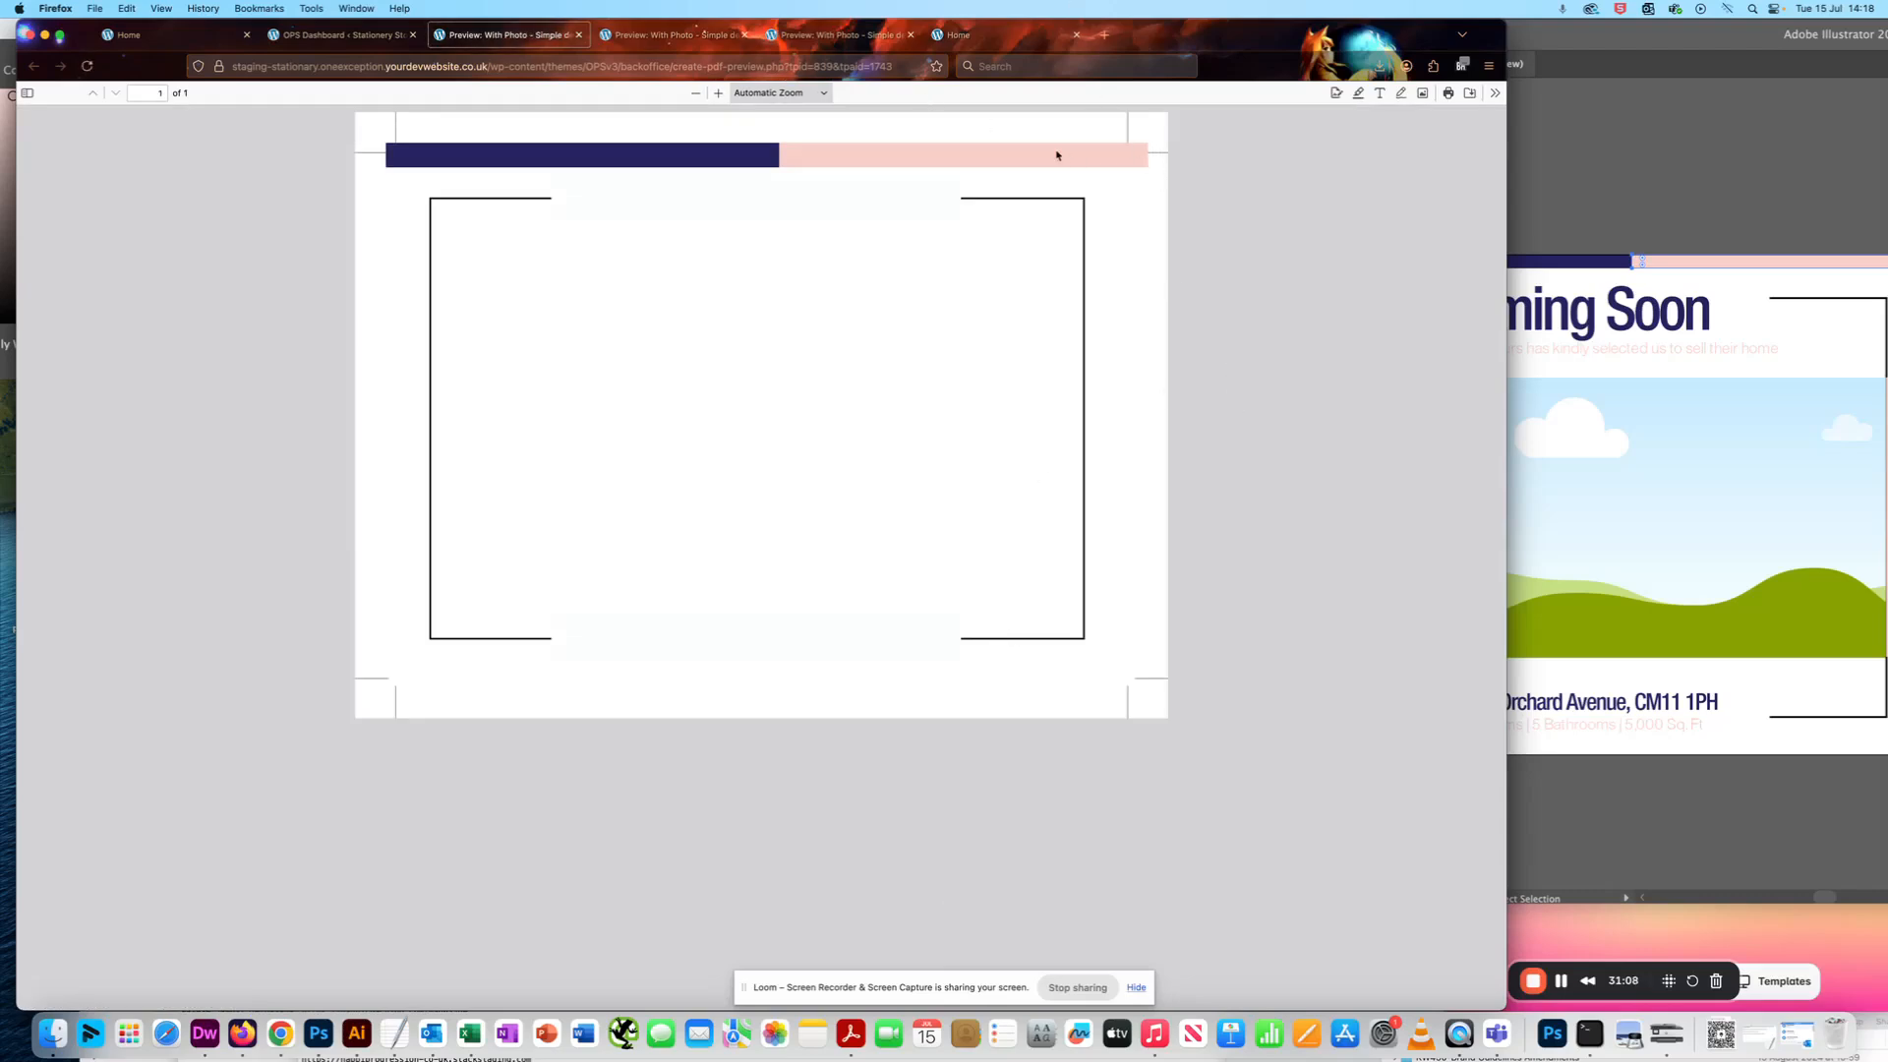
- Try a Top Pink Bar Width of 306, update the field and check it in a new PDF preview
click(295, 34)
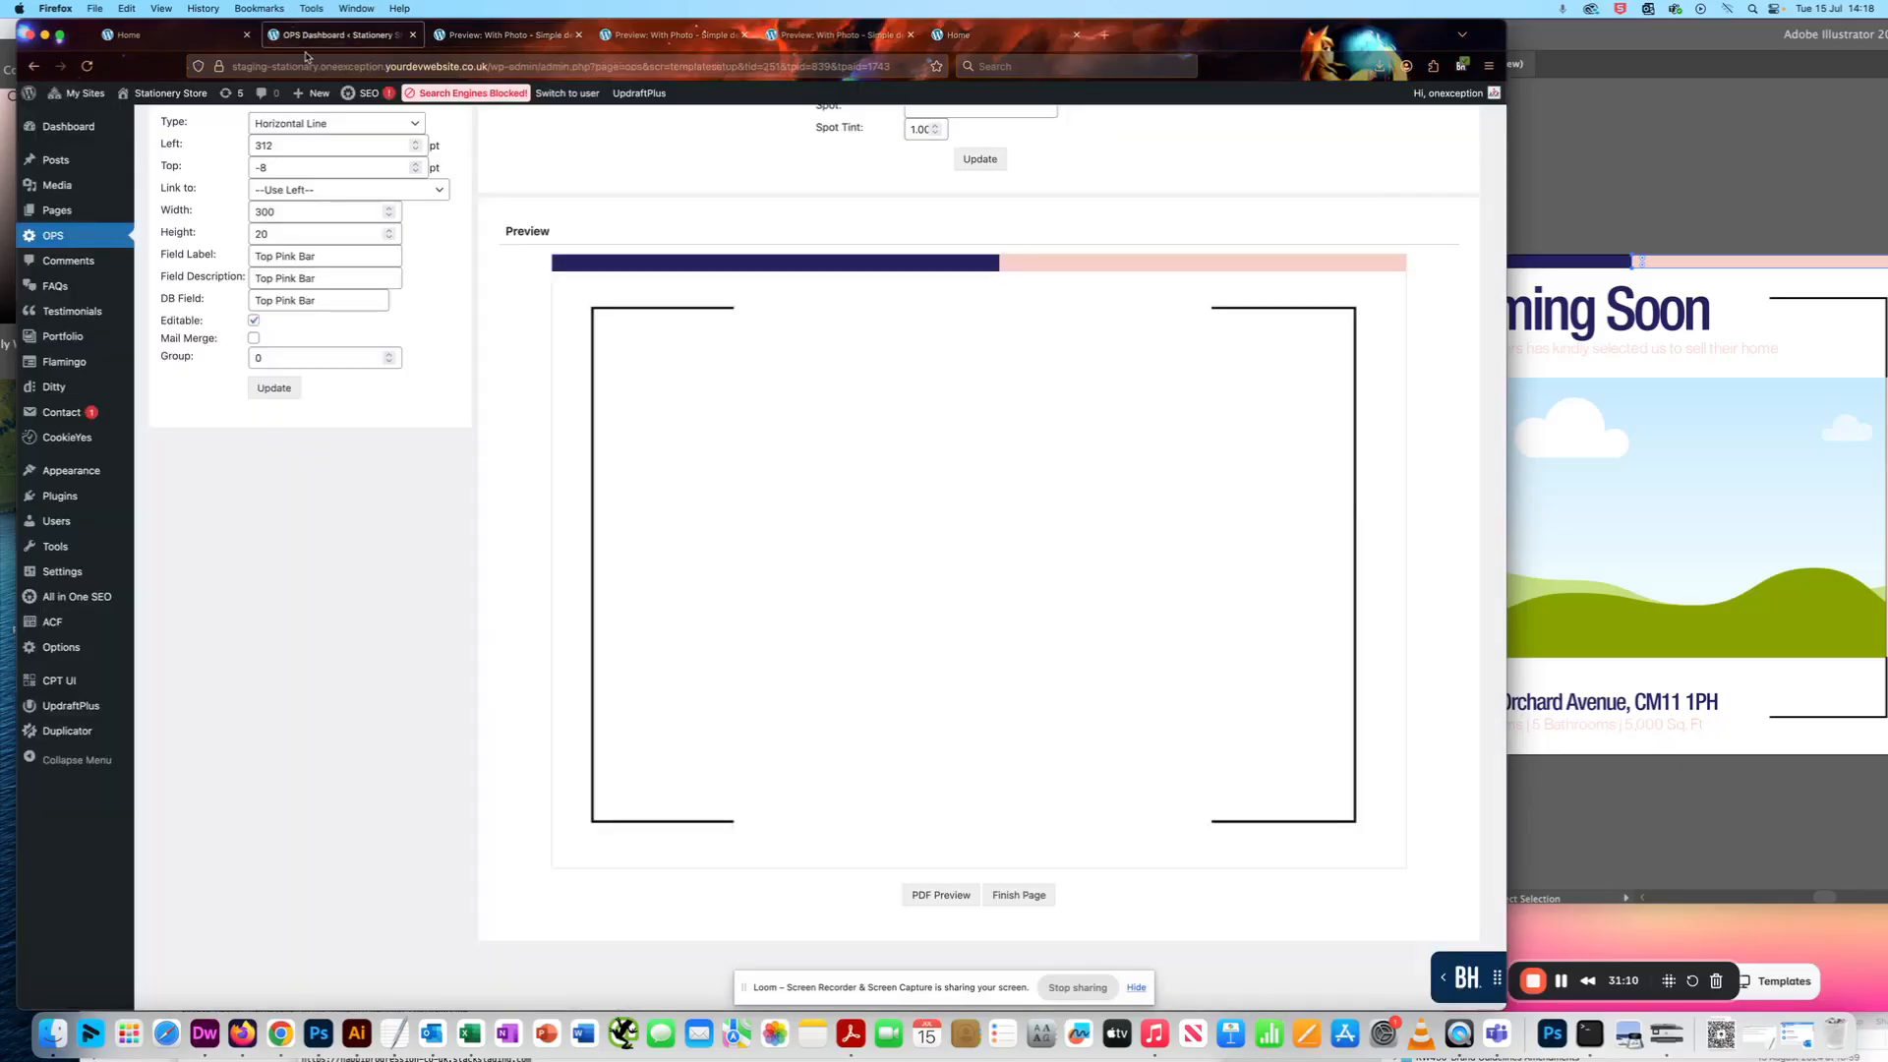
click(283, 213)
key(BackSpace)
key(BackSpace)
key(BackSpace)
text(306)
click(274, 387)
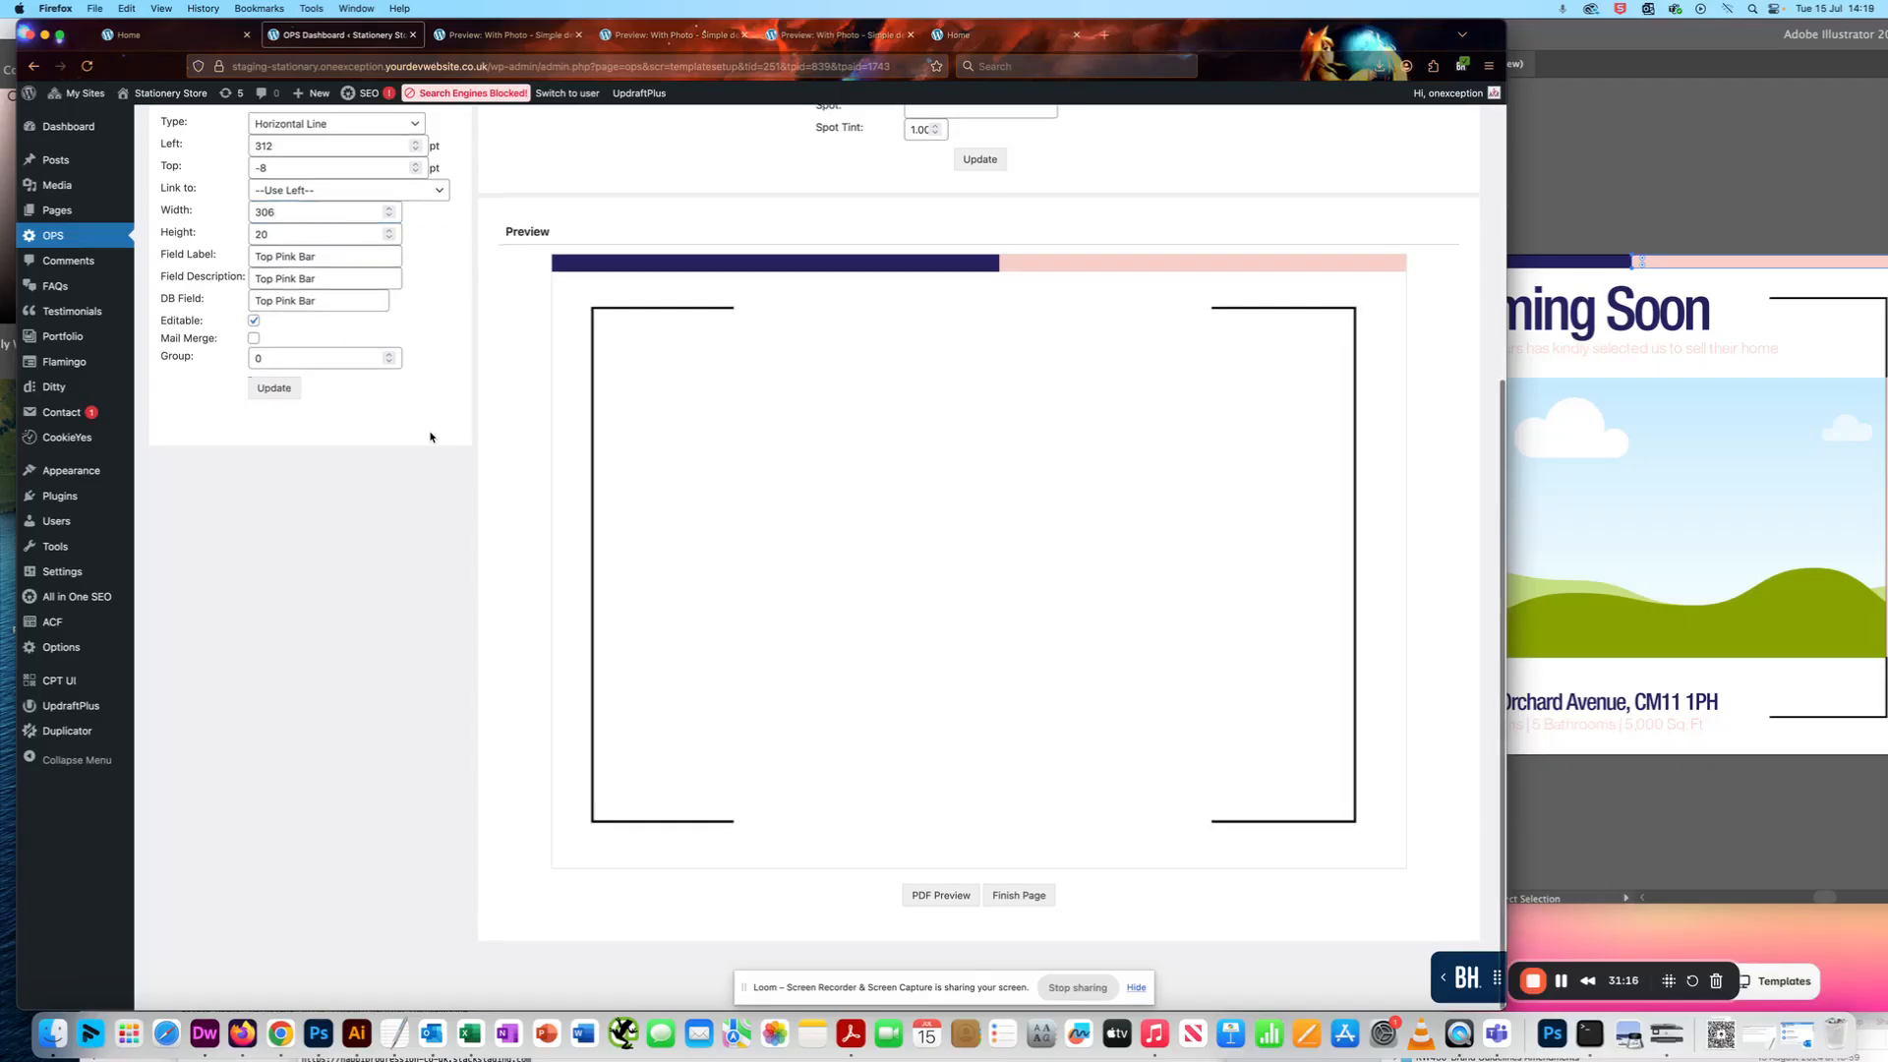
click(917, 895)
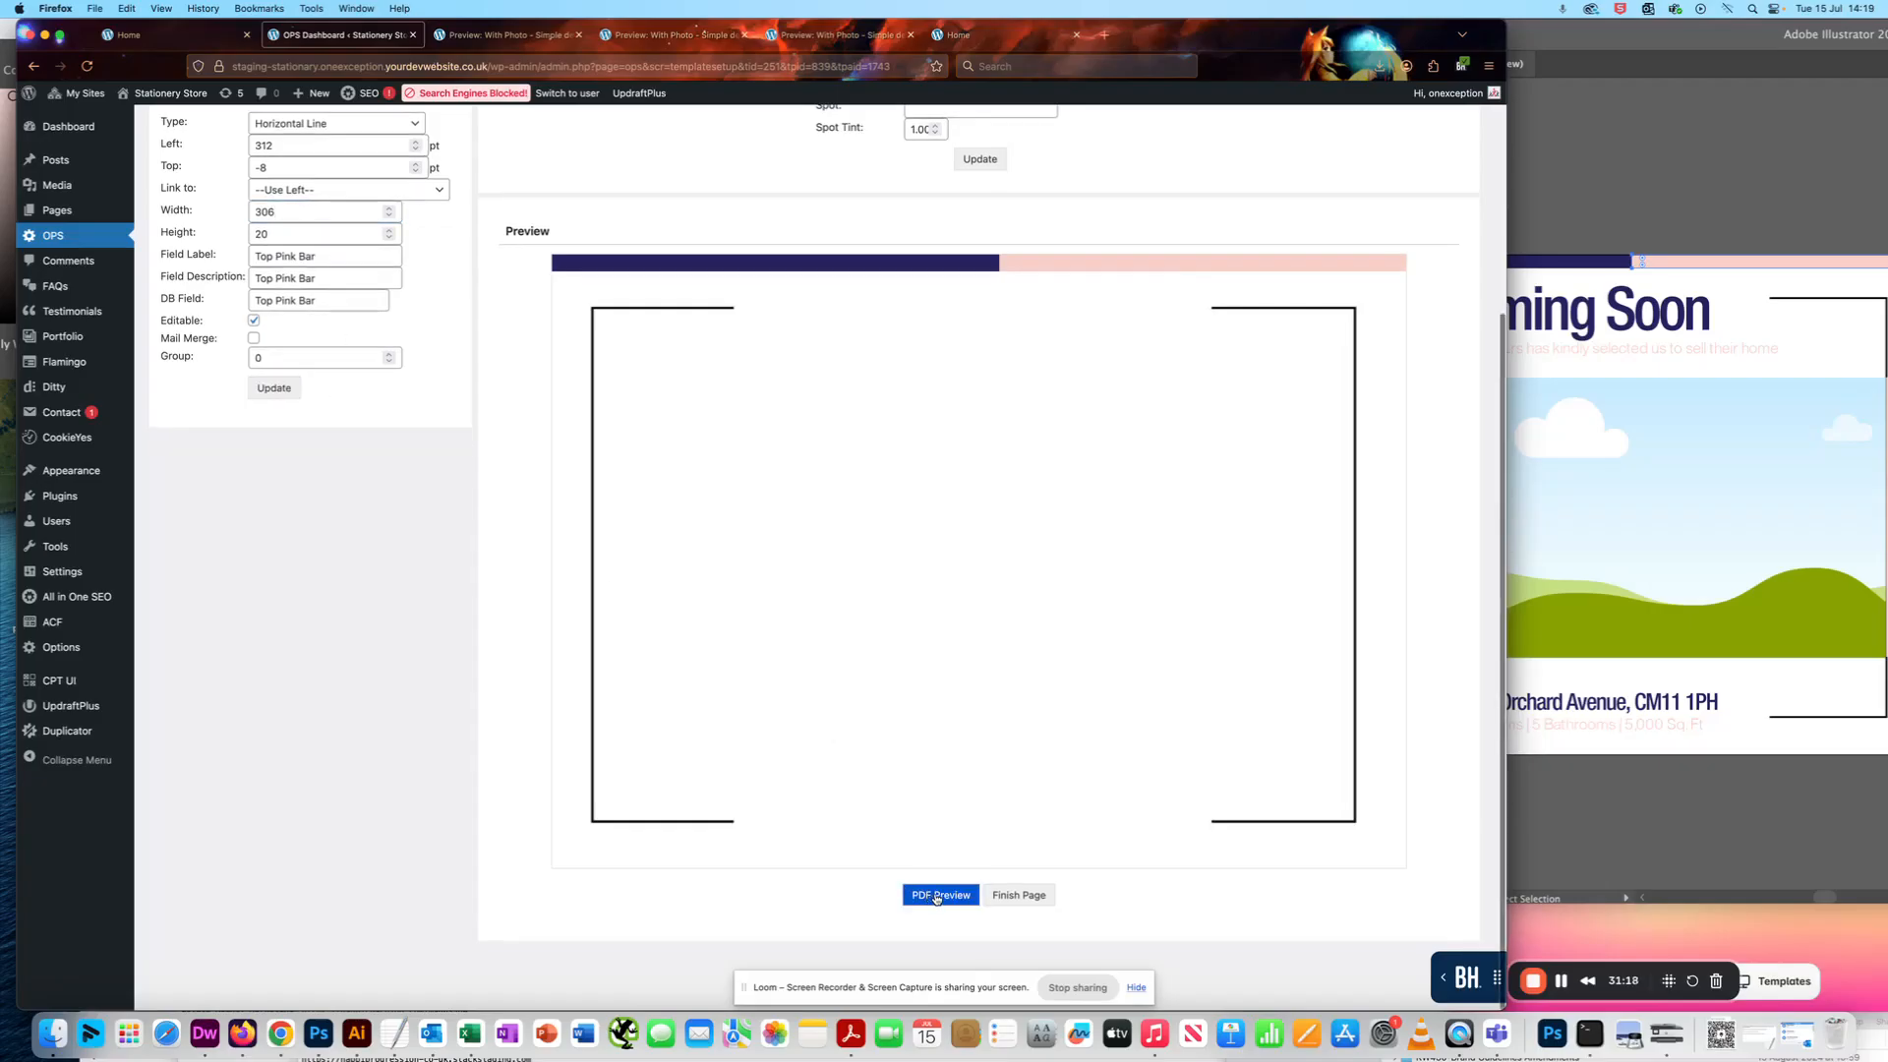
click(942, 897)
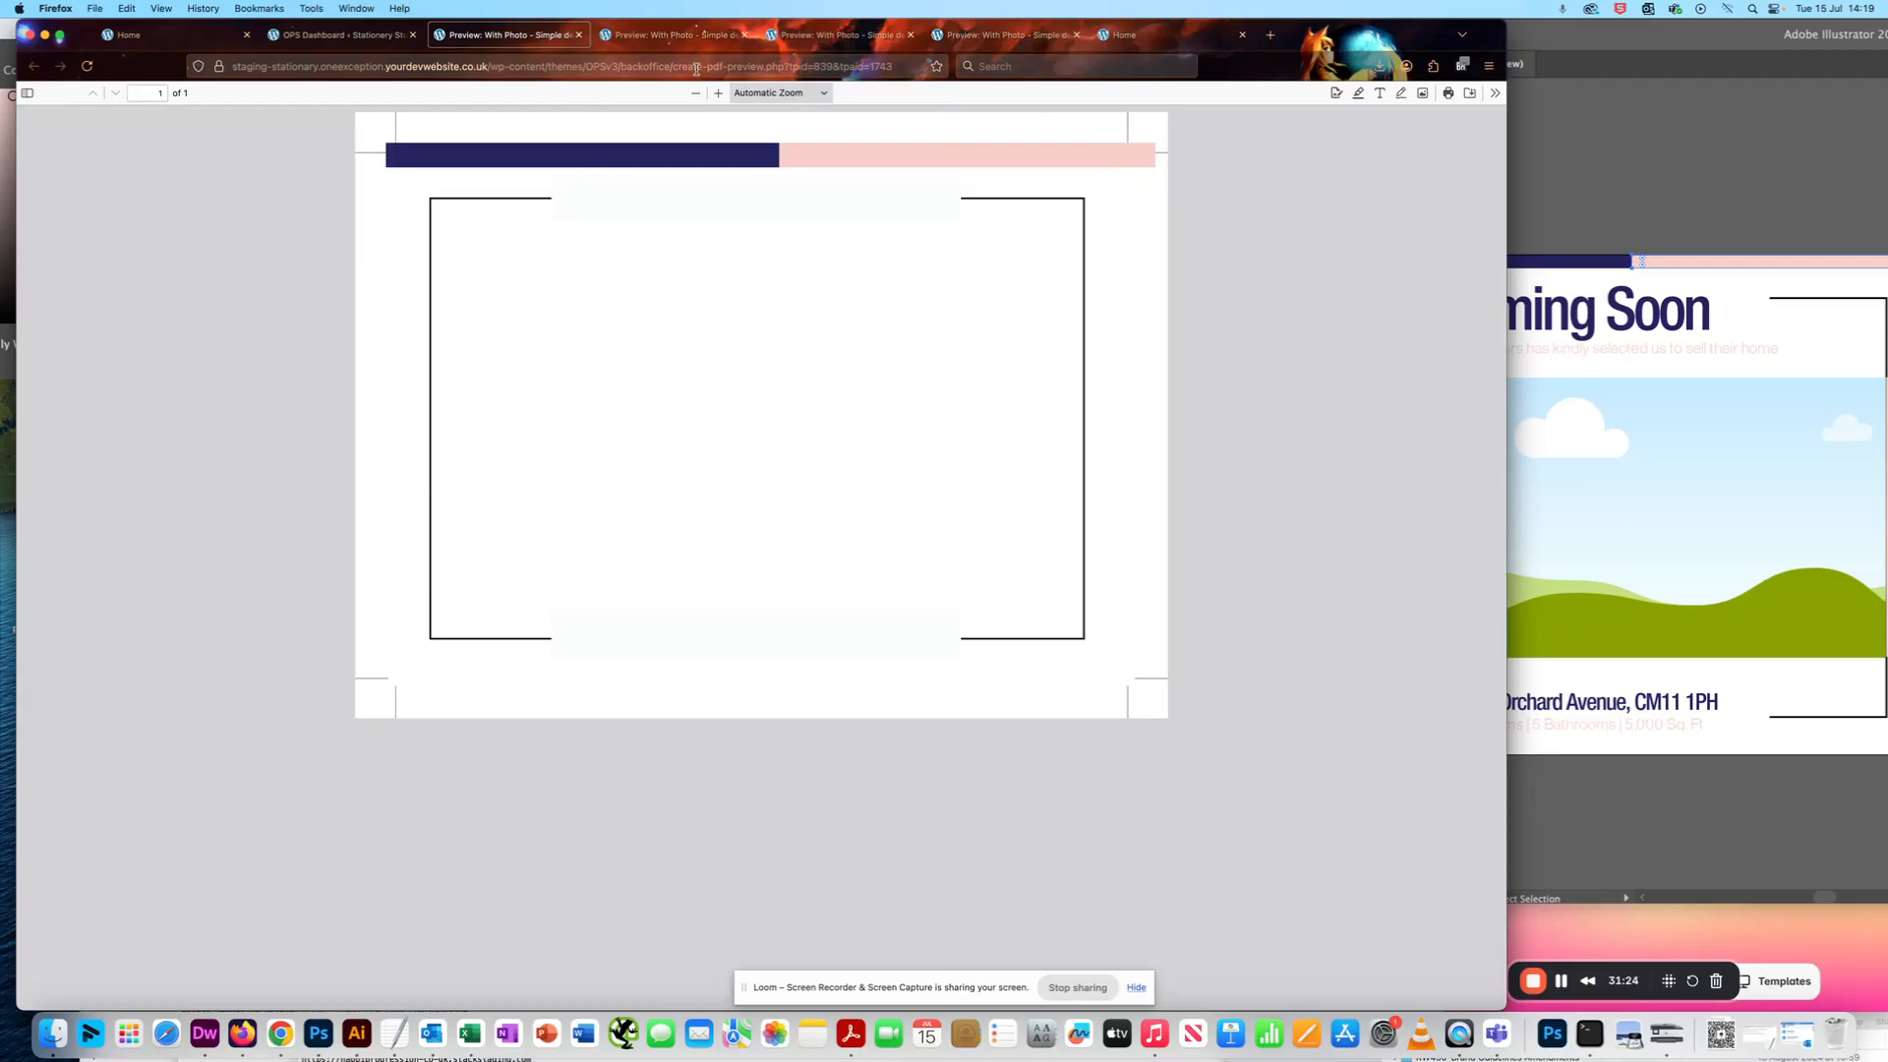
- Try a Top Pink Bar Width of 196 and update the field
click(339, 34)
click(282, 210)
key(BackSpace)
key(BackSpace)
key(BackSpace)
text(196)
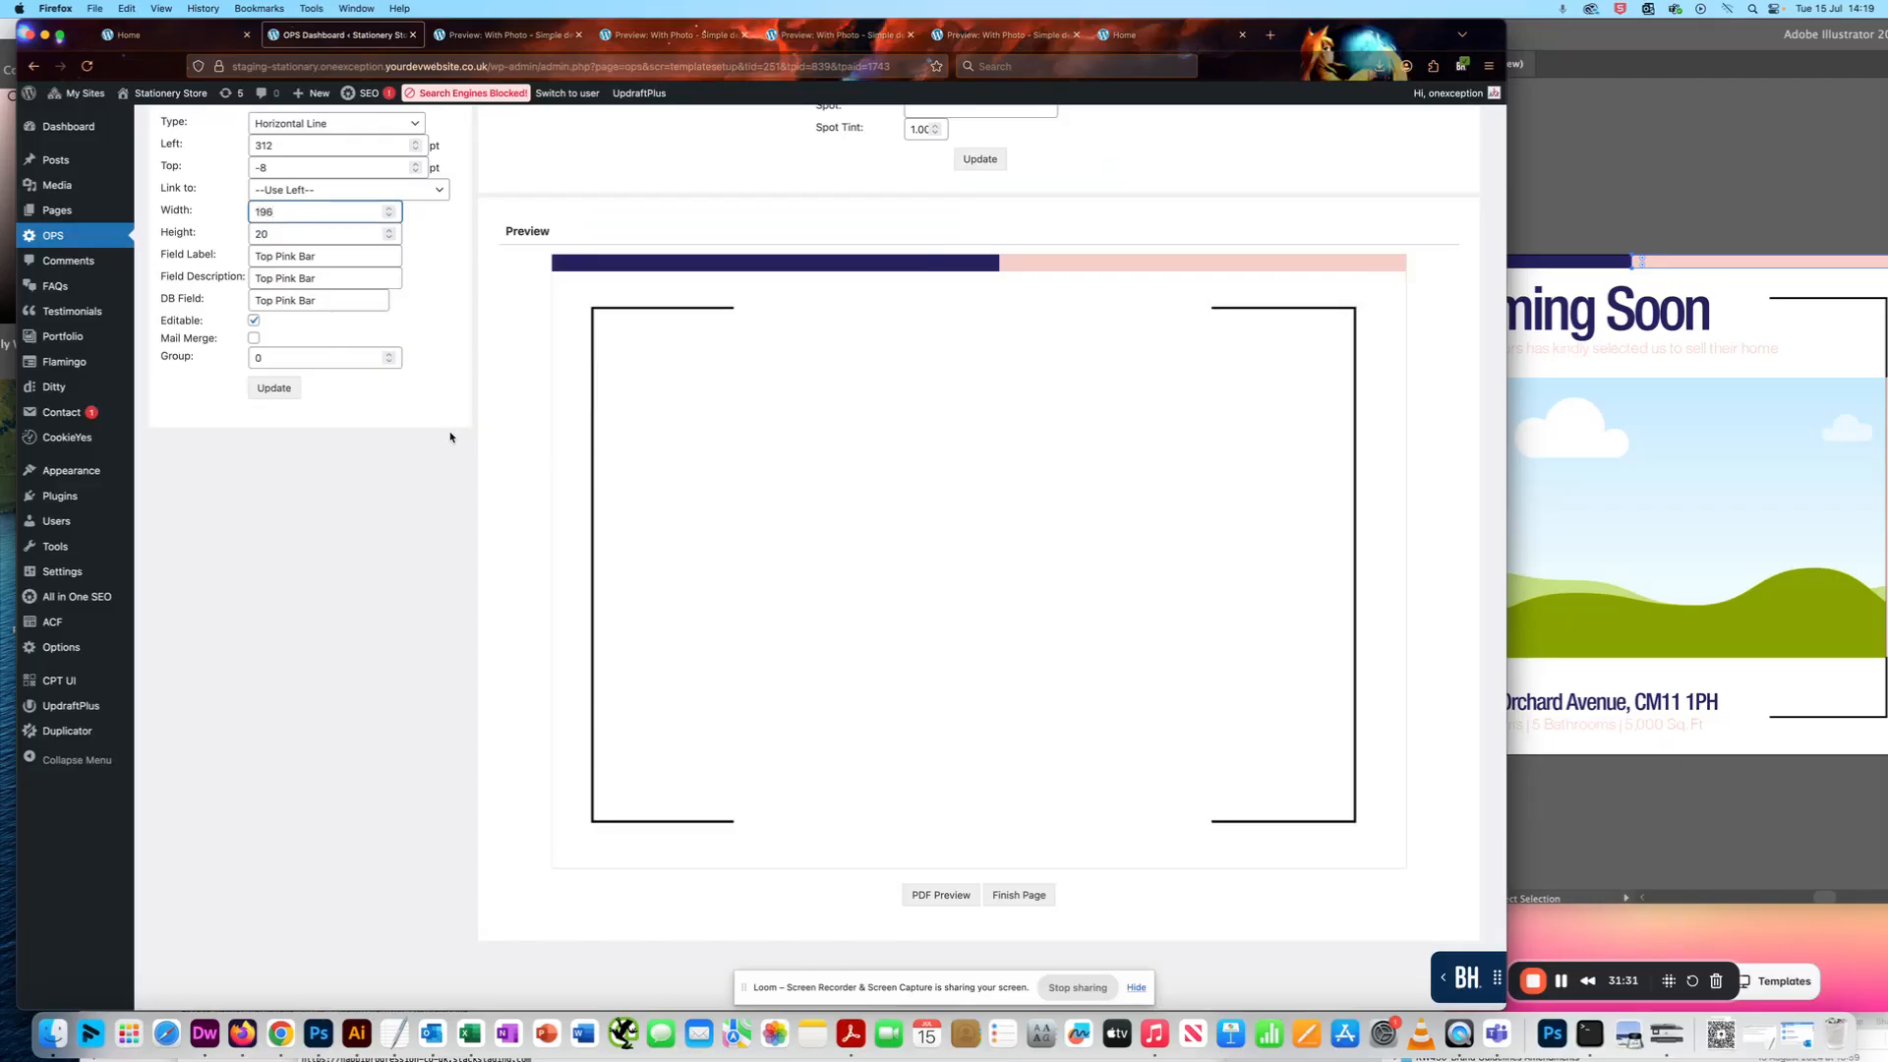
click(273, 387)
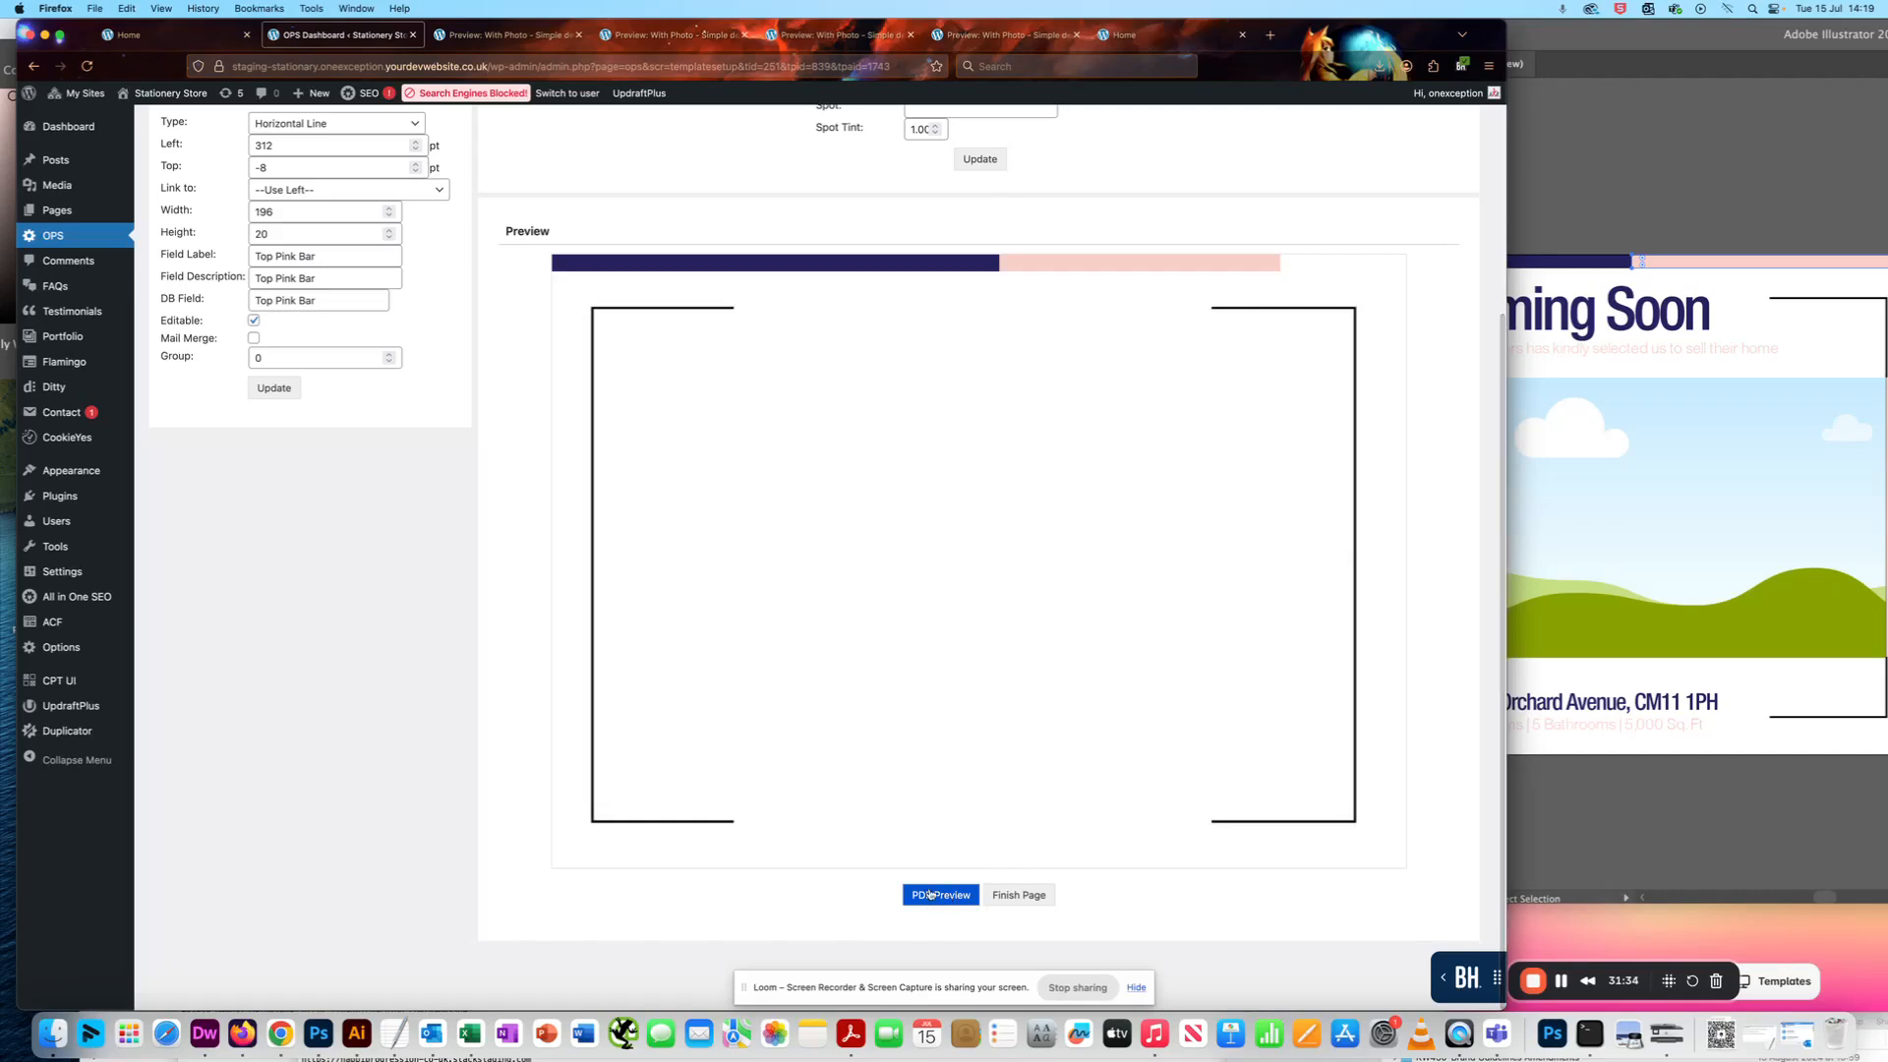
- Set the Top Pink Bar's Width to 296, update the field and check the bar's end in a PDF preview
drag(257, 213, 263, 213)
text(22)
key(BackSpace)
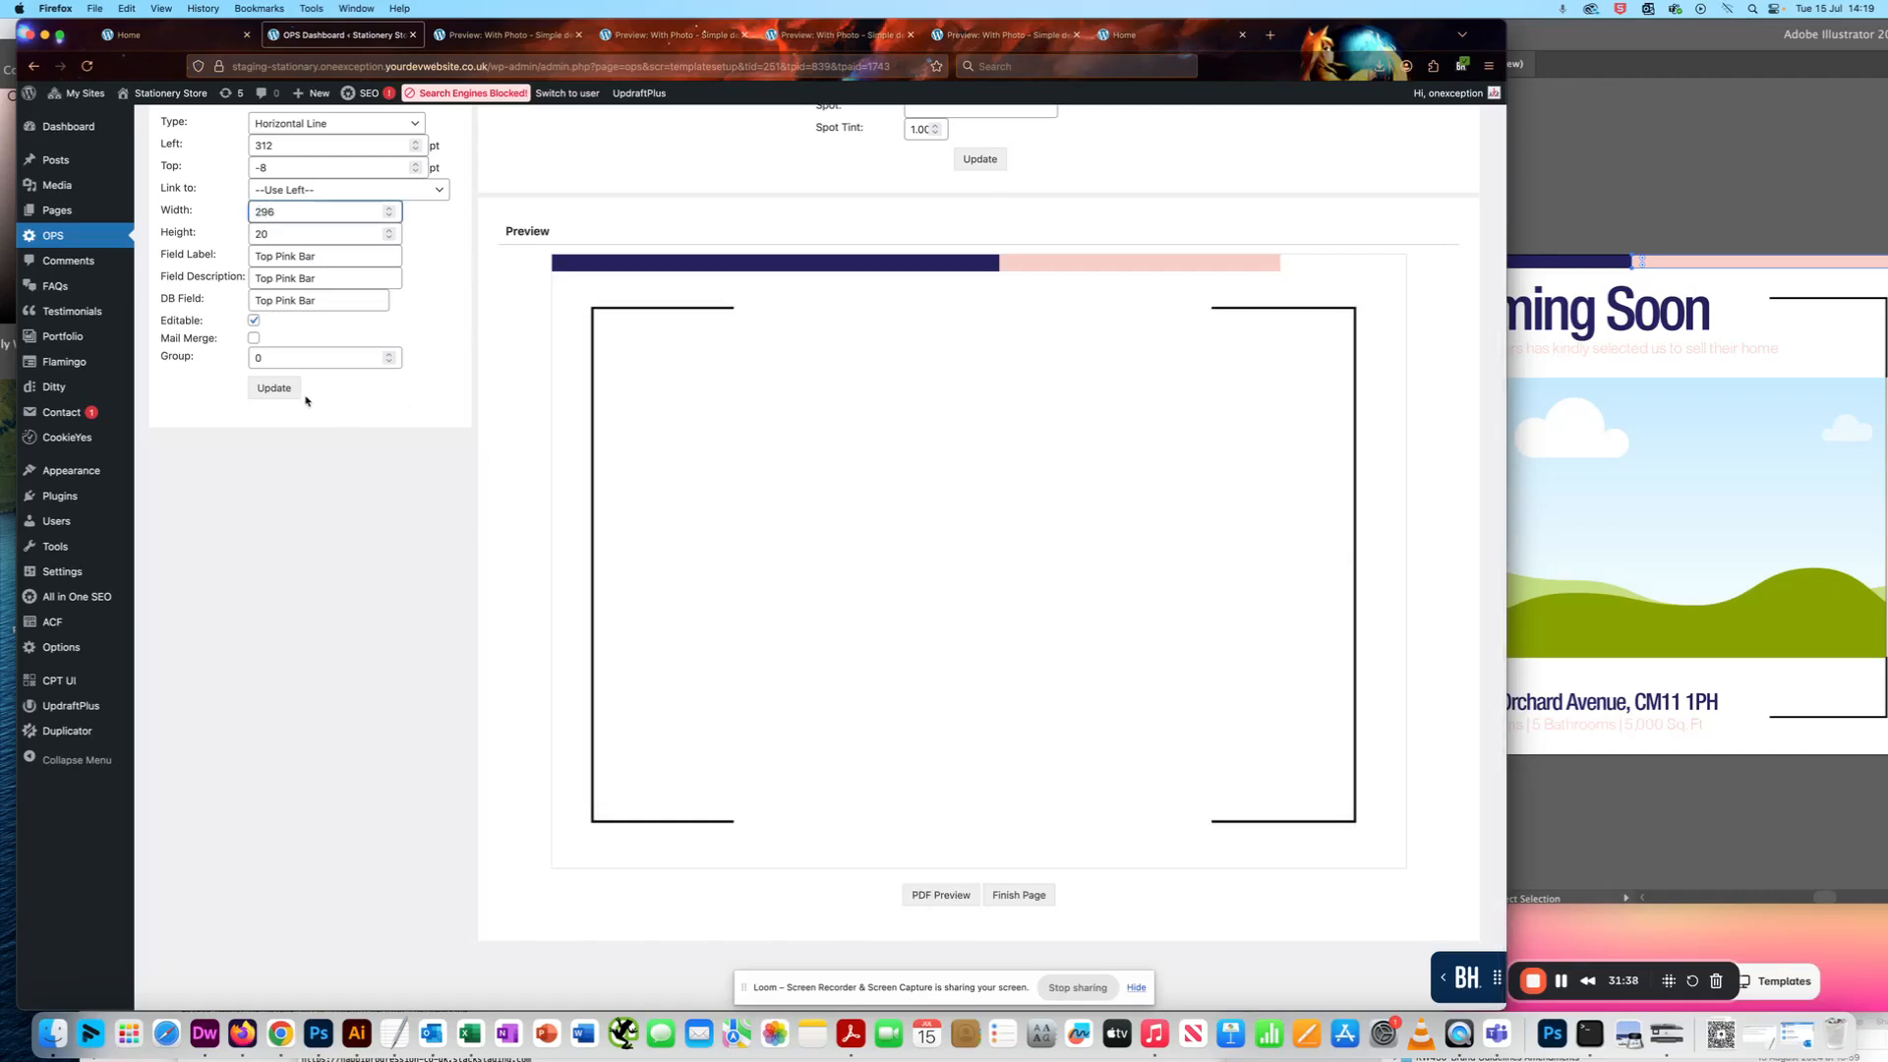
click(288, 390)
click(942, 896)
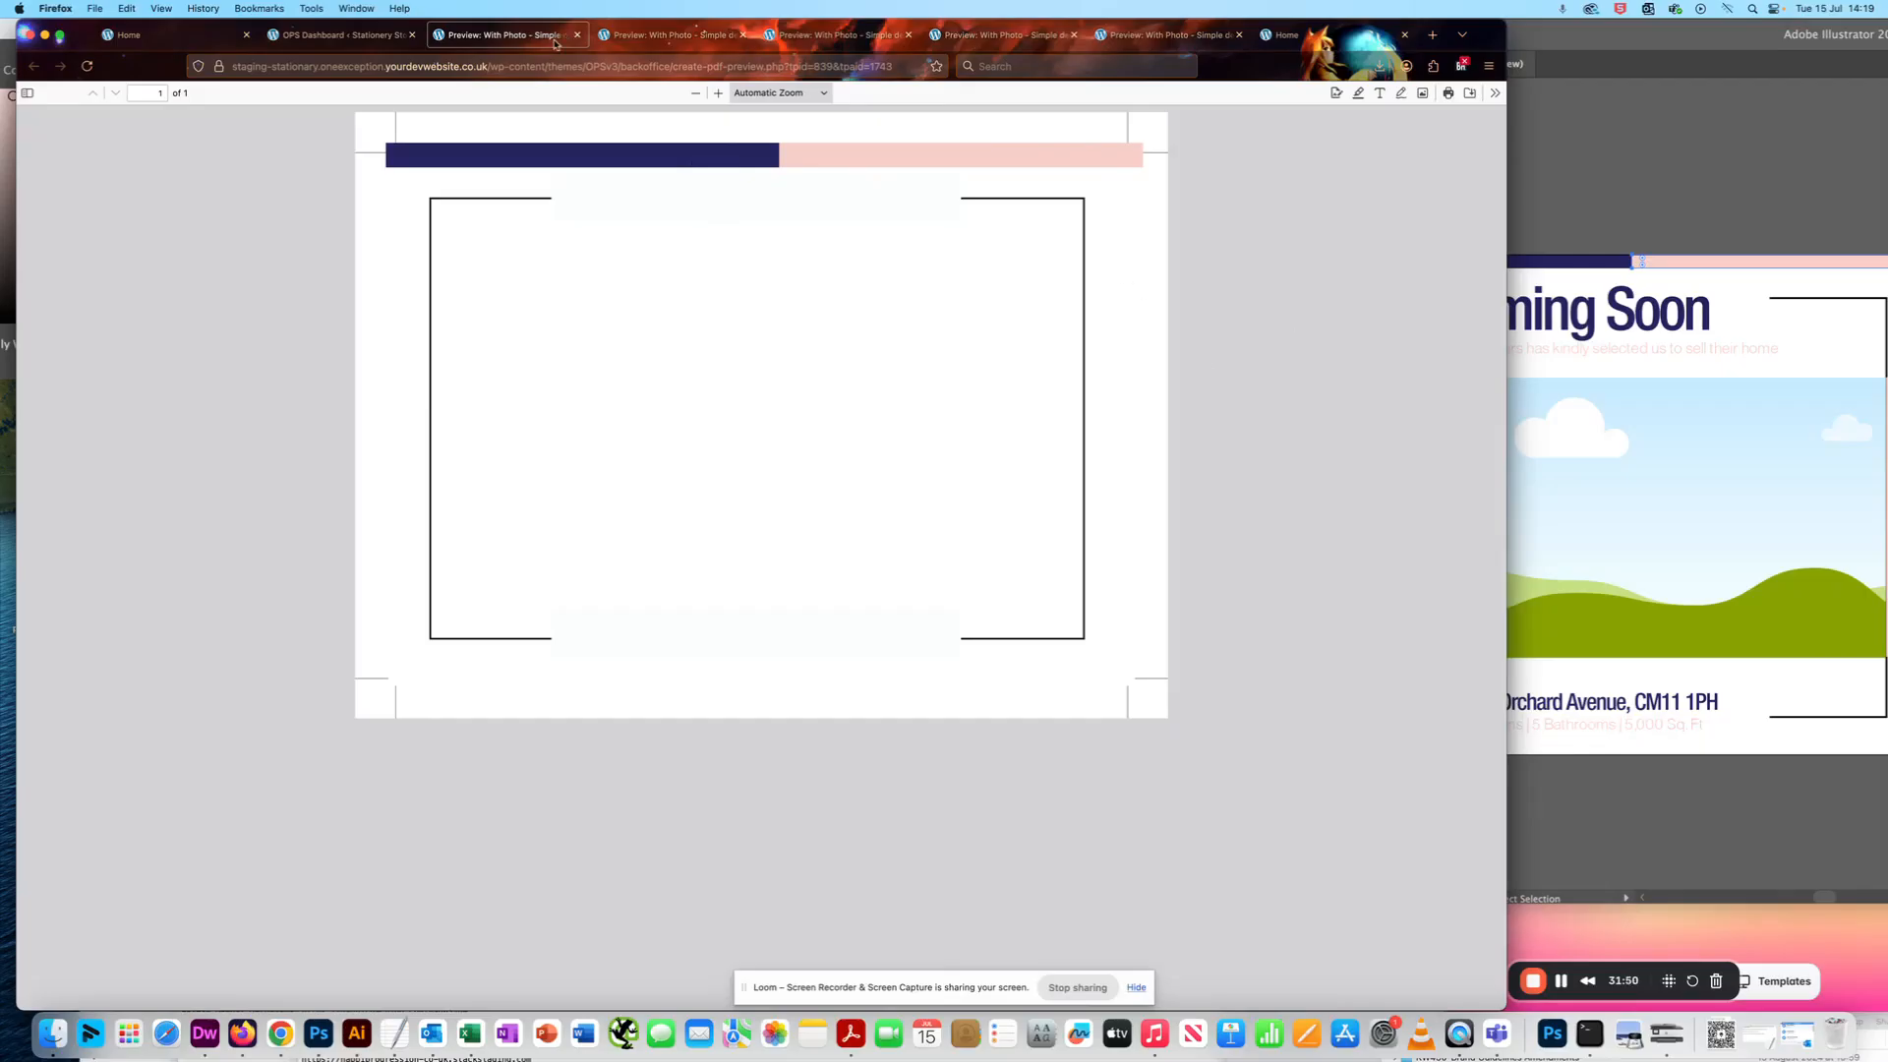
- Enable Custom Colour in the Top Pink Bar's Extras and update the setting
click(325, 40)
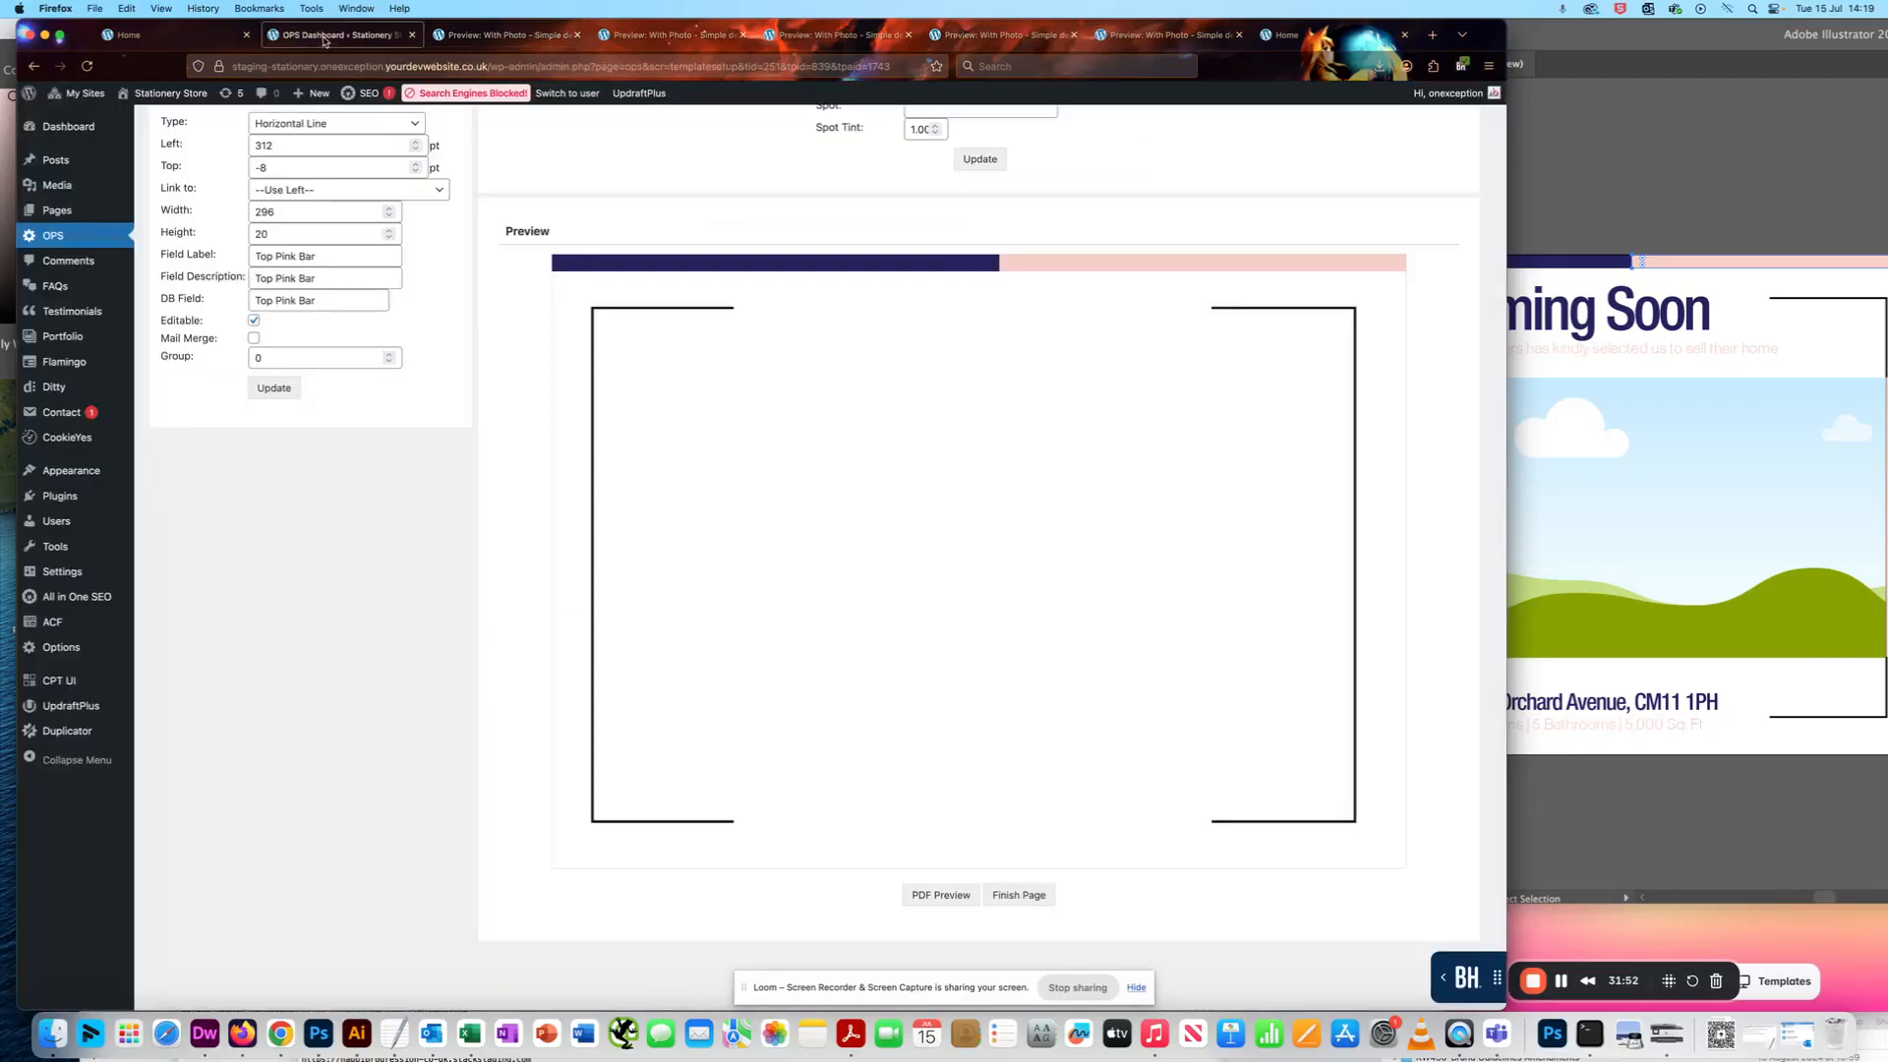
scroll(633, 403, up, 5)
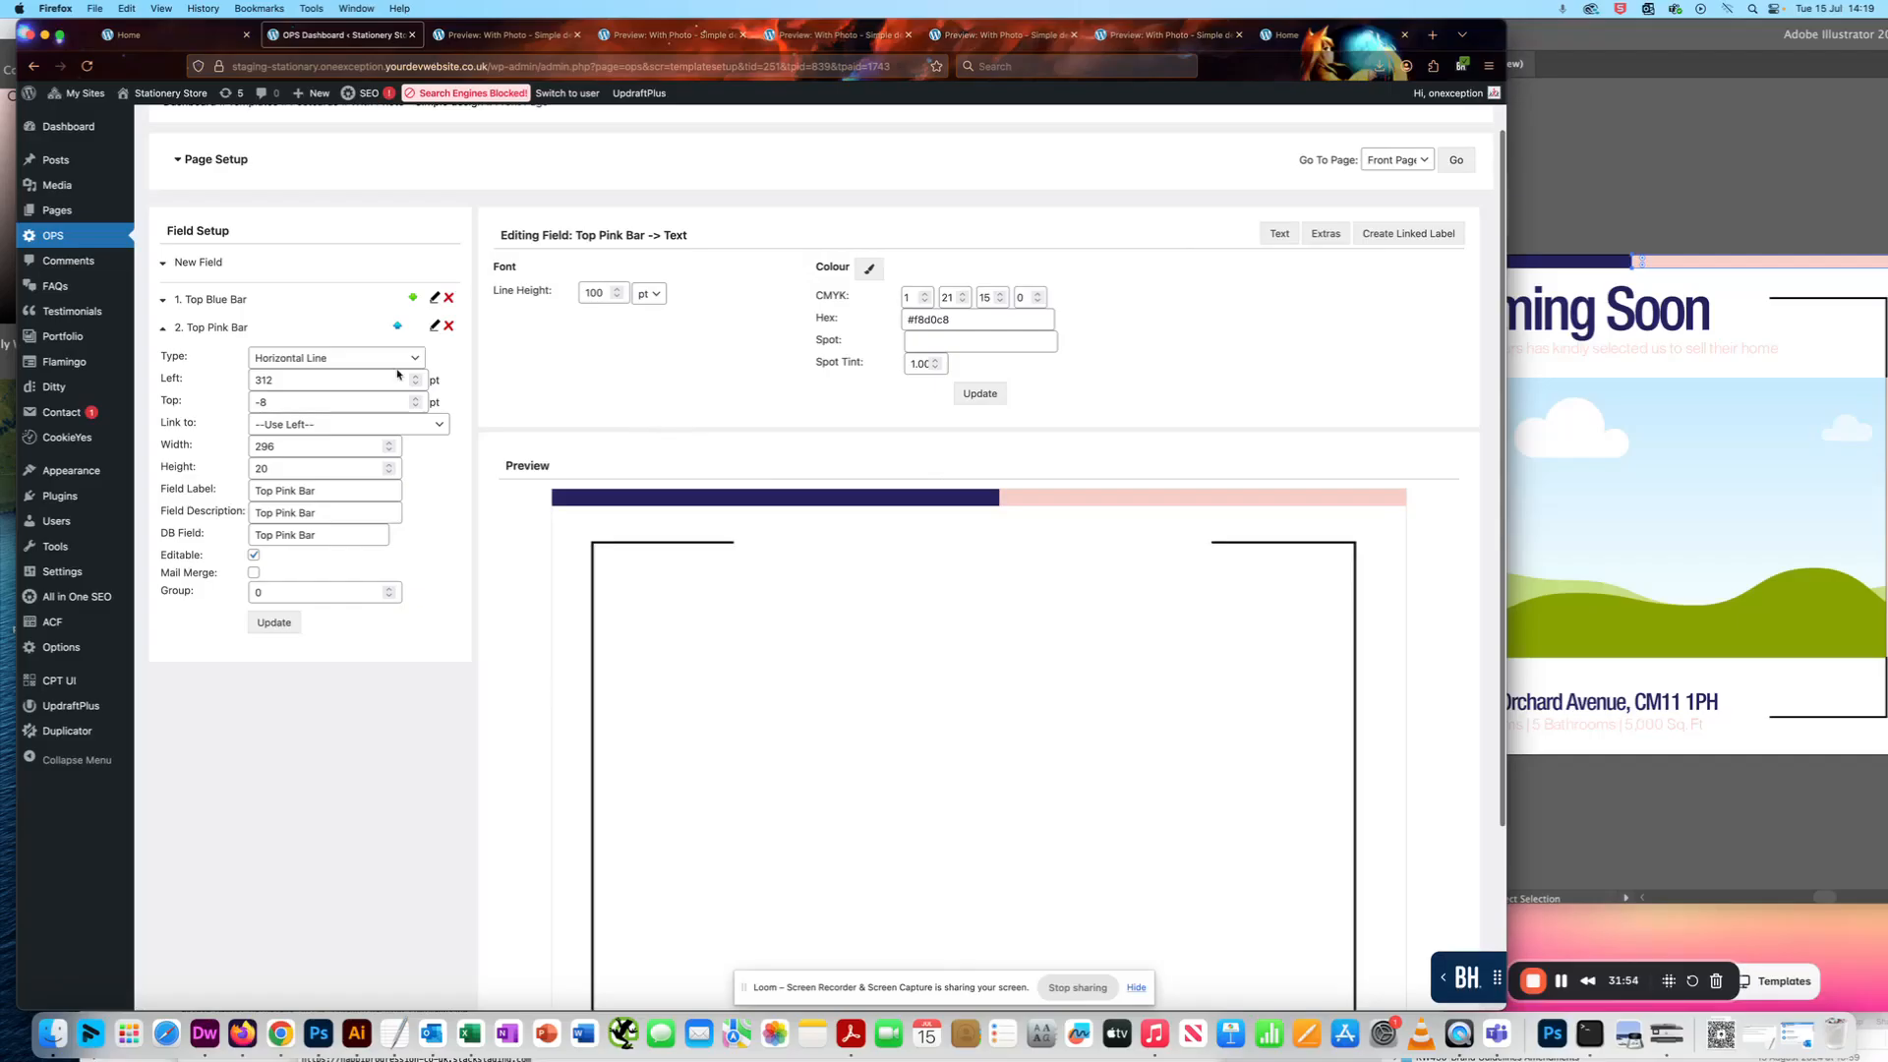
click(1327, 234)
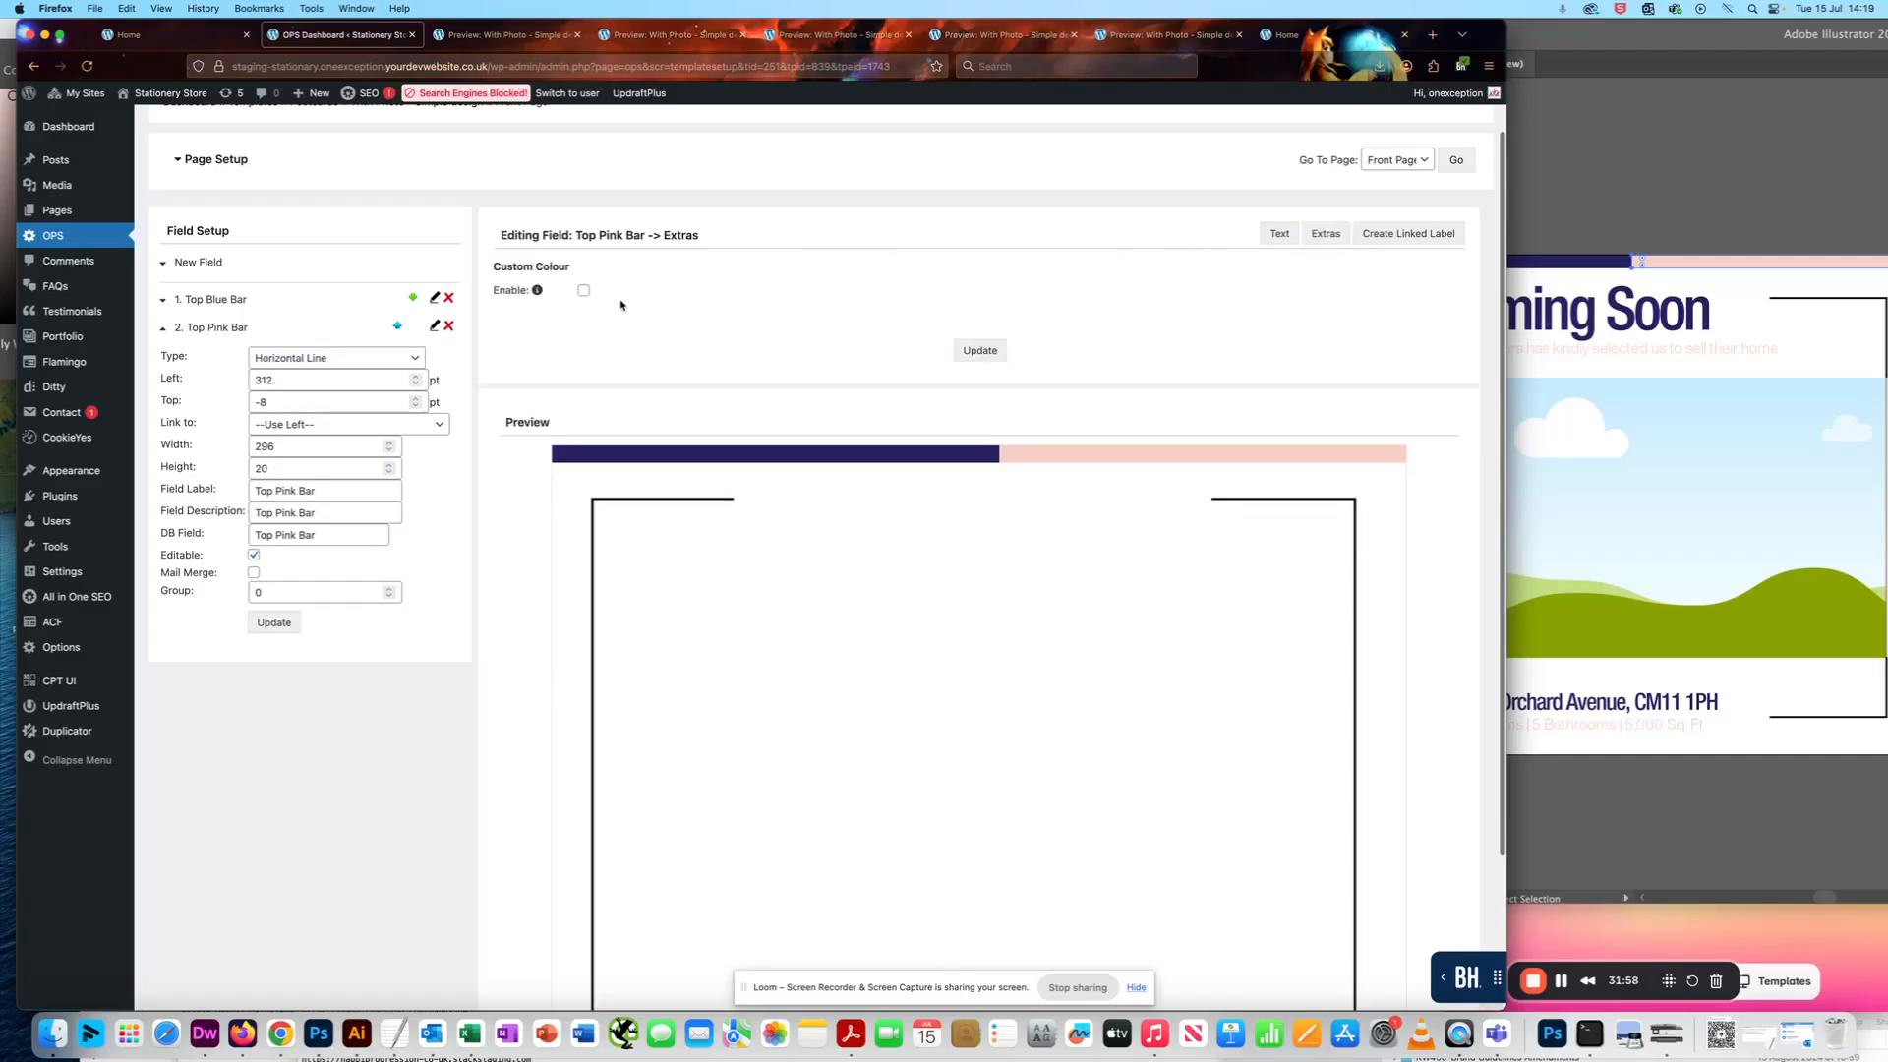
click(583, 291)
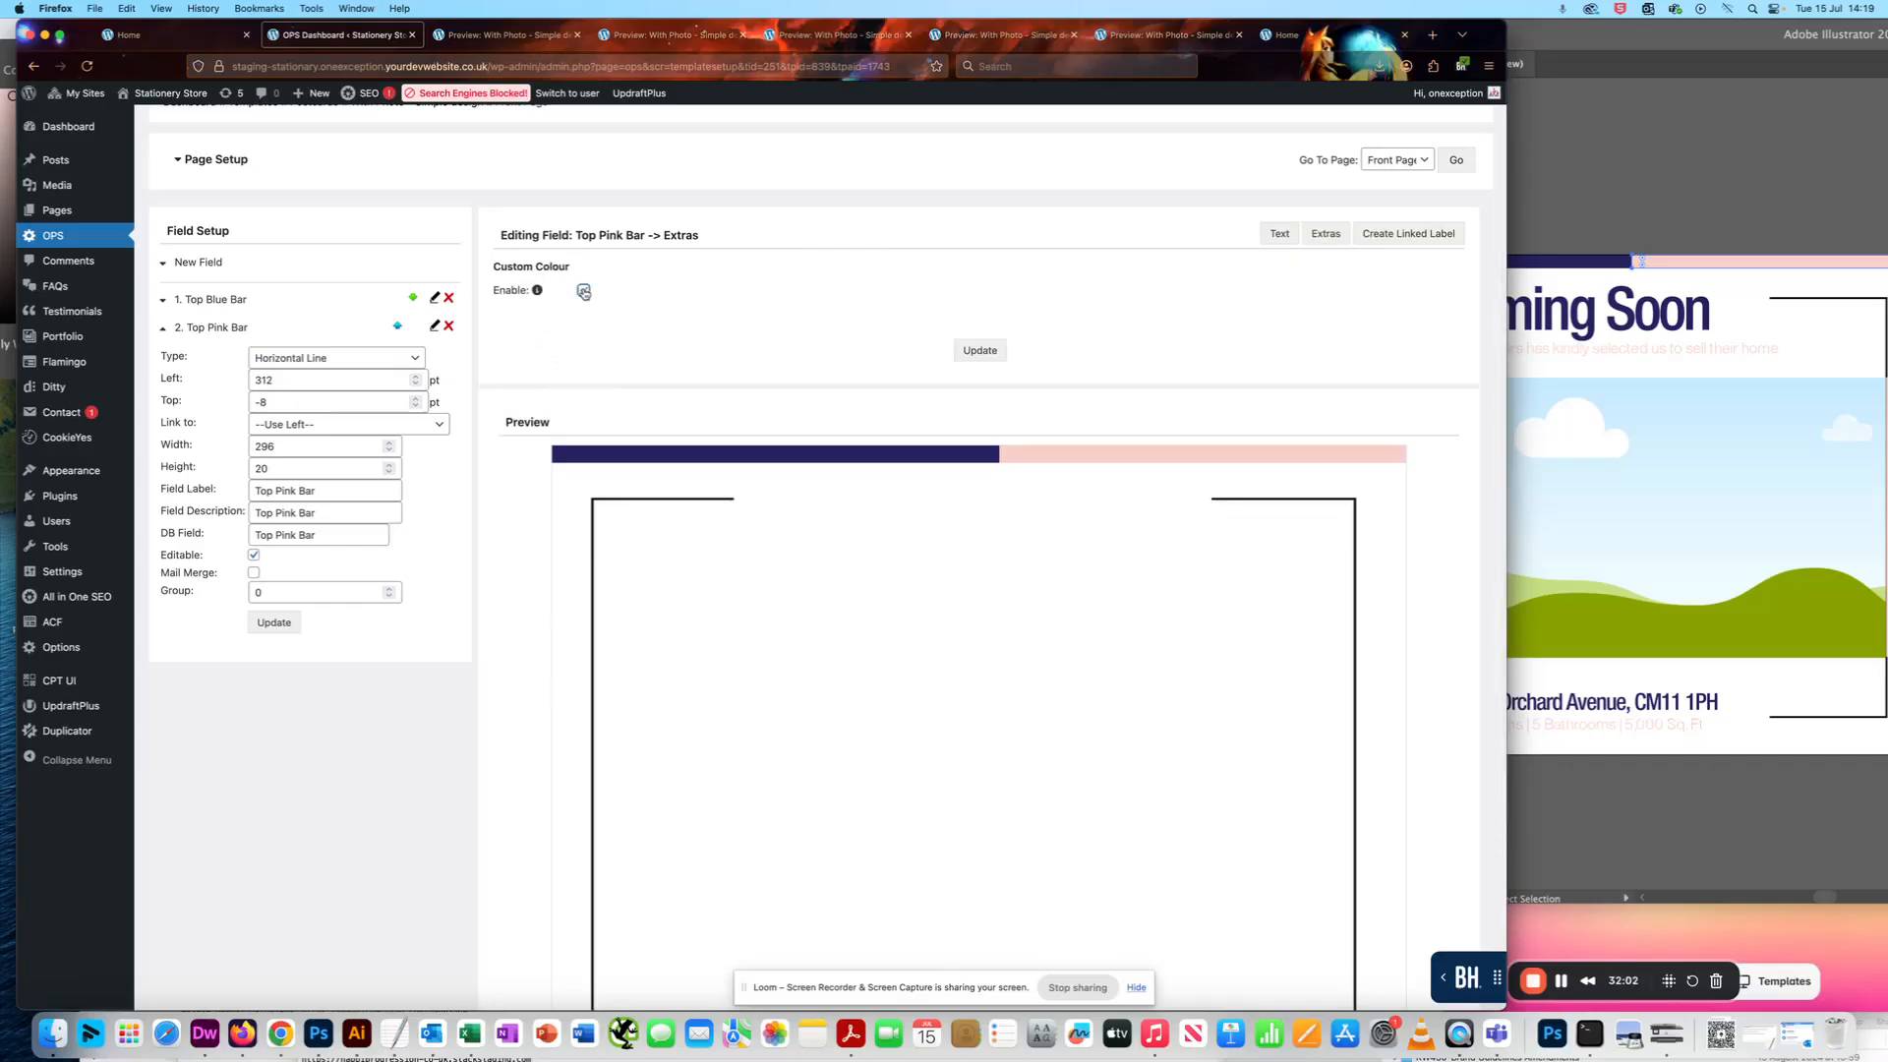
click(980, 351)
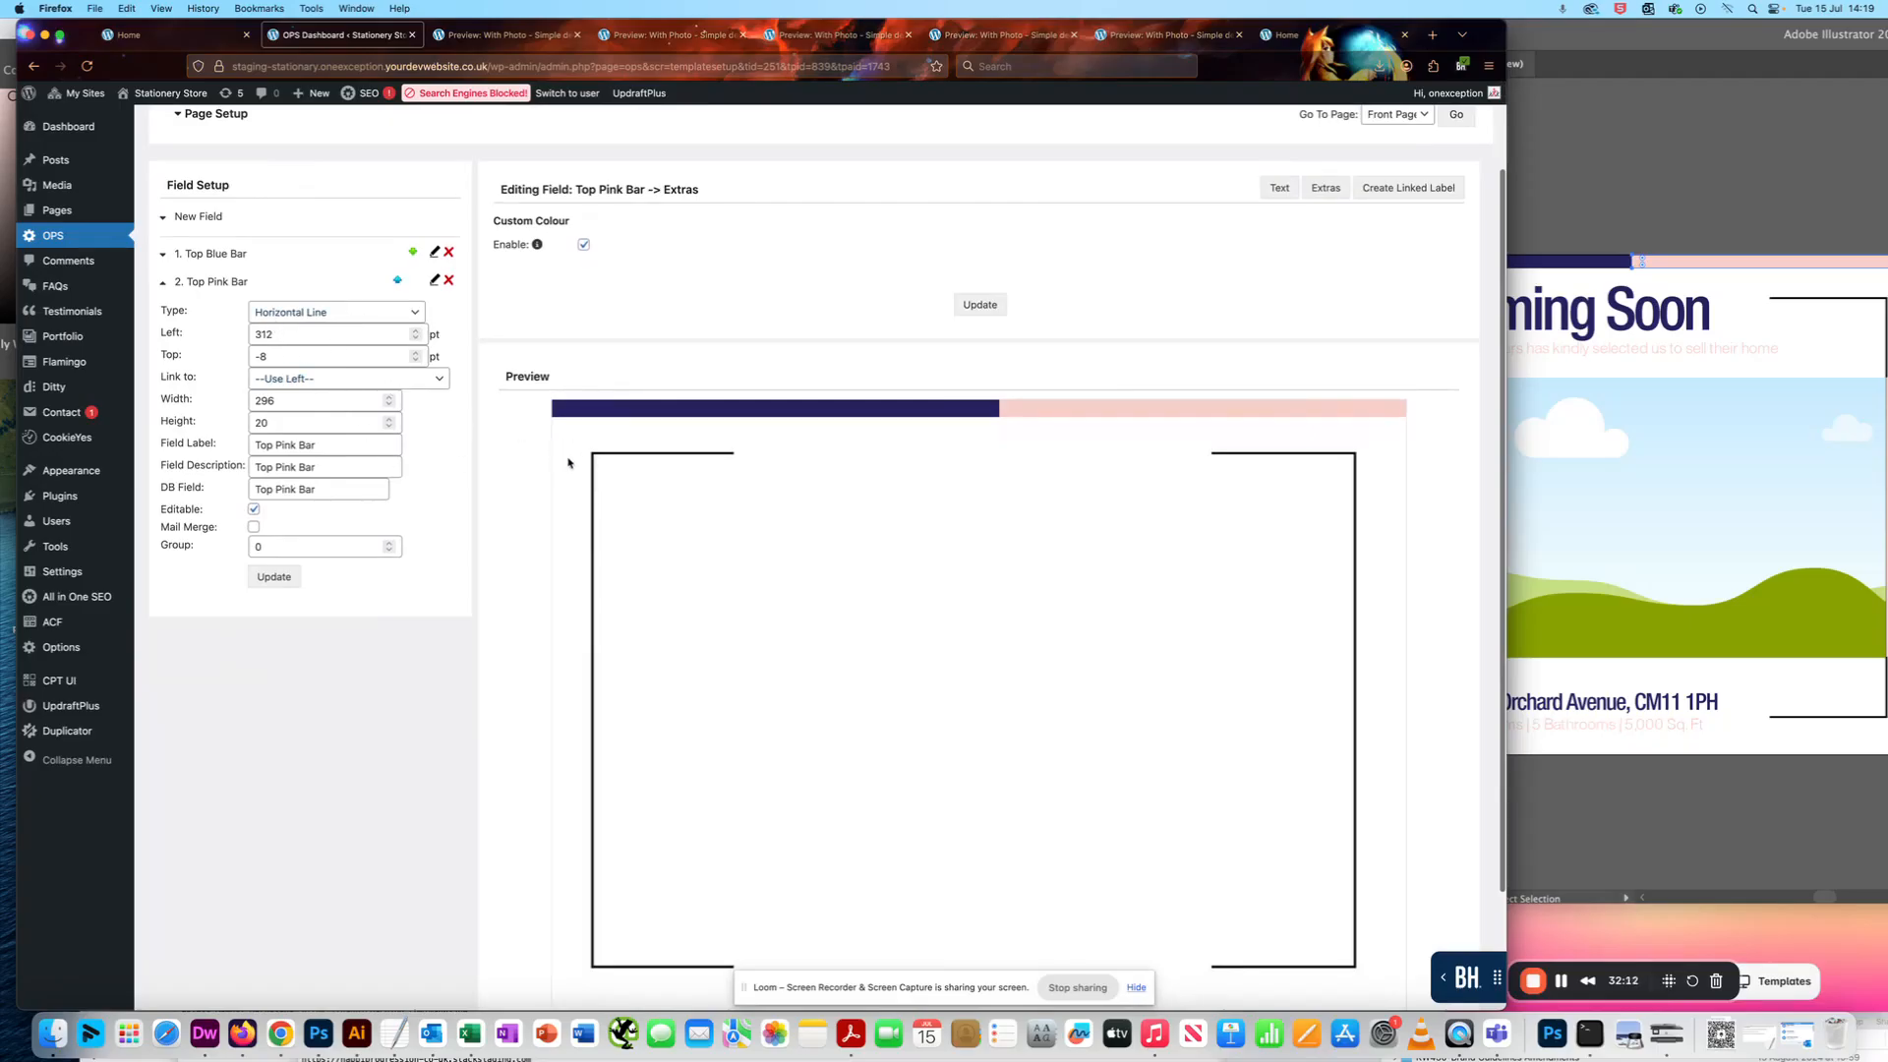
scroll(529, 457, down, 3)
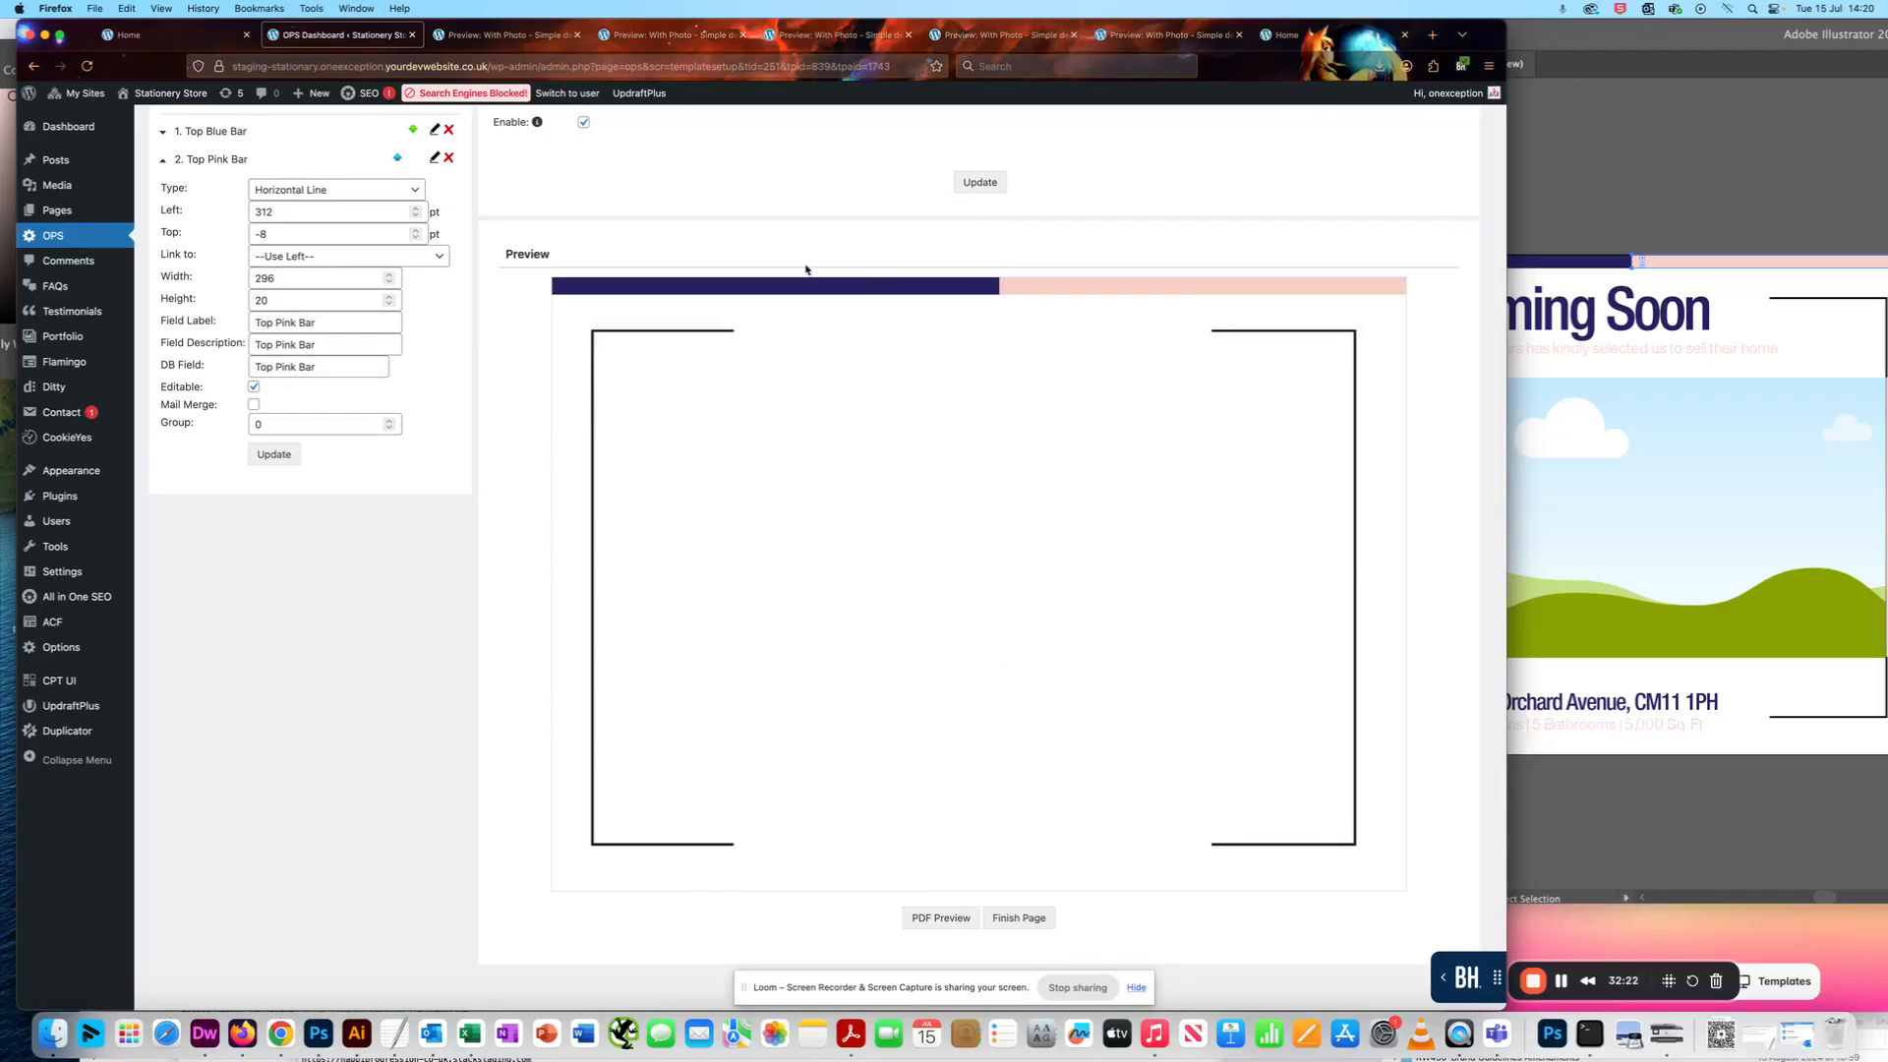
scroll(942, 306, up, 1)
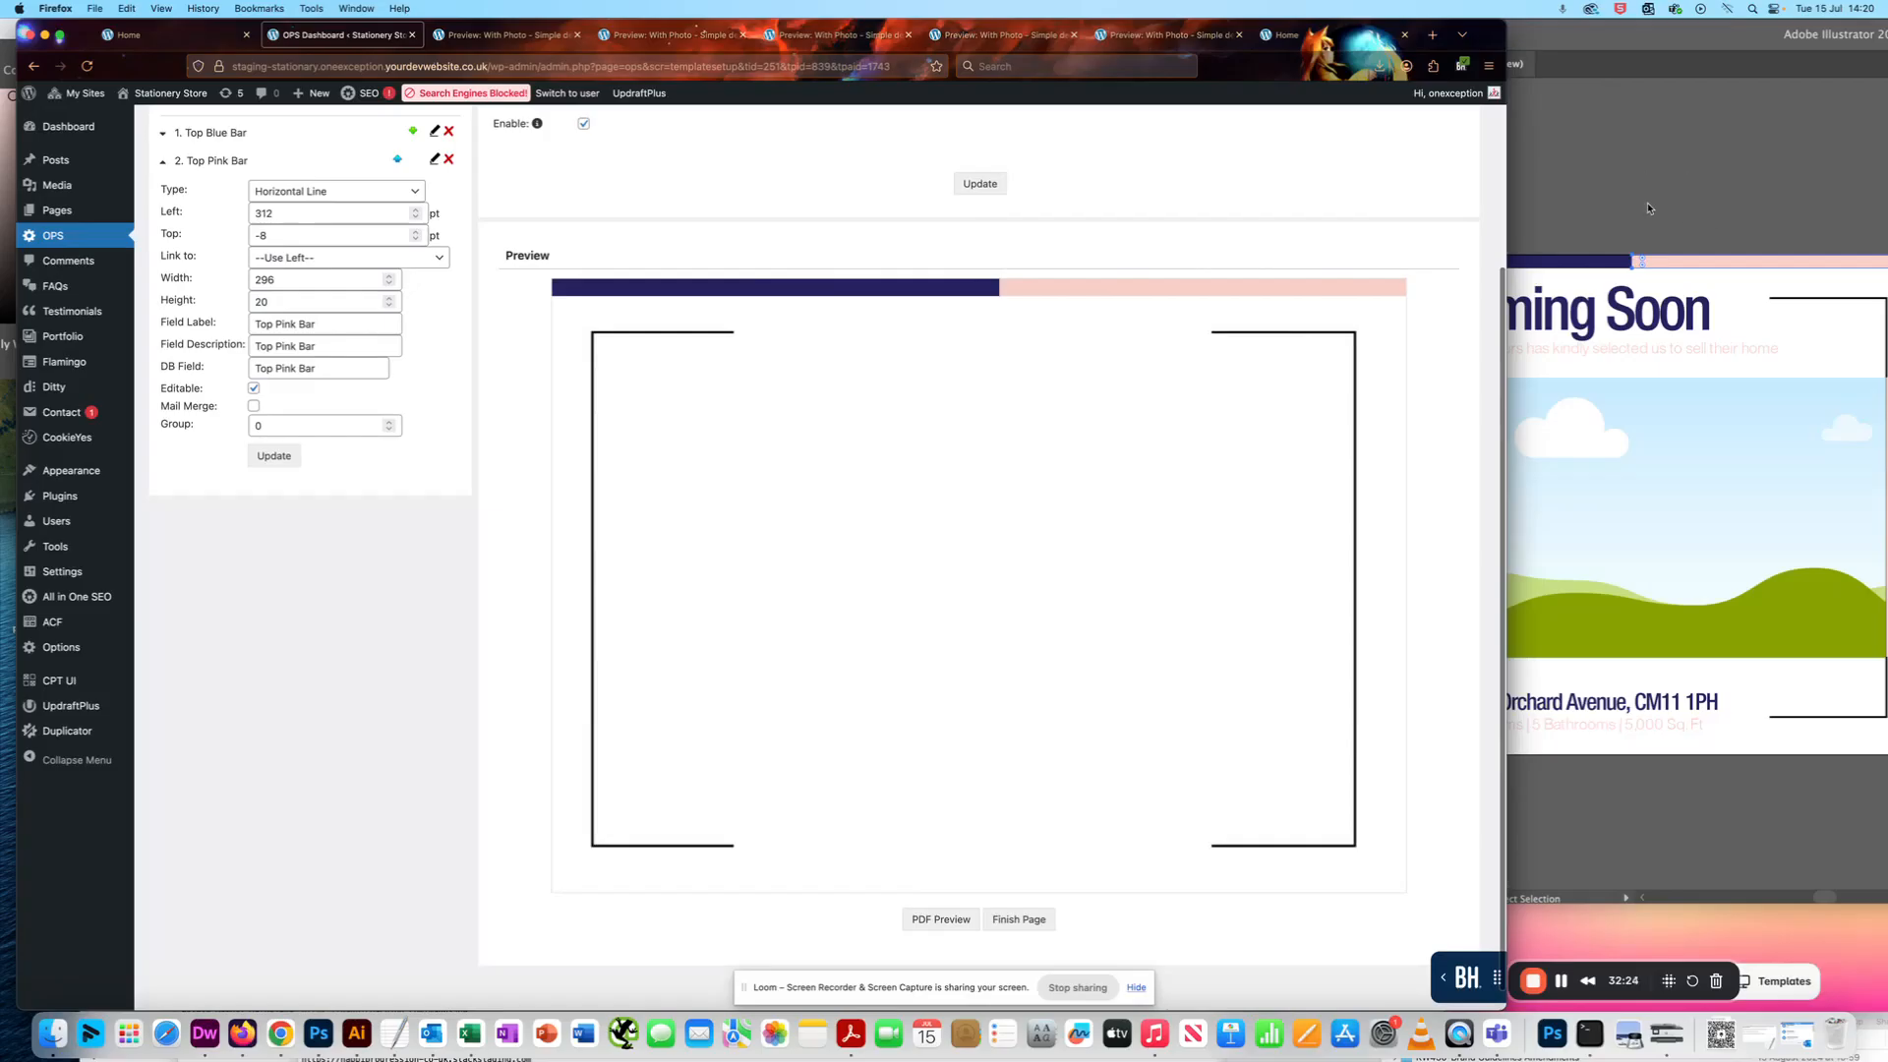
- In the store's Postcard category, open Postcards With Agent Photo and start customising the "With Photo - Simple design" template
click(1628, 983)
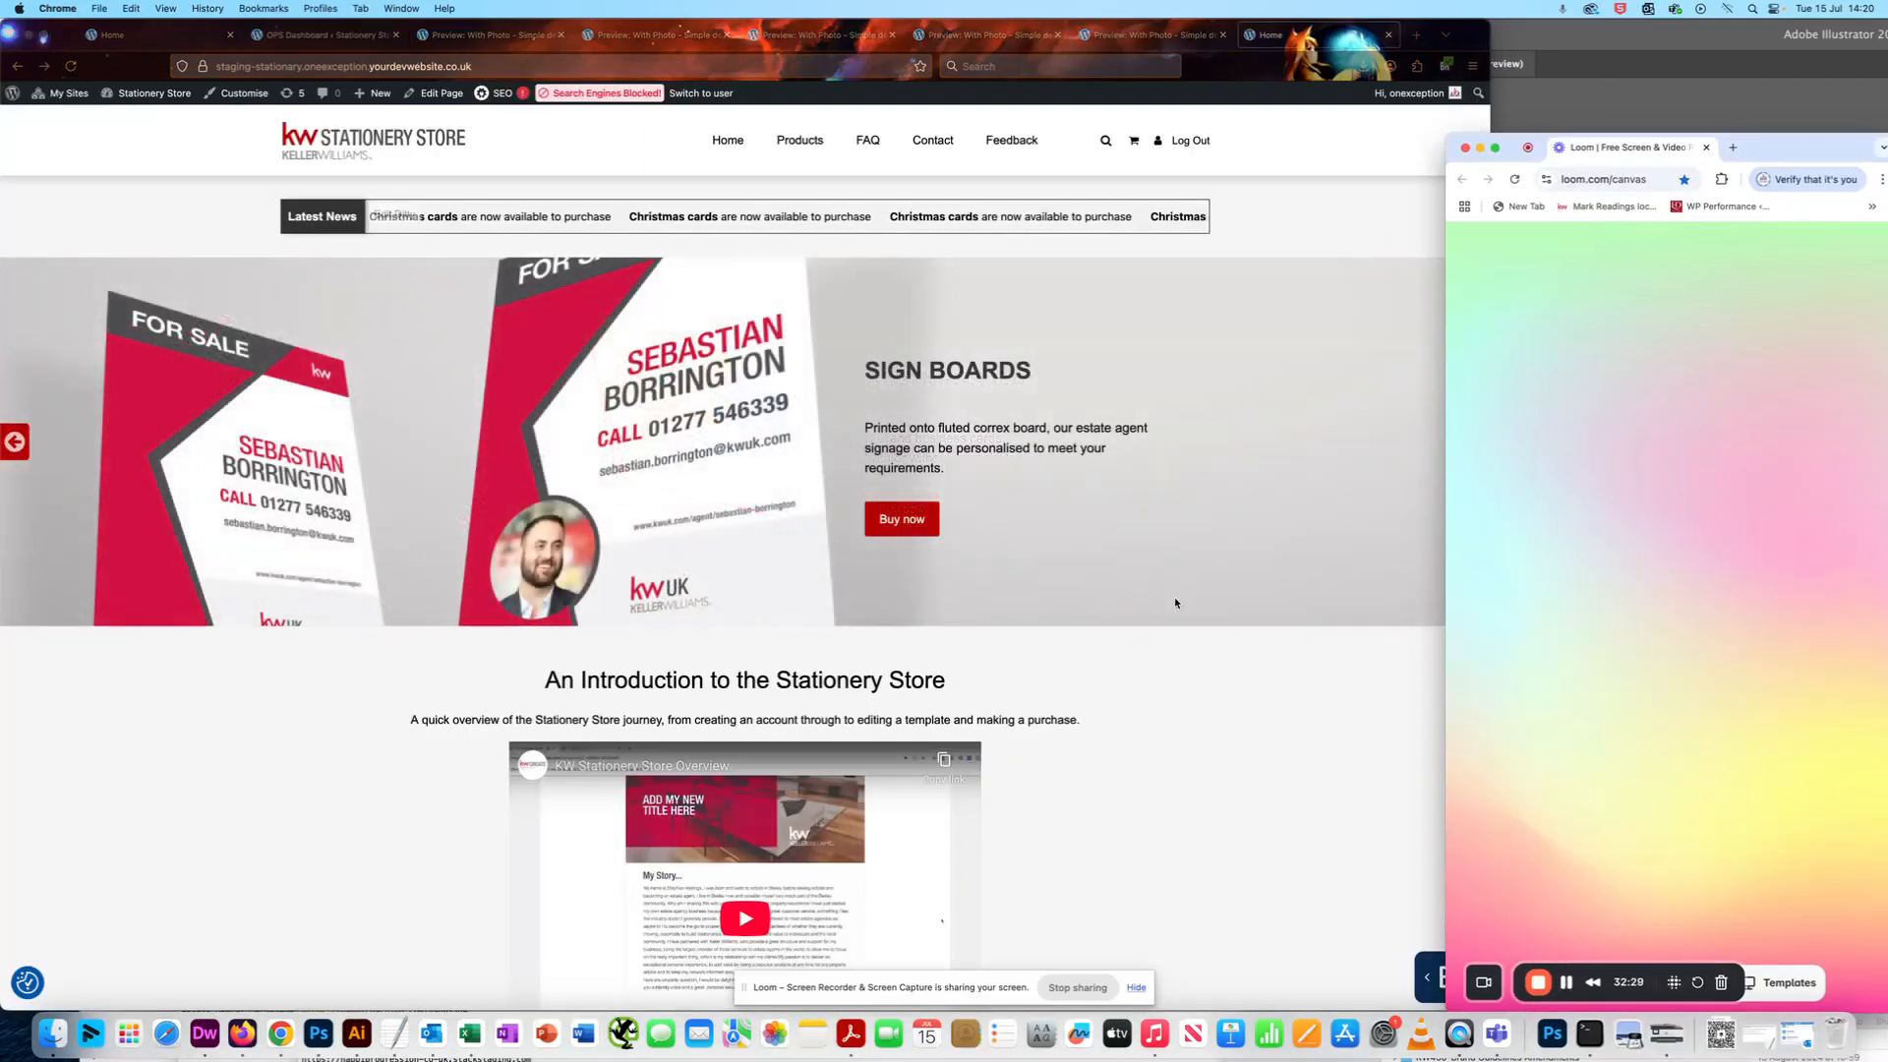
scroll(1180, 602, down, 1)
scroll(983, 394, up, 1)
click(807, 187)
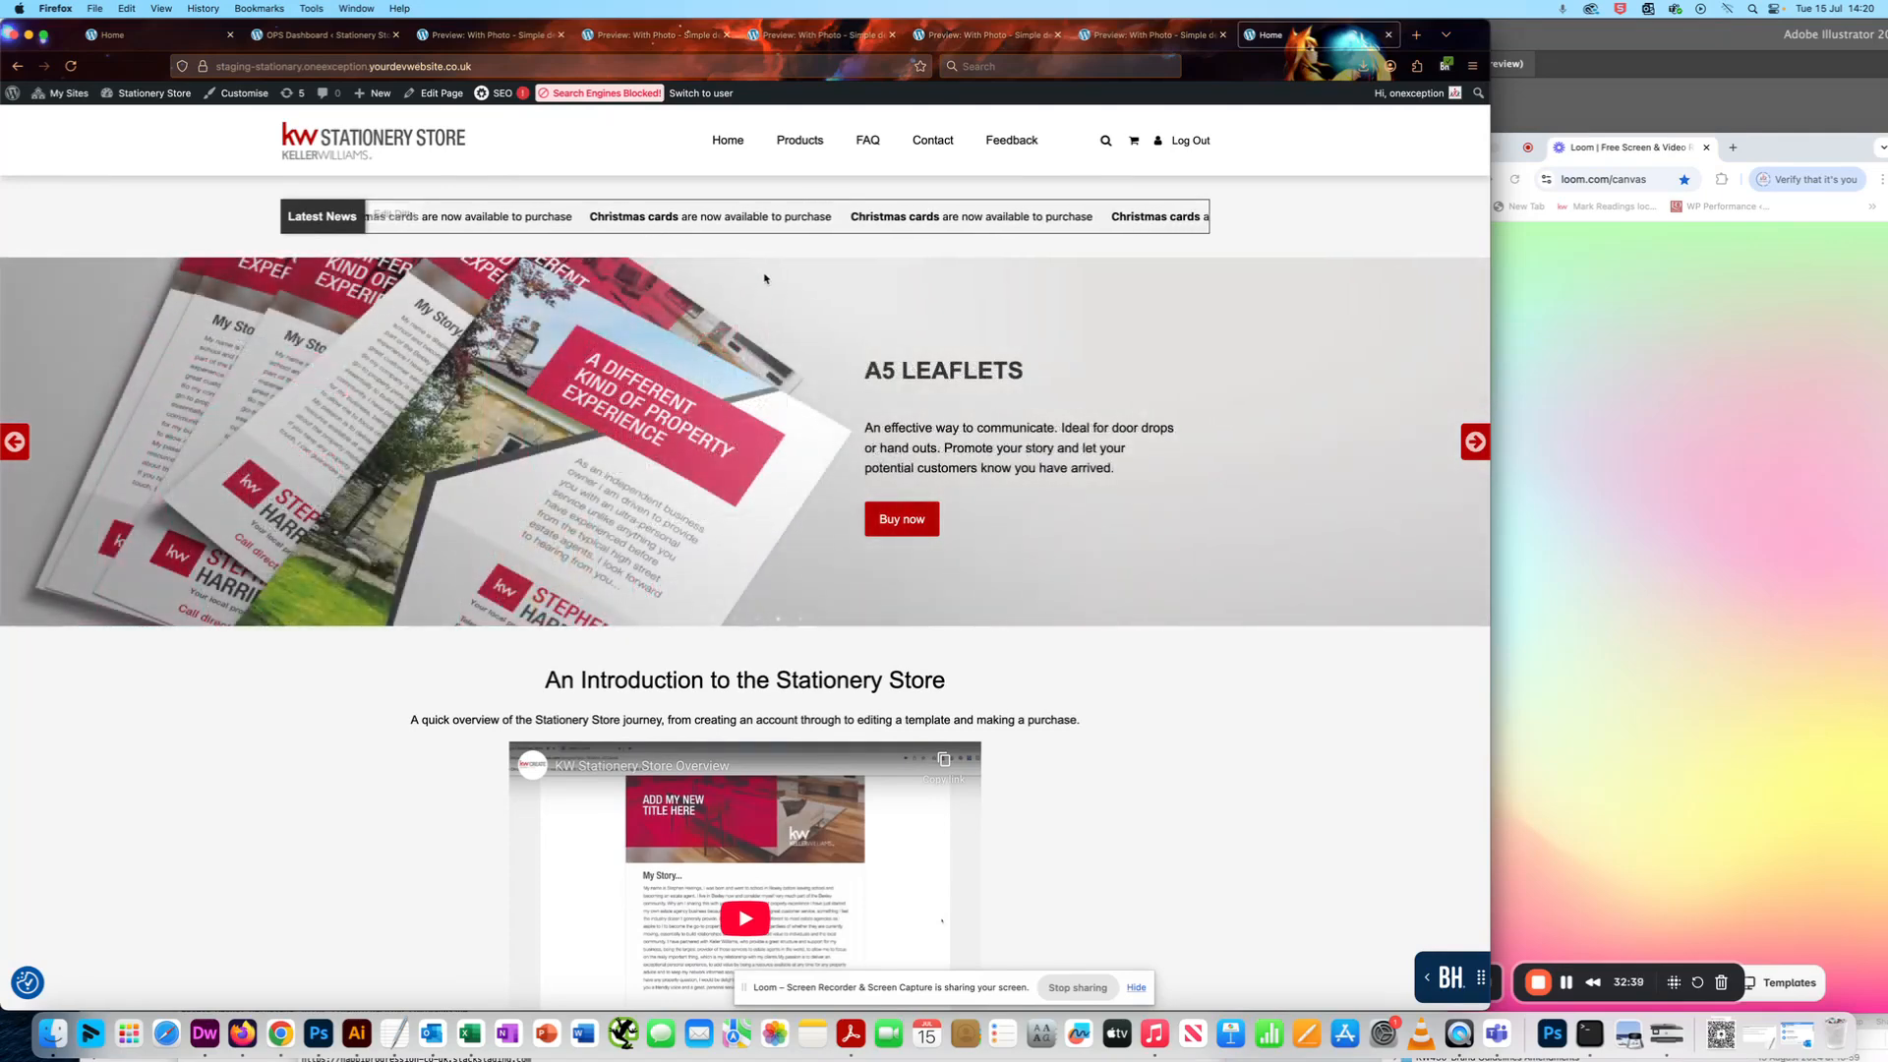
scroll(758, 289, down, 1)
click(808, 145)
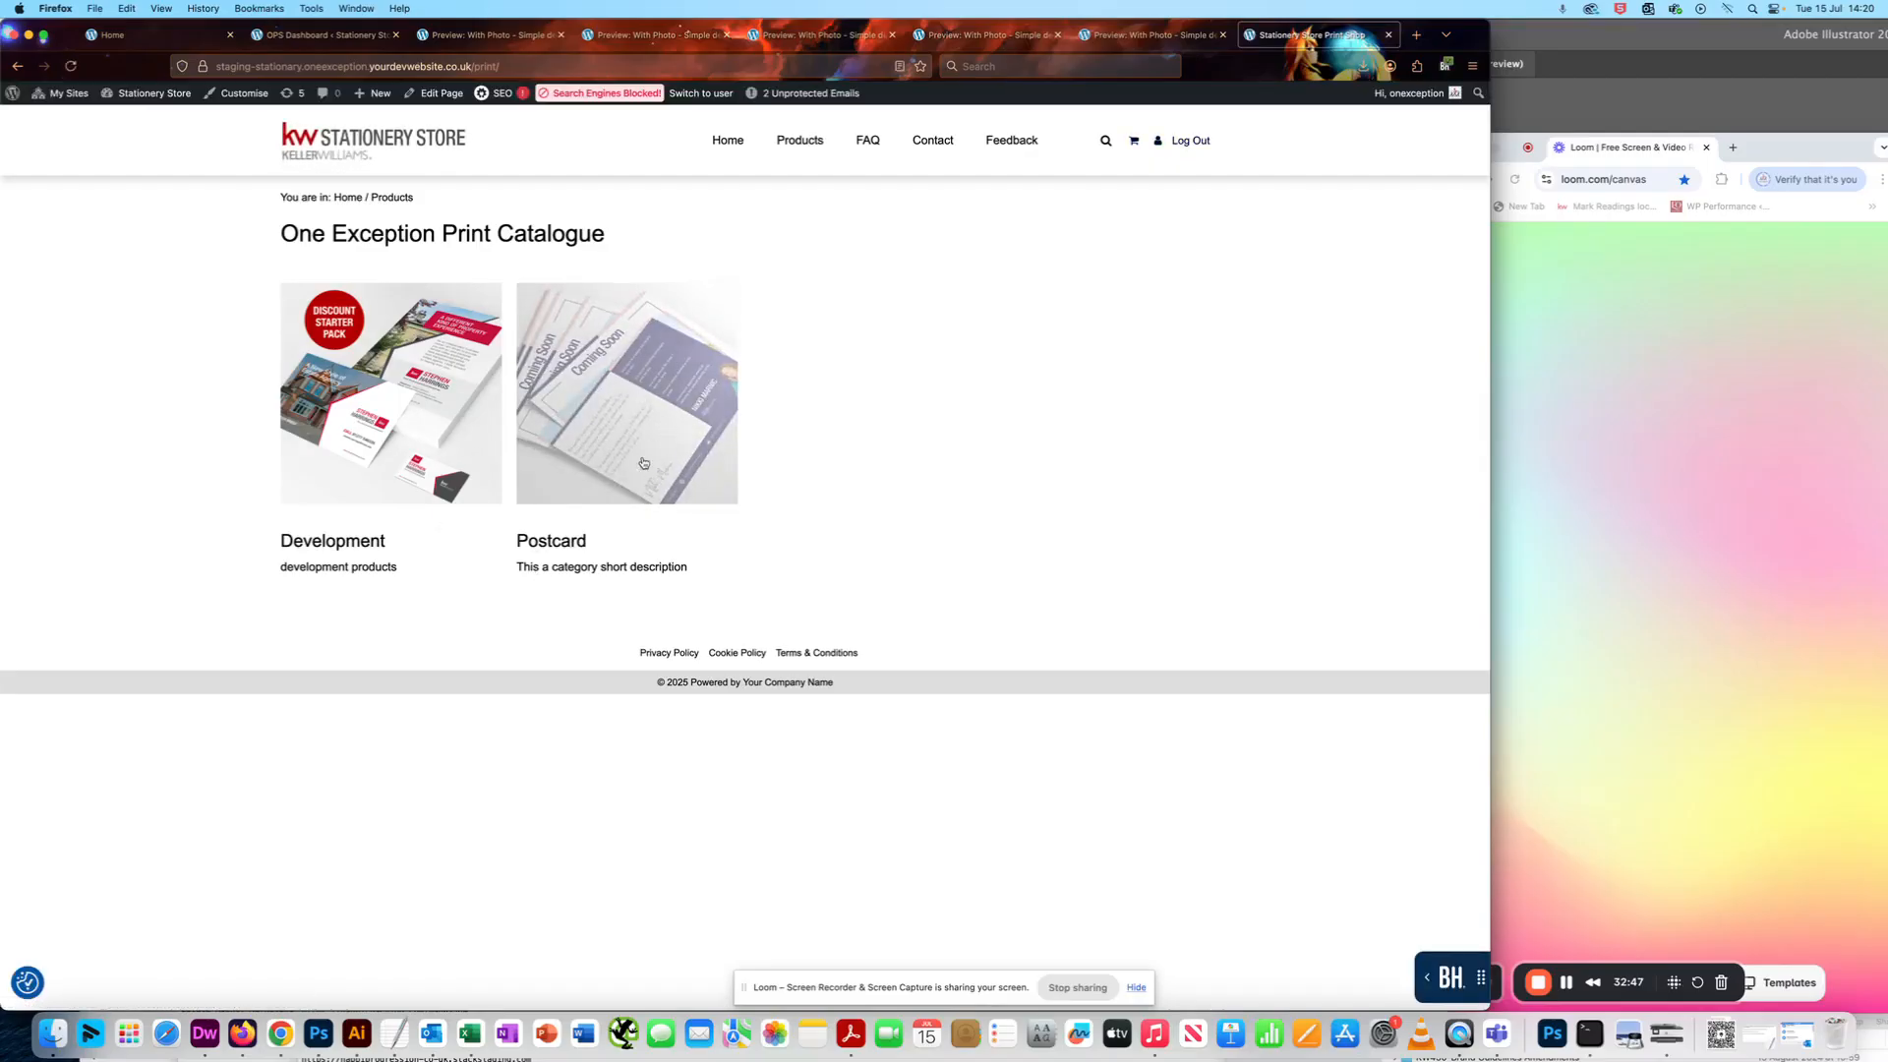
click(650, 415)
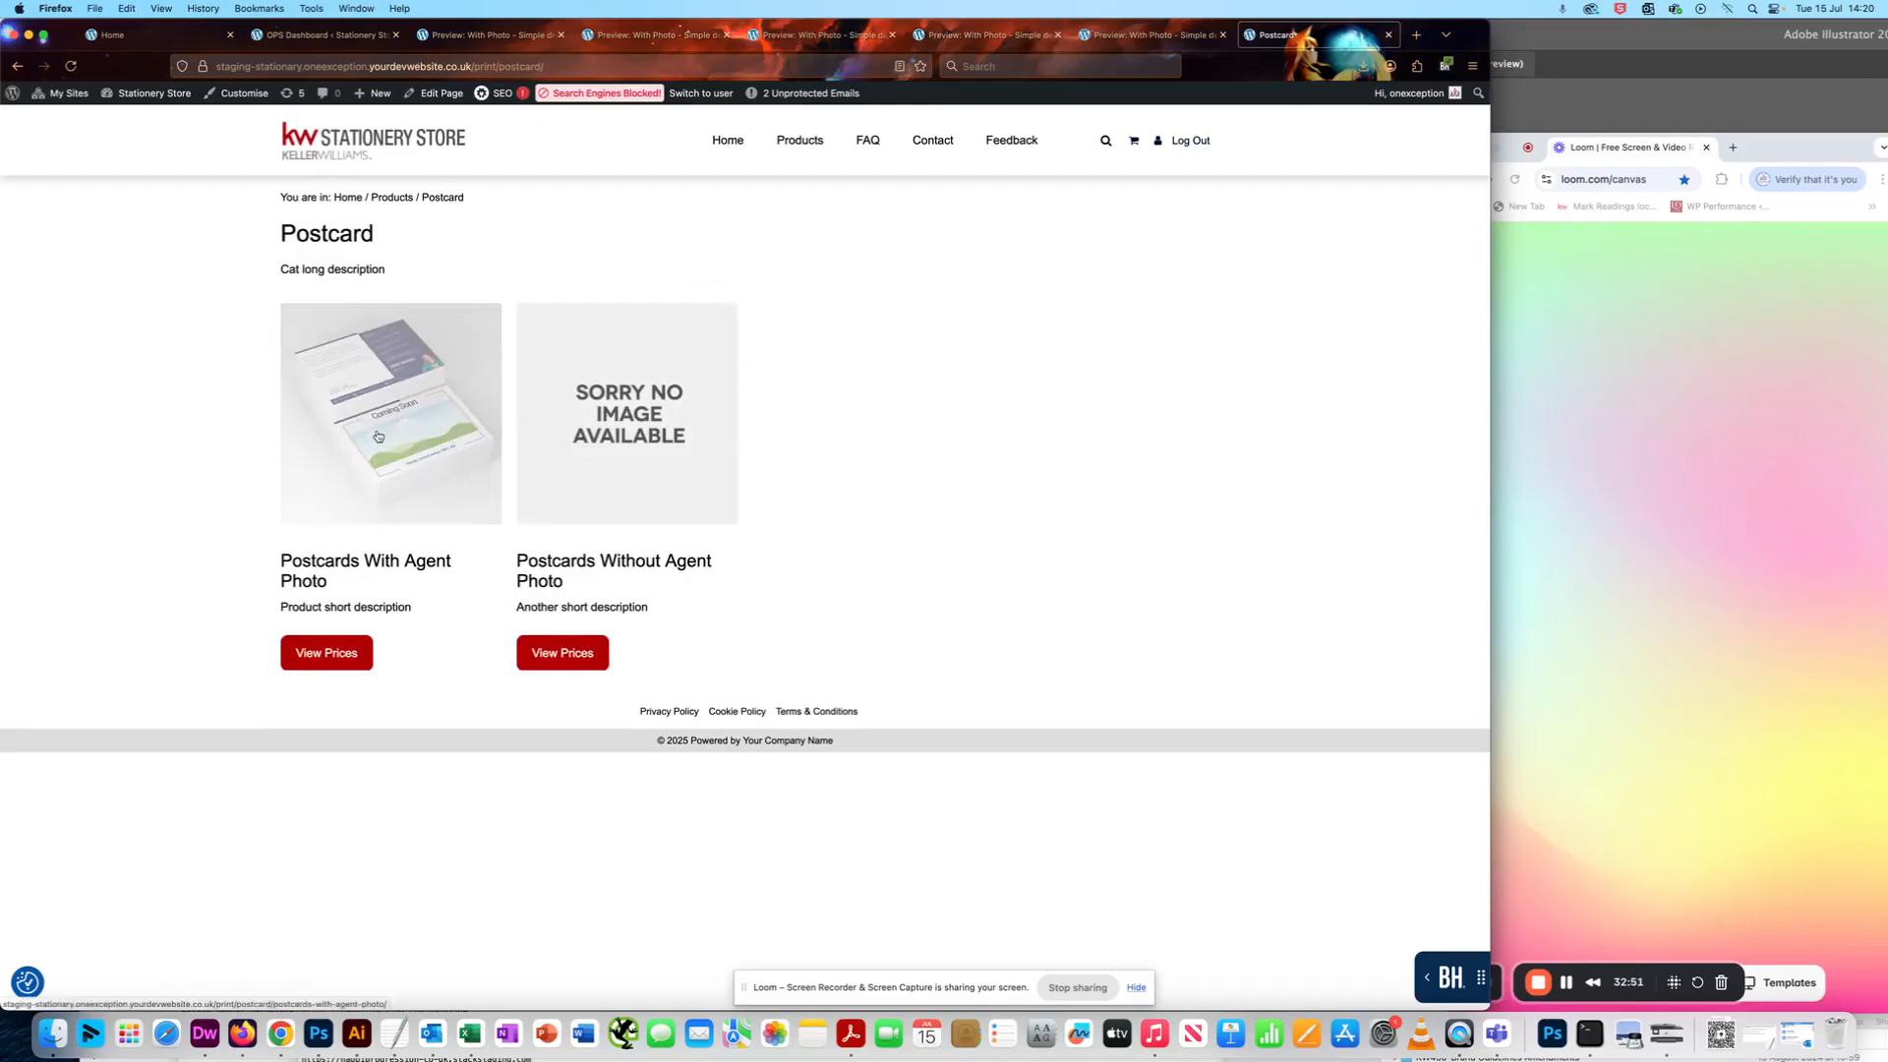
click(383, 396)
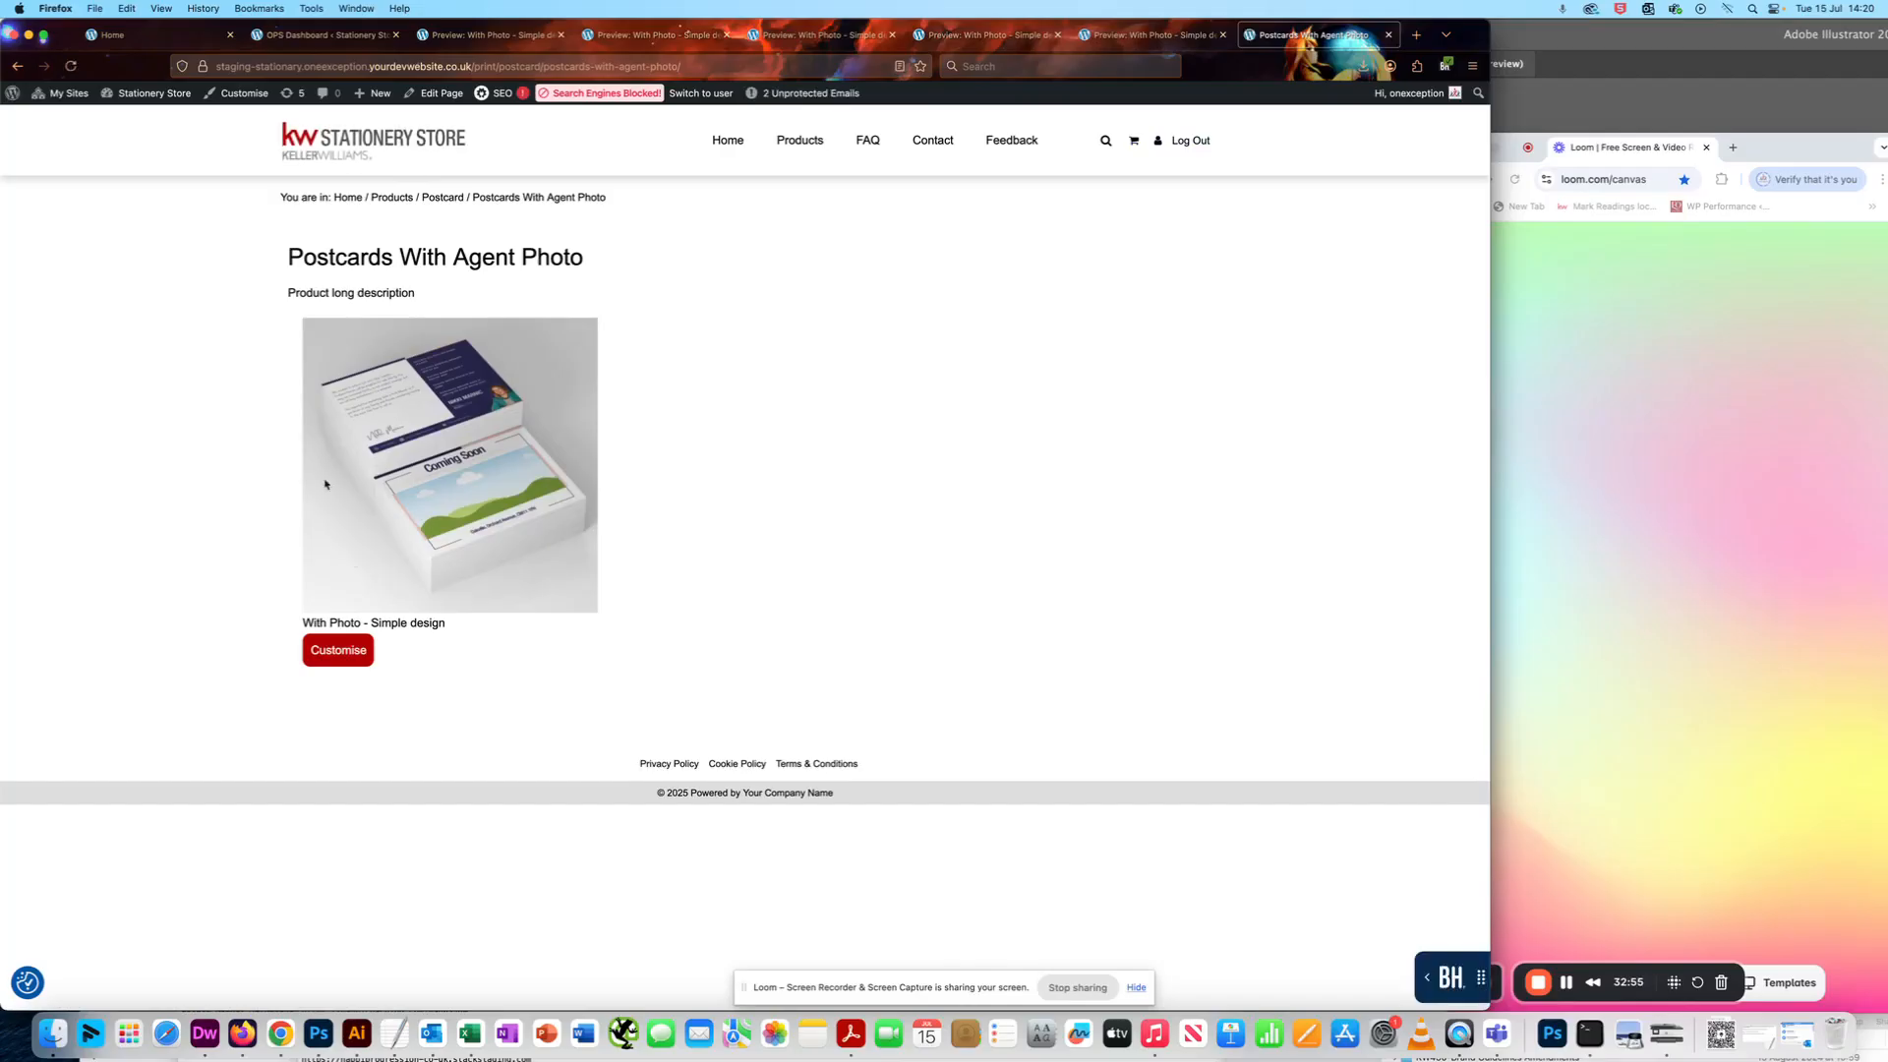
click(337, 654)
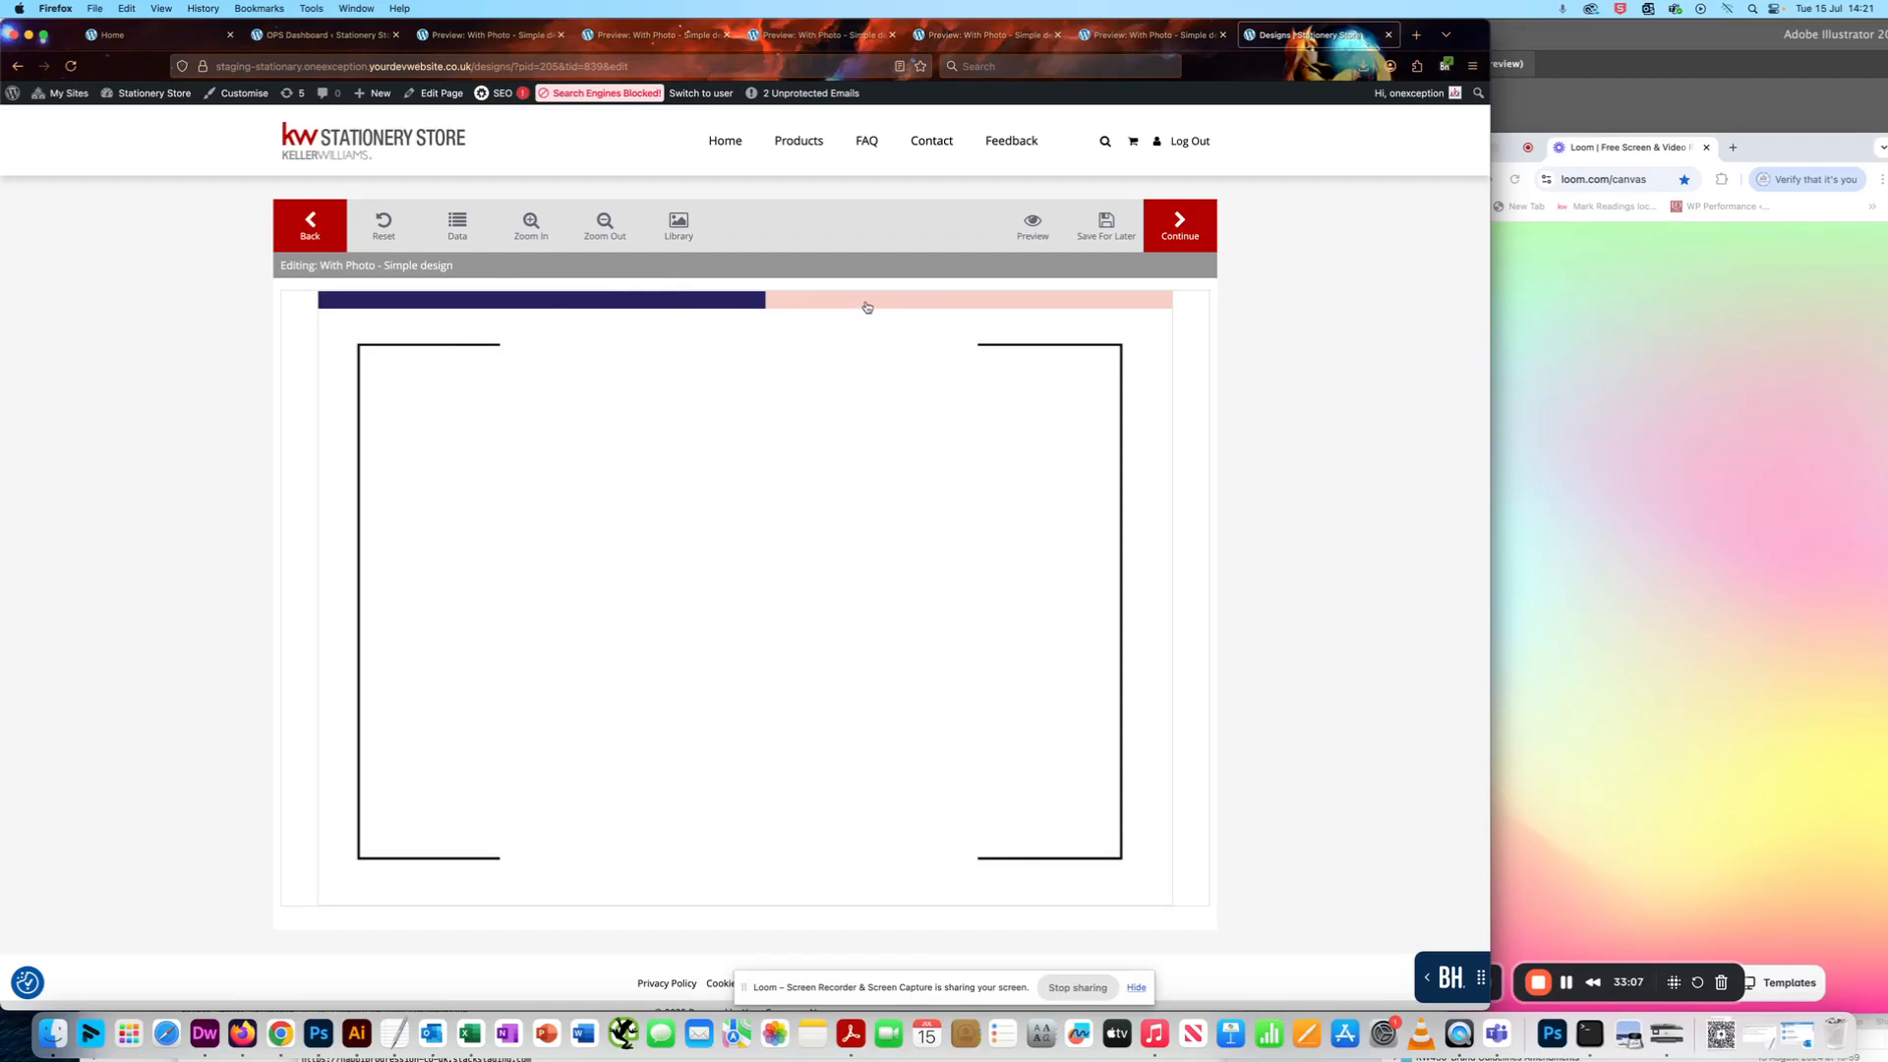
- Test the Top Blue Bar's custom colour by recolouring it red in the customer editor
click(472, 306)
click(334, 283)
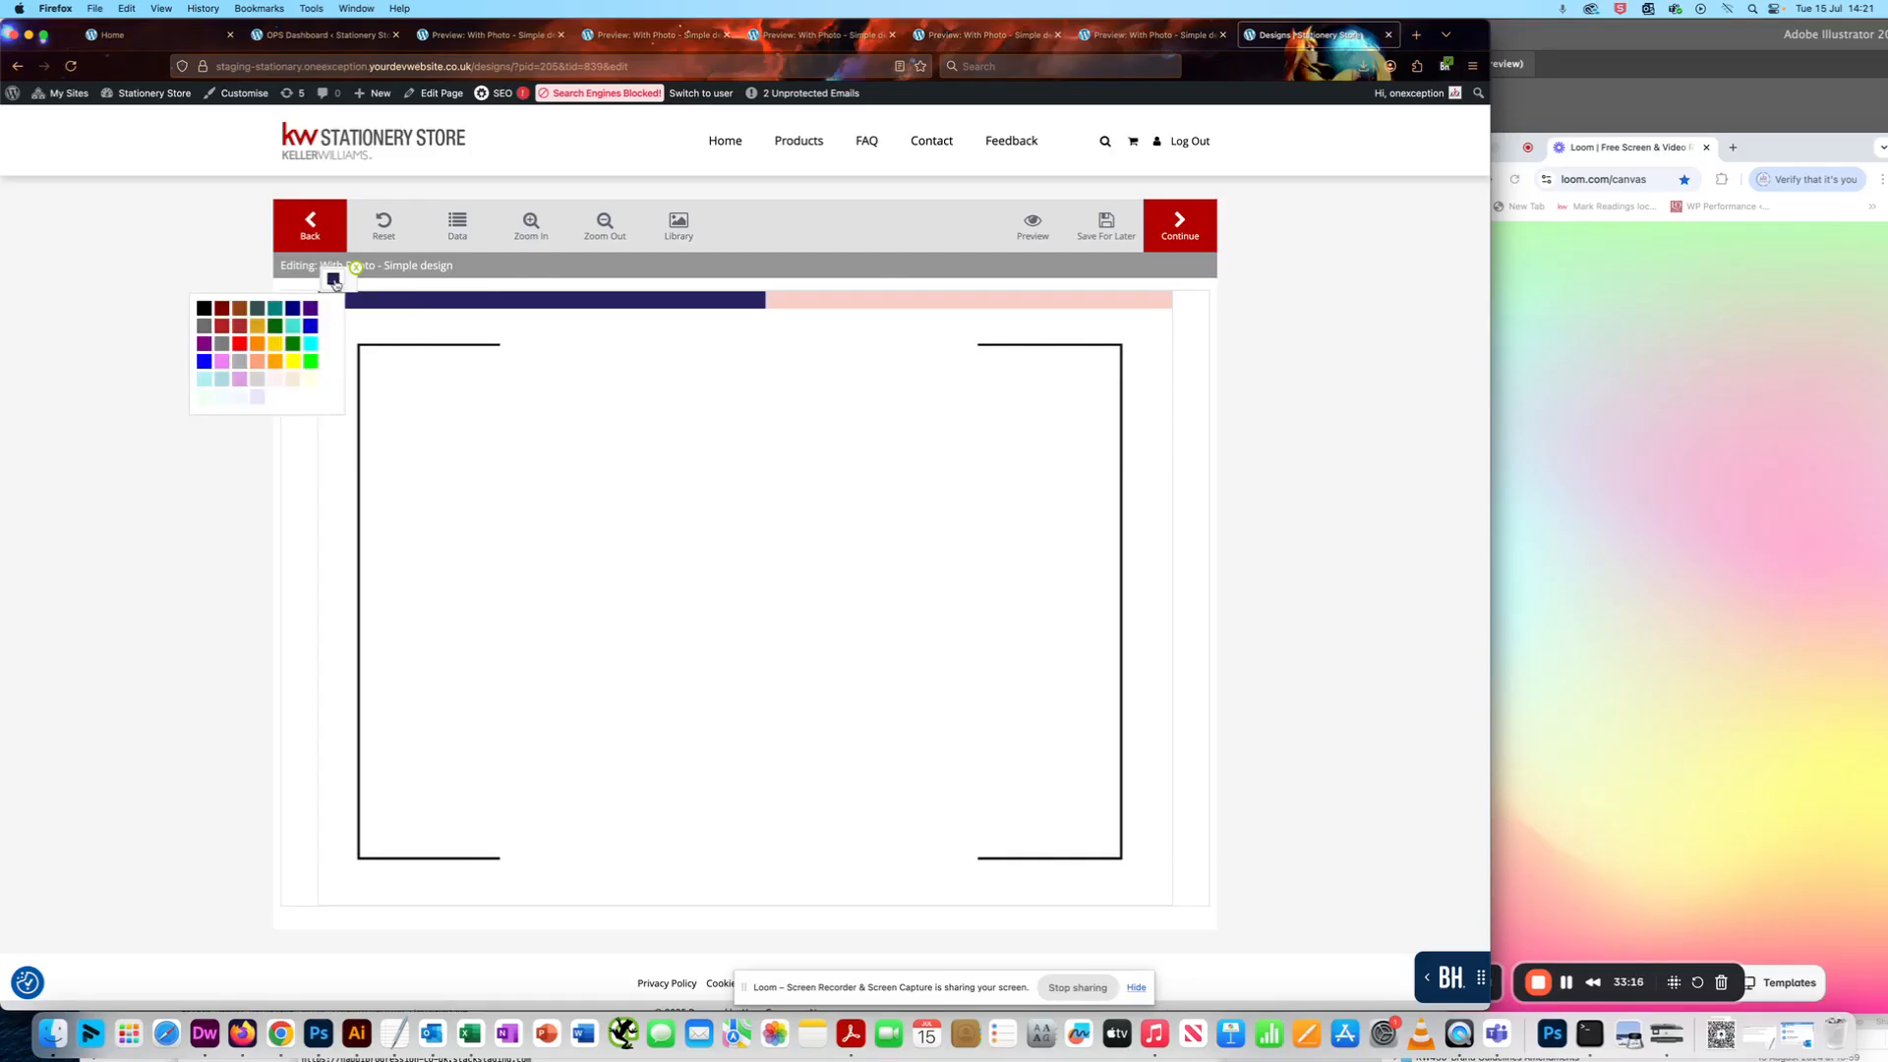
click(238, 344)
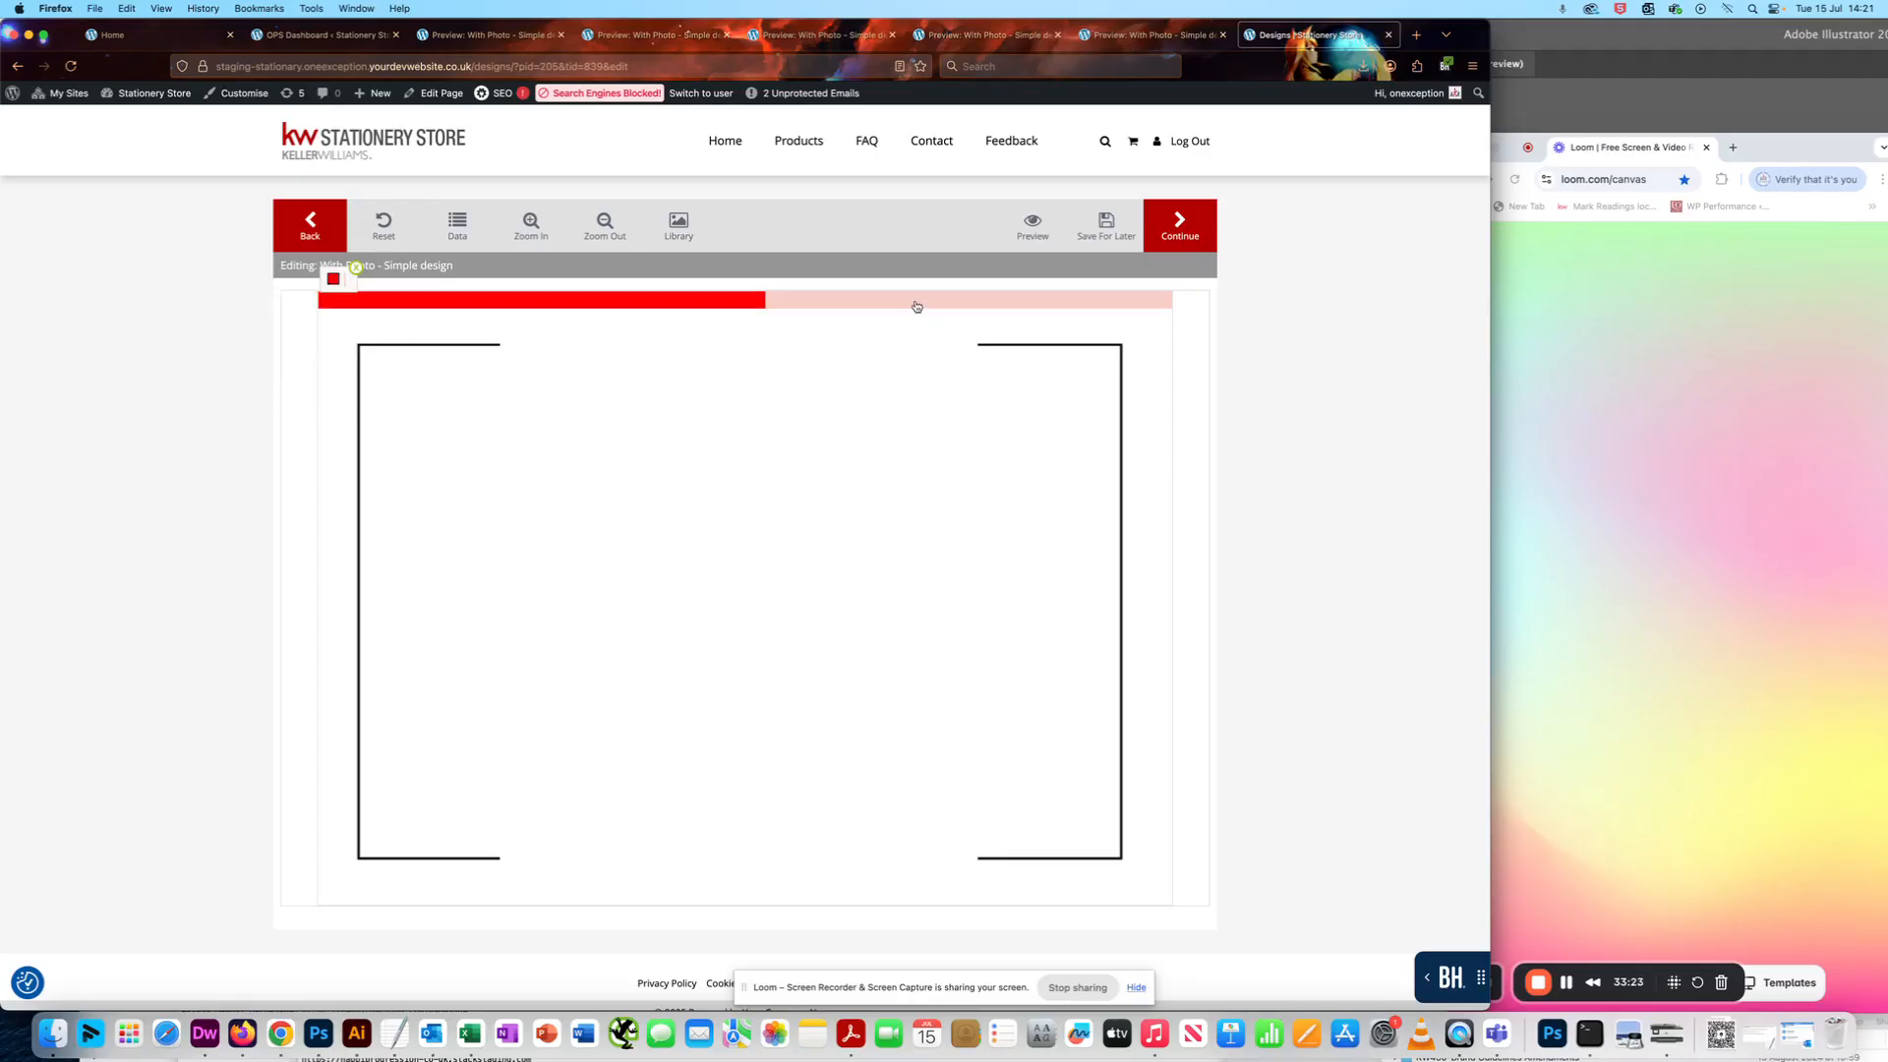
- Recolour the Top Pink Bar grey in the customer editor and close its colour controls
click(959, 303)
click(782, 281)
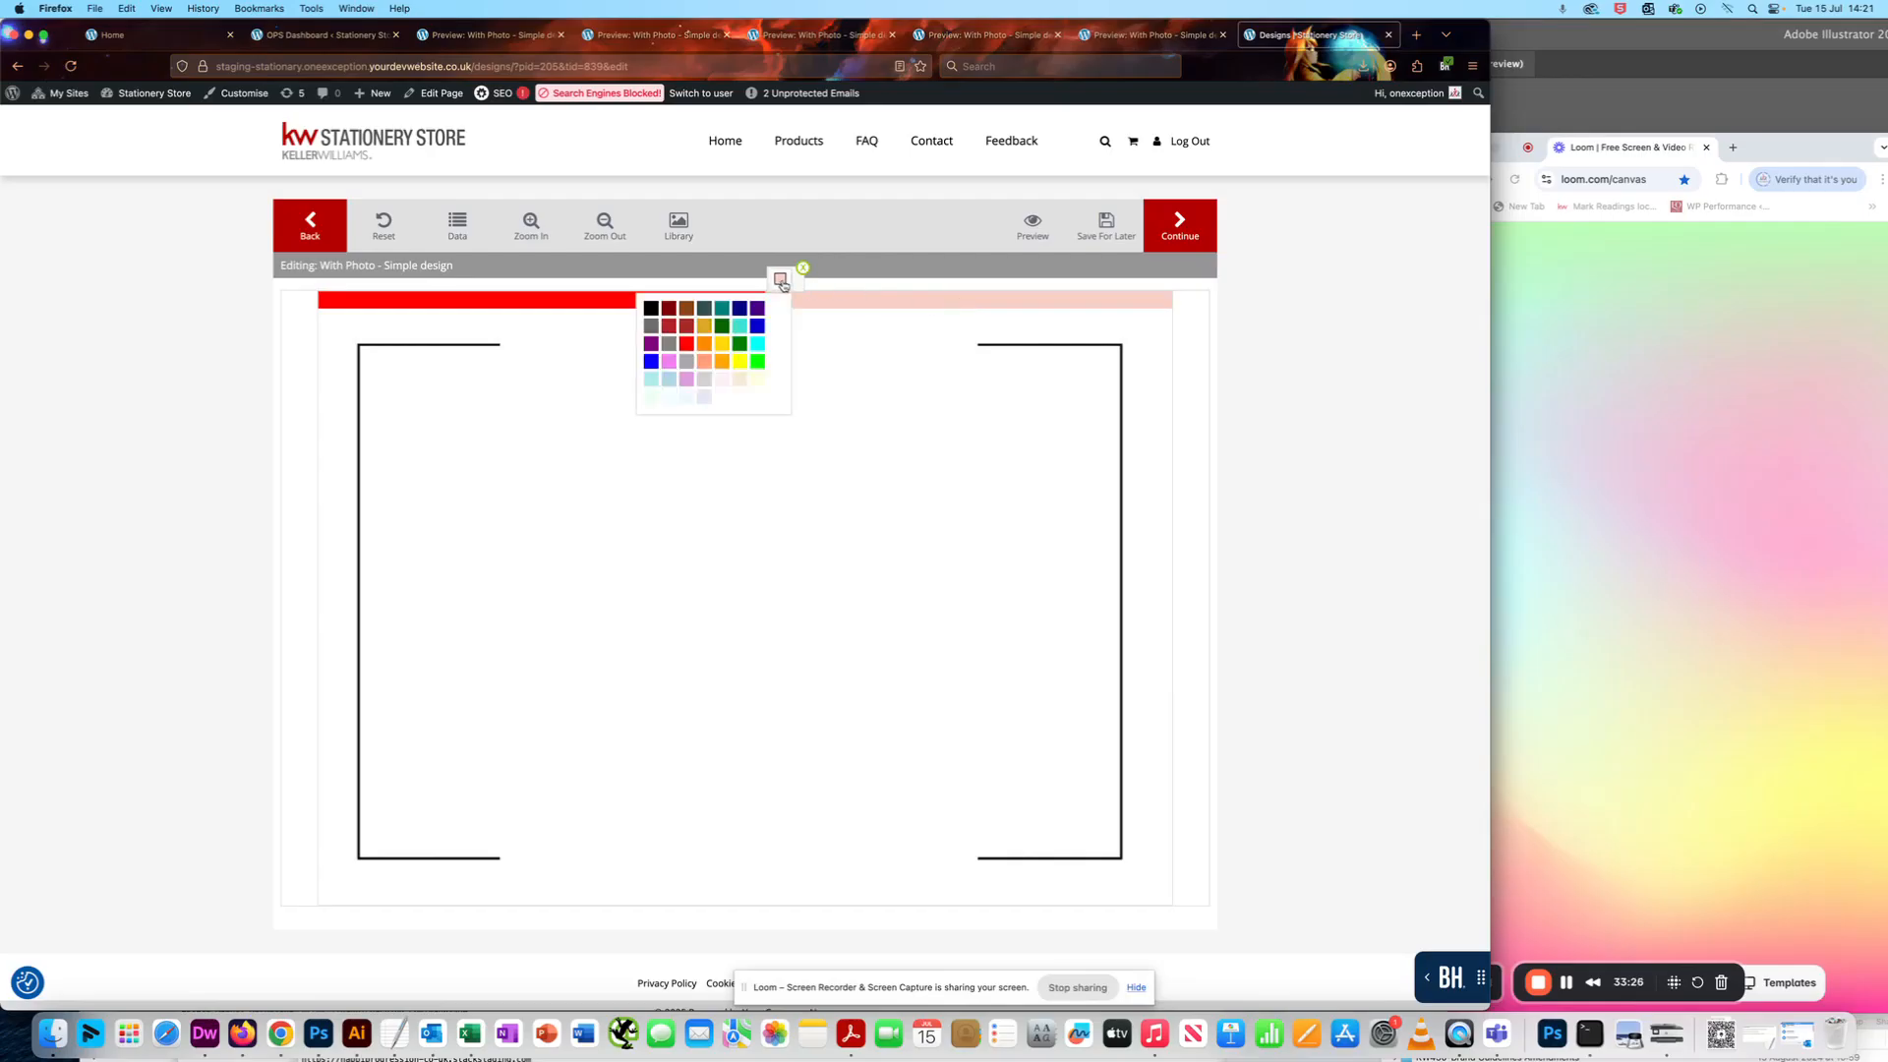
click(669, 343)
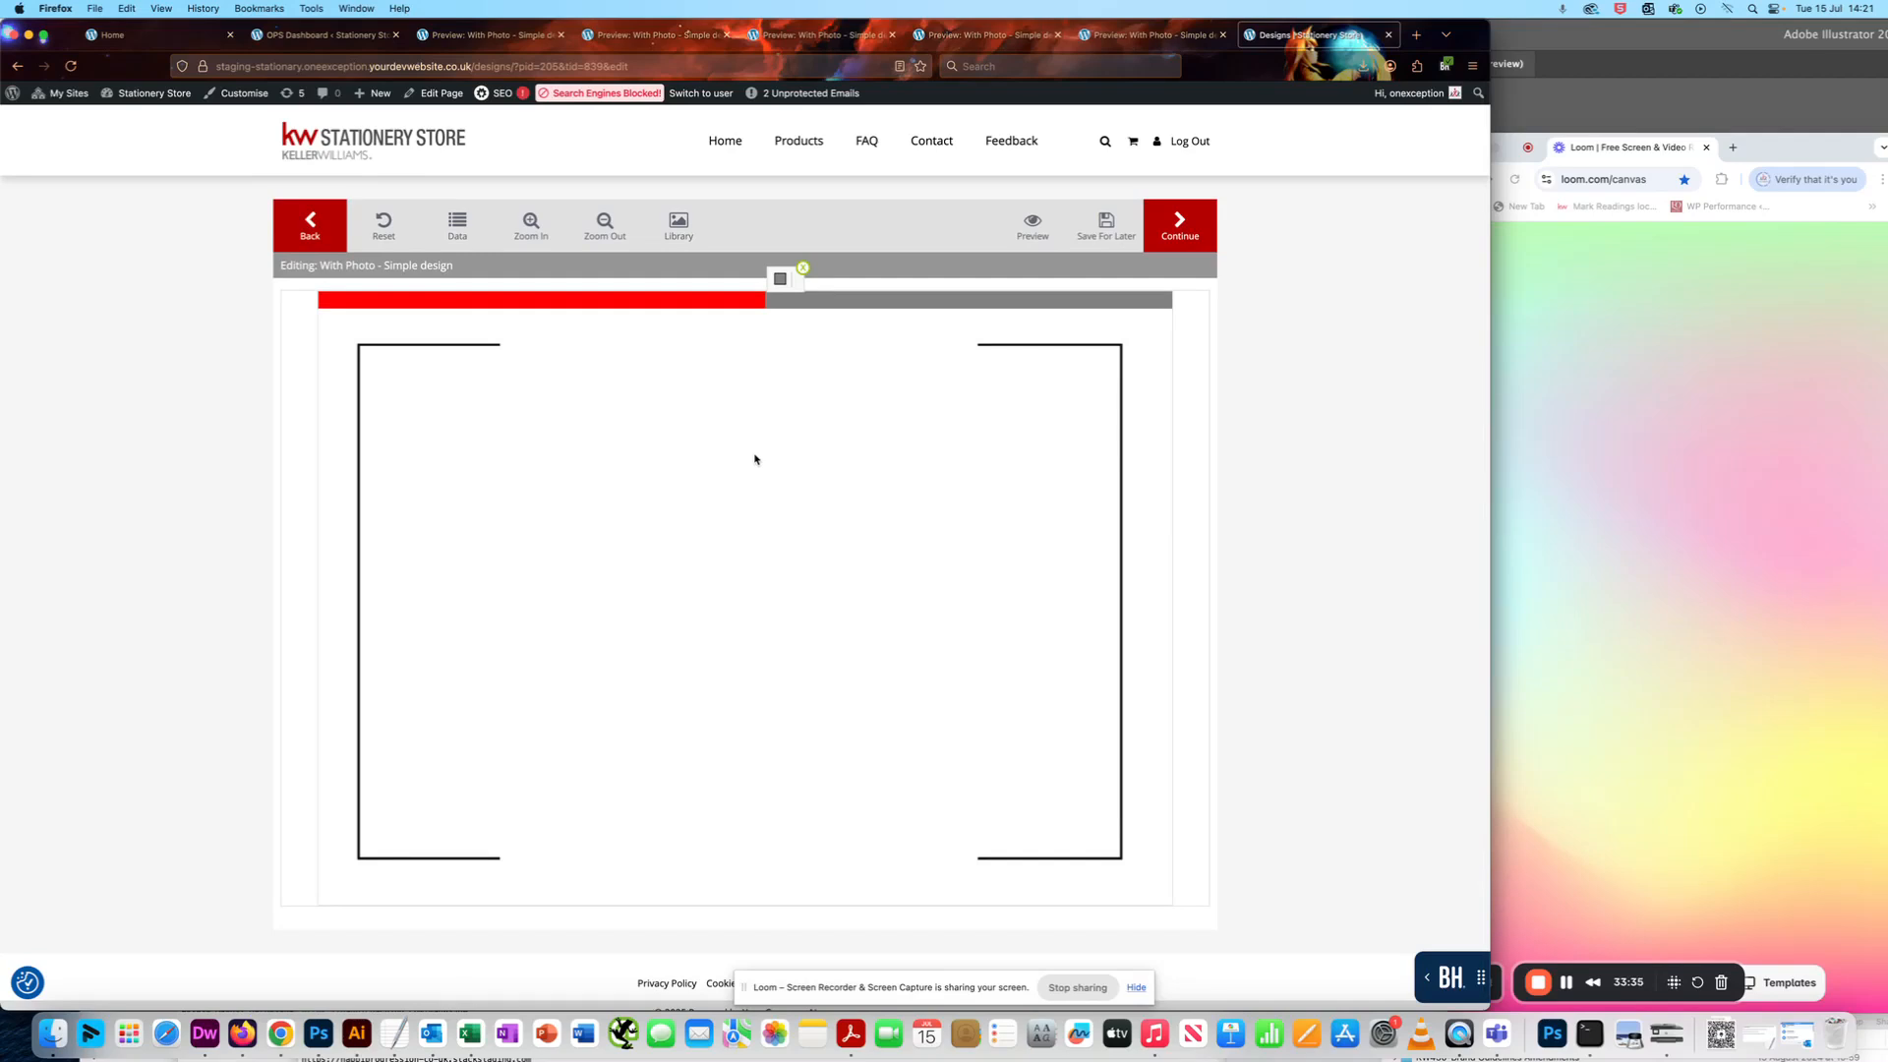
scroll(782, 281, down, 1)
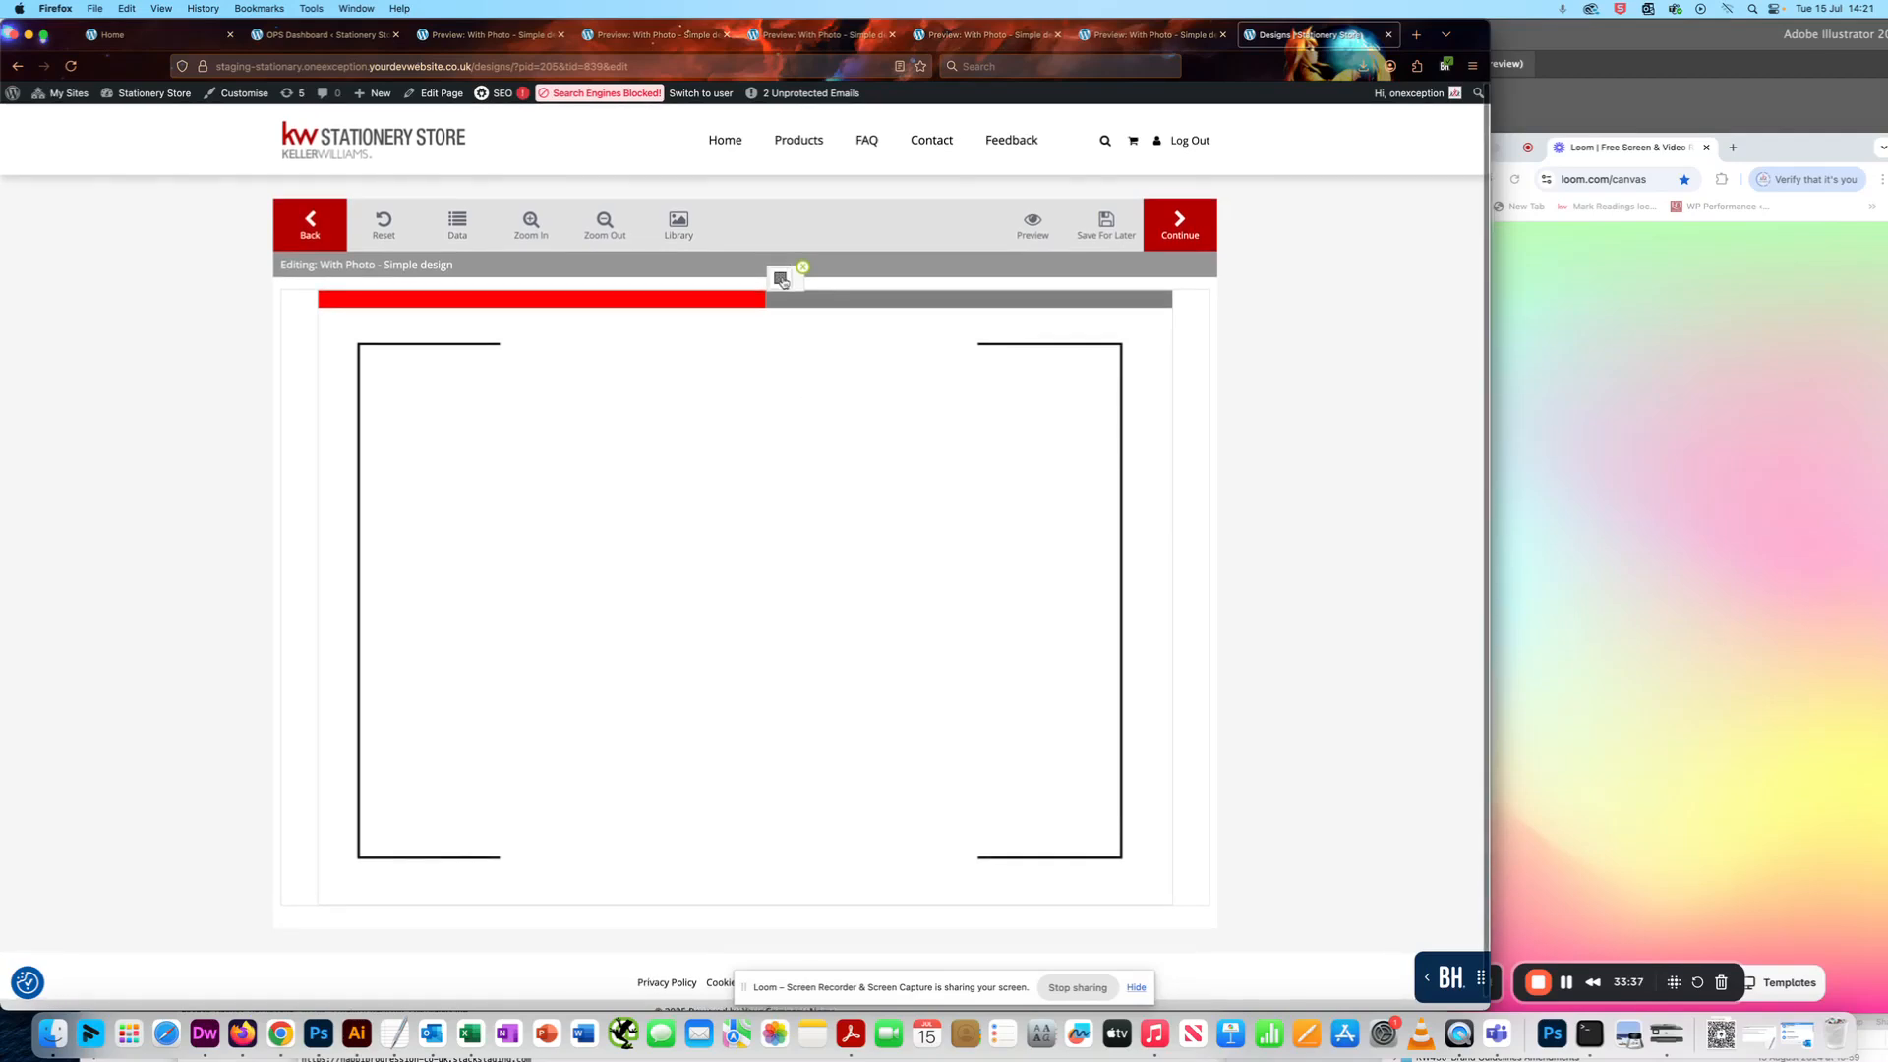
click(782, 281)
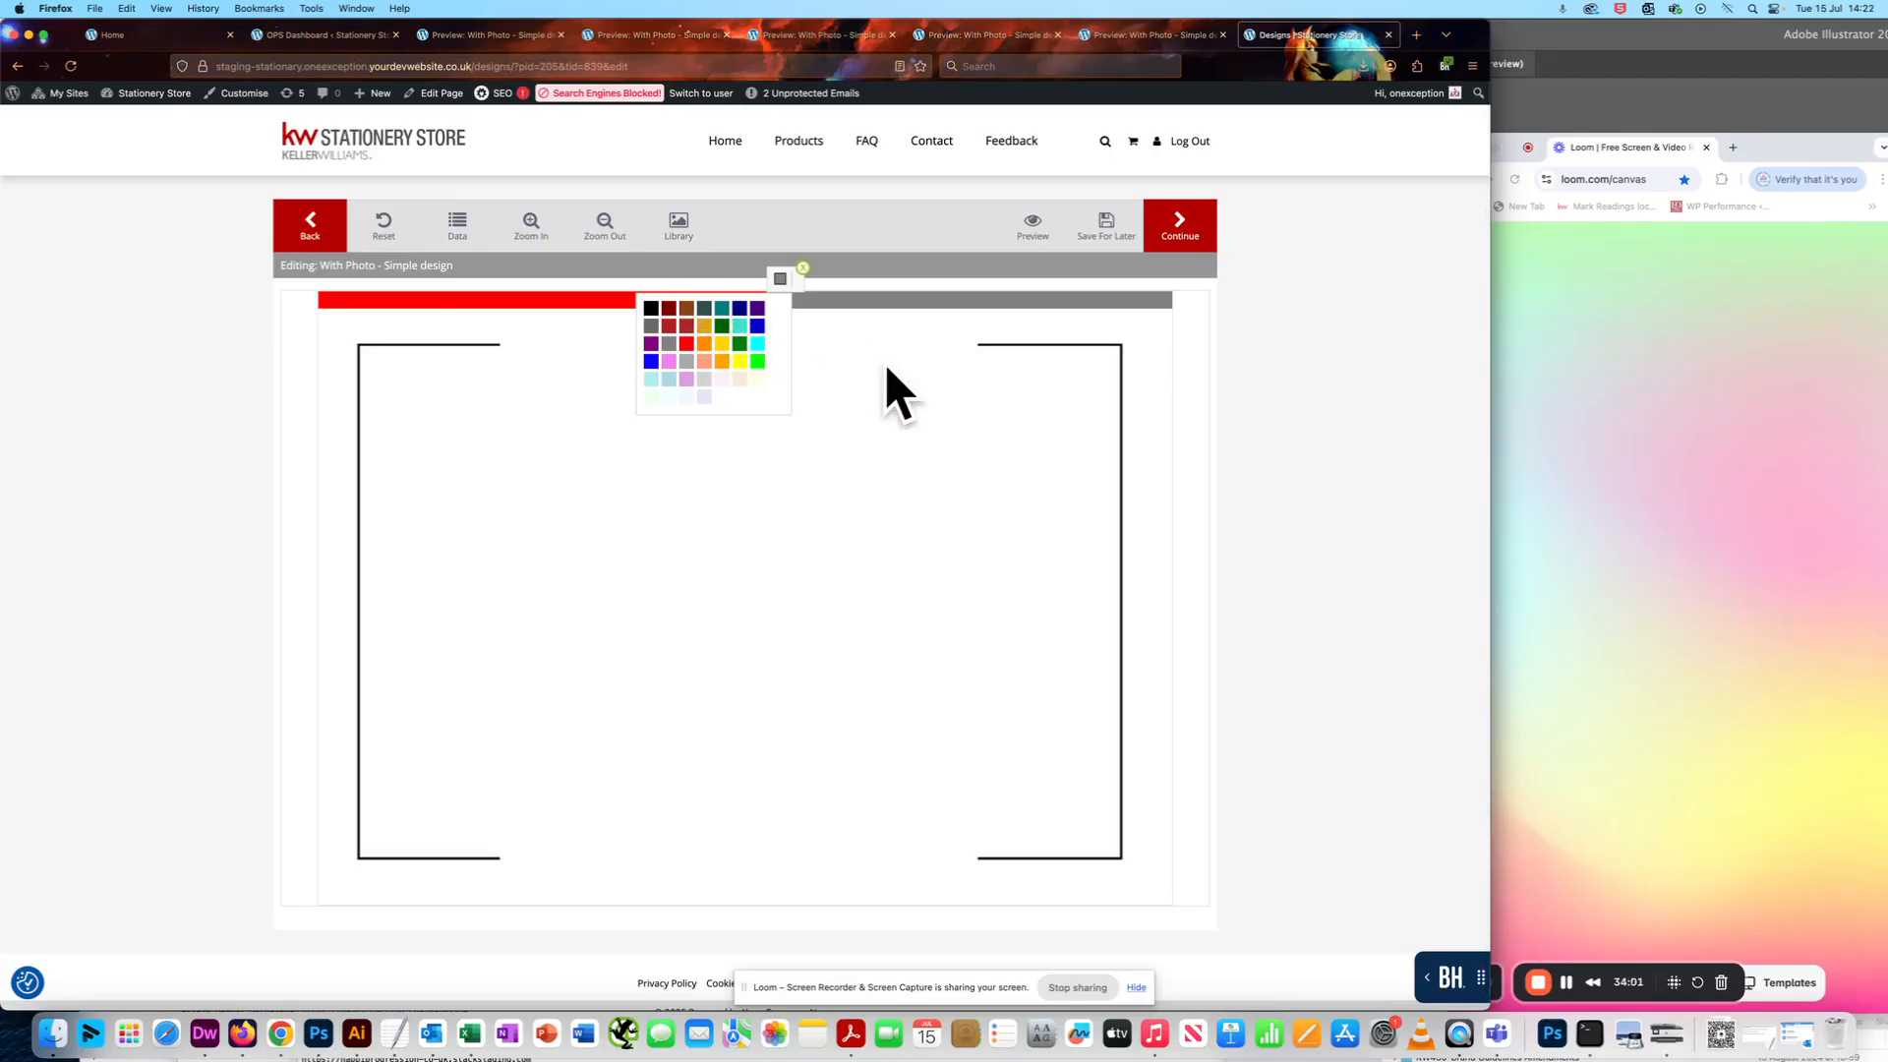
click(803, 269)
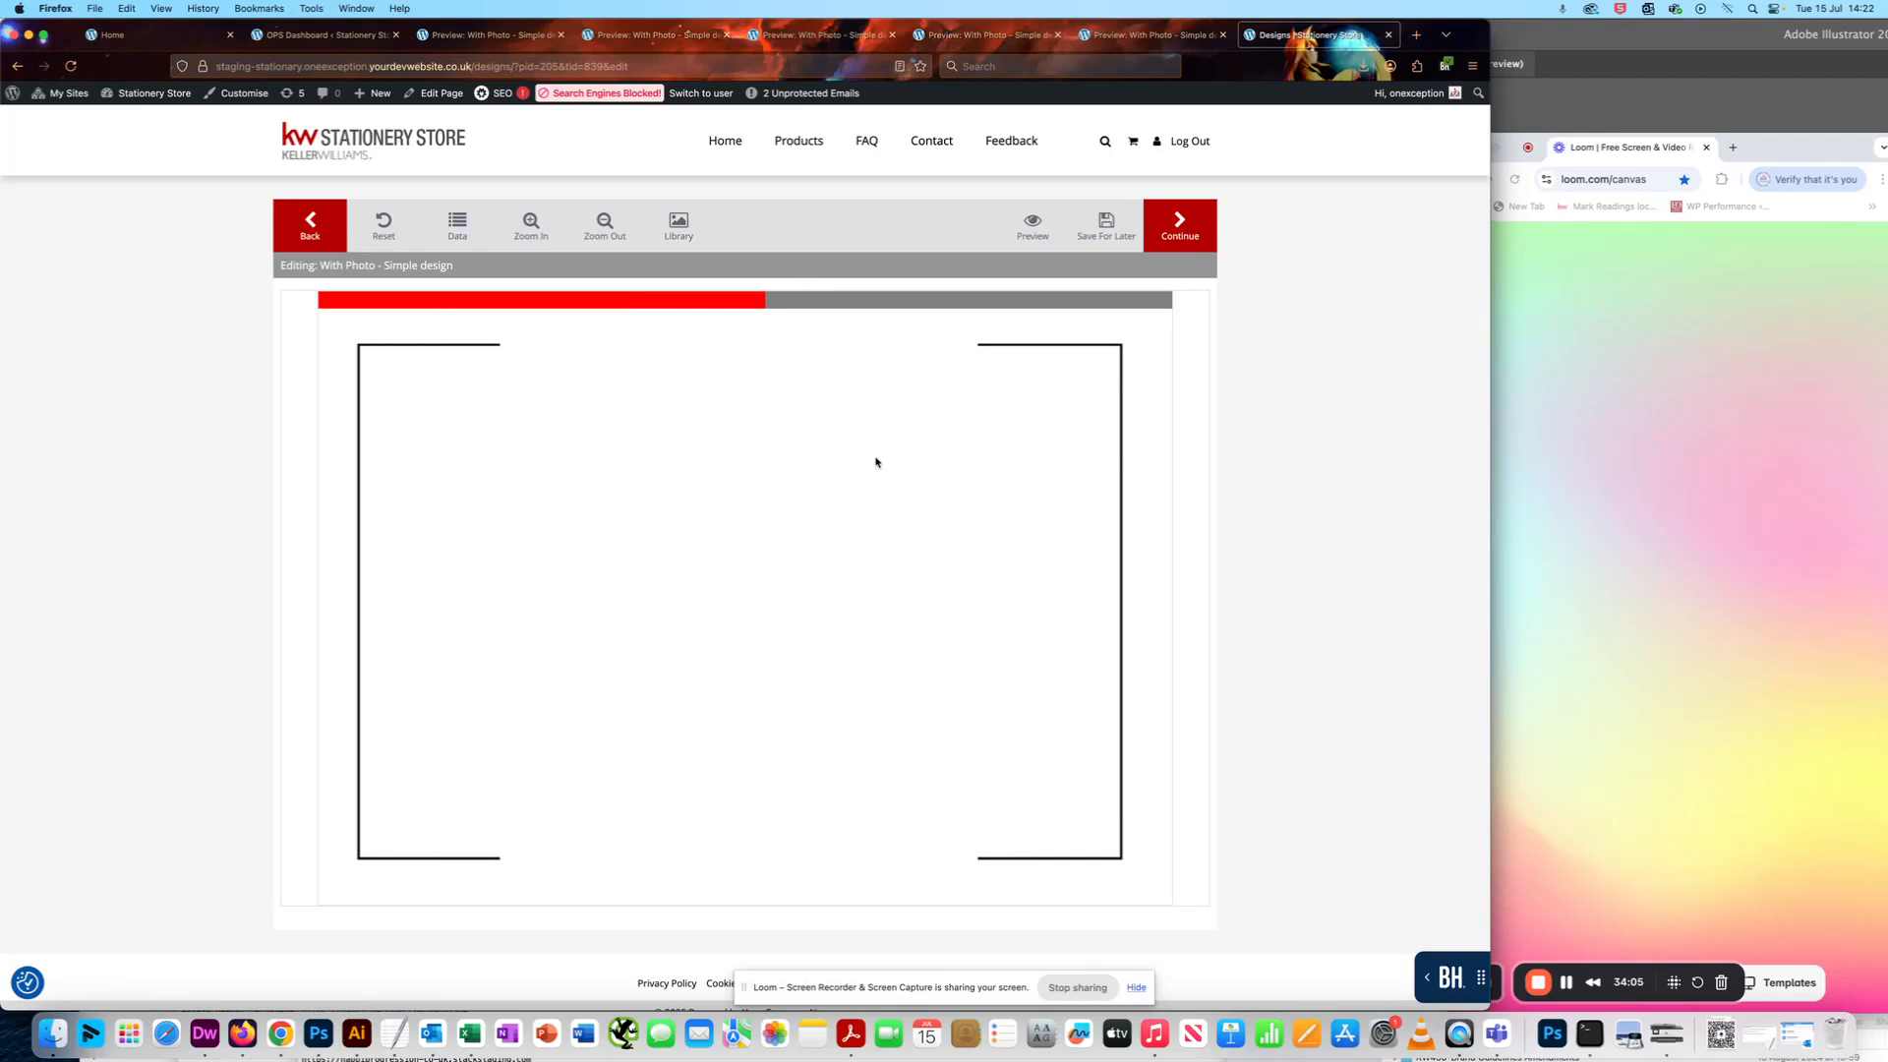